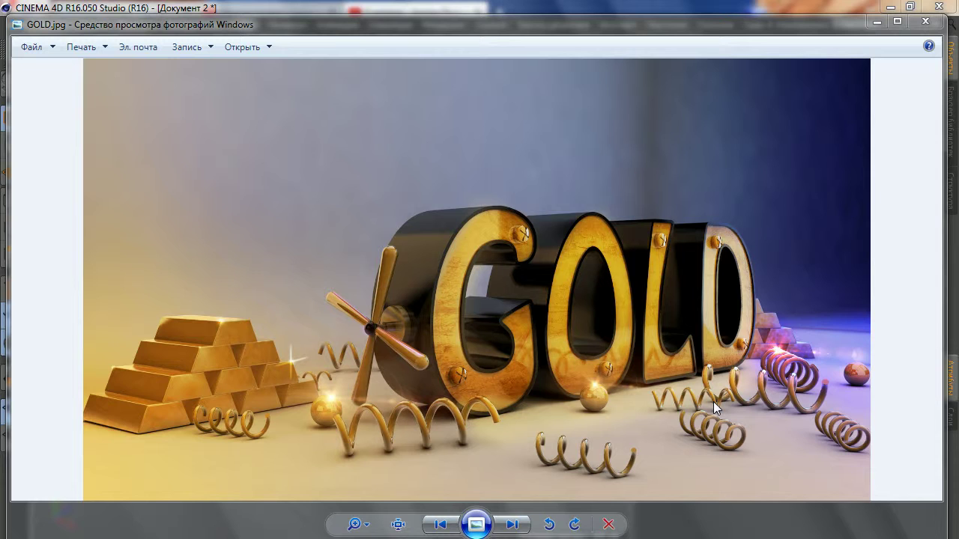
Close the GOLD.jpg reference image in Windows Photo Viewer with Alt+F4
key(alt+F4)
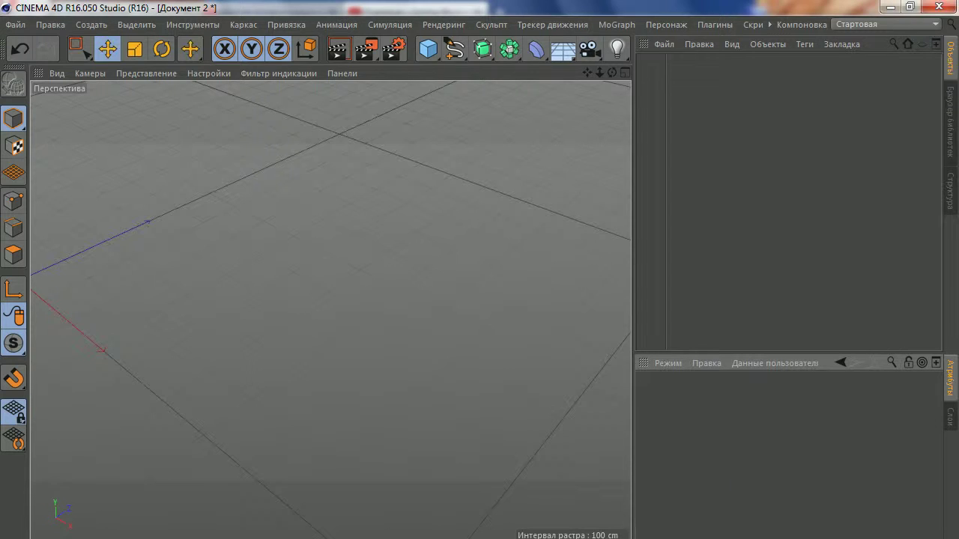
Maximize the Cinema 4D window and pick the Linear (Линейный) spline drawing tool
click(910, 6)
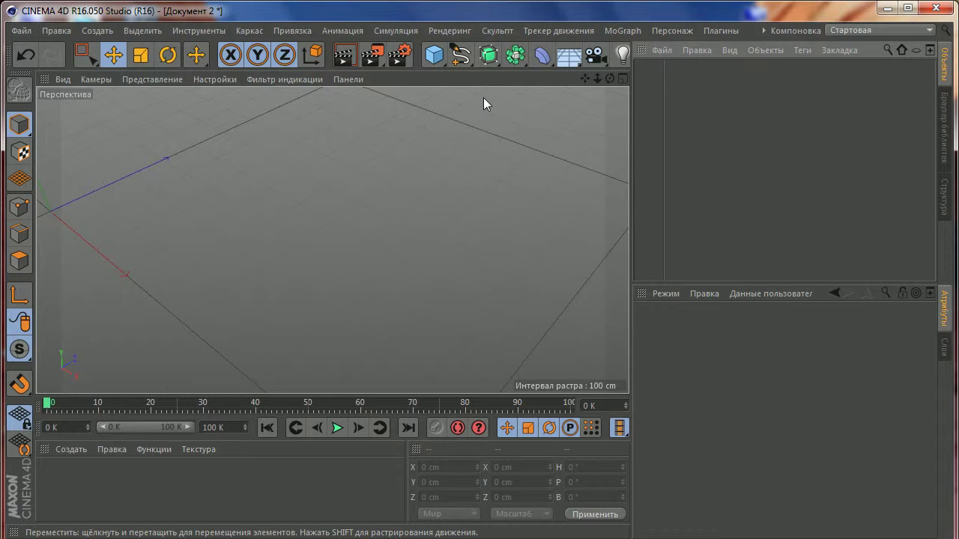
click(460, 55)
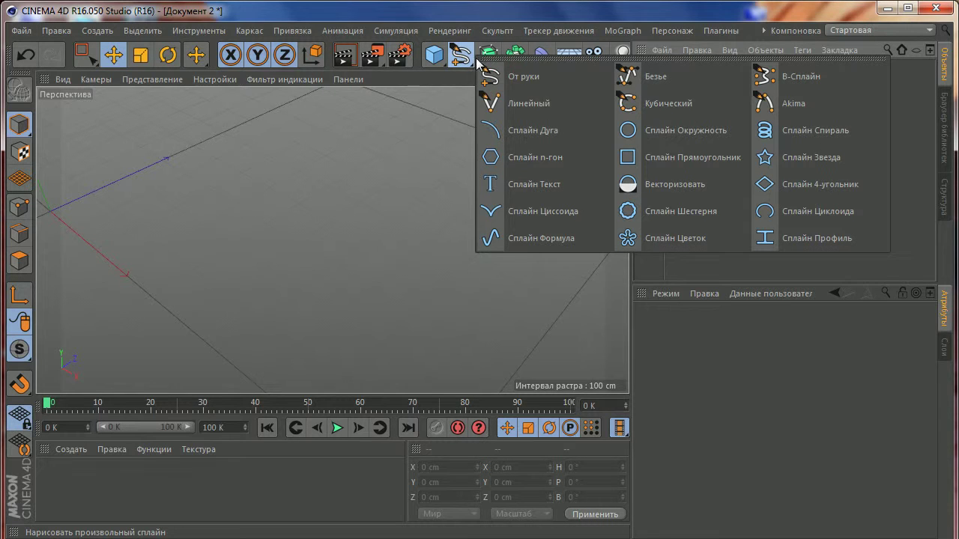
click(517, 109)
Draw a three-point L-shaped linear spline in the enlarged Front view
middle_click(385, 196)
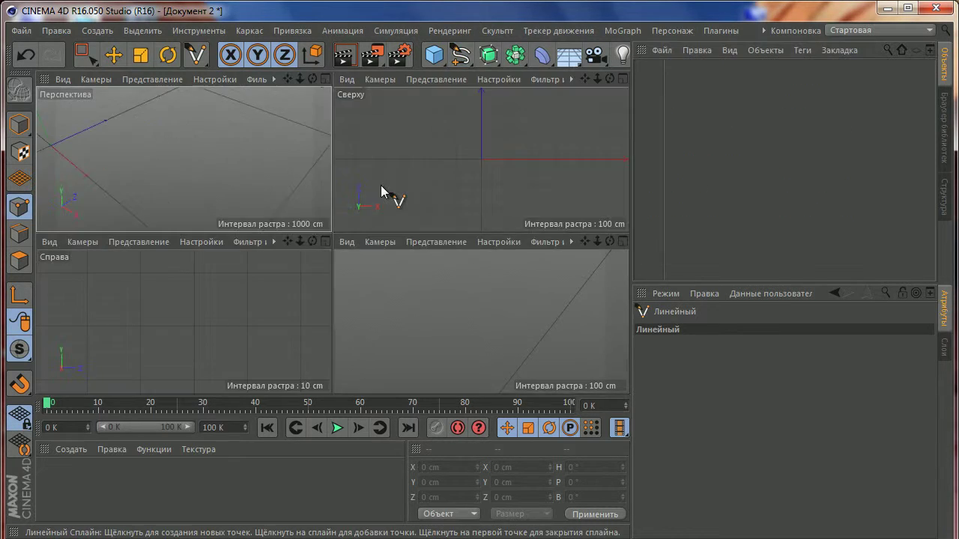
click(384, 279)
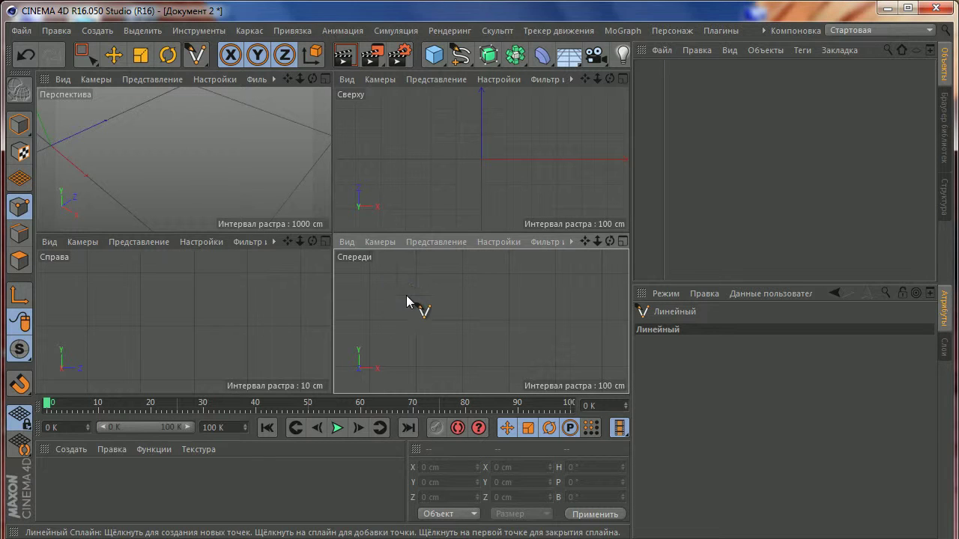
middle_click(410, 302)
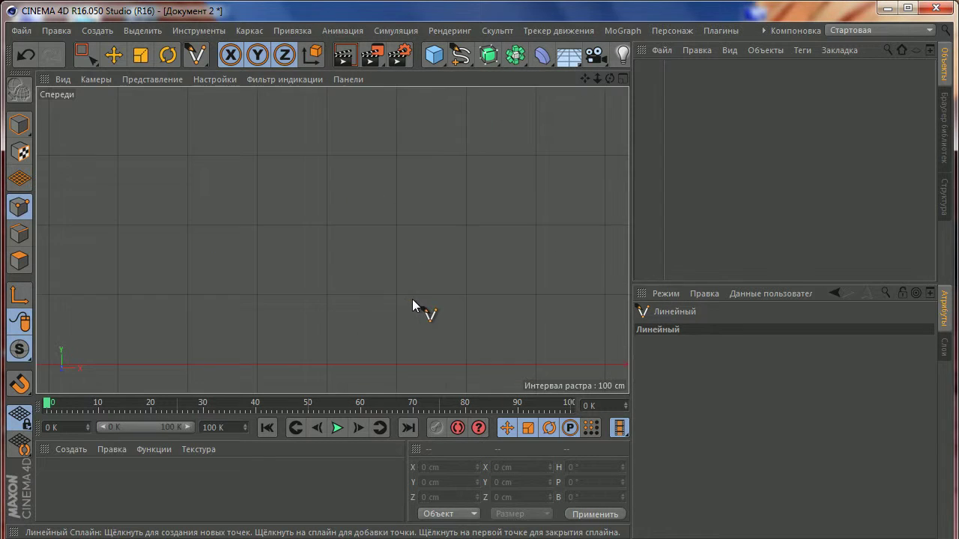
scroll(307, 282, up, 2)
scroll(374, 274, up, 2)
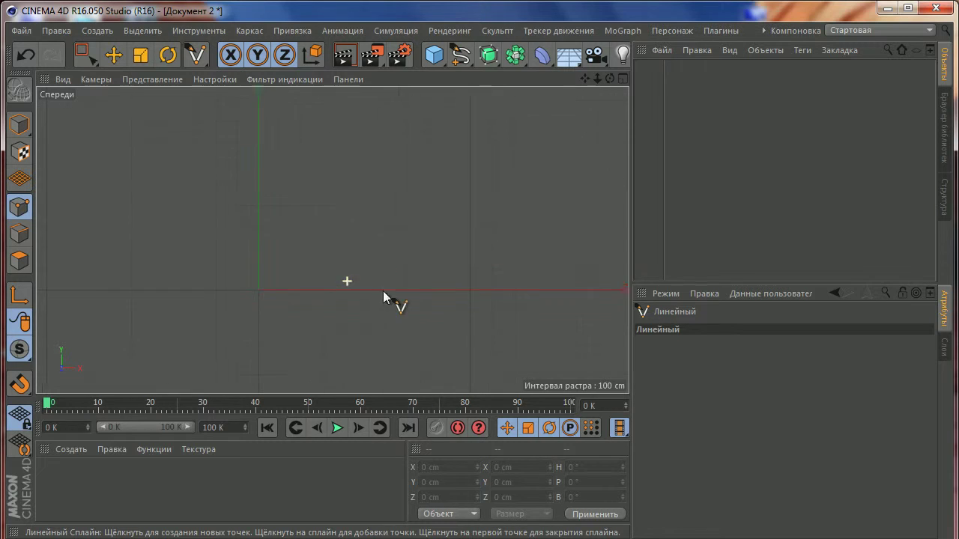
click(469, 289)
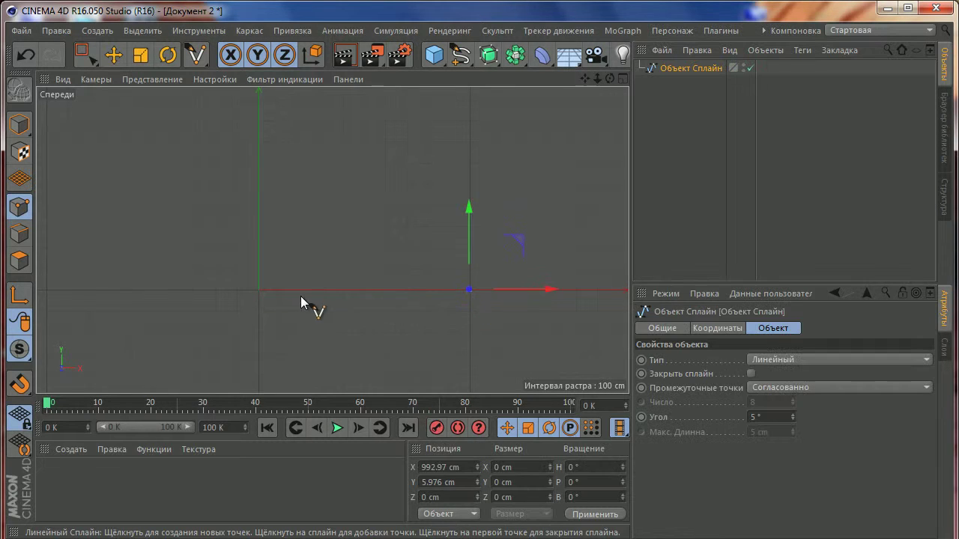
click(259, 290)
alt+middle_drag(292, 224, 321, 252)
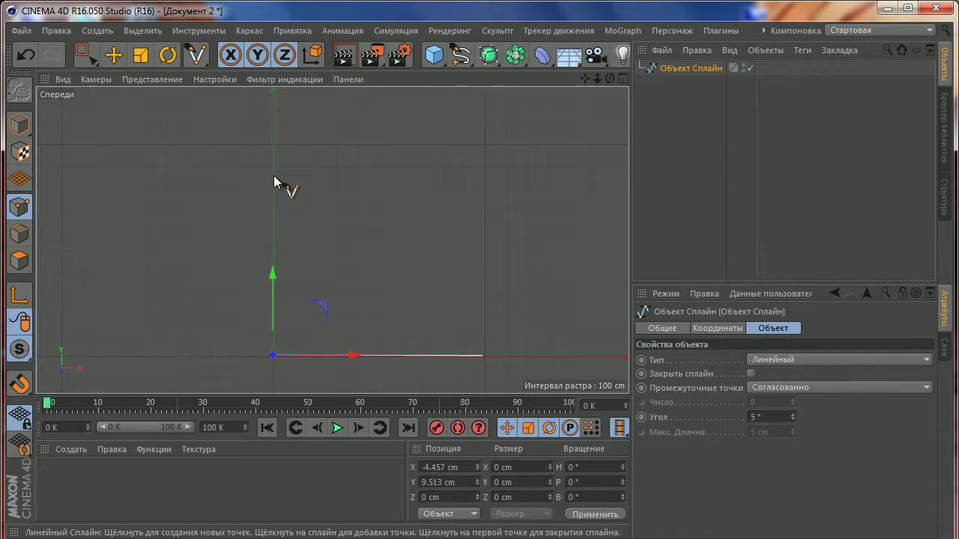
click(273, 141)
alt+middle_drag(379, 306, 358, 257)
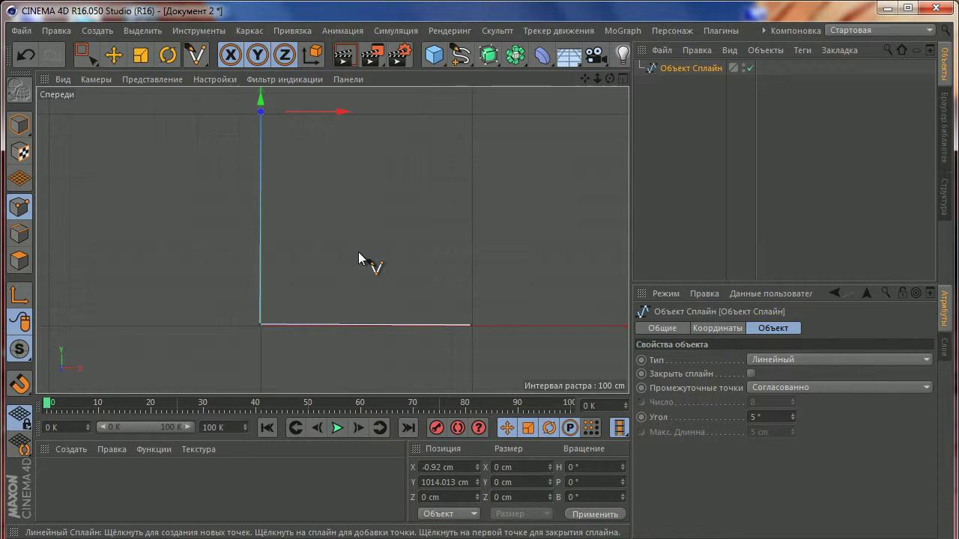
Insert extra points midway along the horizontal and vertical segments with Add Point
right_click(342, 190)
click(386, 421)
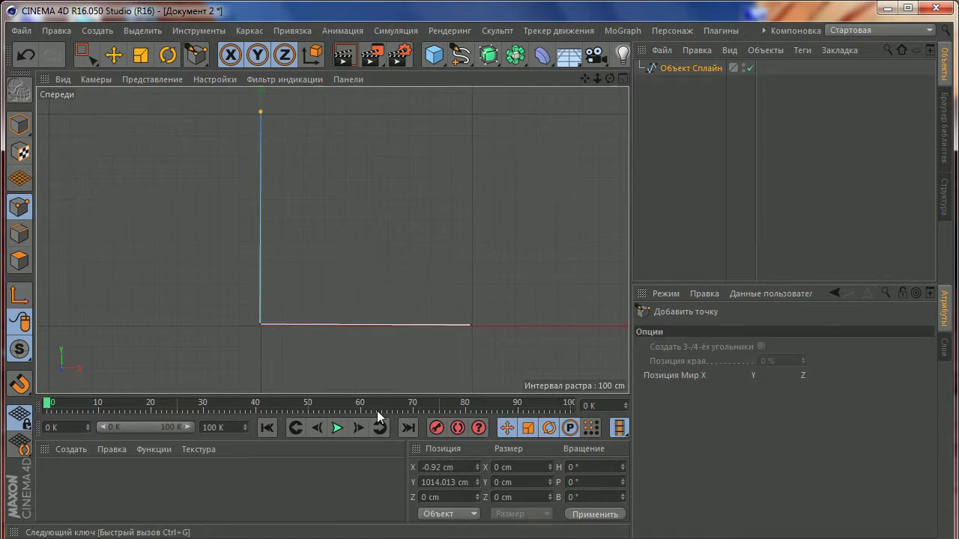
click(367, 325)
click(260, 223)
Set the spline type to B-Spline so the corner becomes rounded
scroll(443, 271, down, 3)
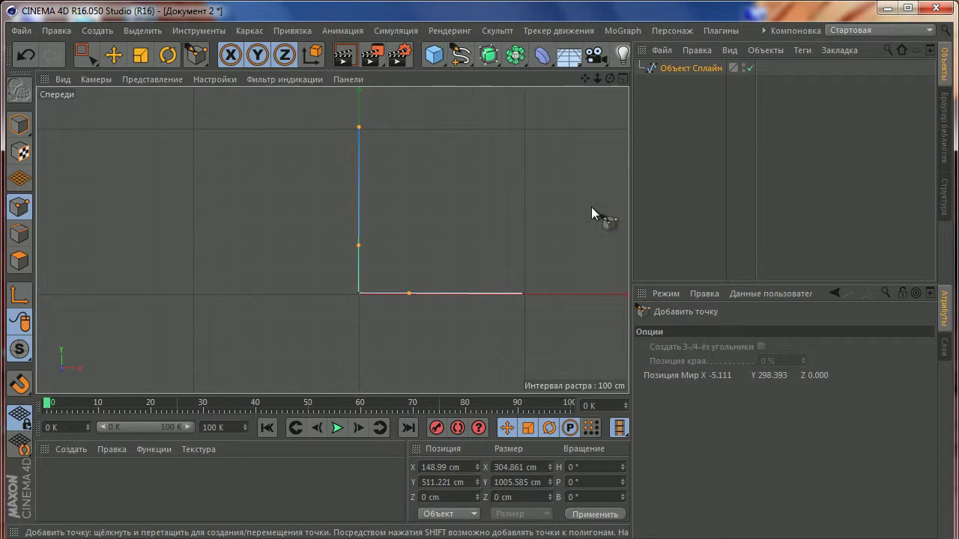
click(689, 70)
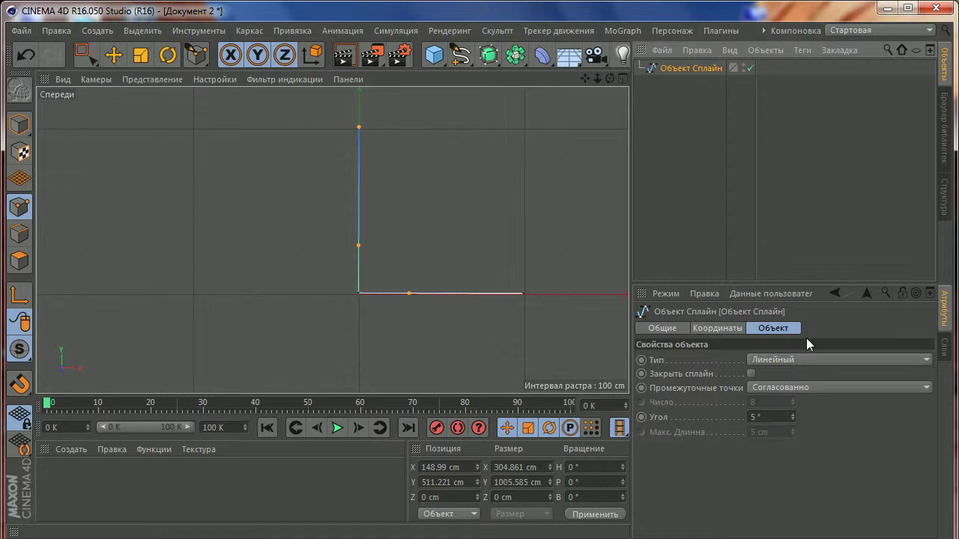
click(779, 358)
click(772, 421)
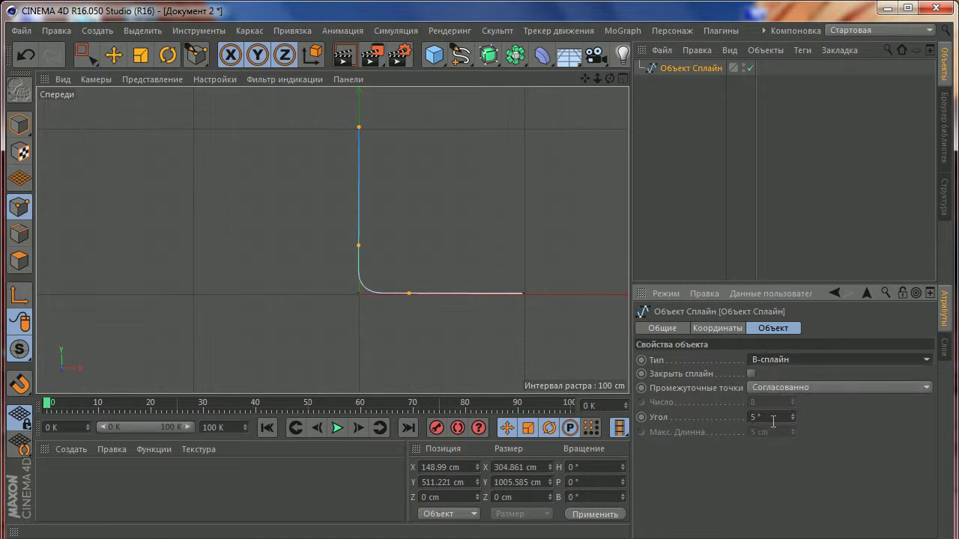
click(114, 54)
Duplicate the spline as 'Объект Сплайн.1' and offset the copy along the Z depth axis
click(19, 124)
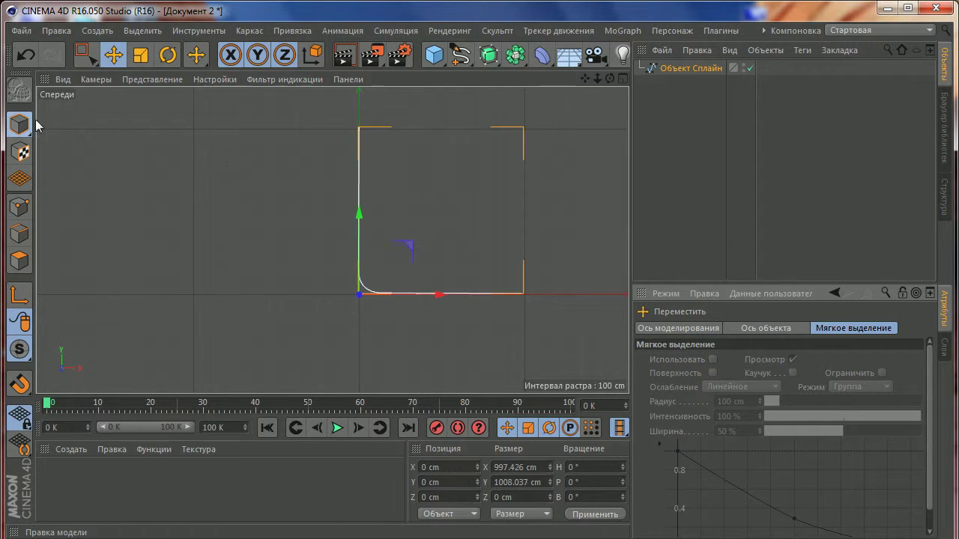
middle_click(464, 210)
middle_click(222, 188)
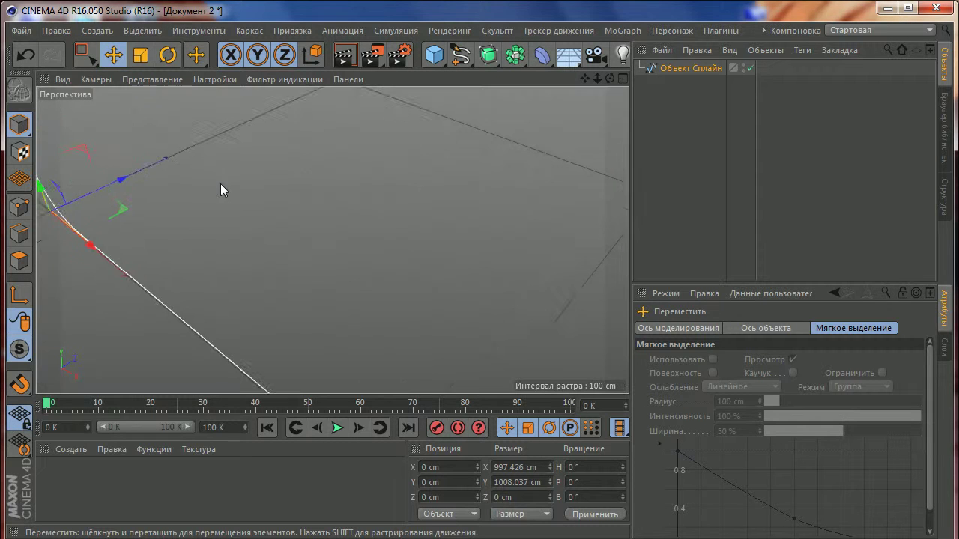
mouse_move(222, 188)
alt+mouse_down()
mouse_move(312, 267)
mouse_move(306, 279)
mouse_move(293, 218)
mouse_move(366, 188)
mouse_move(357, 178)
mouse_move(338, 197)
mouse_move(338, 227)
mouse_move(318, 238)
mouse_move(494, 157)
mouse_move(589, 135)
alt+mouse_up()
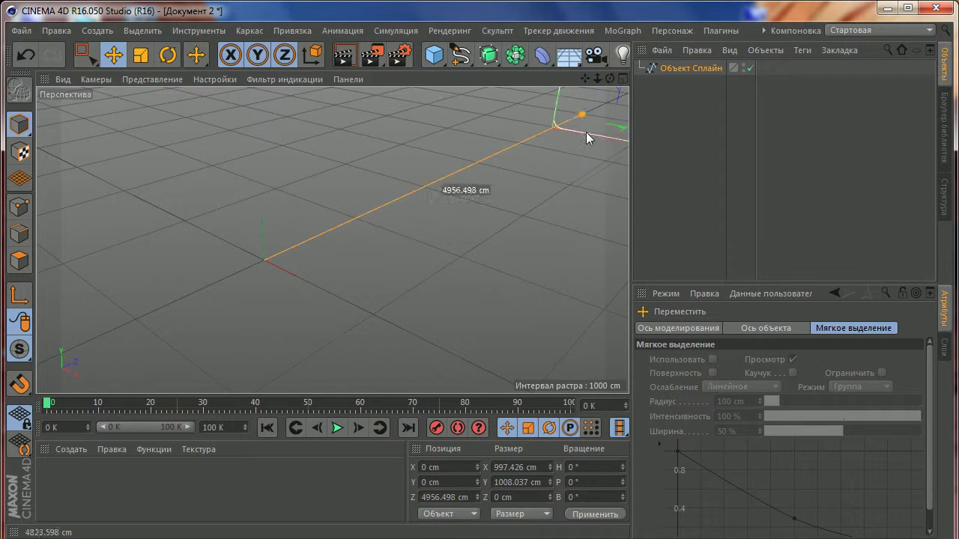
scroll(510, 229, up, 2)
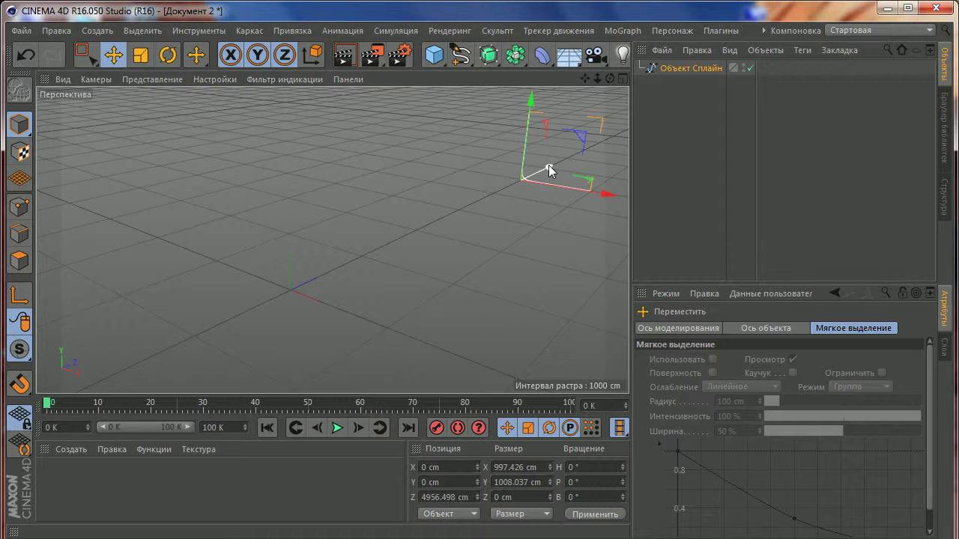
drag(549, 166, 256, 301)
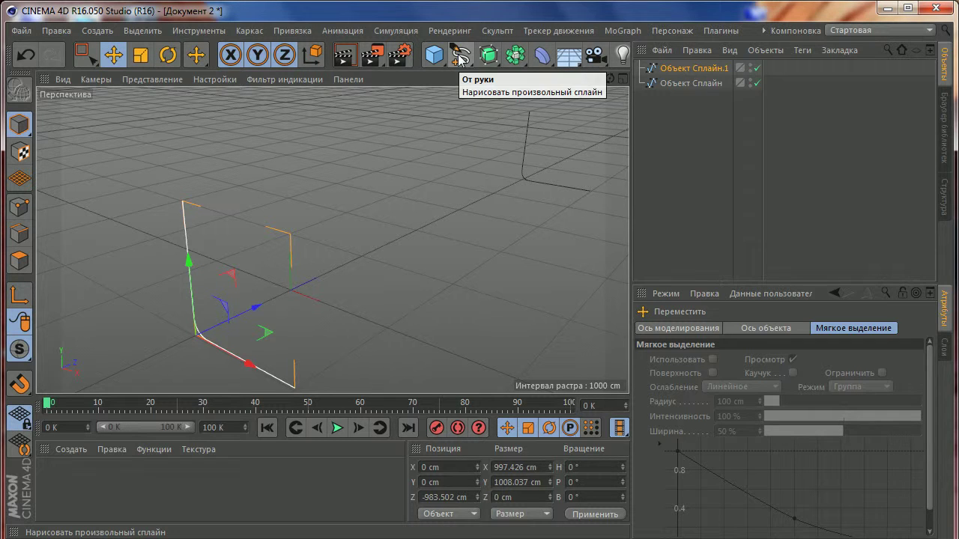
Add a Loft generator and place both L-shaped splines inside it
click(142, 30)
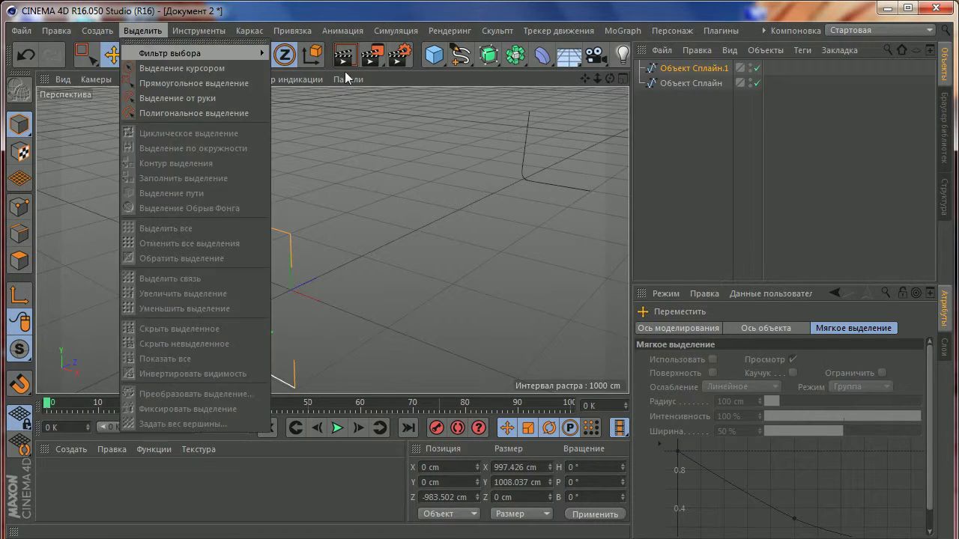
click(631, 118)
mouse_move(489, 54)
mouse_down()
mouse_move(658, 105)
mouse_move(674, 72)
mouse_up()
click(657, 105)
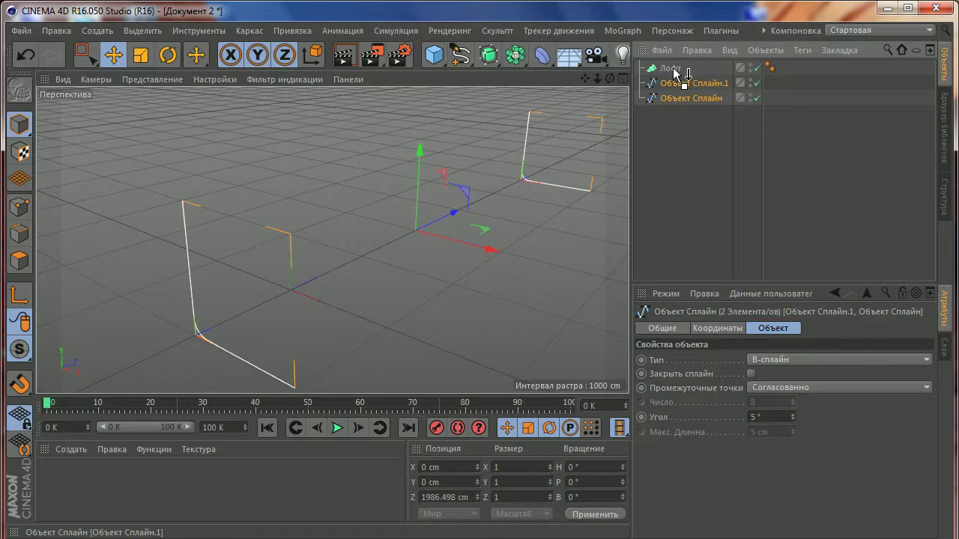
drag(674, 73, 672, 70)
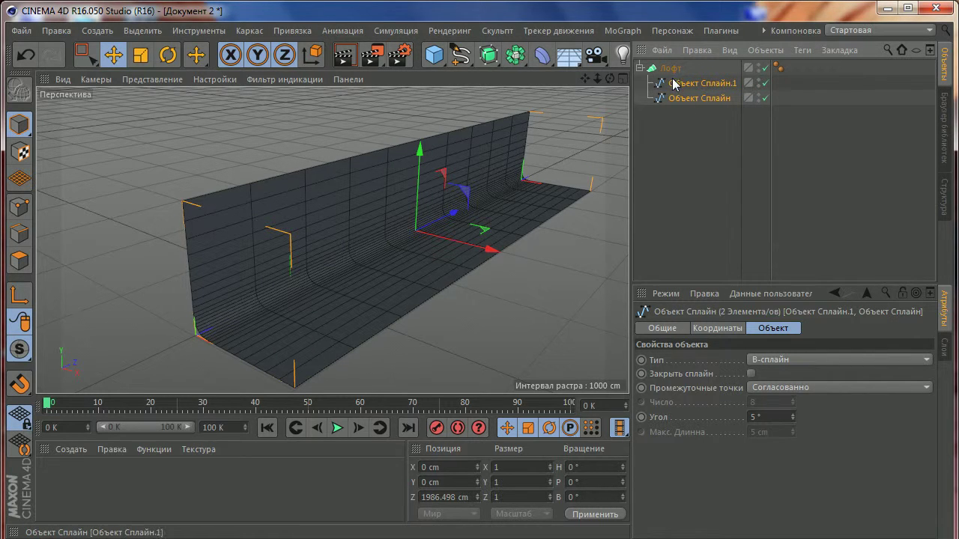
Select the Loft and orbit around the resulting curved wall-and-floor surface
click(696, 165)
click(416, 208)
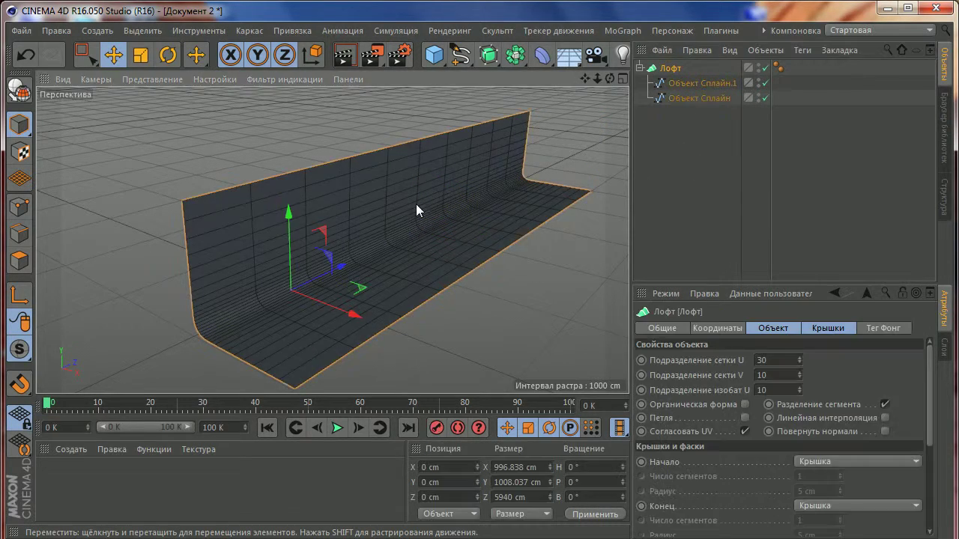
mouse_move(417, 204)
alt+mouse_down()
mouse_move(347, 213)
mouse_move(433, 224)
alt+mouse_up()
alt+drag(447, 266, 369, 255)
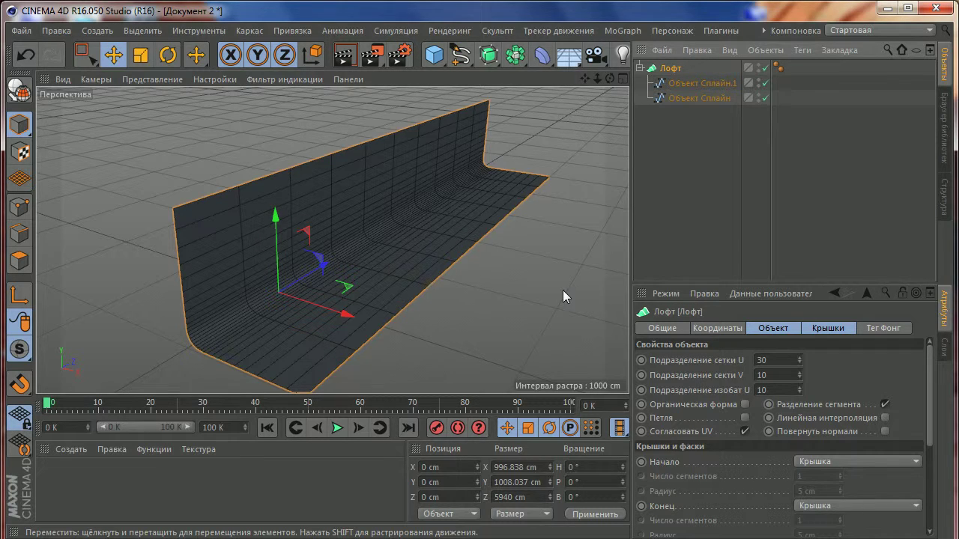
click(678, 91)
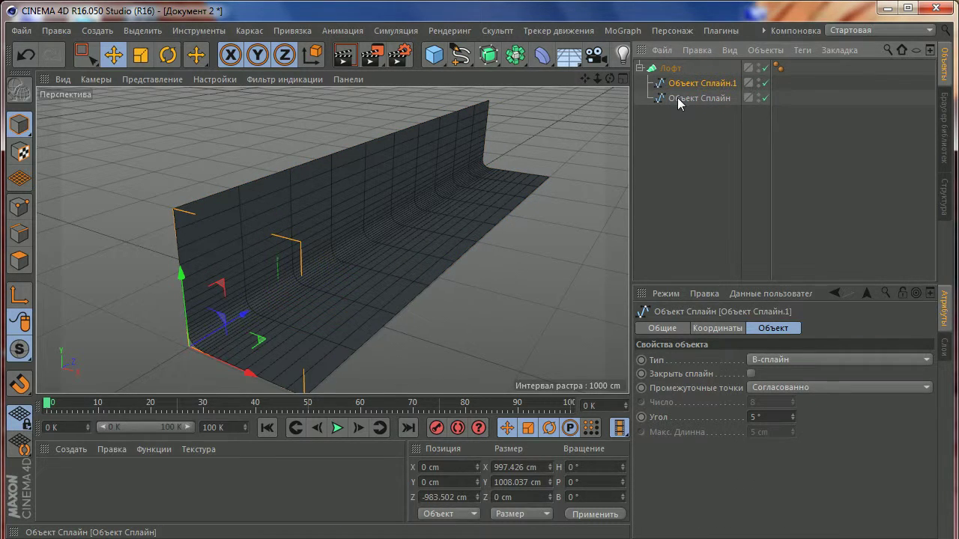
Select both splines and enter point mode with rectangle selection in the Front view
shift+click(683, 98)
middle_click(274, 181)
middle_click(375, 289)
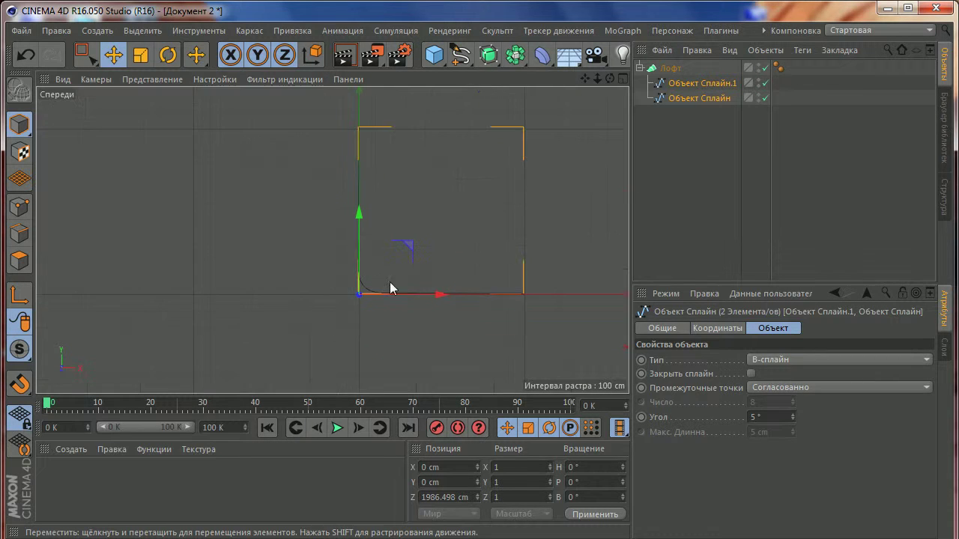
scroll(429, 261, up, 2)
scroll(442, 270, up, 2)
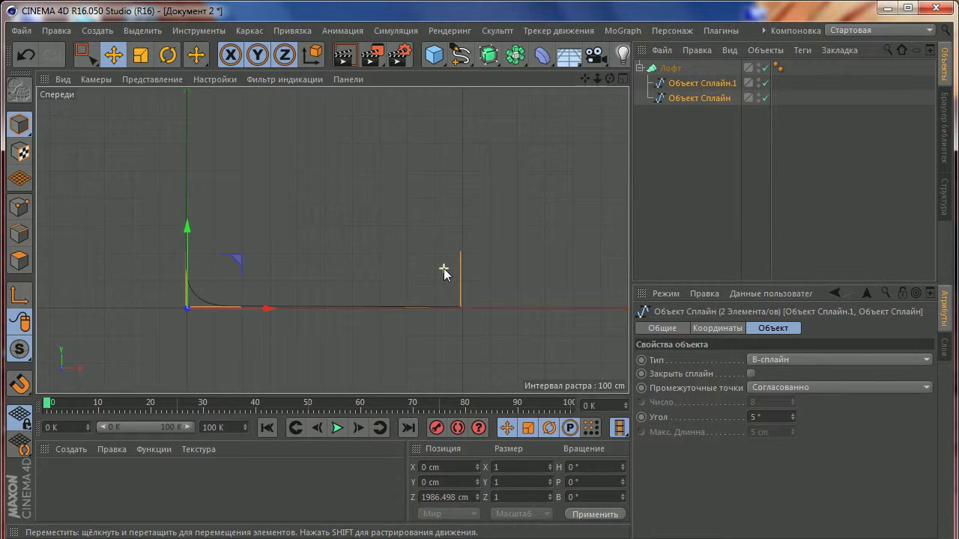
click(21, 208)
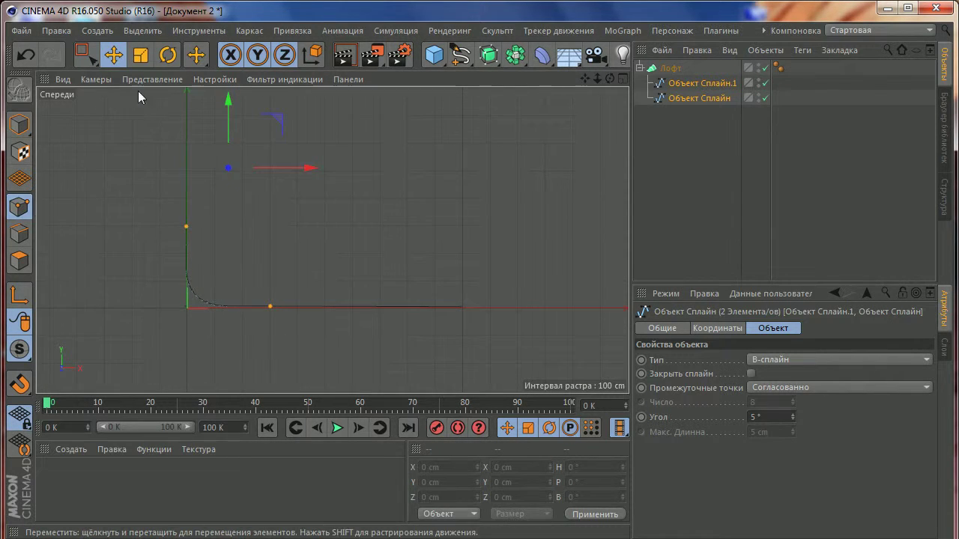
click(83, 56)
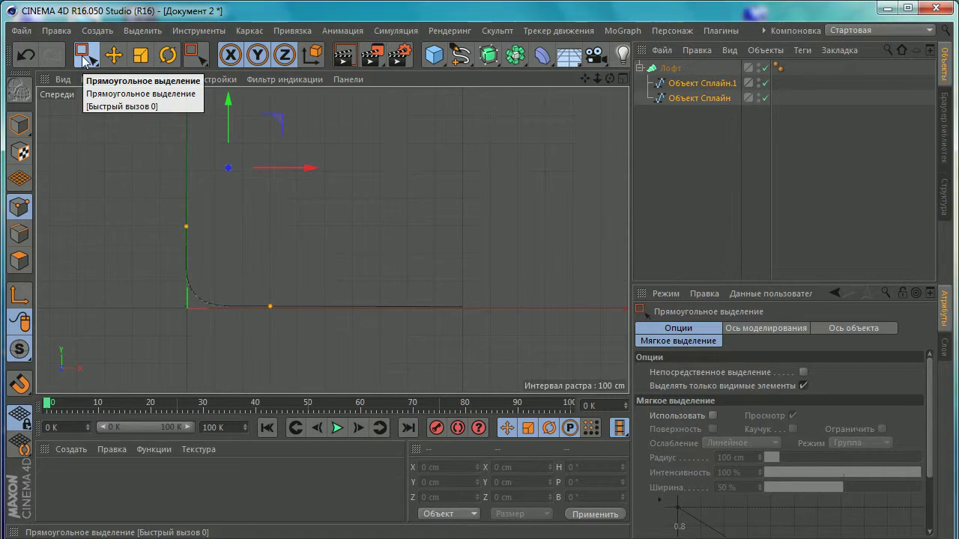
drag(85, 60, 128, 104)
mouse_move(405, 250)
mouse_down()
mouse_move(479, 332)
mouse_move(521, 350)
mouse_up()
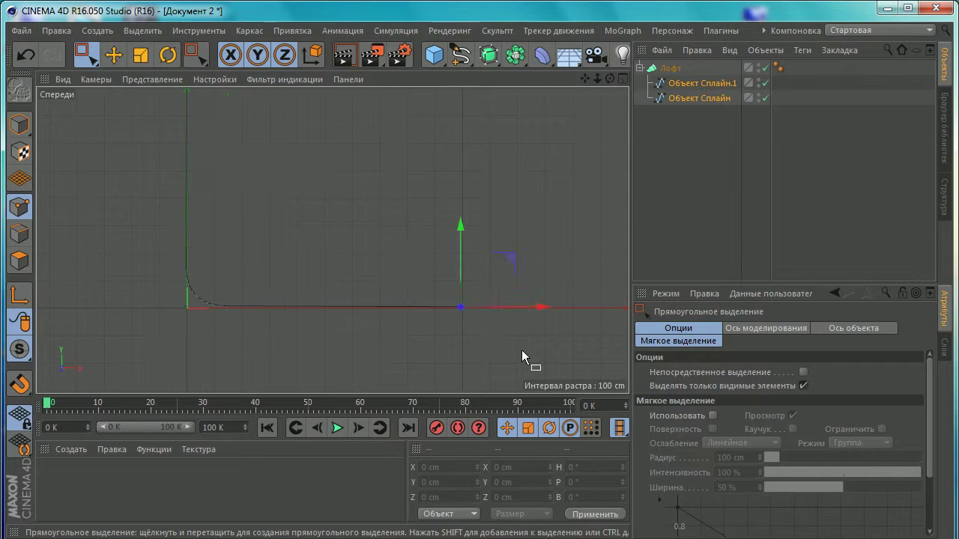
Select the floor's end point, including hidden points, and reposition it along X
click(803, 385)
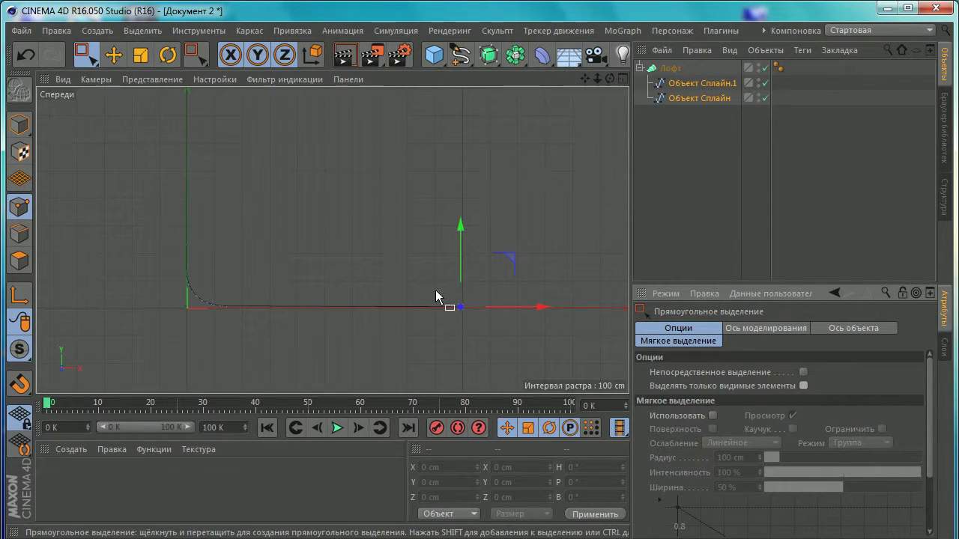
drag(401, 232, 514, 353)
drag(516, 307, 615, 312)
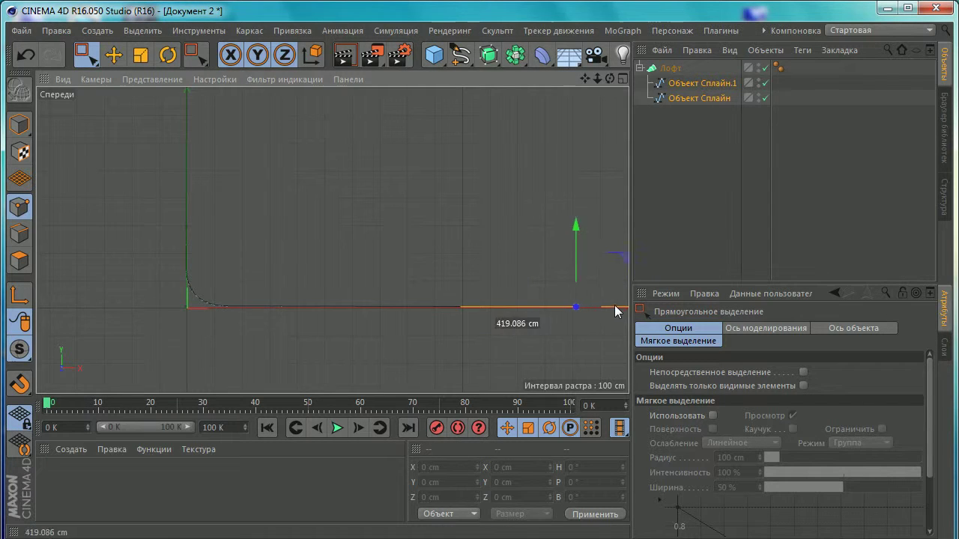
middle_click(287, 257)
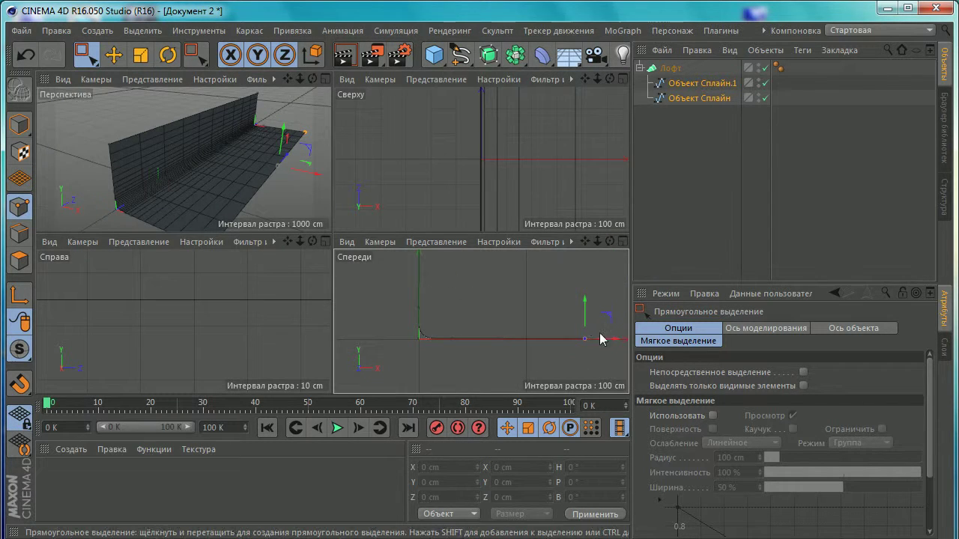
drag(603, 339, 561, 343)
key(ctrl+z)
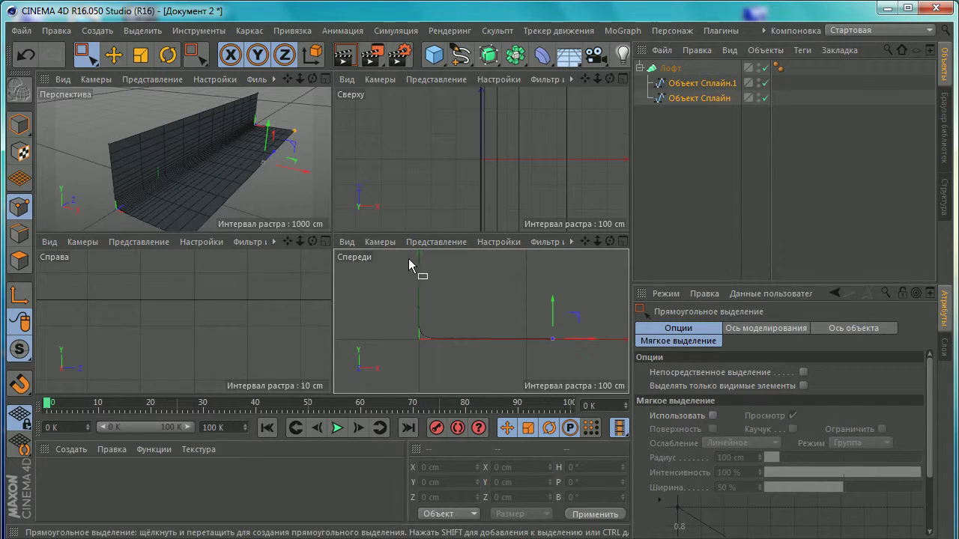
alt+middle_drag(442, 280, 424, 347)
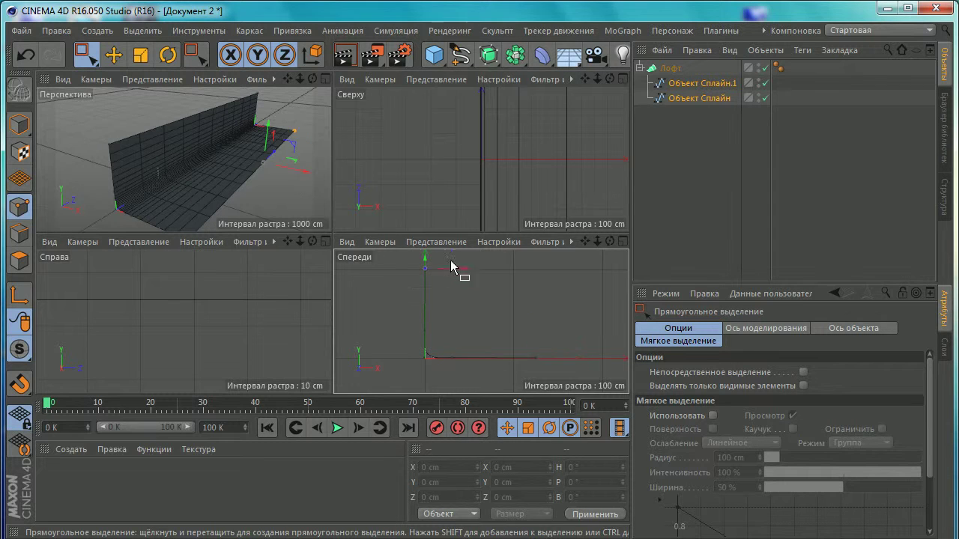
Raise the wall's top point to make the wall taller and inspect it in Perspective
drag(412, 286, 458, 343)
drag(435, 310, 435, 296)
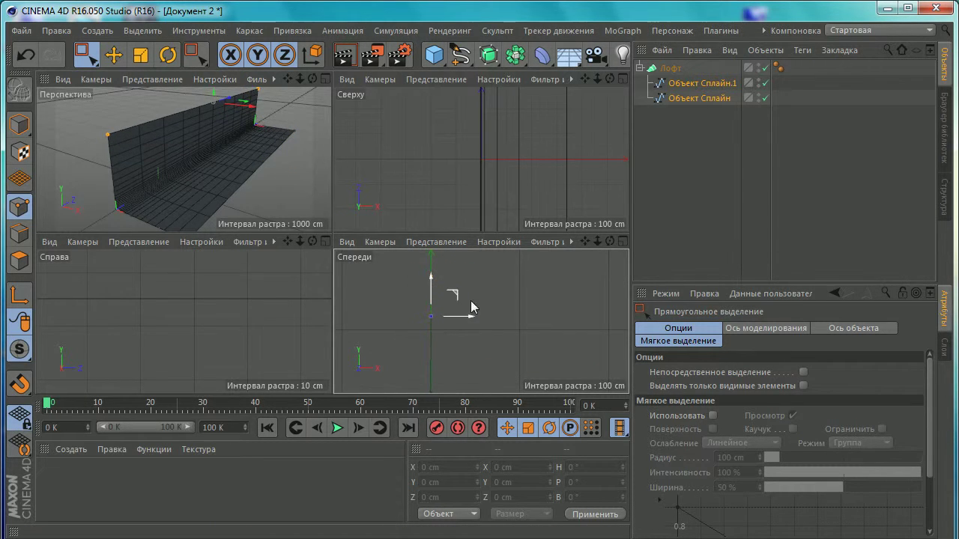
middle_click(470, 300)
middle_click(243, 175)
middle_click(252, 193)
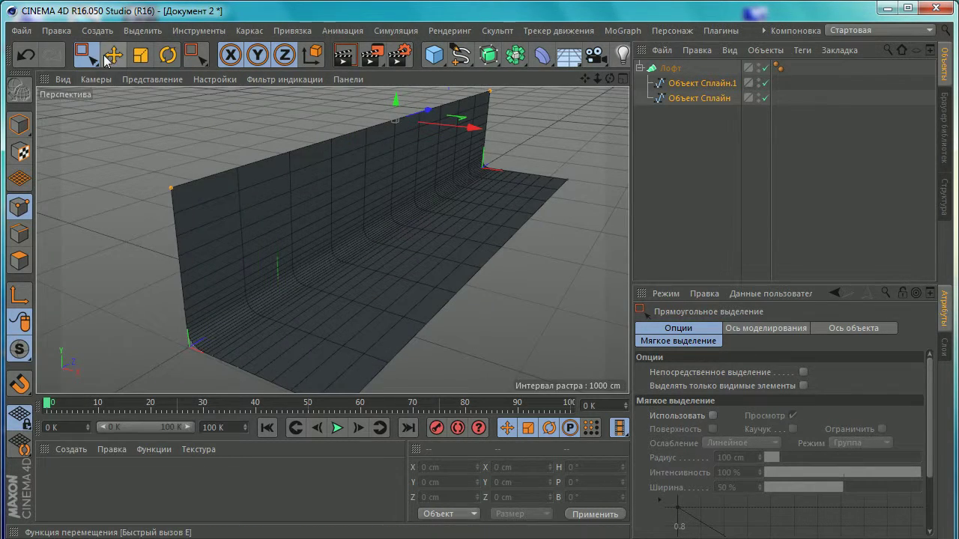
click(20, 124)
alt+drag(369, 190, 547, 232)
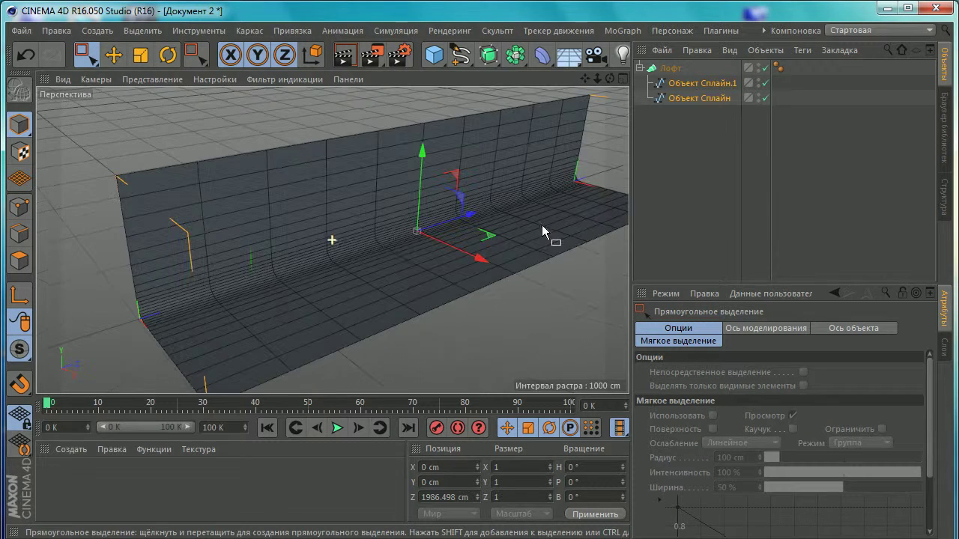
click(113, 54)
Create a MoText object from the MoGraph menu
alt+drag(482, 253, 490, 217)
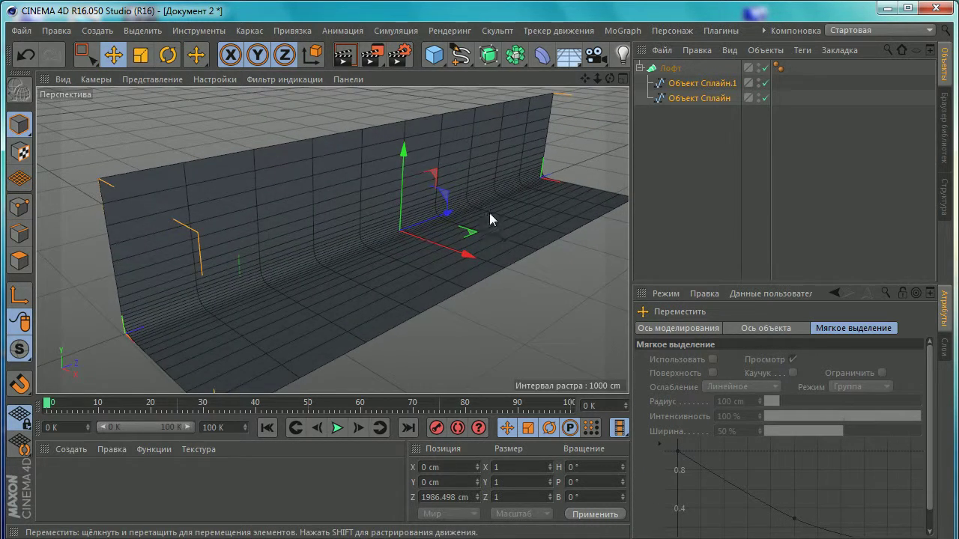
click(623, 31)
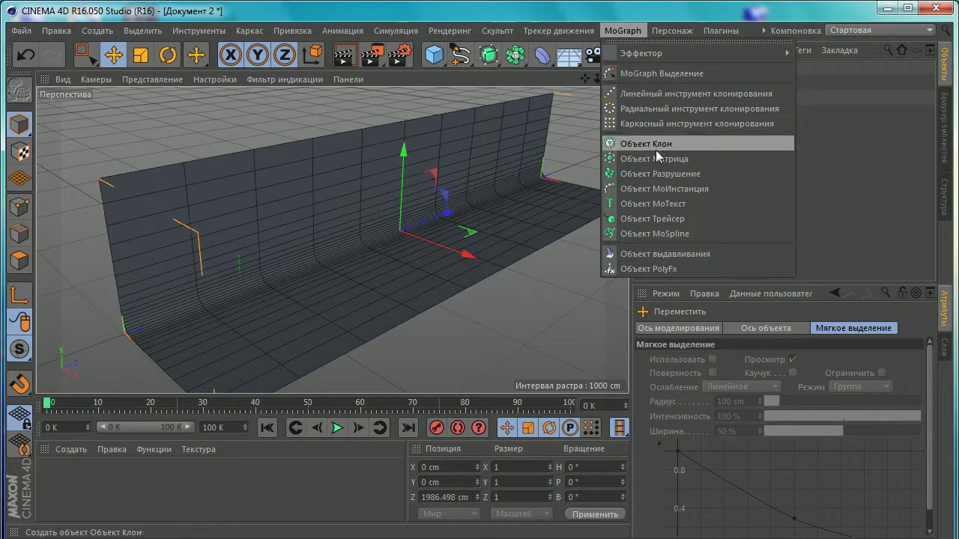
click(649, 207)
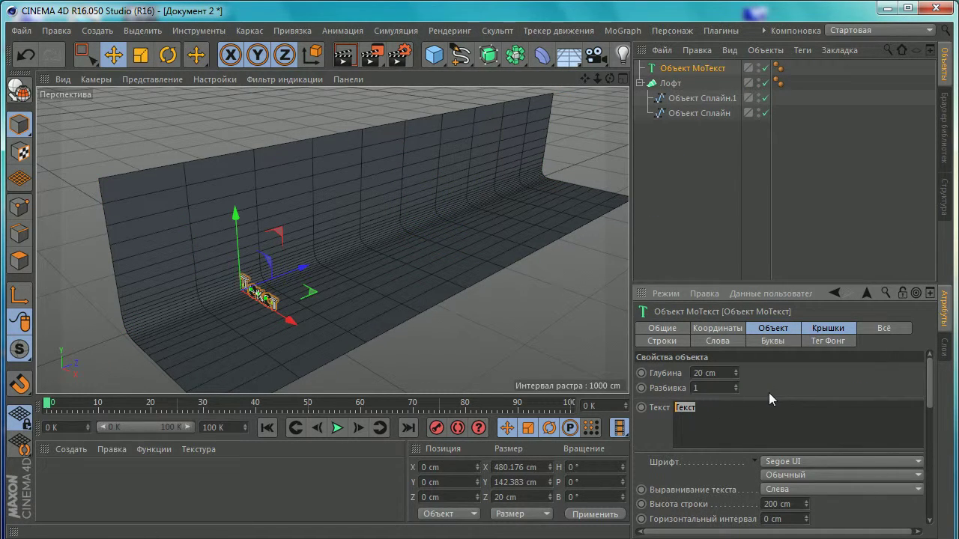
Set the MoText to read 'GOLD' in the Hobo Std font
text(GO)
text(LD)
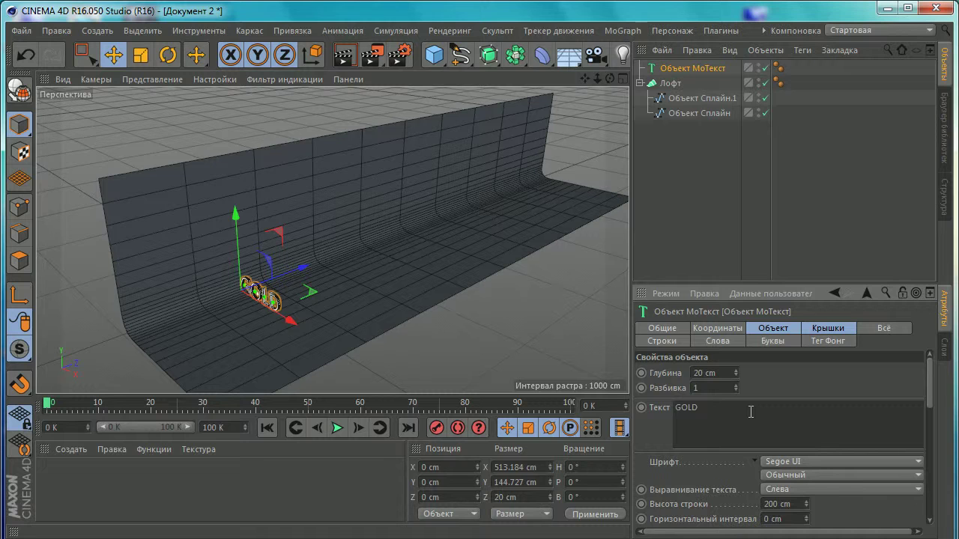
drag(704, 410, 666, 424)
click(775, 462)
scroll(795, 369, up, 3)
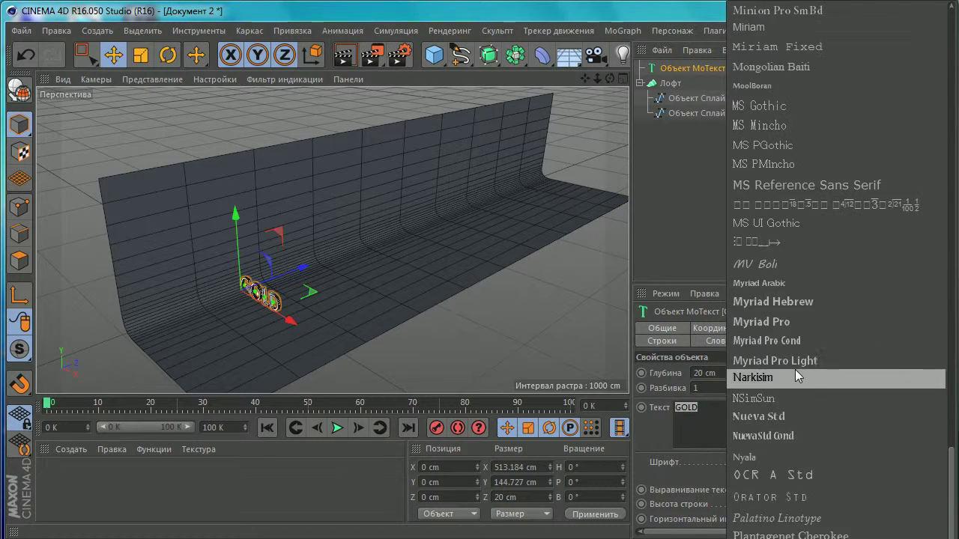
scroll(795, 370, up, 5)
scroll(795, 369, up, 5)
scroll(795, 370, up, 5)
scroll(795, 369, up, 3)
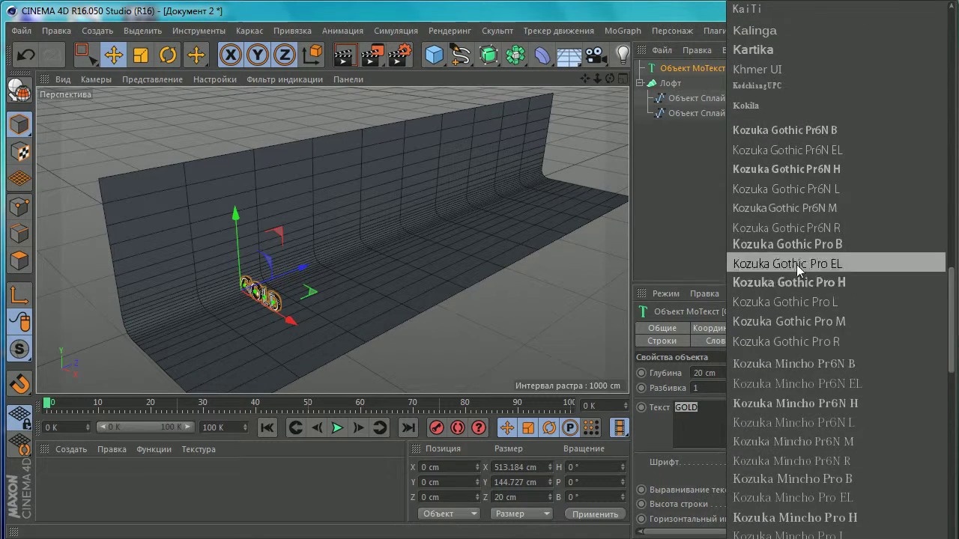
scroll(794, 369, up, 3)
scroll(794, 372, up, 3)
scroll(795, 373, up, 3)
scroll(795, 372, up, 5)
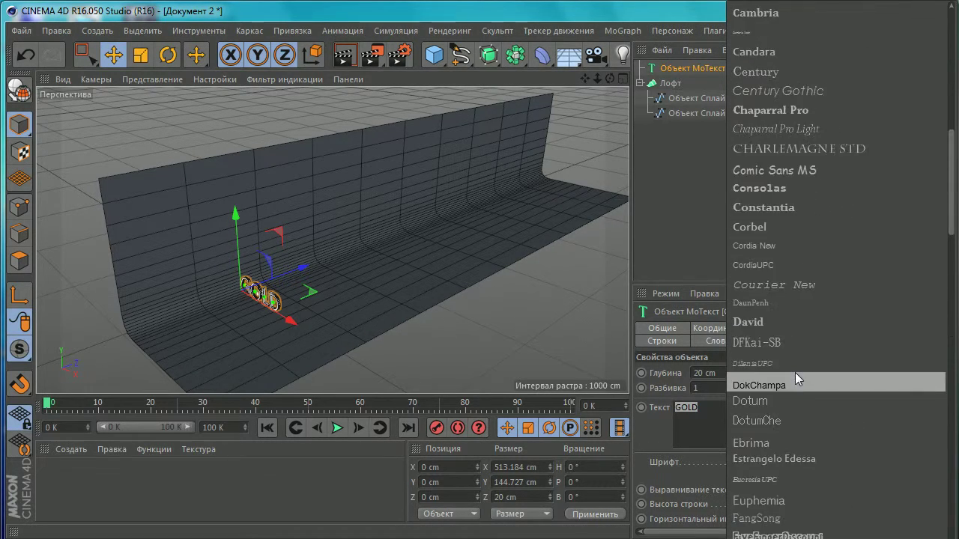
scroll(795, 372, up, 3)
scroll(794, 373, down, 5)
scroll(795, 379, down, 2)
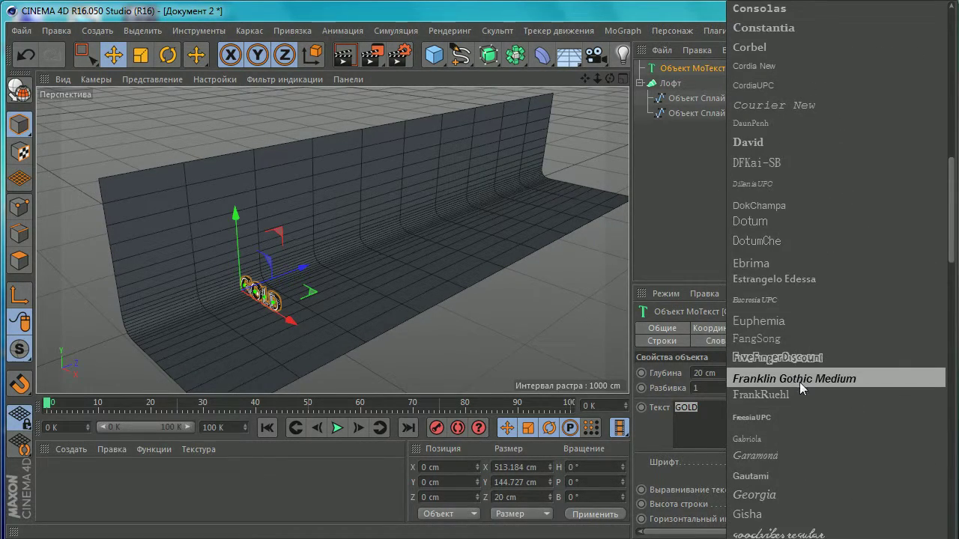
scroll(799, 382, down, 5)
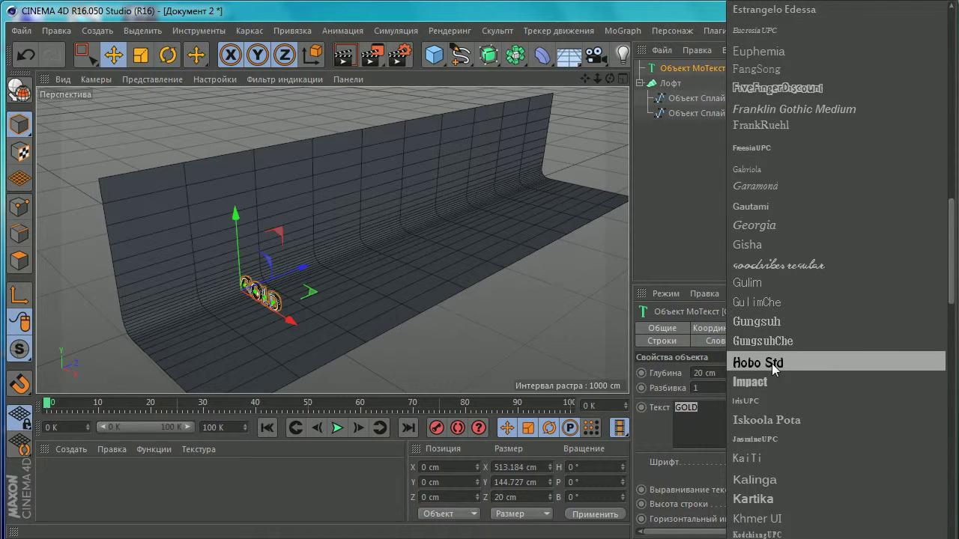
click(771, 364)
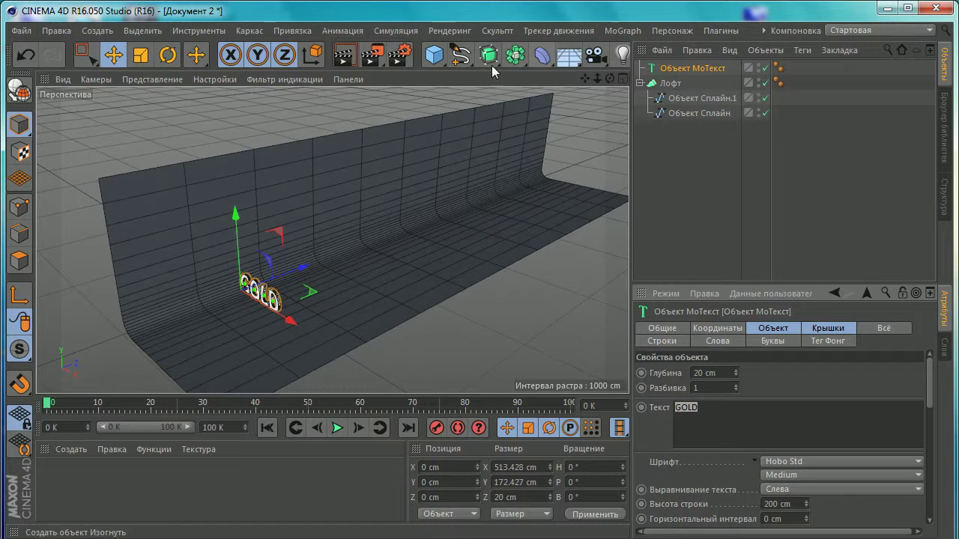
Add a Text spline, check the GOLD reference, and enter 'GOLD' as its text
click(458, 58)
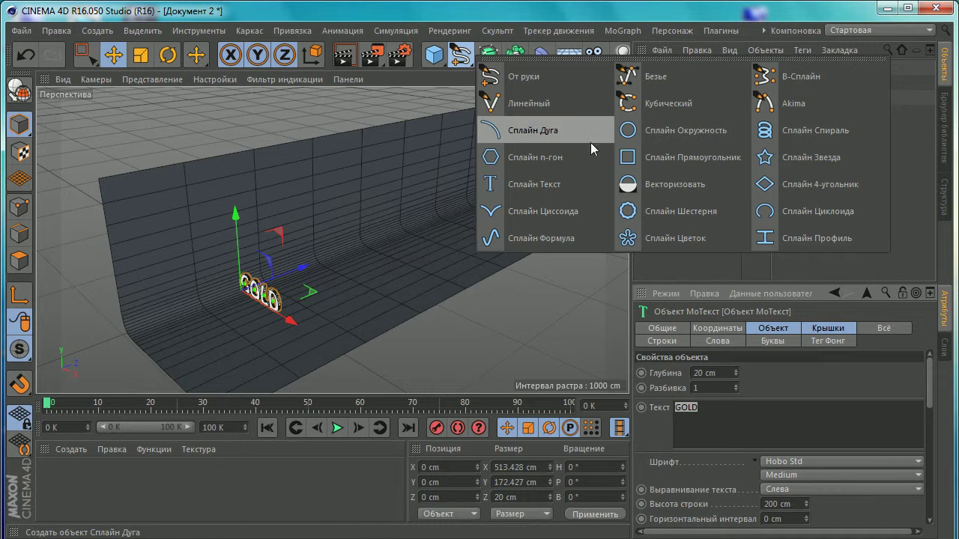
click(531, 187)
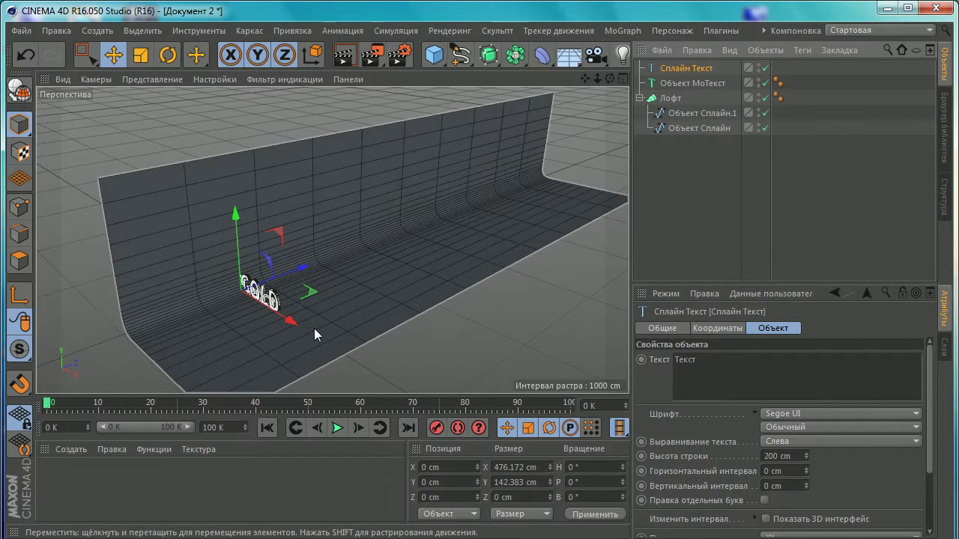
key(alt+Tab)
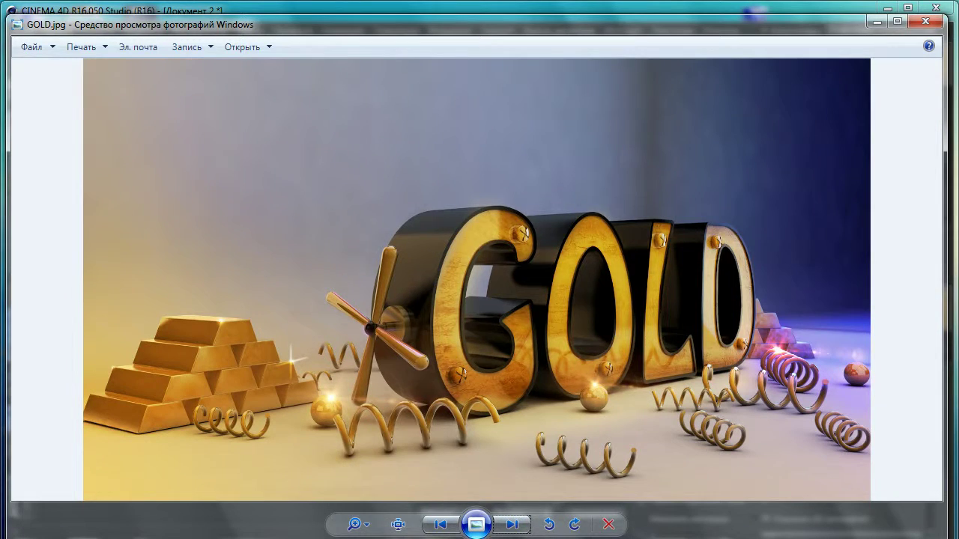
key(alt+Tab)
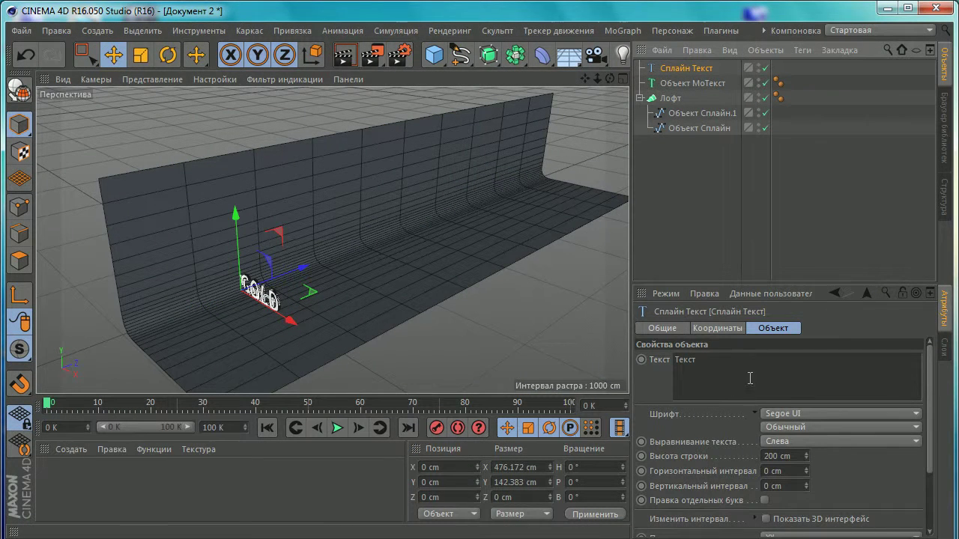
double_click(726, 359)
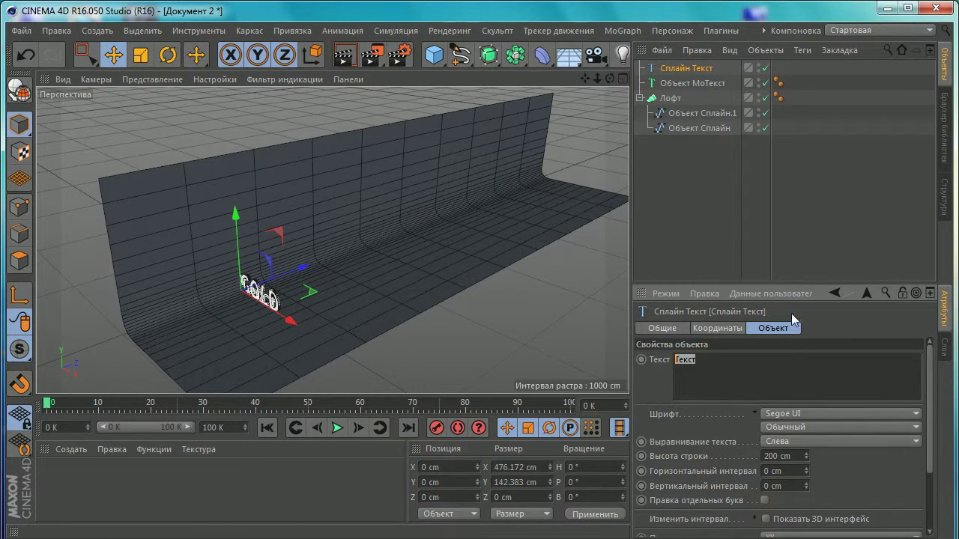
text(GOLD)
Change the text spline's font from Segoe UI to Hobo Std
click(775, 413)
click(775, 413)
click(780, 417)
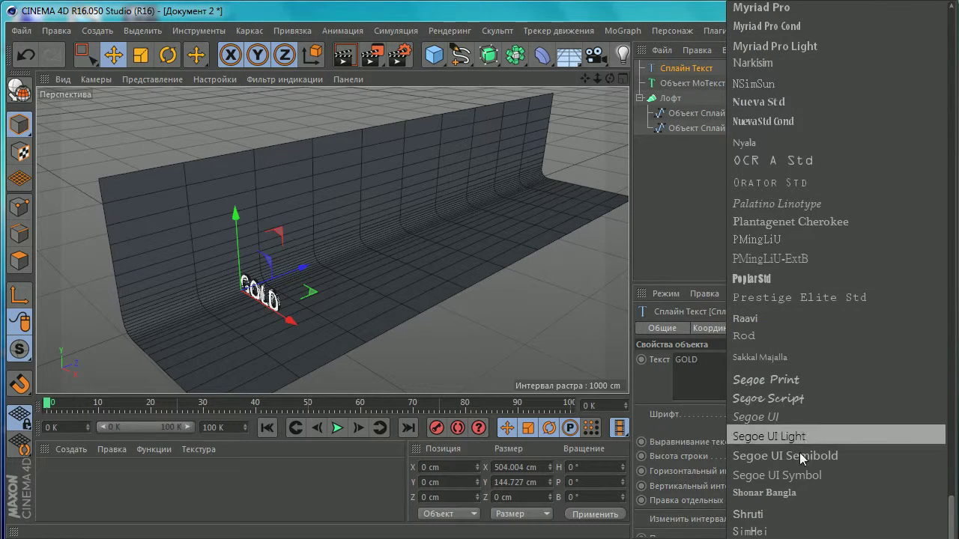
scroll(802, 447, up, 2)
scroll(802, 443, up, 5)
scroll(801, 437, up, 5)
scroll(802, 436, up, 5)
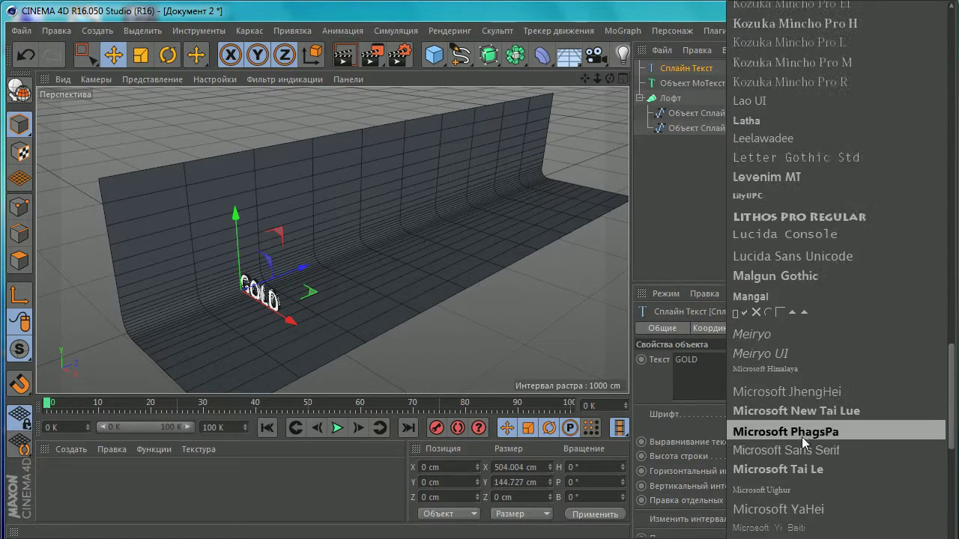
scroll(801, 437, up, 4)
scroll(801, 434, up, 5)
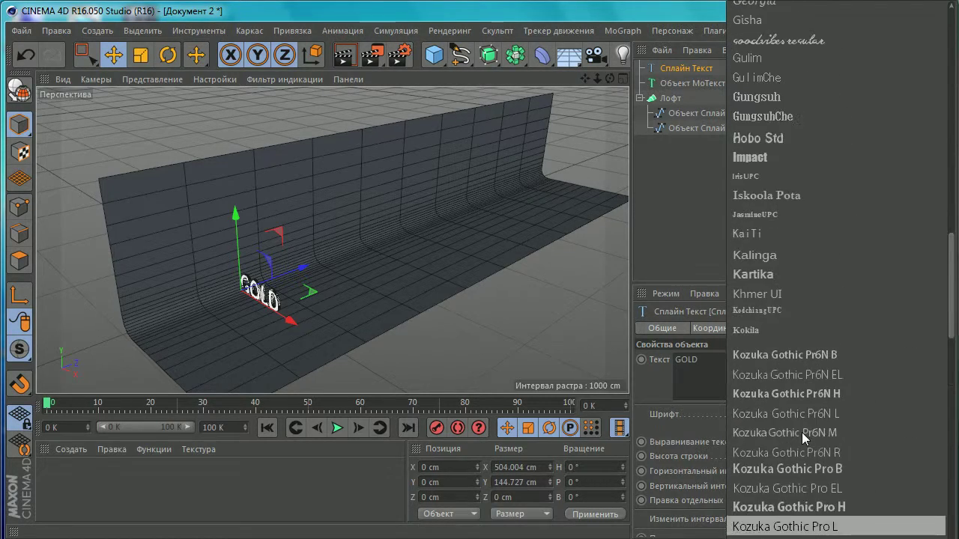
click(786, 155)
Switch the viewport display to Gouraud shading without wireframe lines
scroll(225, 270, up, 4)
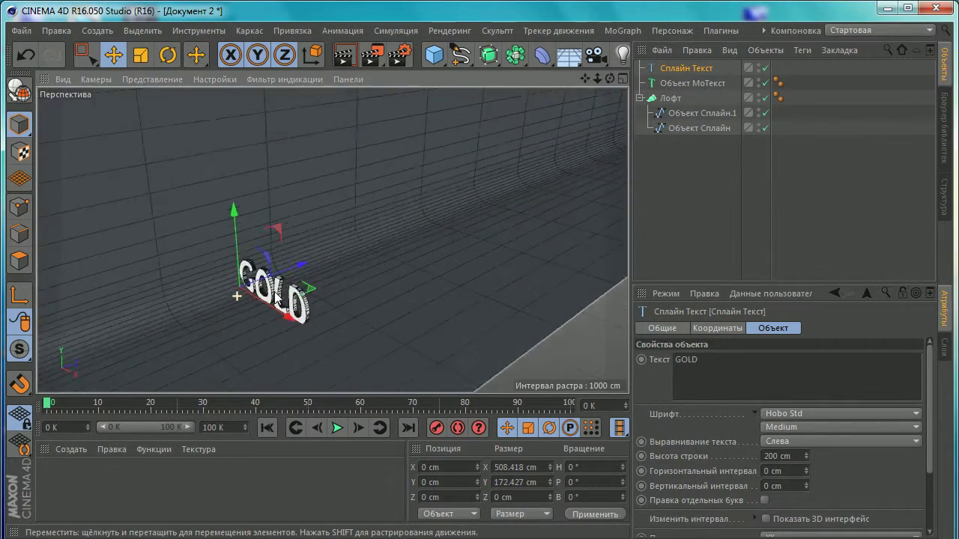
scroll(263, 234, up, 4)
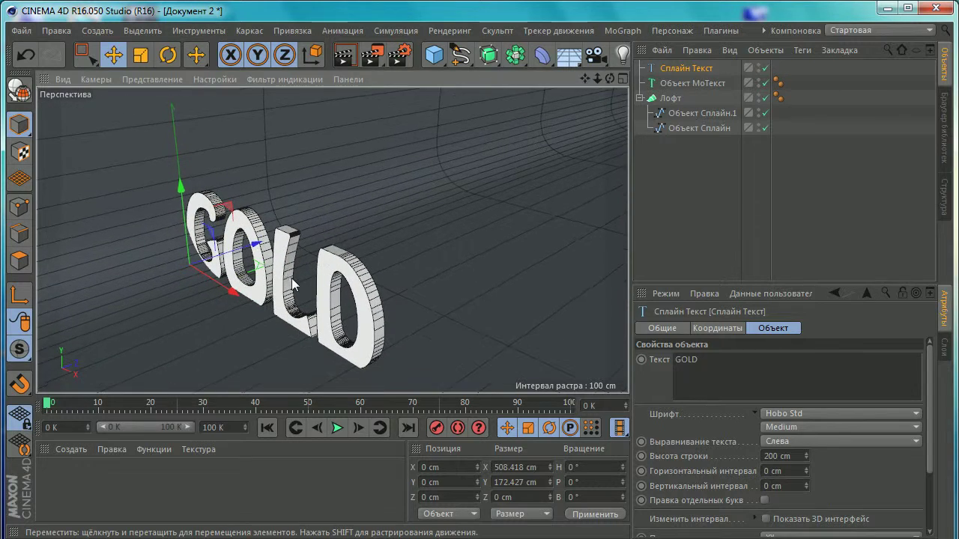
click(153, 80)
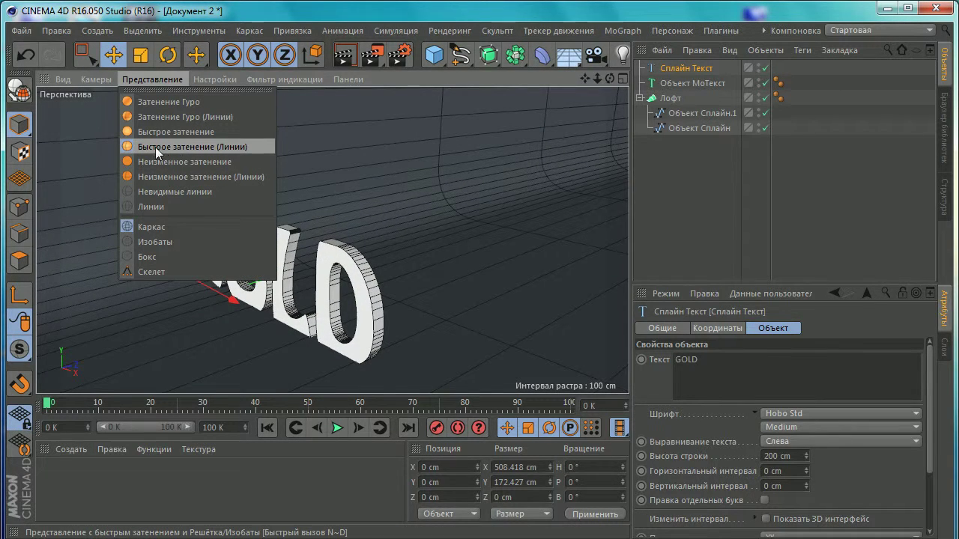
click(160, 146)
click(164, 79)
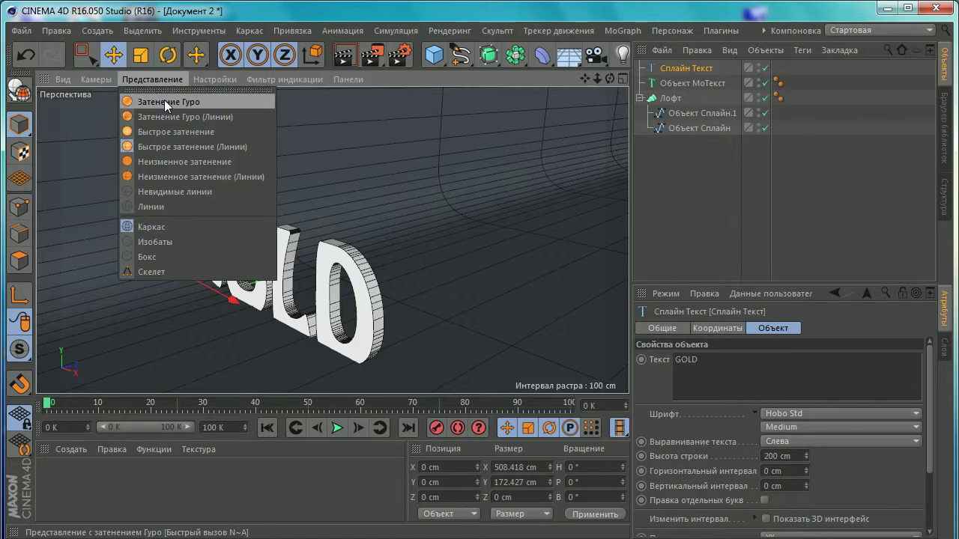
click(165, 101)
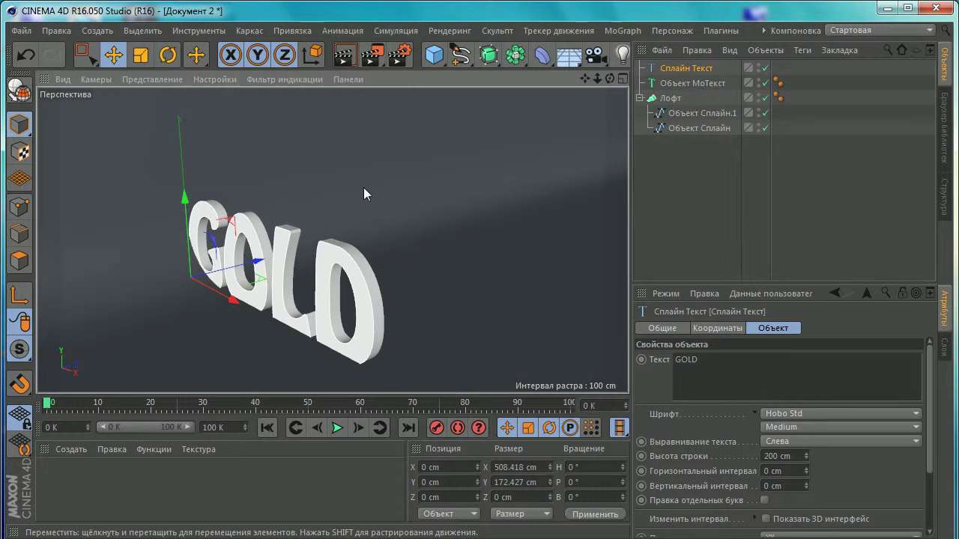
Collapse the Лофт object and disable it with its green check mark
click(638, 98)
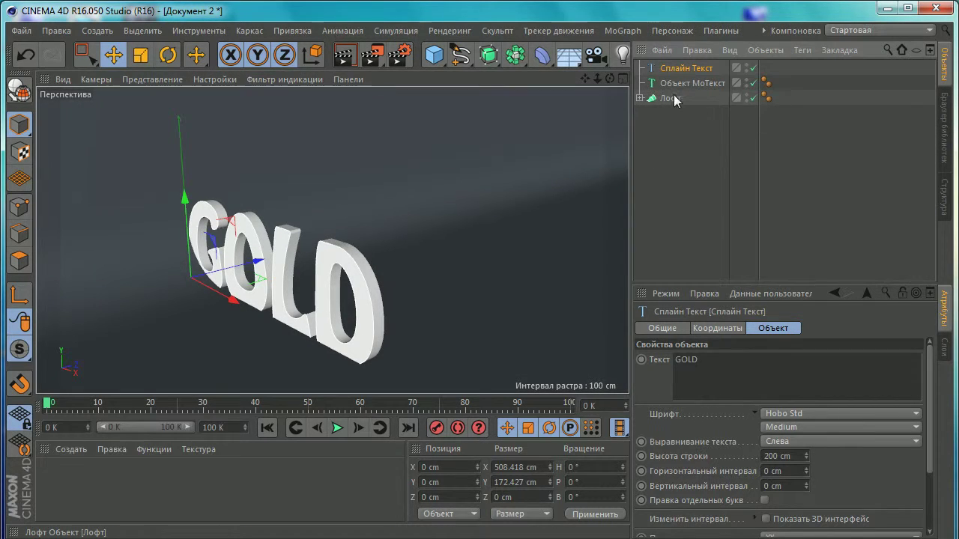
click(753, 98)
scroll(426, 208, up, 2)
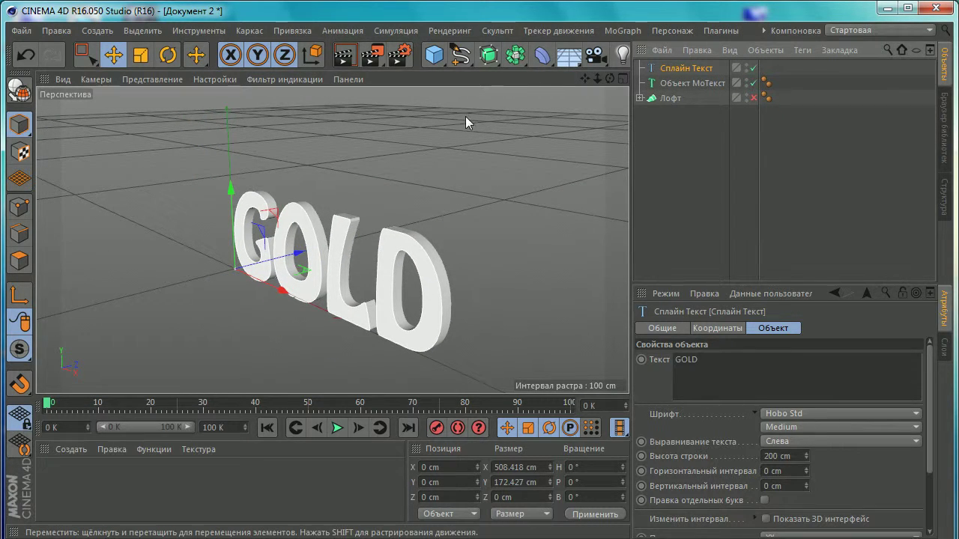
Create a Sweep object from the generator flyout
click(97, 30)
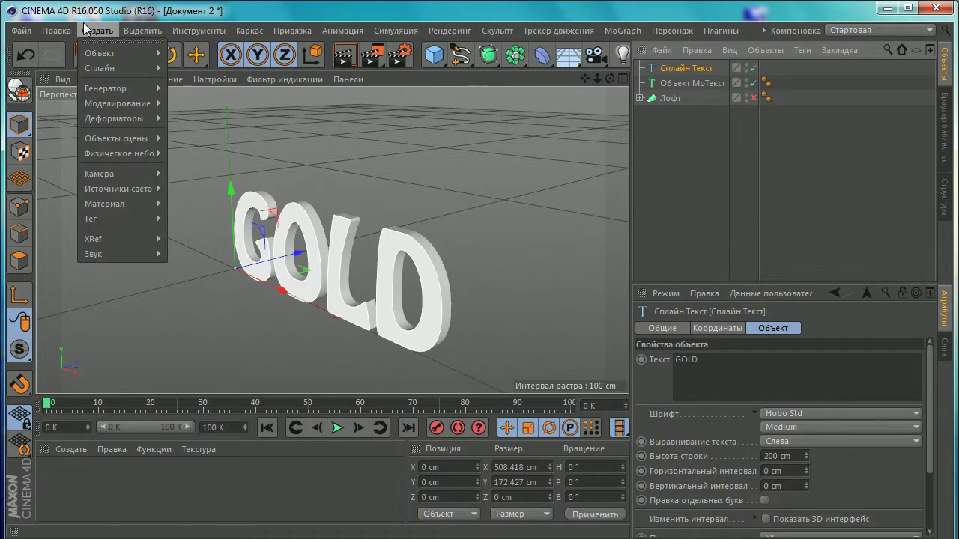
click(593, 133)
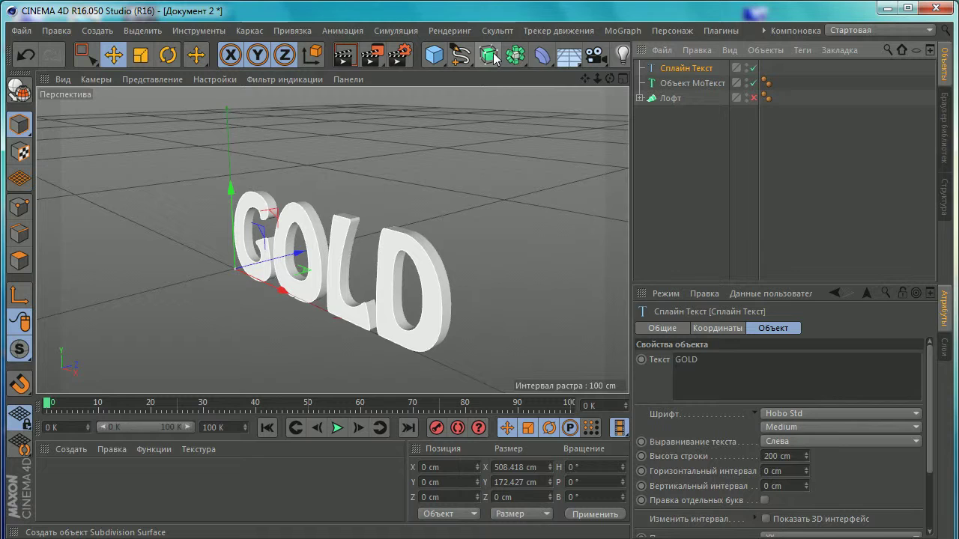
drag(493, 58, 554, 132)
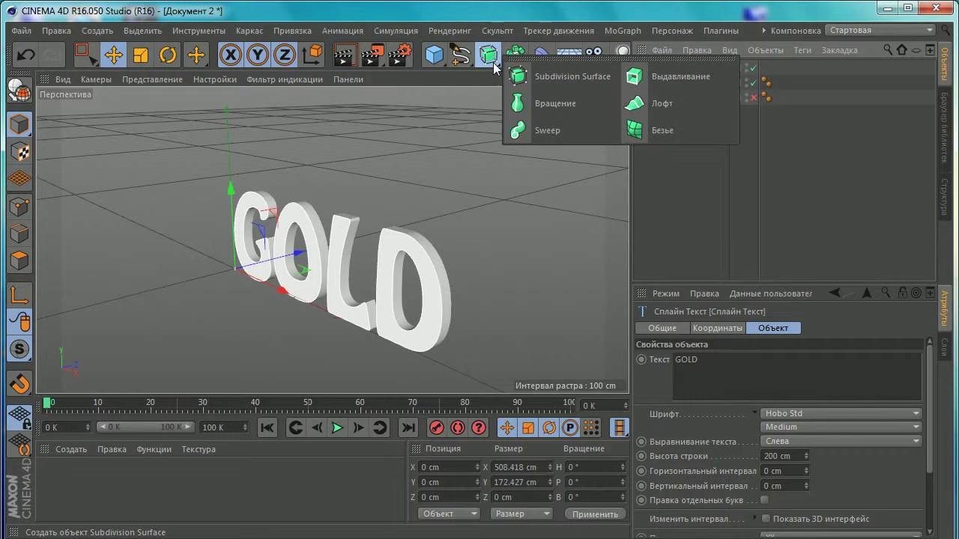
click(531, 132)
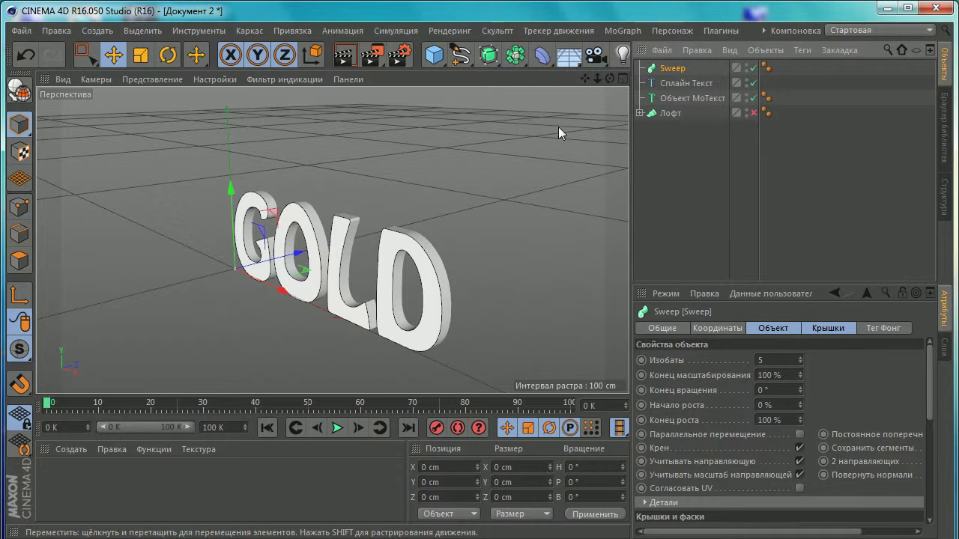
Add a Rectangle spline and place it inside the Sweep with the GOLD text spline
drag(460, 56, 462, 72)
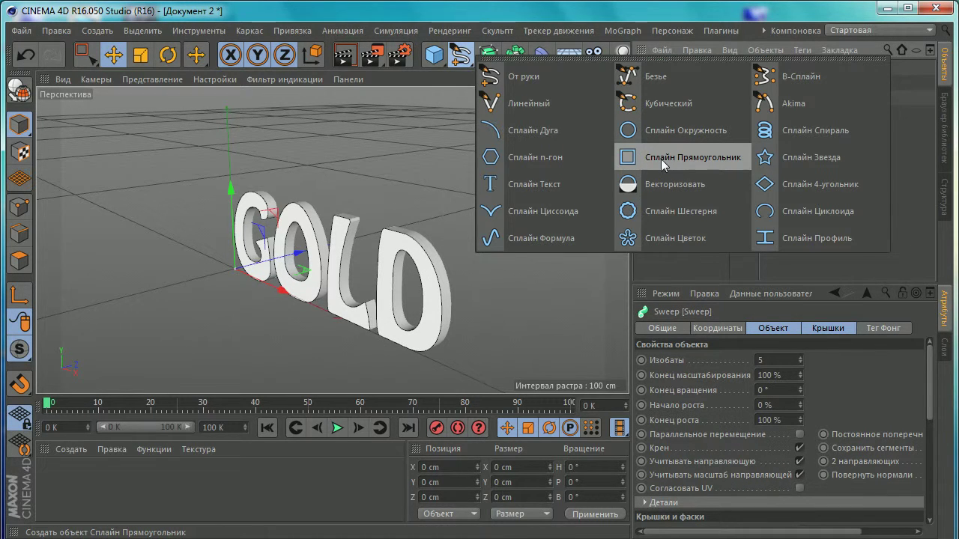
click(662, 159)
click(871, 189)
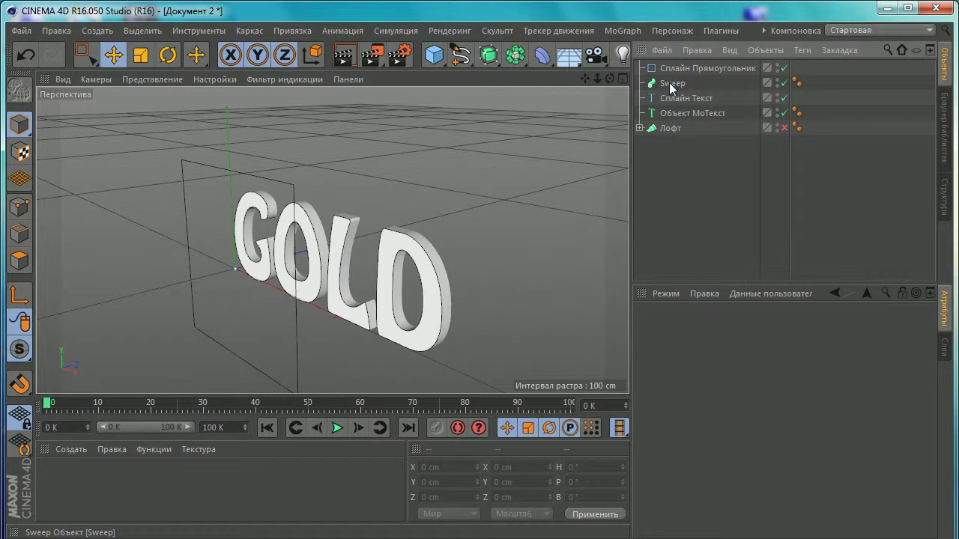
mouse_move(676, 88)
mouse_down()
mouse_move(668, 66)
mouse_move(680, 92)
mouse_up()
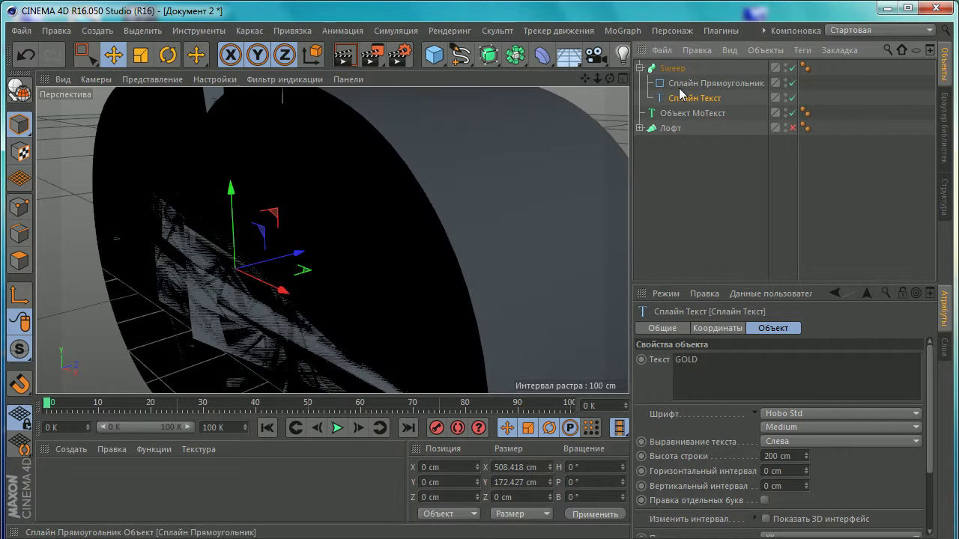
Scale the rectangle profile to about 17 cm high and set its width to 4 cm
click(683, 83)
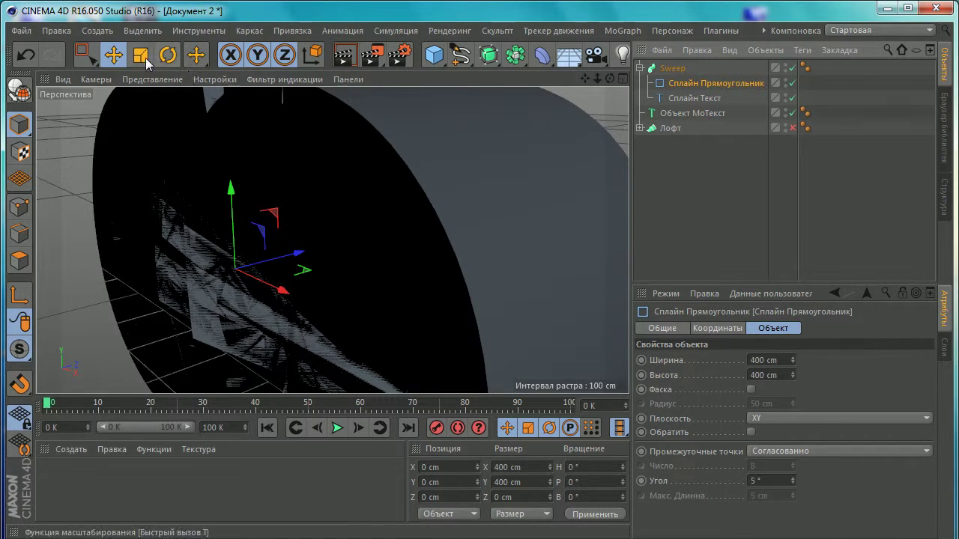
click(147, 60)
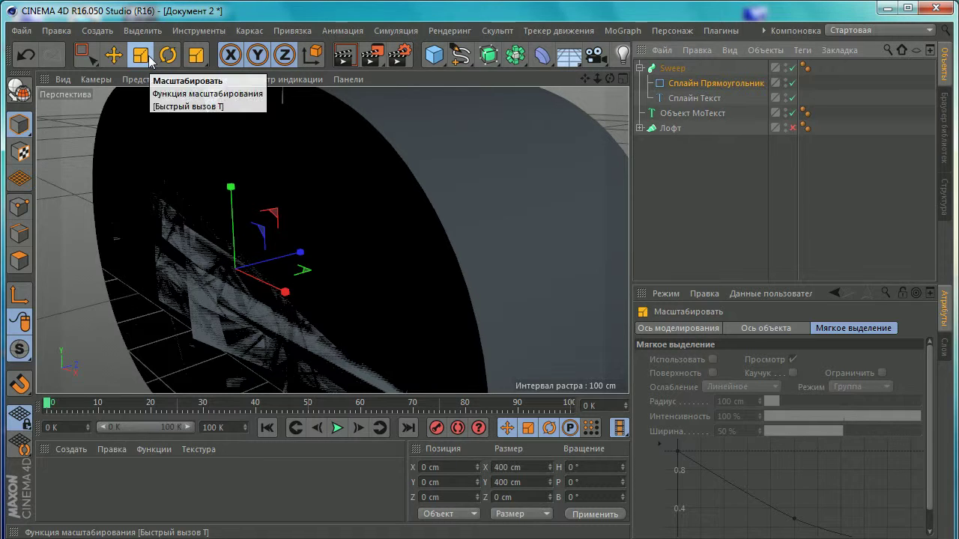
mouse_move(274, 138)
mouse_down()
mouse_move(227, 305)
mouse_move(318, 246)
mouse_up()
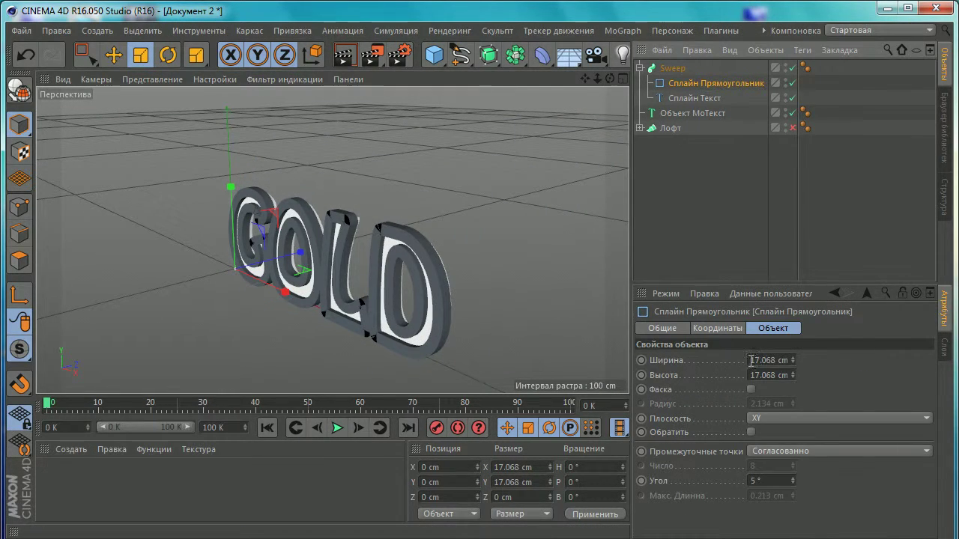
click(752, 361)
text(4)
key(Return)
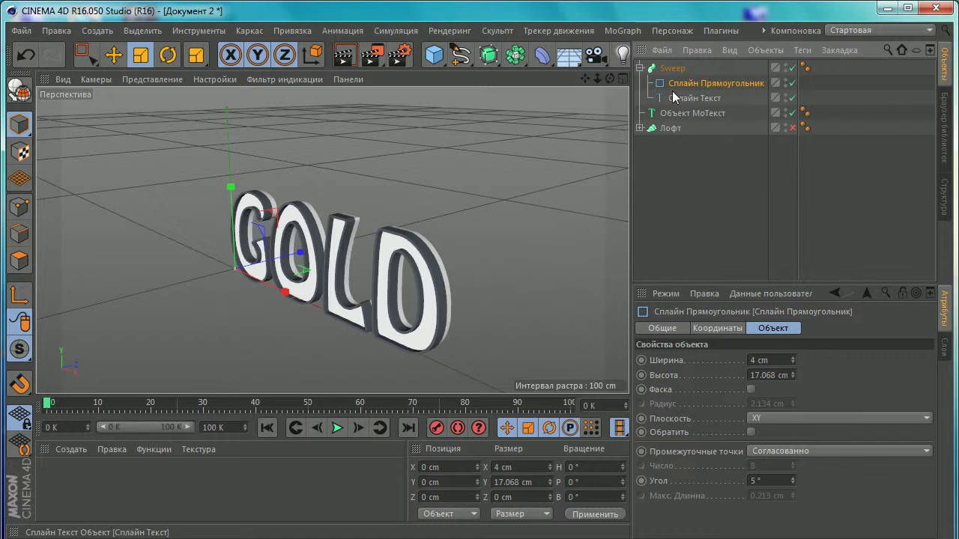
click(692, 98)
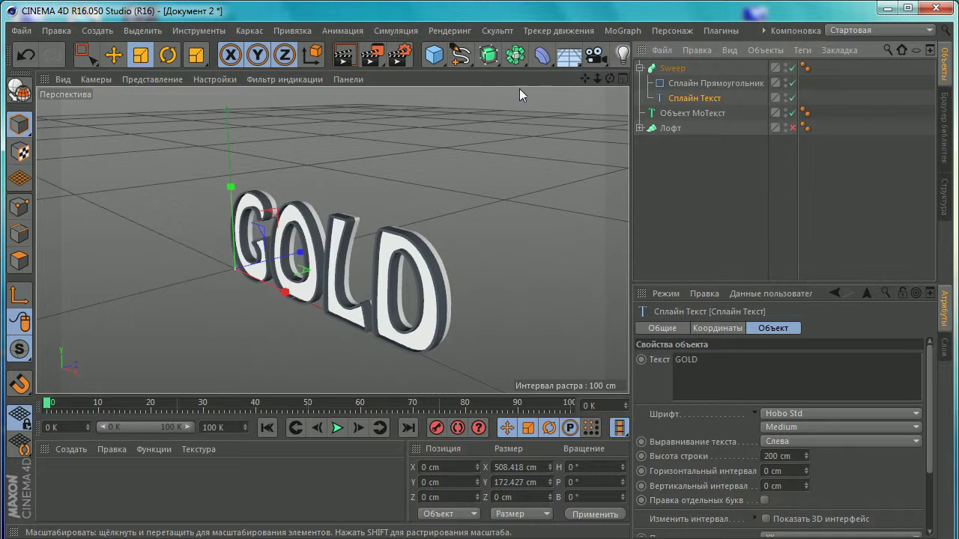
scroll(393, 238, up, 5)
scroll(392, 238, up, 3)
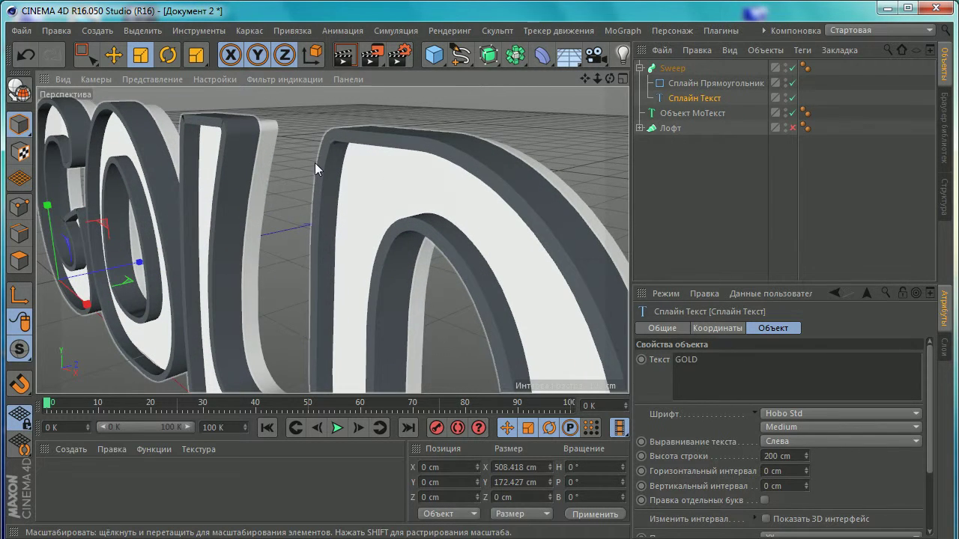
scroll(476, 164, up, 2)
scroll(498, 184, up, 2)
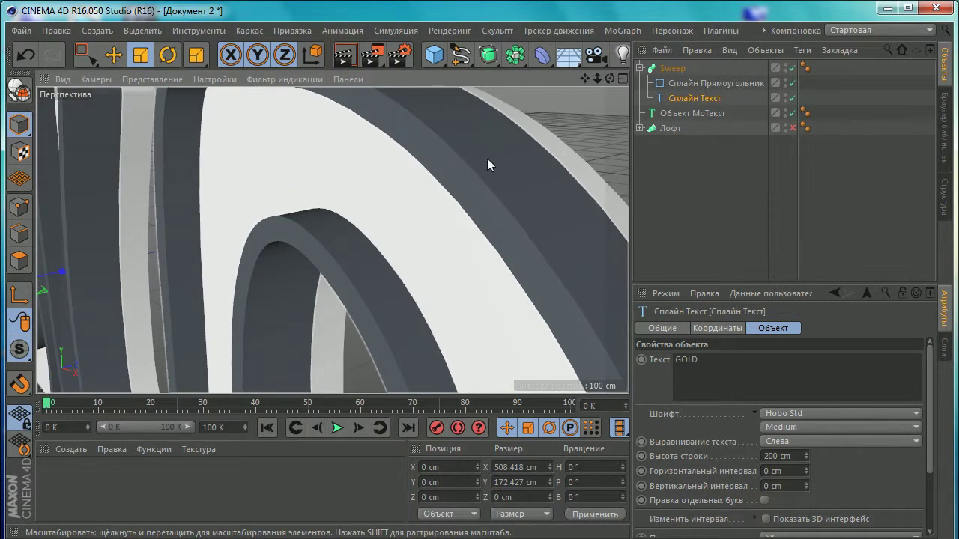
scroll(487, 158, down, 2)
scroll(469, 217, down, 2)
scroll(497, 248, up, 3)
scroll(499, 231, up, 2)
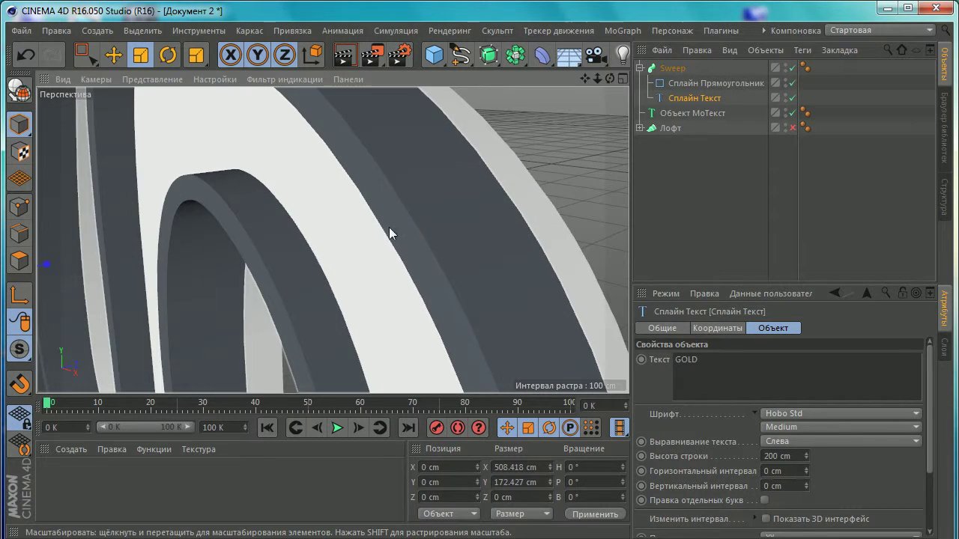
scroll(410, 273, down, 3)
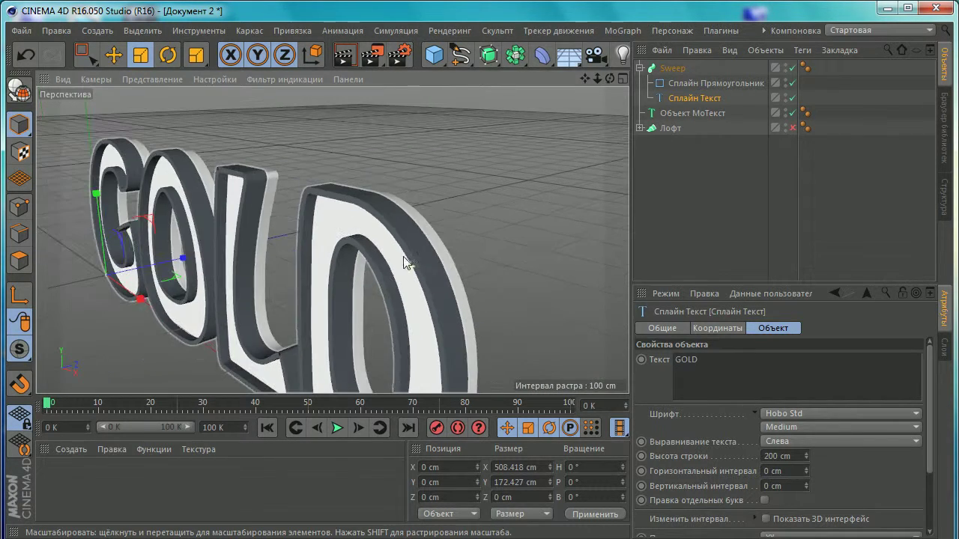
click(460, 54)
click(632, 158)
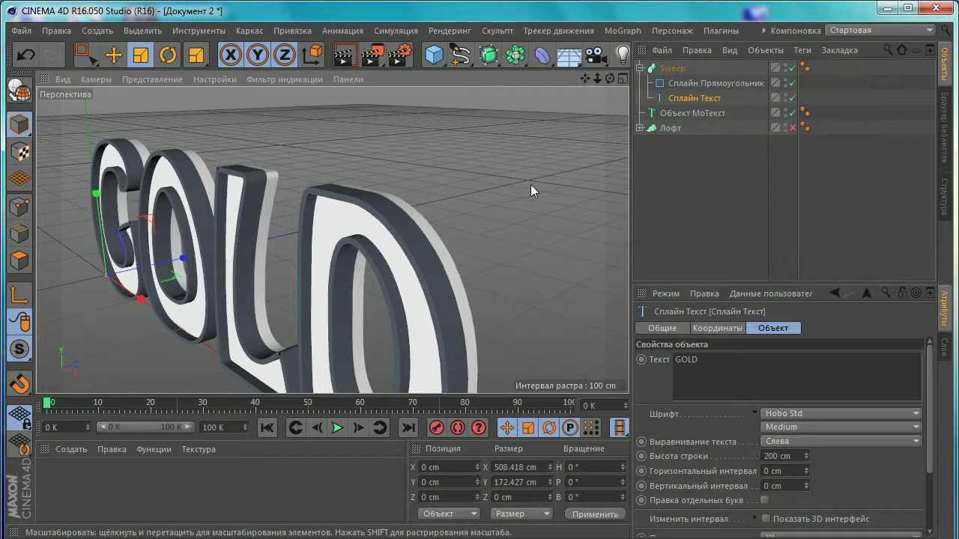
scroll(370, 291, down, 2)
scroll(433, 264, down, 2)
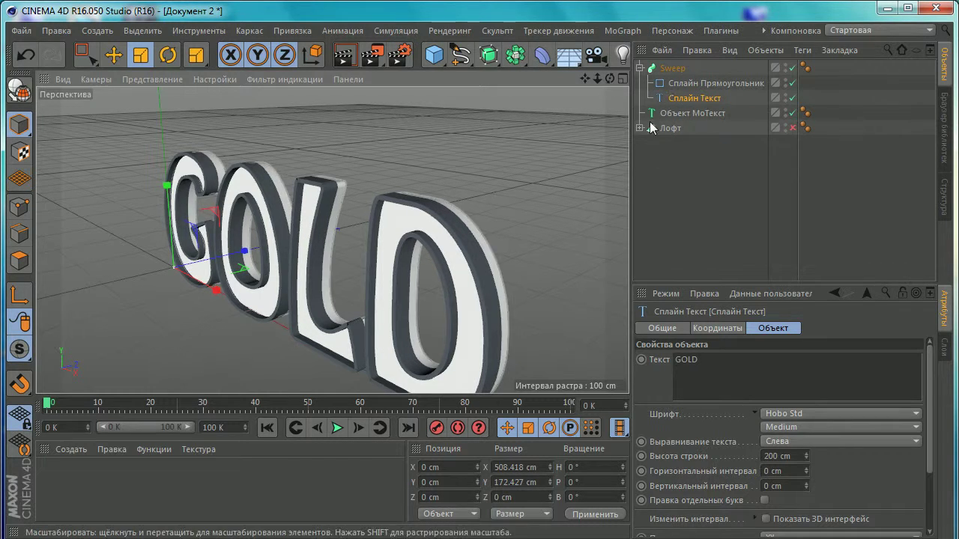
click(668, 87)
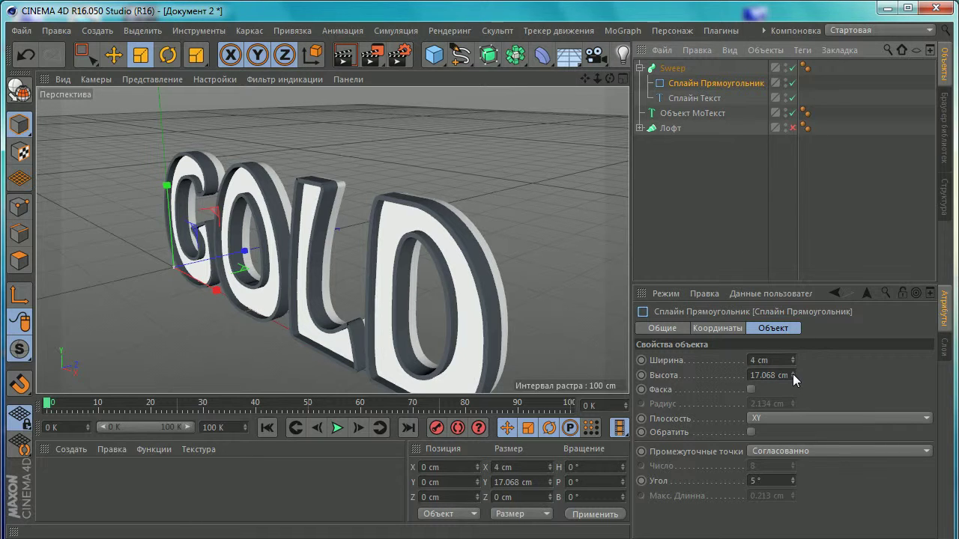
Raise the profile height to 59.068 cm and push the Sweep about 30 cm back
drag(792, 374, 792, 330)
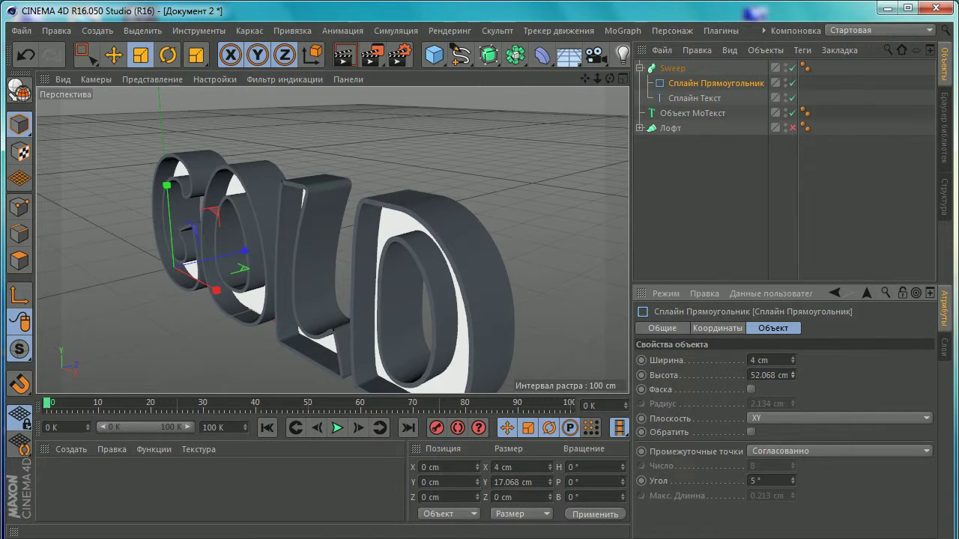
drag(792, 374, 793, 372)
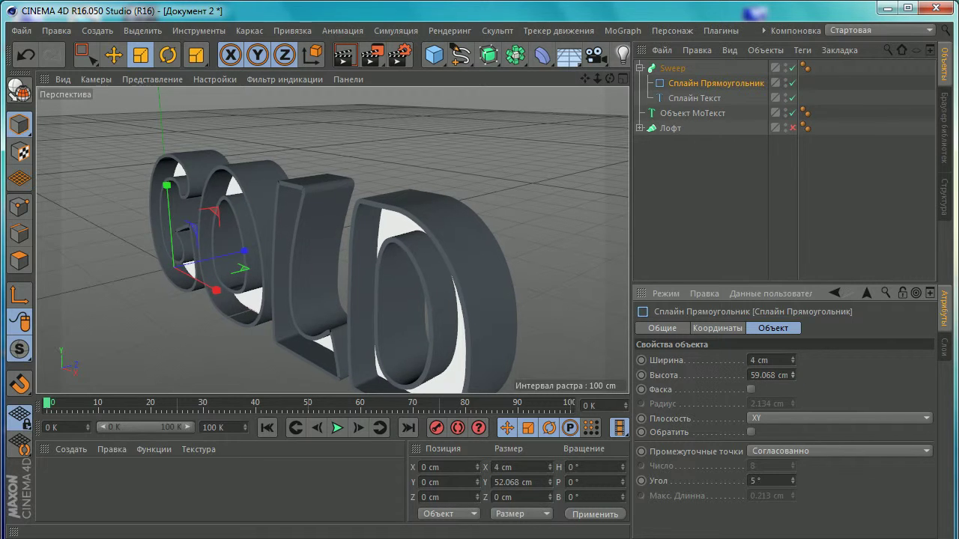
click(113, 54)
drag(244, 252, 247, 256)
click(246, 253)
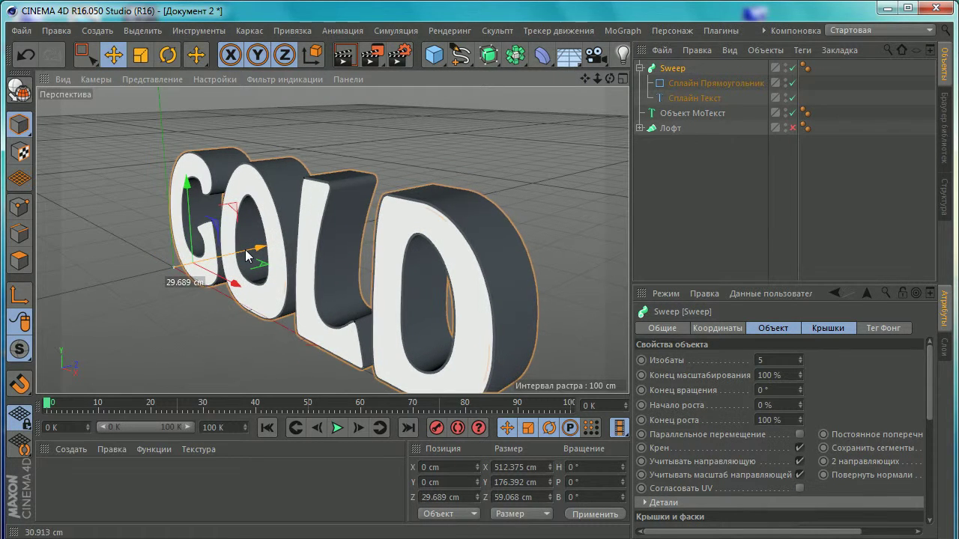
scroll(352, 250, down, 5)
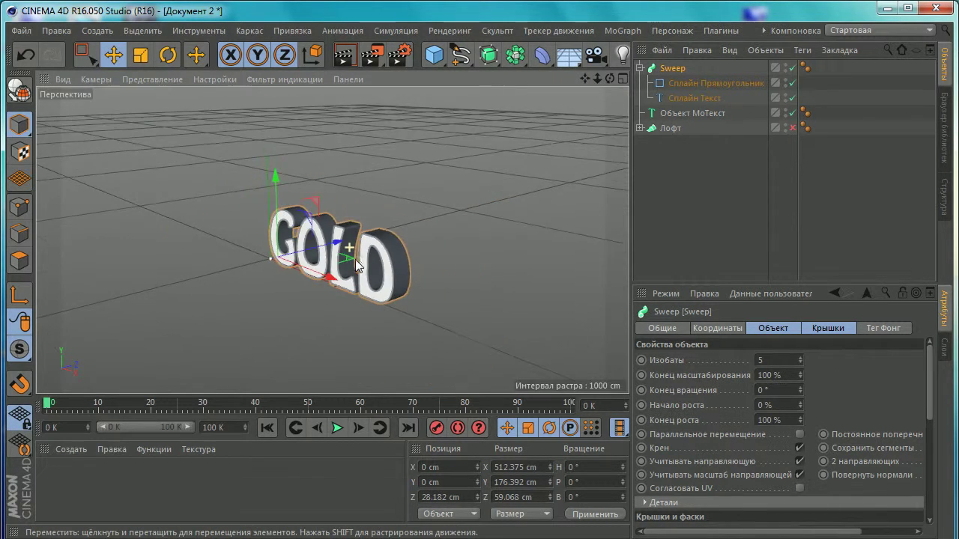
Group the Sweep and MoText under a new Null with Alt+G
click(749, 181)
click(640, 68)
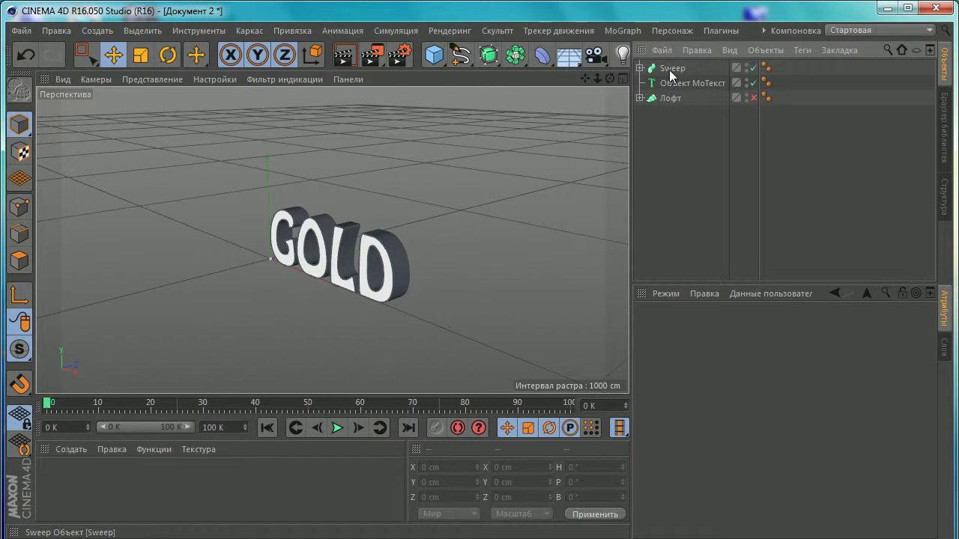
click(671, 69)
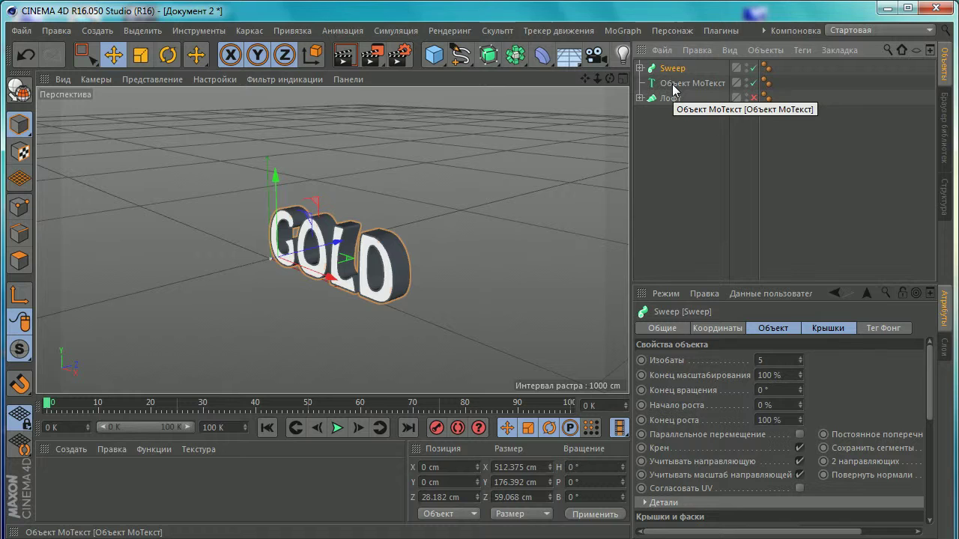
ctrl+click(673, 84)
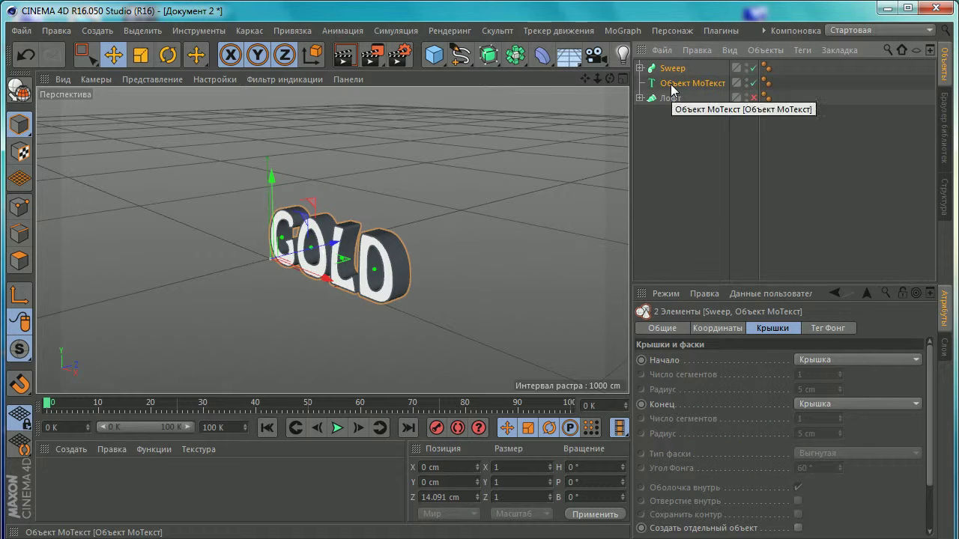
key(alt+g)
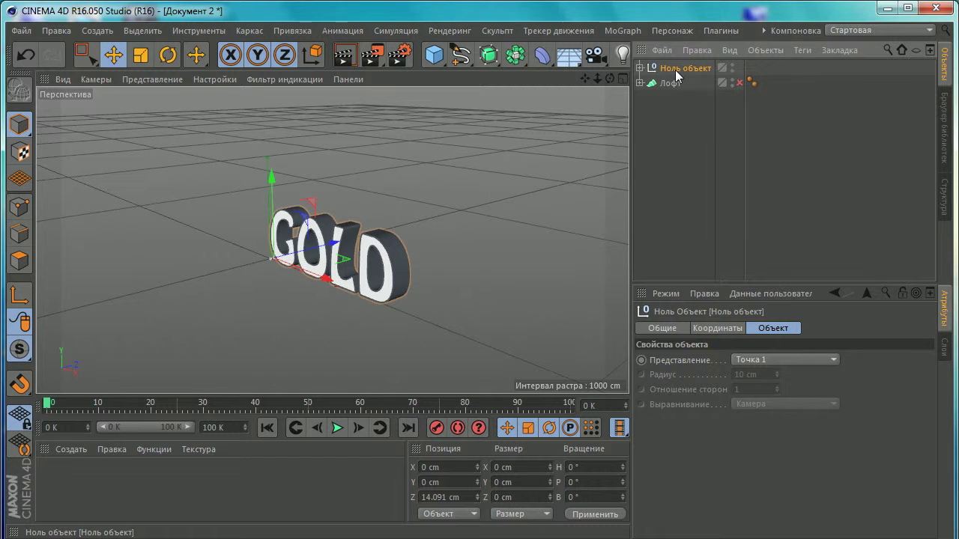
Rename the new Null to 'тест'
double_click(676, 69)
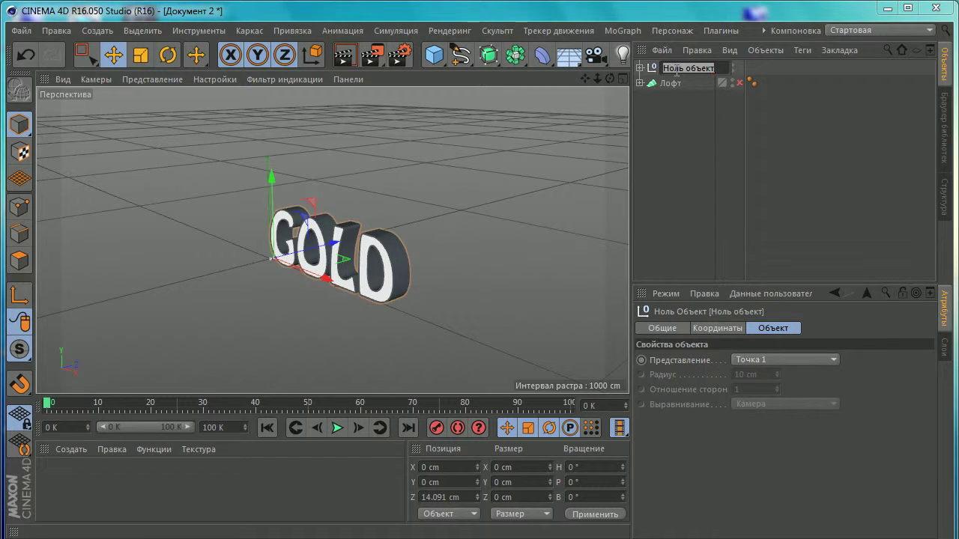
key(BackSpace)
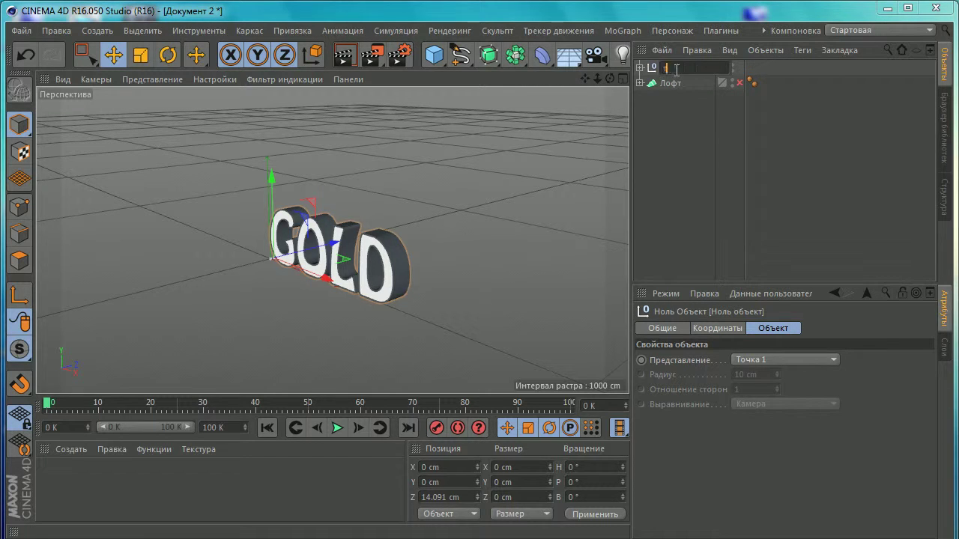
text(тест)
key(Return)
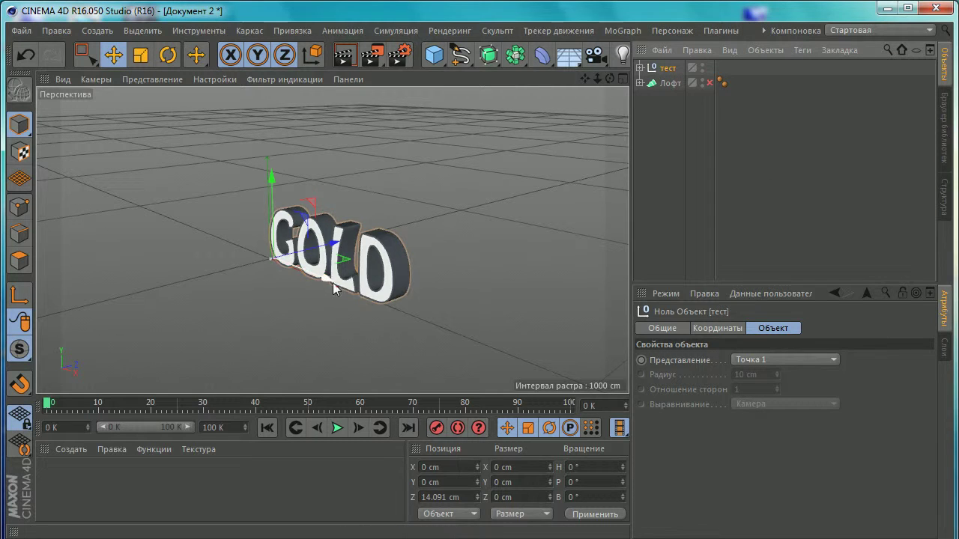
click(640, 68)
click(639, 69)
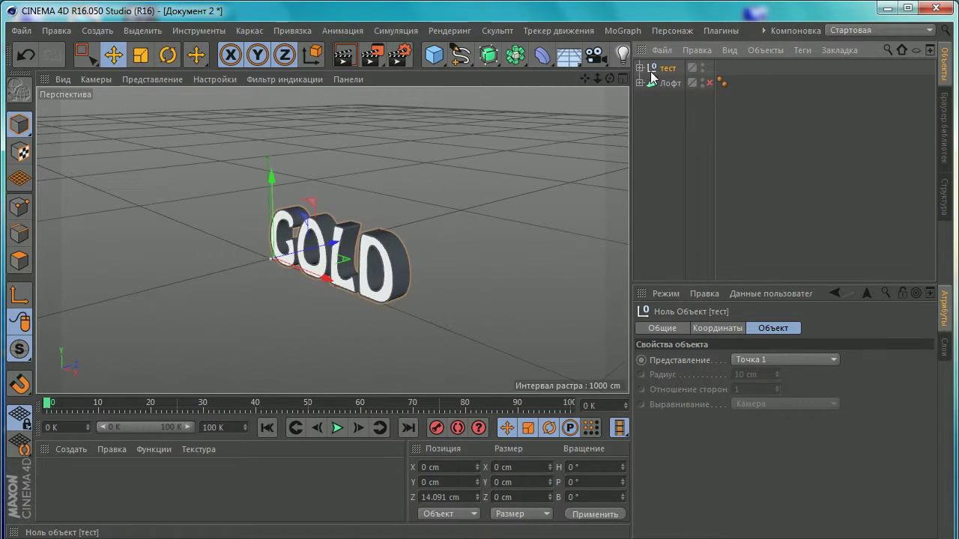
Slide the GOLD text along X and re-enable the Loft
drag(323, 276, 352, 286)
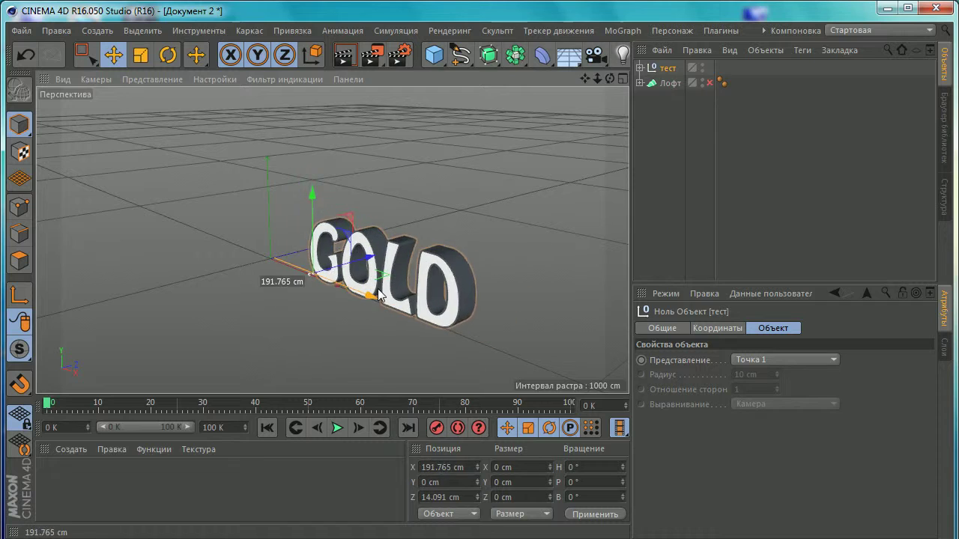
click(709, 83)
middle_click(328, 221)
middle_click(304, 226)
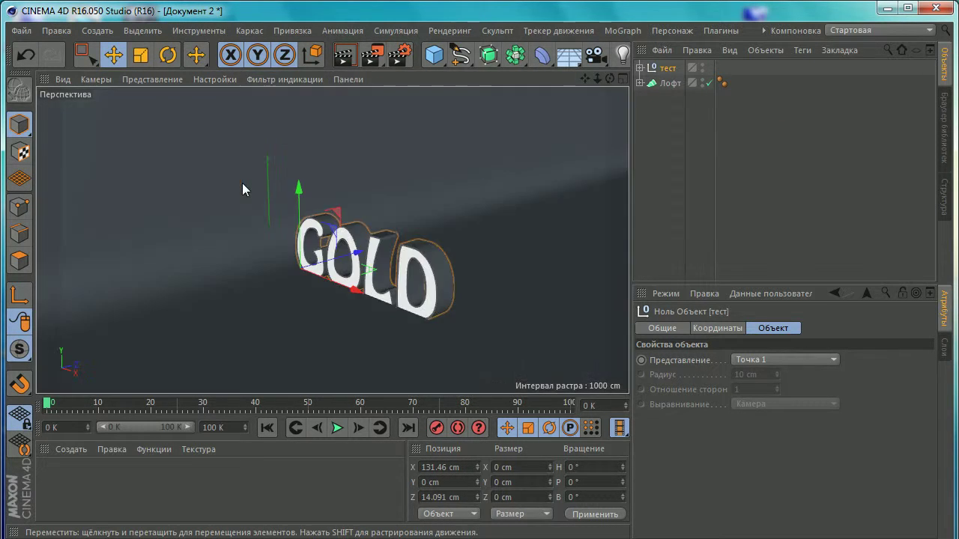
Rotate the GOLD text 90° around its heading axis
click(167, 55)
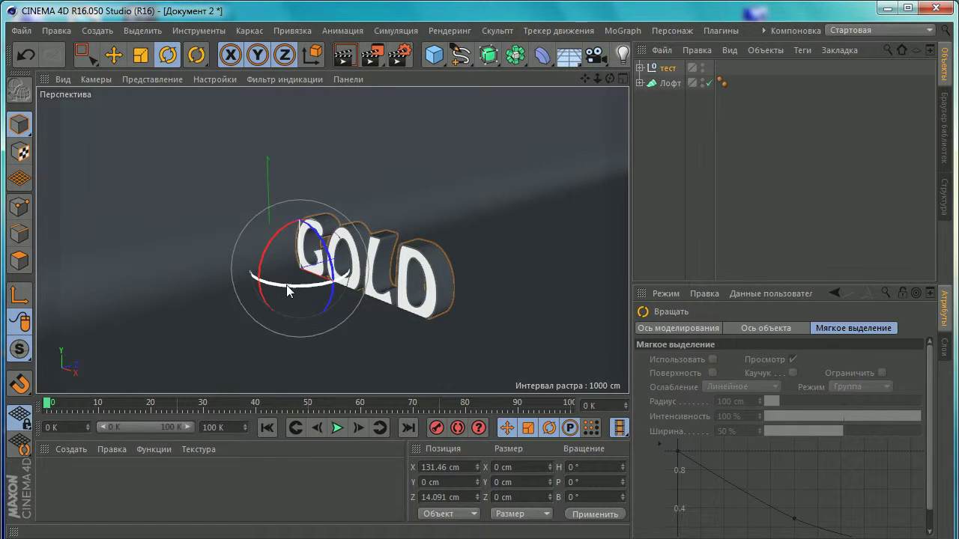
drag(287, 285, 335, 284)
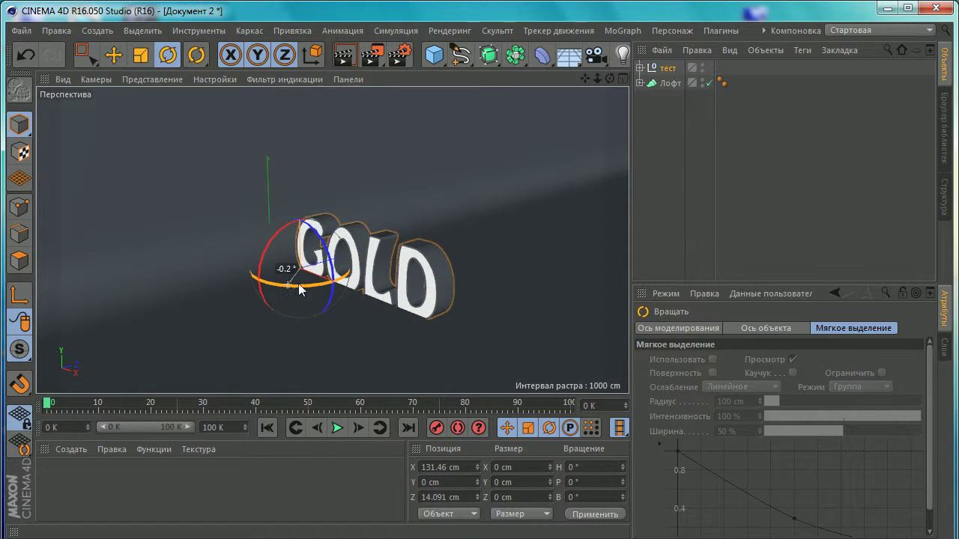
key(ctrl+z)
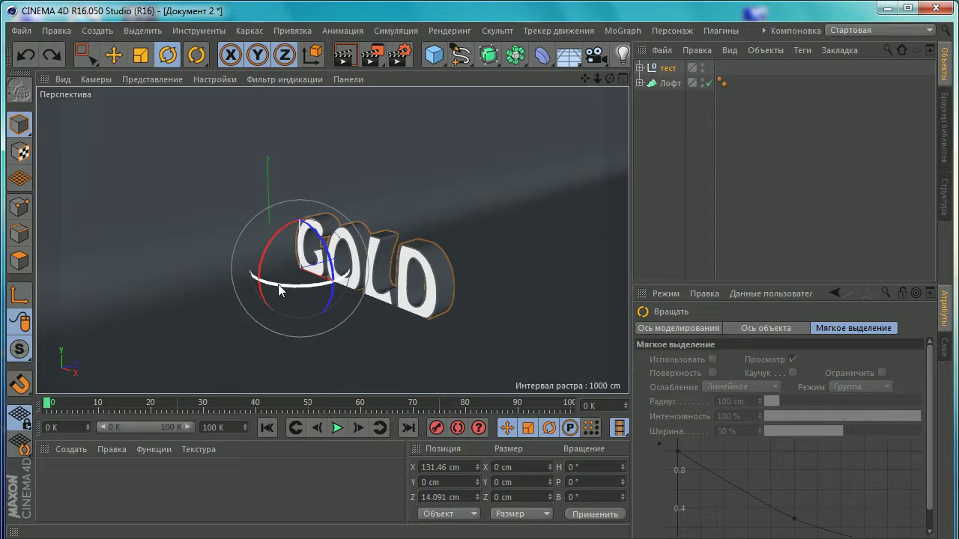
drag(278, 284, 375, 275)
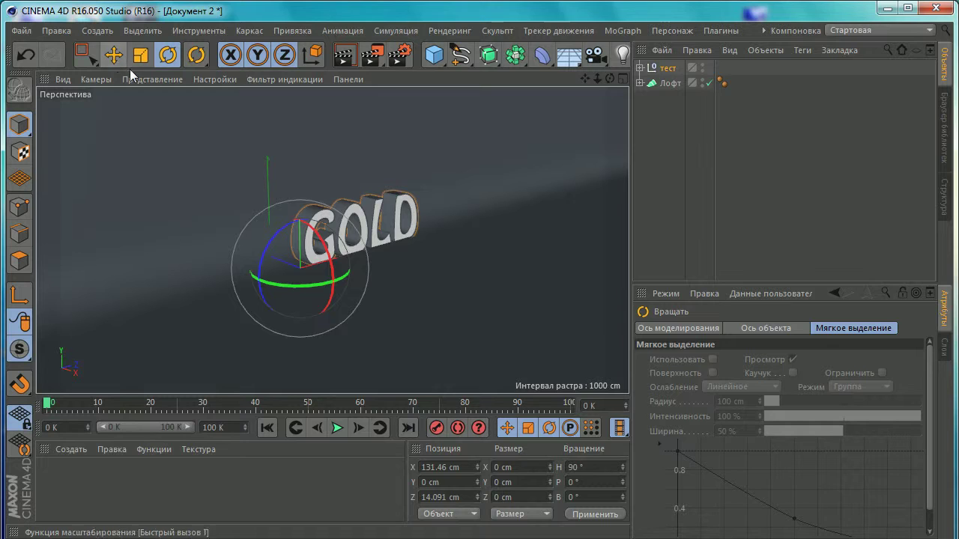
Move the тест group to X 703.089 cm and open Render Settings
click(116, 55)
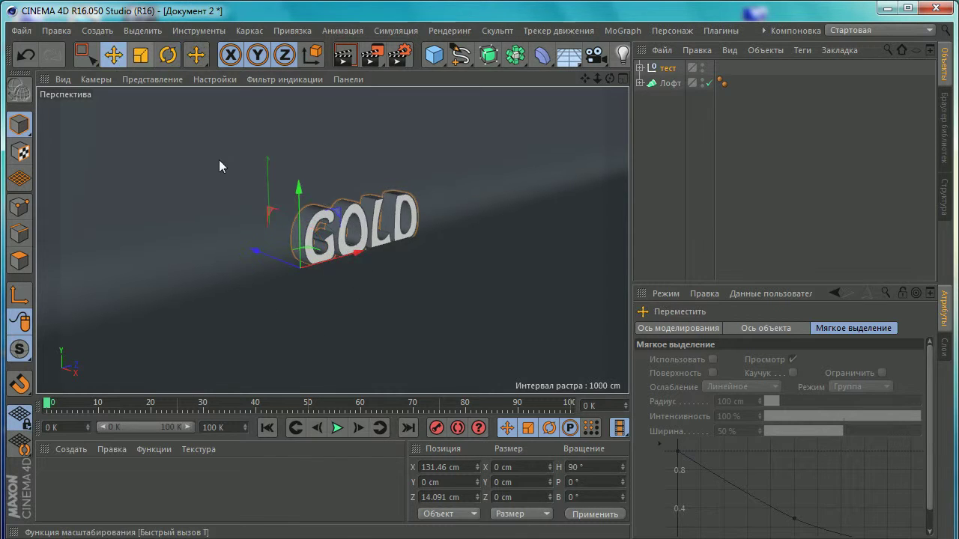
mouse_move(260, 253)
mouse_down()
mouse_move(385, 299)
mouse_move(452, 273)
mouse_move(298, 291)
mouse_move(373, 269)
mouse_move(403, 242)
mouse_move(456, 235)
mouse_move(451, 242)
mouse_up()
scroll(381, 256, up, 2)
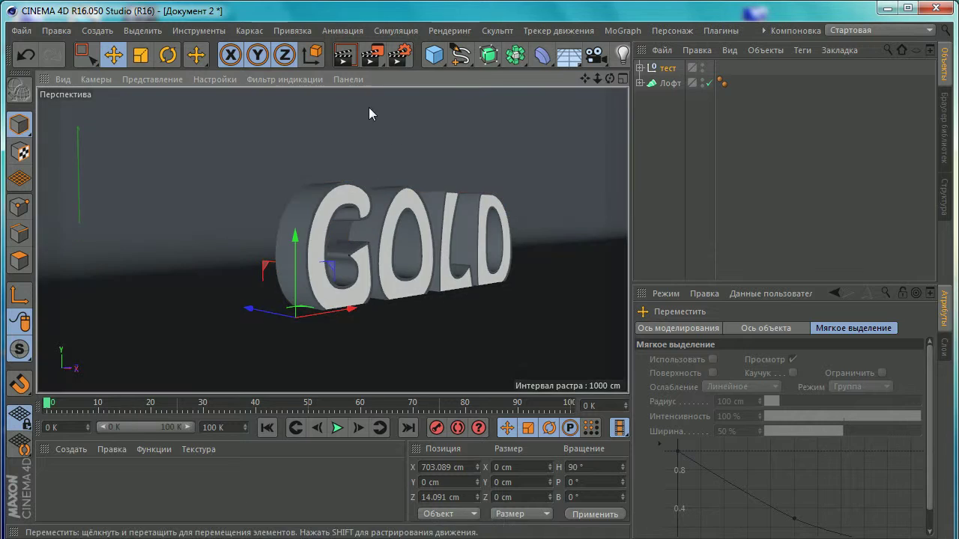
click(400, 59)
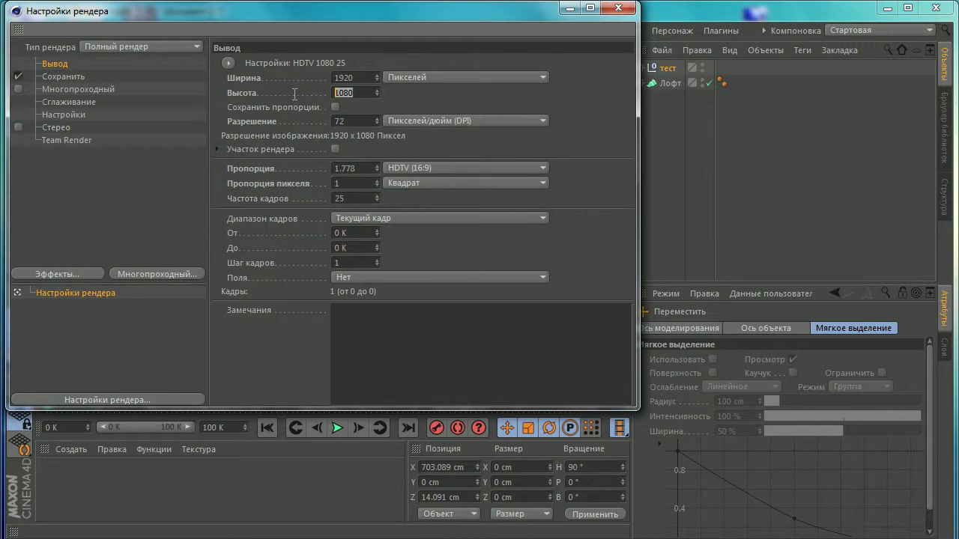
Confirm the 1920 × 1080 output size and close Render Settings
click(490, 122)
click(497, 116)
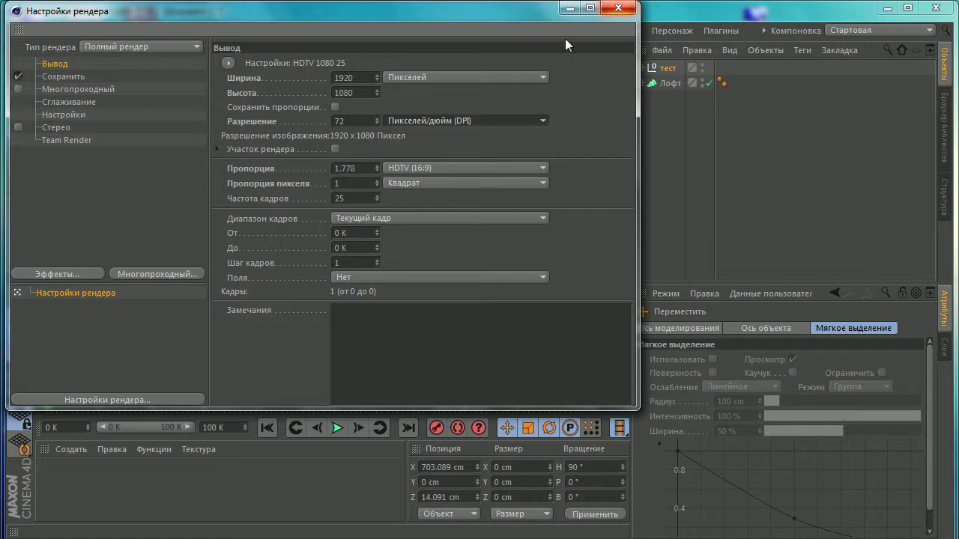
click(618, 9)
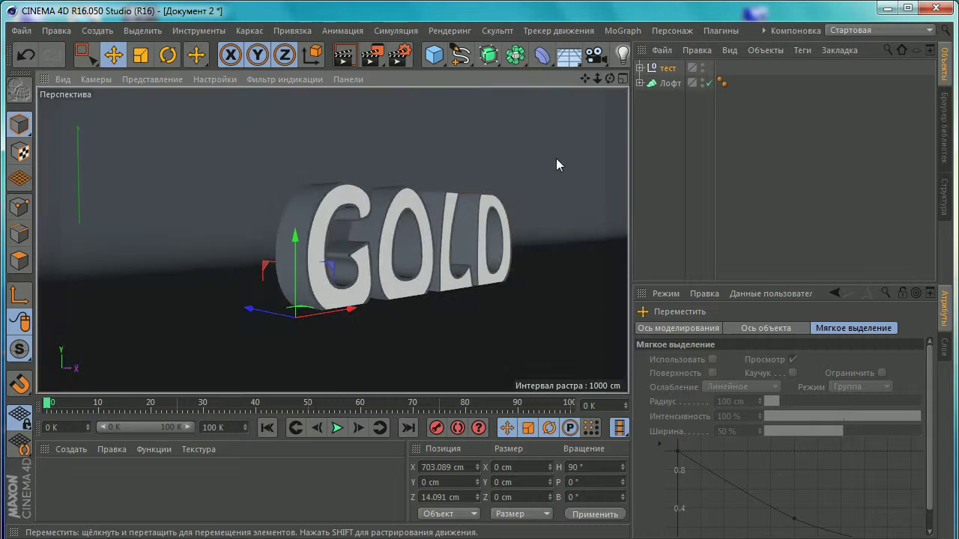
Add a camera, look through it, and frame the GOLD text
click(595, 55)
click(717, 68)
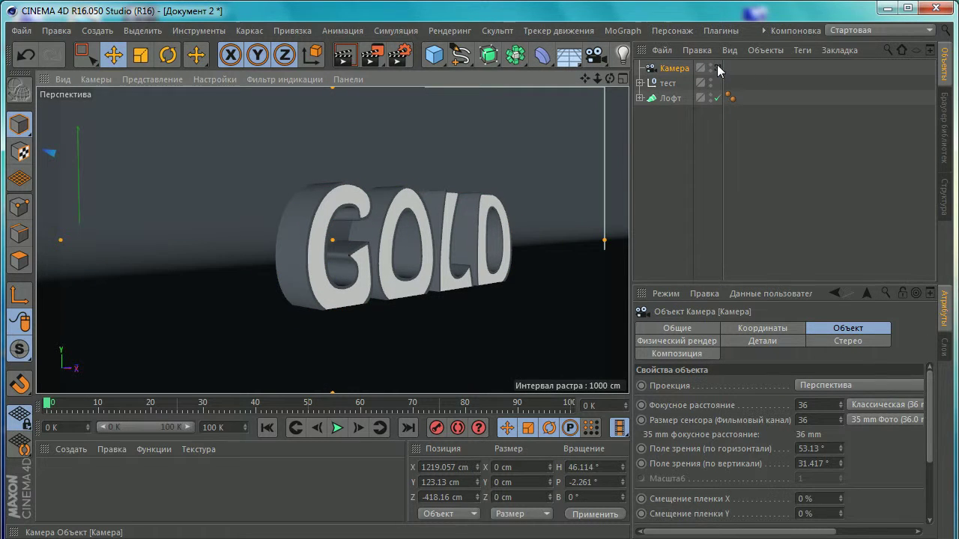
mouse_move(482, 218)
alt+mouse_down()
mouse_move(474, 222)
mouse_move(500, 205)
mouse_move(483, 207)
mouse_move(511, 243)
alt+mouse_up()
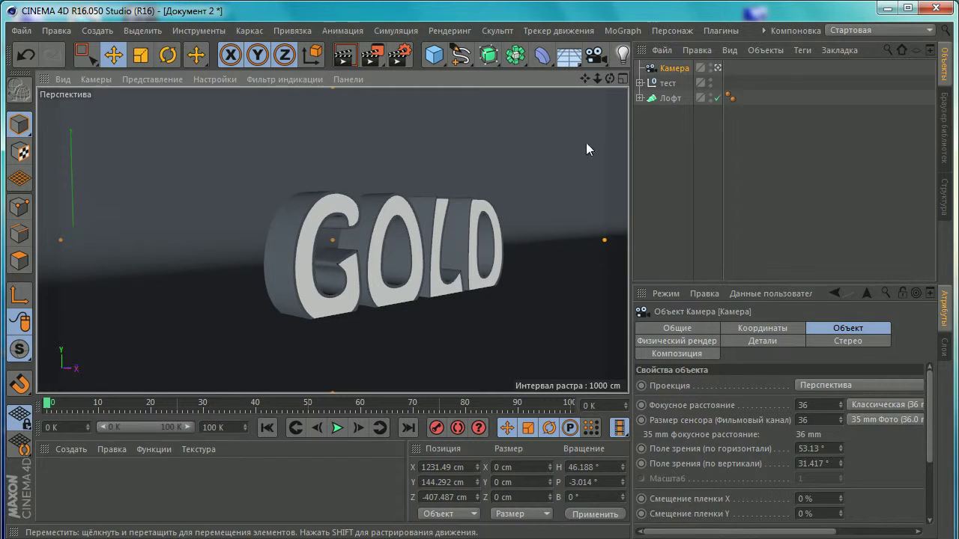
Lock the camera with a Protection tag and leave the camera view
right_click(668, 71)
click(668, 71)
right_click(669, 71)
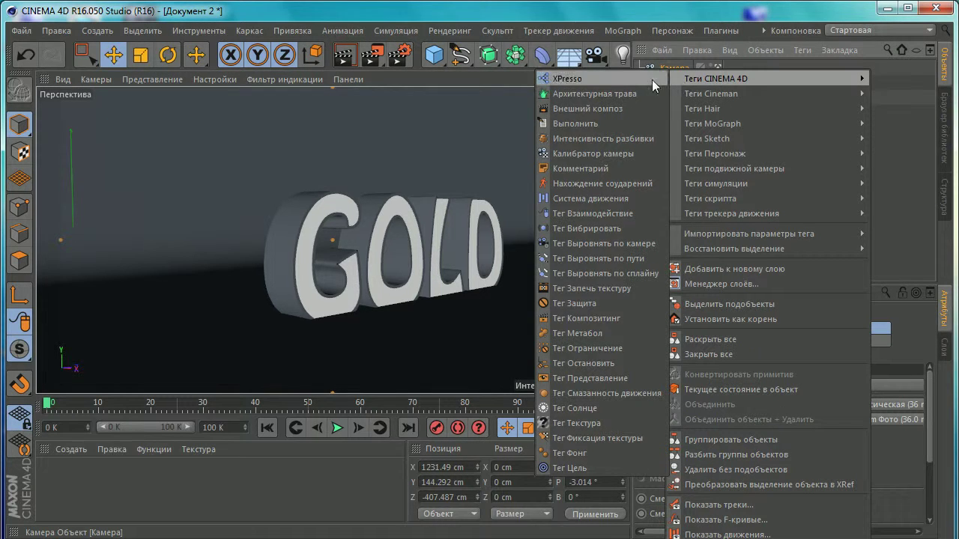
click(575, 304)
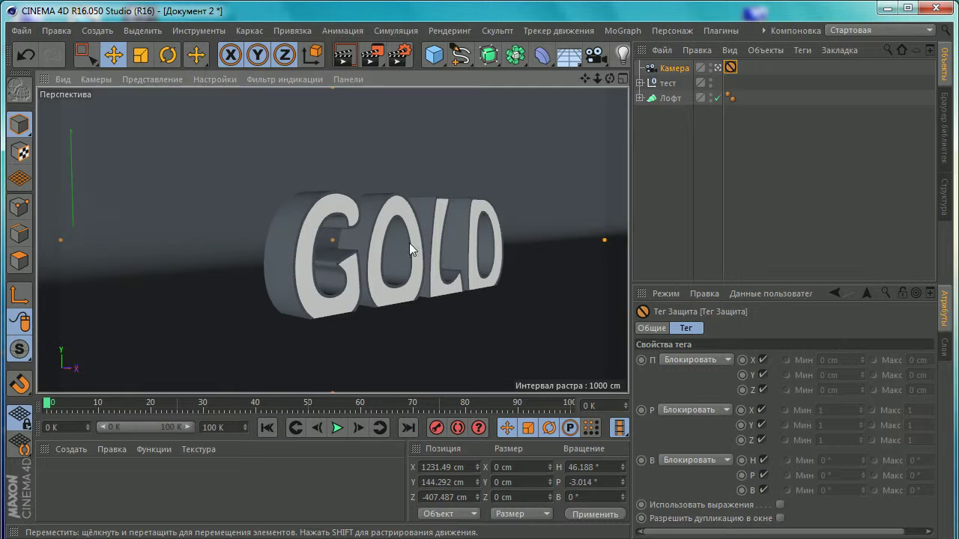
click(716, 68)
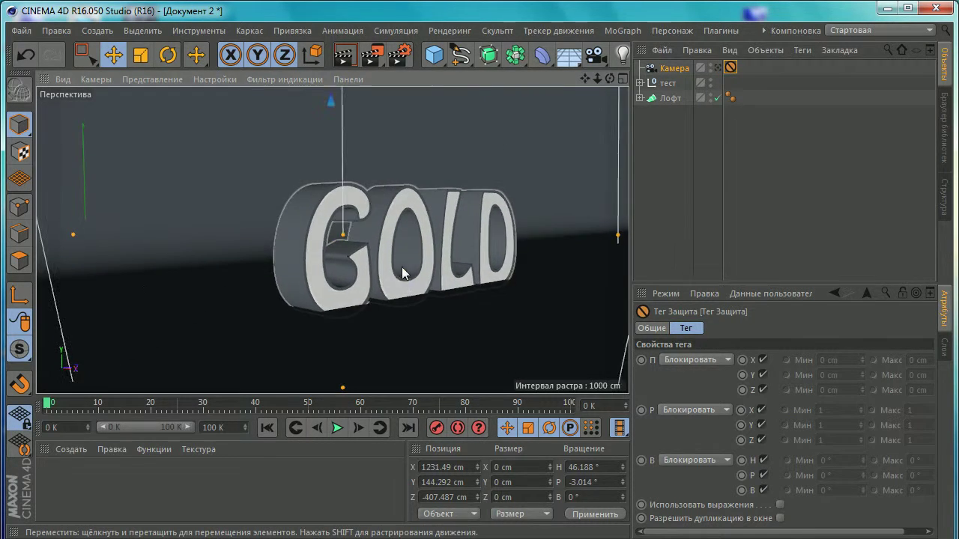
Maximise the Front view and centre it on the lettering
alt+drag(407, 278, 405, 266)
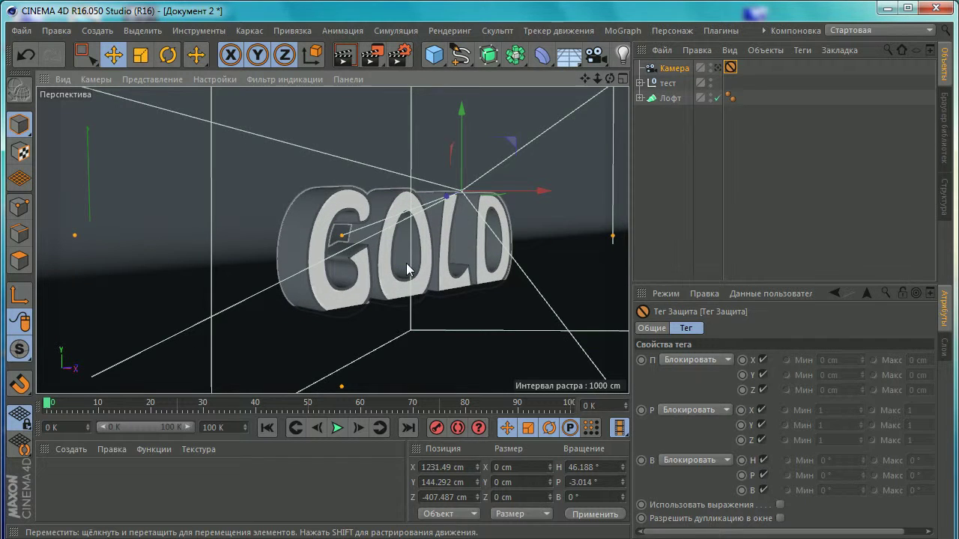
middle_click(398, 253)
middle_click(436, 301)
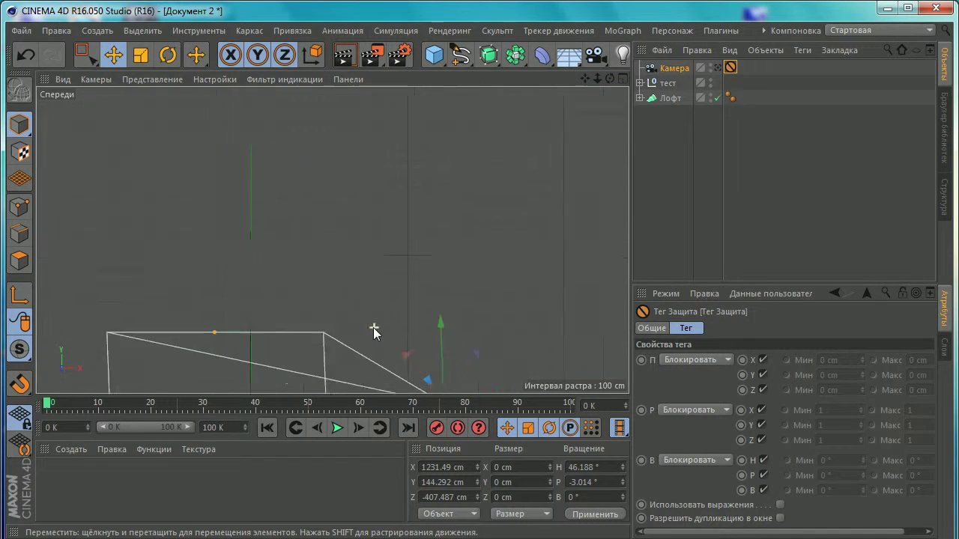
scroll(388, 248, down, 2)
scroll(388, 248, up, 3)
scroll(534, 334, up, 5)
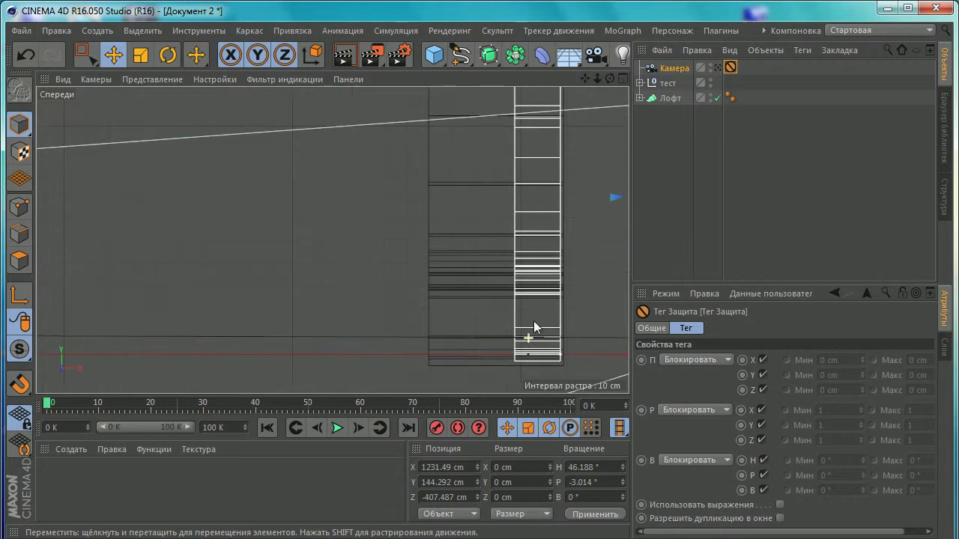
alt+middle_drag(533, 334, 332, 239)
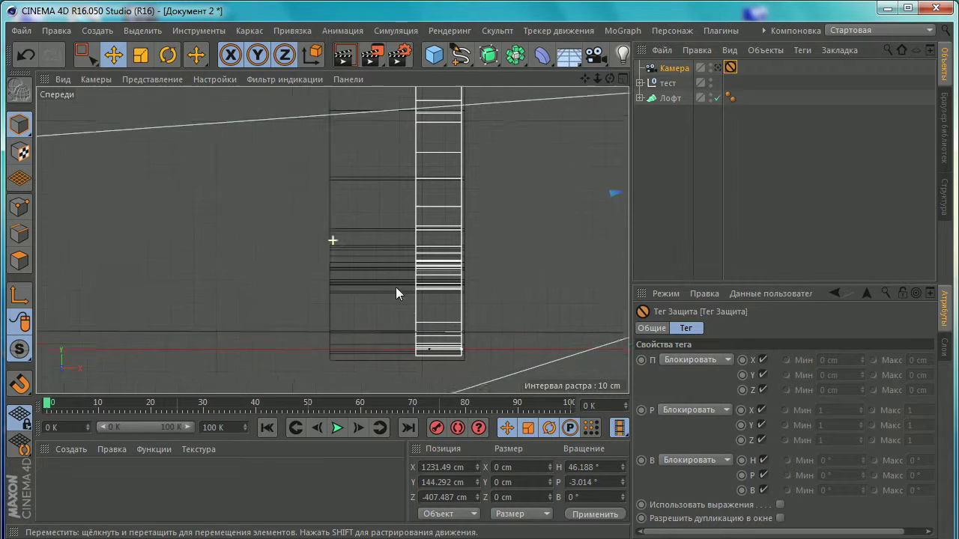
Raise the тест null to Y 12.645 cm, then return to Perspective
click(665, 83)
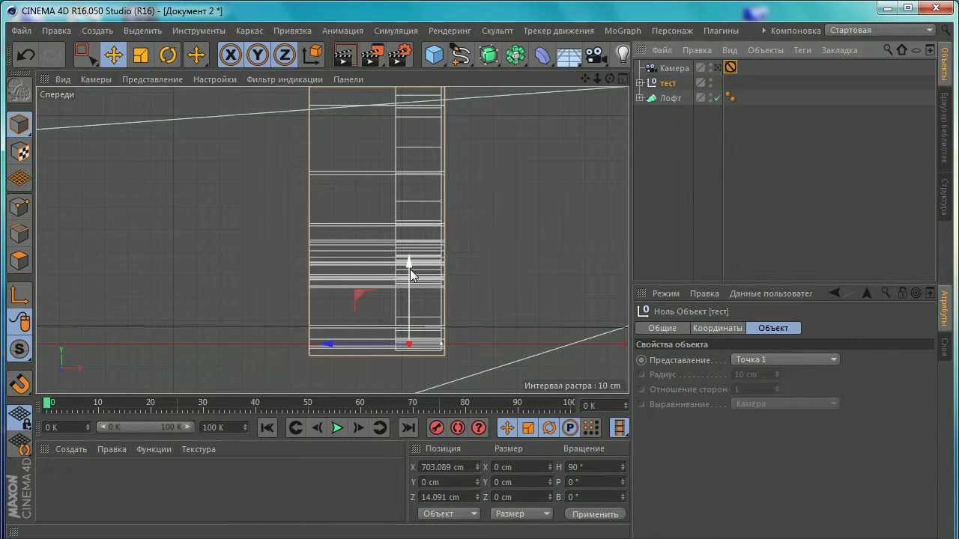
drag(411, 279, 420, 251)
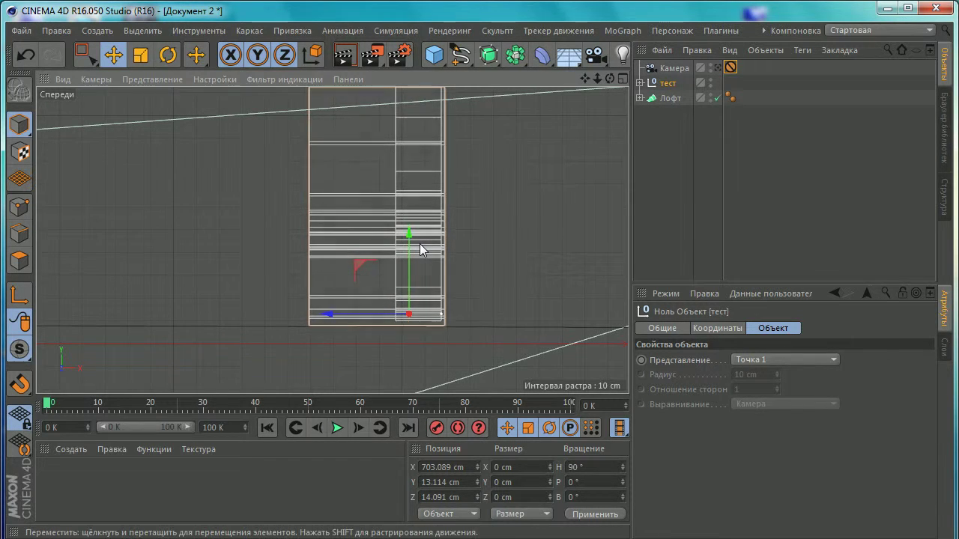
scroll(440, 296, up, 5)
drag(389, 319, 399, 304)
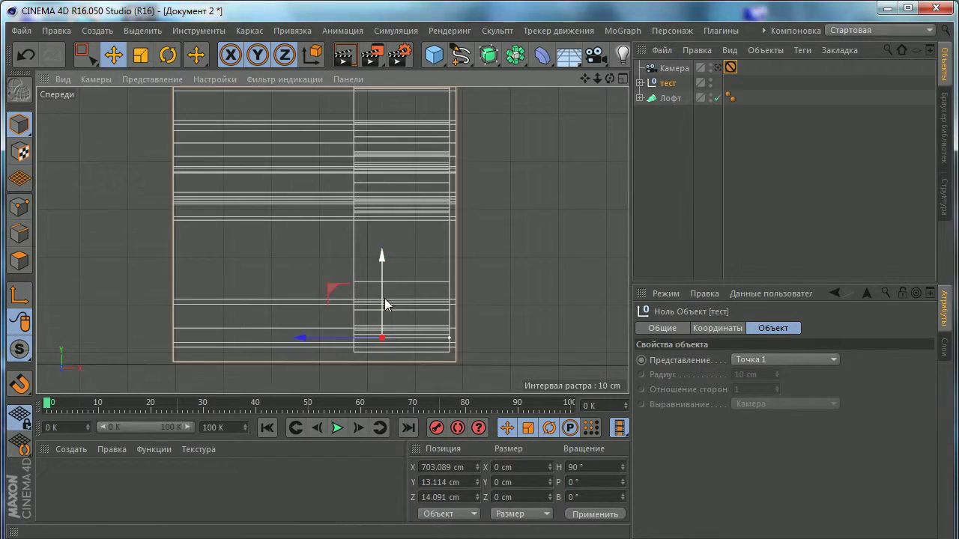
middle_click(399, 303)
middle_click(285, 178)
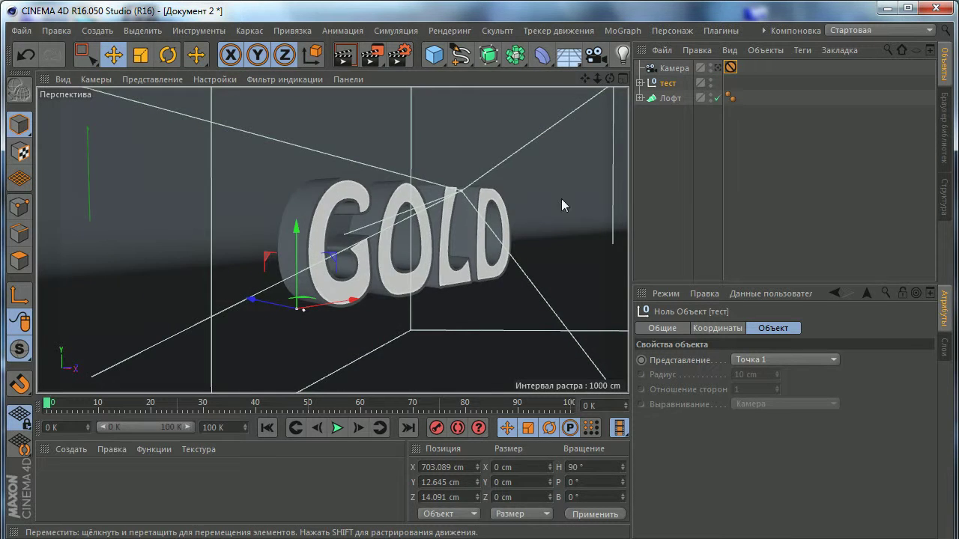
alt+drag(563, 204, 378, 276)
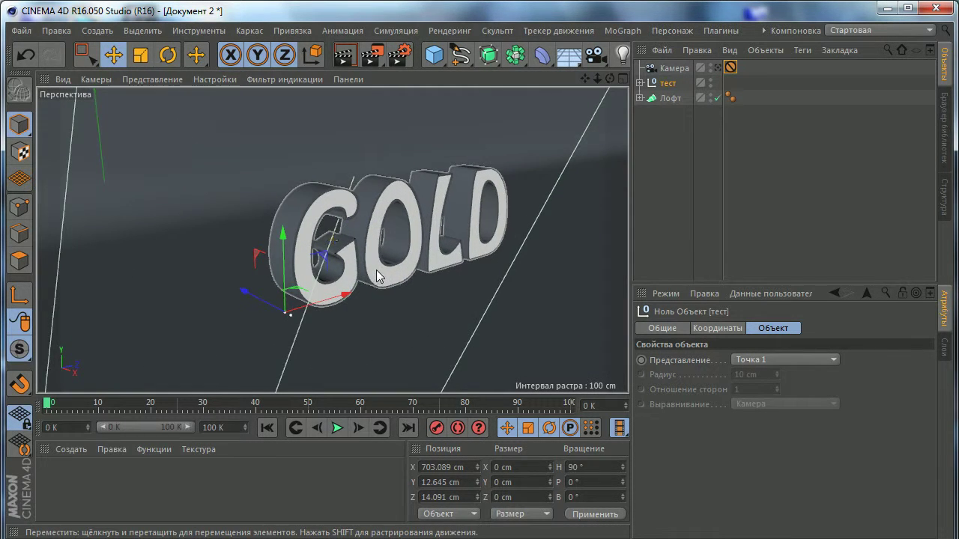
Add an oil-tank cylinder beside the text along X and disable the Loft
click(435, 54)
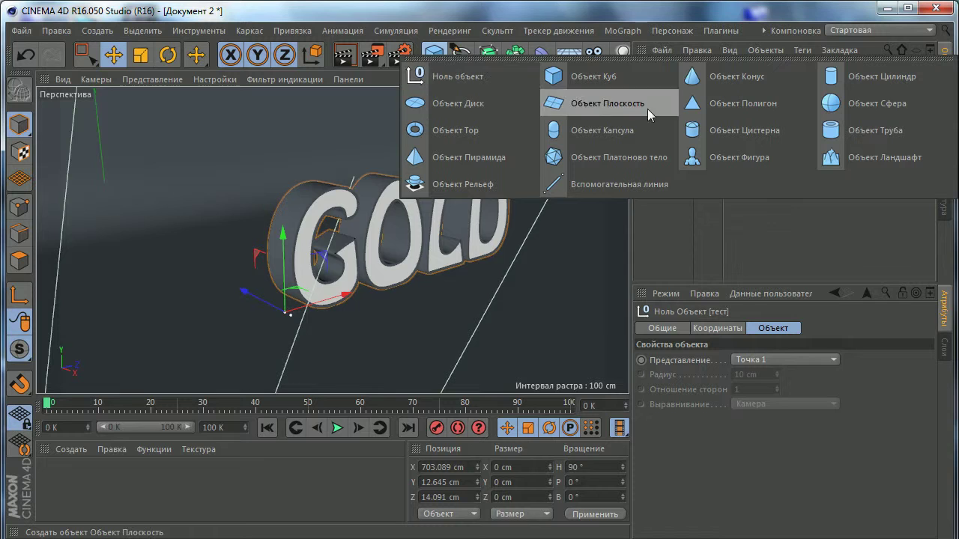
click(712, 130)
scroll(218, 252, down, 3)
drag(218, 252, 480, 301)
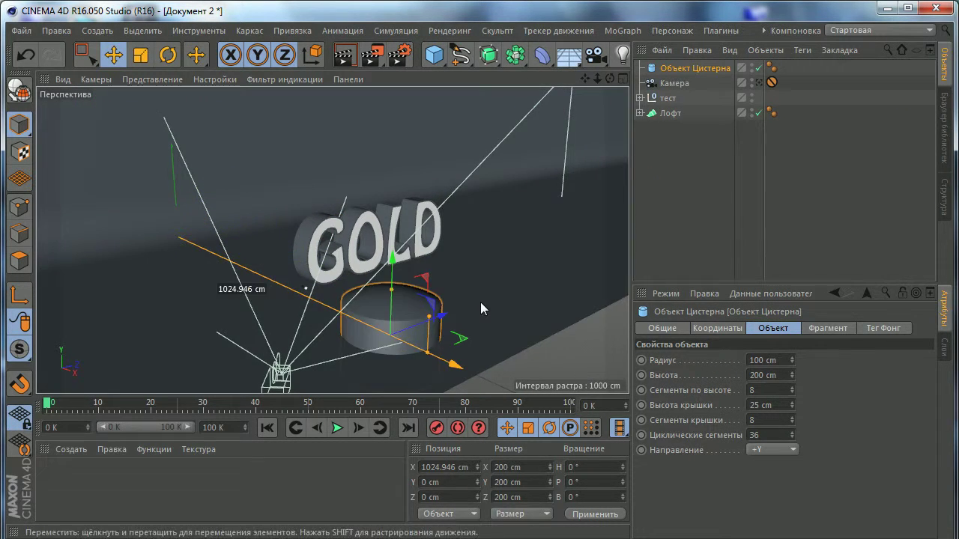
click(758, 113)
Raise the tank to Y 187.591 cm and shorten it to 78.479 cm
mouse_move(394, 263)
mouse_down()
mouse_move(403, 172)
mouse_move(391, 222)
mouse_move(164, 95)
mouse_up()
click(152, 78)
click(163, 142)
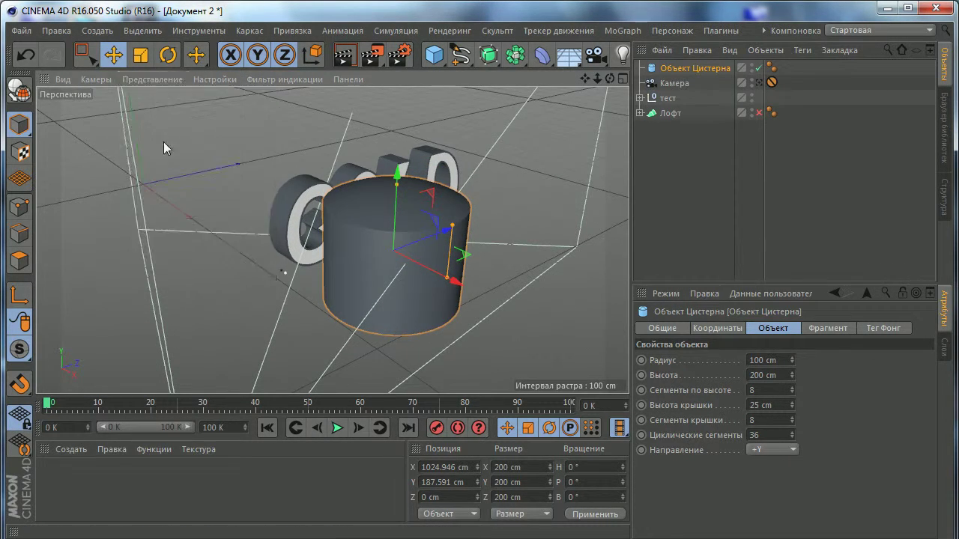
mouse_move(163, 141)
alt+mouse_down()
mouse_move(385, 222)
mouse_move(395, 182)
mouse_move(393, 222)
alt+mouse_up()
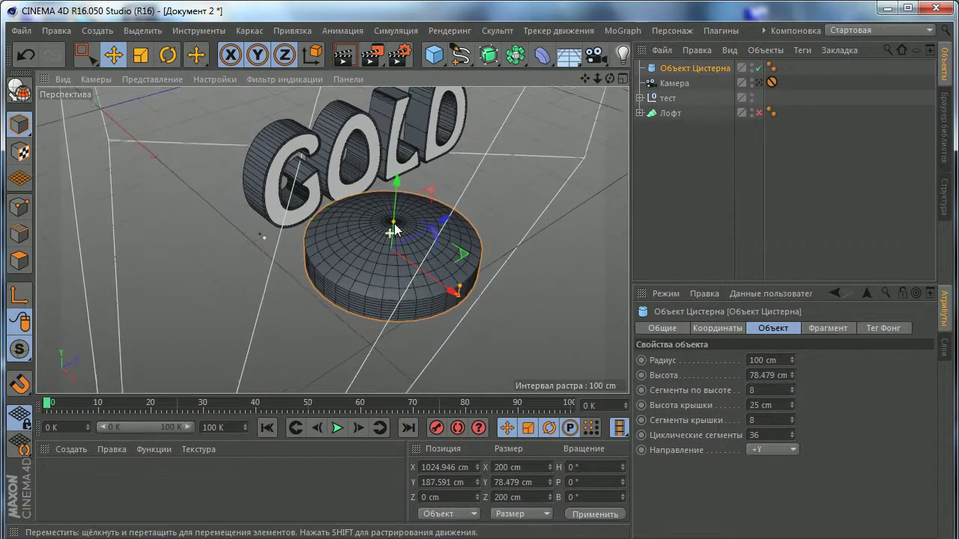
Add a cube at X 1132.842, Y 282.002 cm and narrow it to 197.498 cm
click(434, 55)
mouse_move(225, 172)
alt+mouse_down()
mouse_move(162, 156)
mouse_move(468, 293)
alt+mouse_up()
mouse_move(362, 280)
mouse_down()
mouse_move(369, 217)
mouse_move(404, 176)
mouse_move(356, 215)
mouse_move(392, 256)
mouse_move(359, 290)
mouse_move(445, 235)
mouse_up()
scroll(369, 217, down, 3)
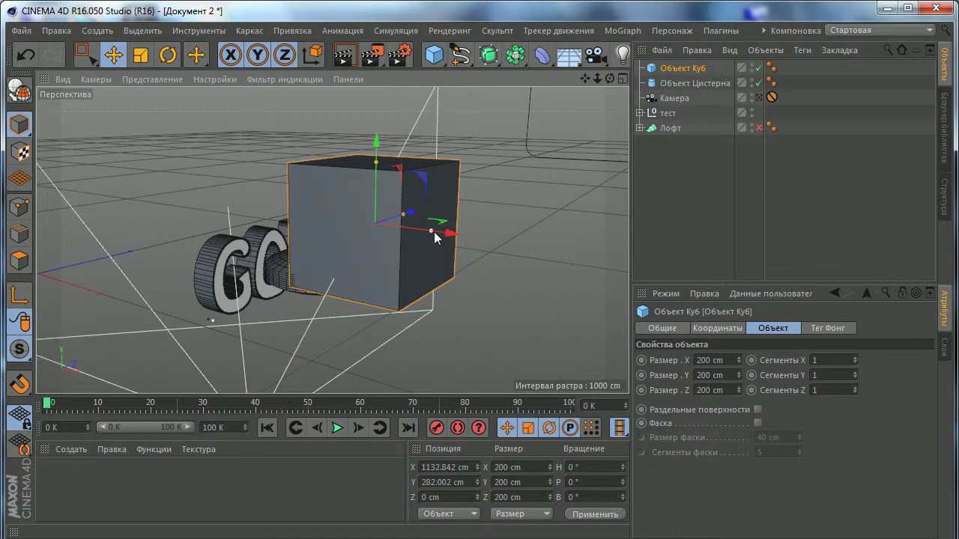
scroll(433, 231, up, 2)
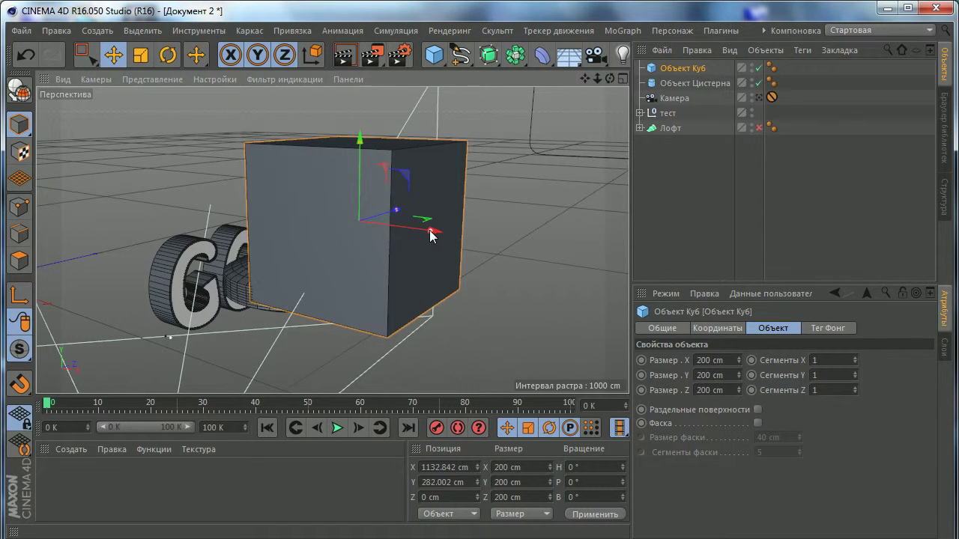
mouse_move(432, 230)
mouse_down()
mouse_move(375, 228)
mouse_move(433, 239)
mouse_up()
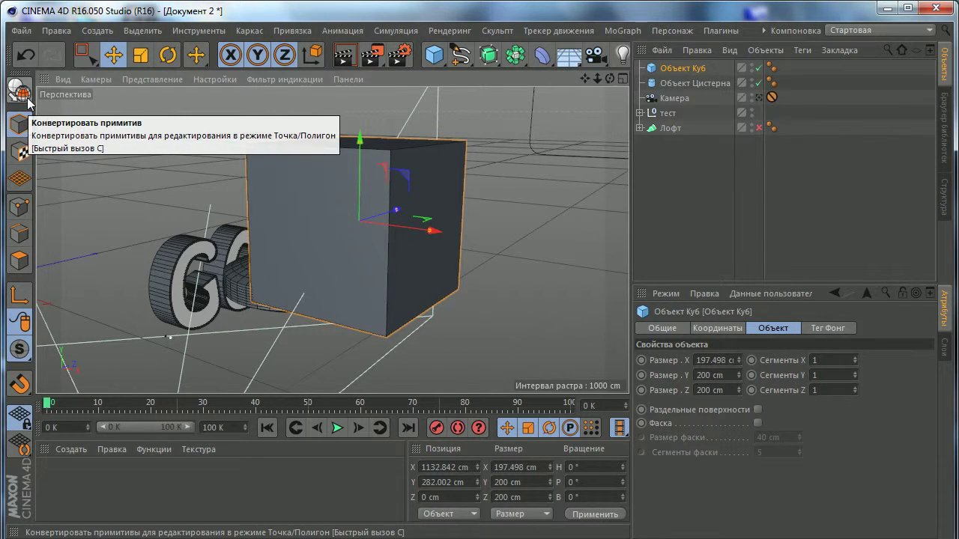
Make the cube editable and scale it into a slim 42 × 200 × 37 cm pillar
click(19, 91)
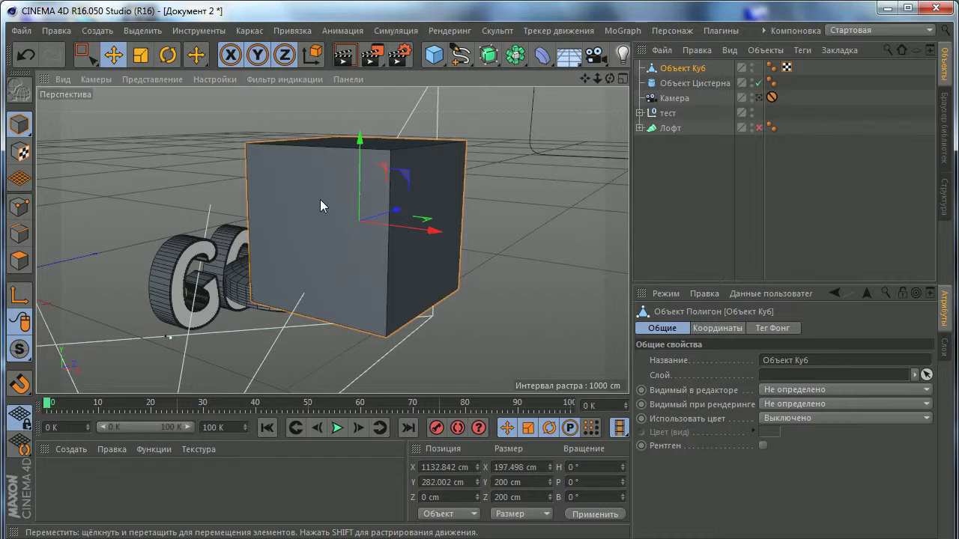
key(t)
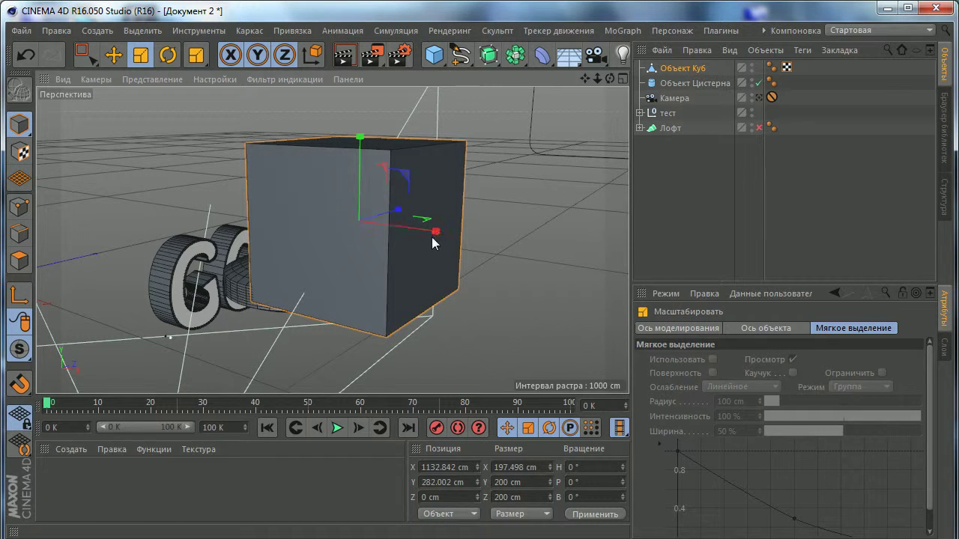
drag(437, 232, 382, 223)
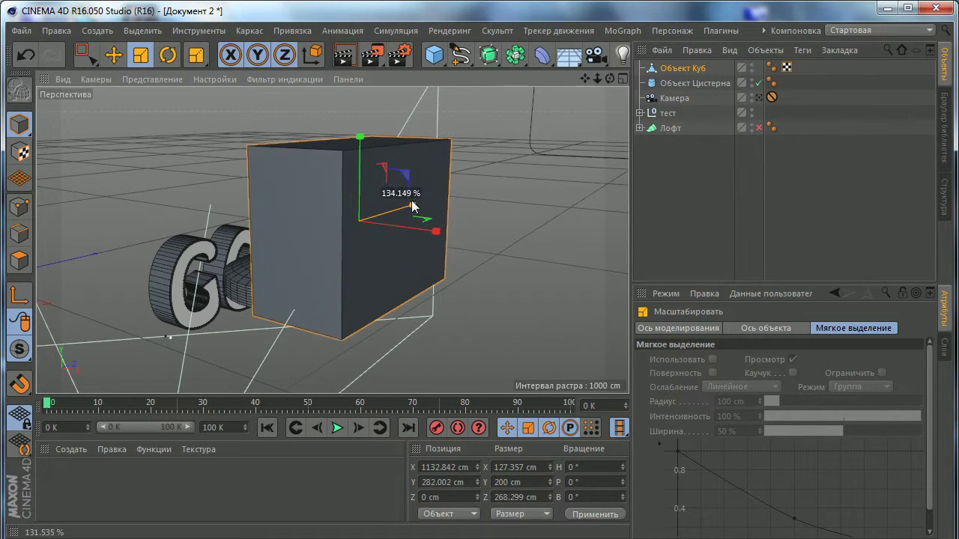
mouse_move(360, 138)
mouse_down()
mouse_move(358, 188)
mouse_move(351, 140)
mouse_up()
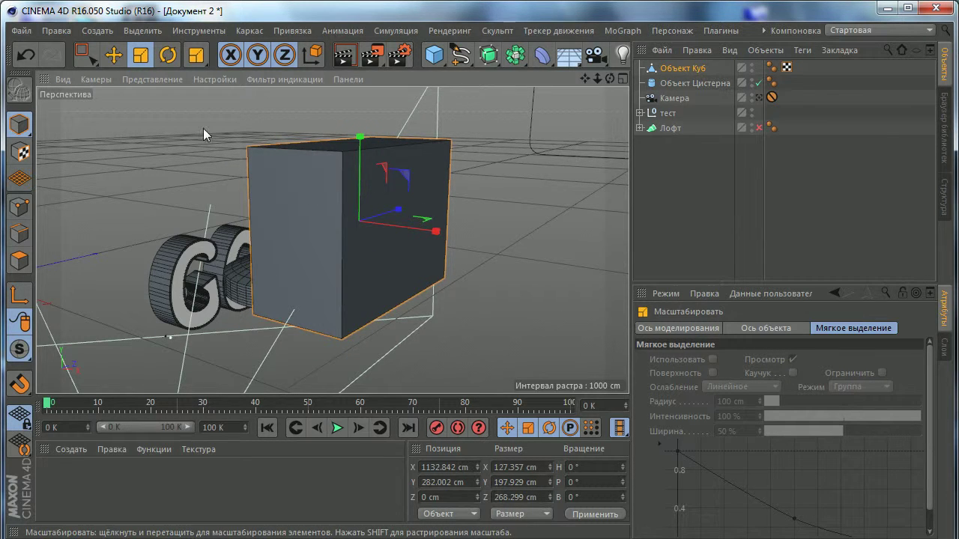
key(ctrl+z)
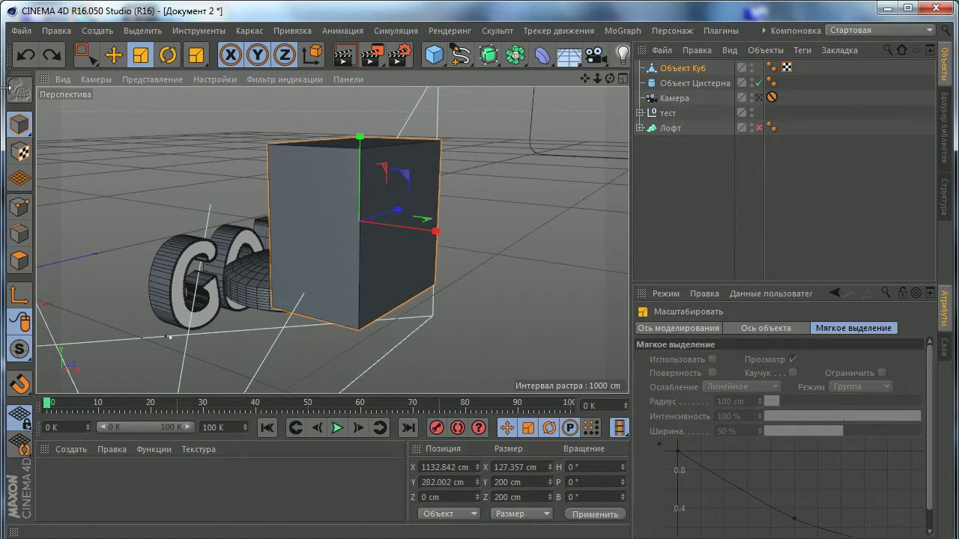
key(e)
key(ctrl+z)
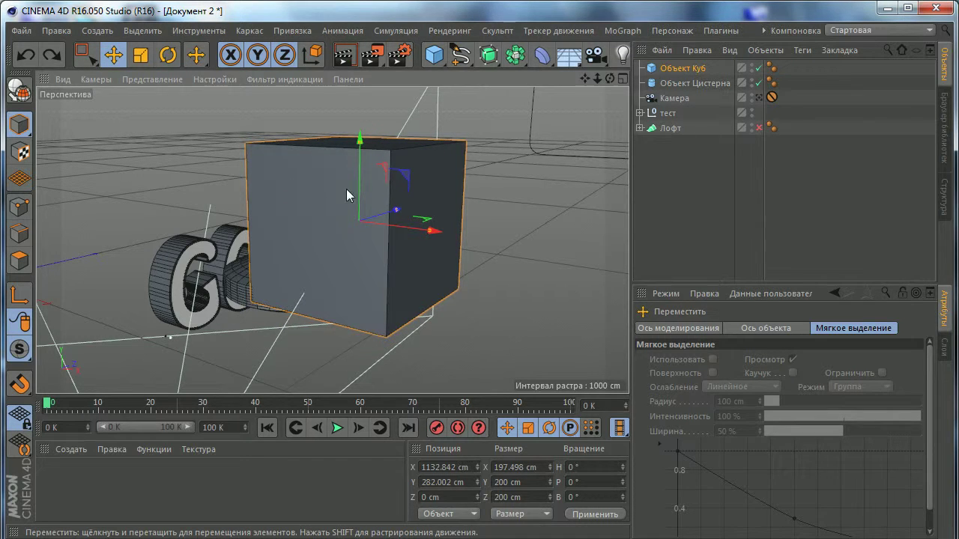
scroll(424, 236, up, 3)
scroll(418, 236, down, 2)
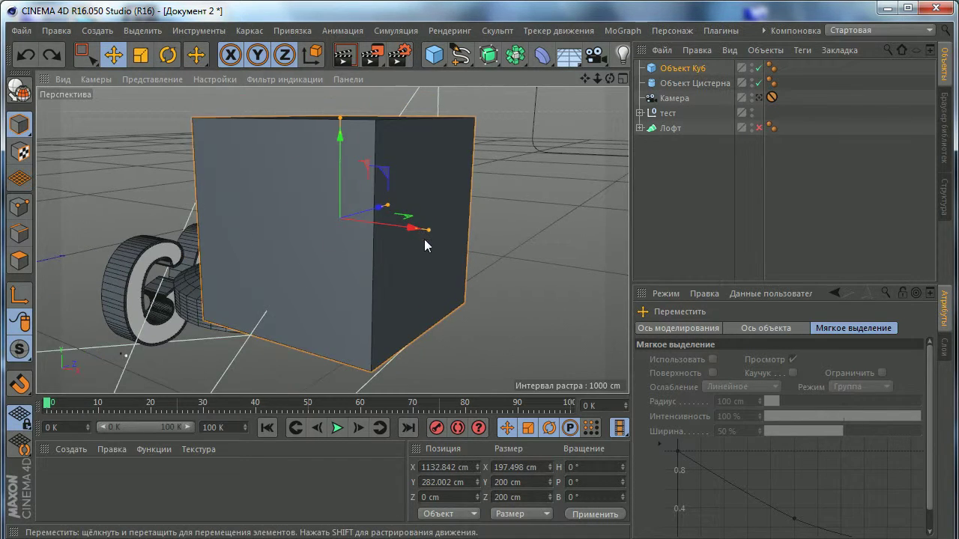
mouse_move(432, 230)
mouse_down()
mouse_move(347, 221)
mouse_move(428, 237)
mouse_up()
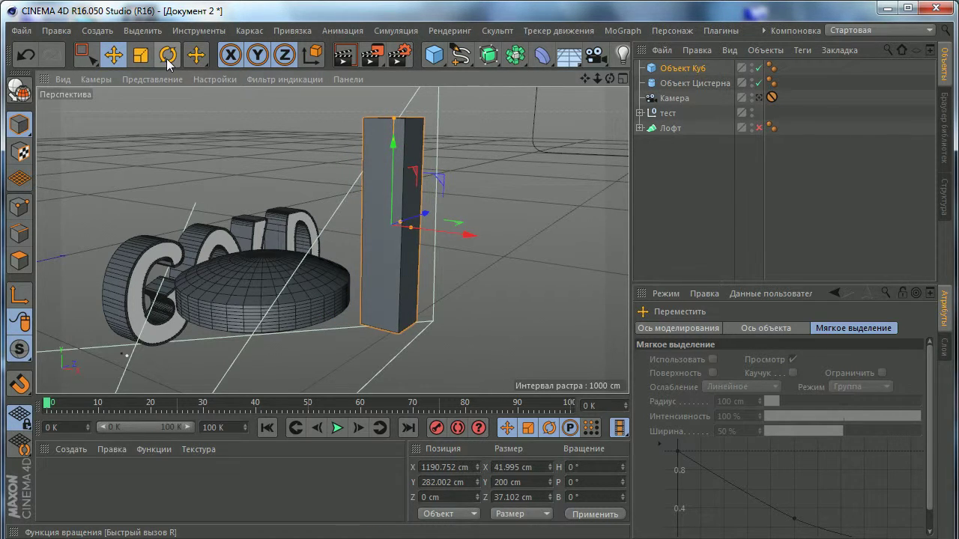
Rotate-copy the pillar to bank 90° as 'Объект Куб.1', lying across the original
click(167, 54)
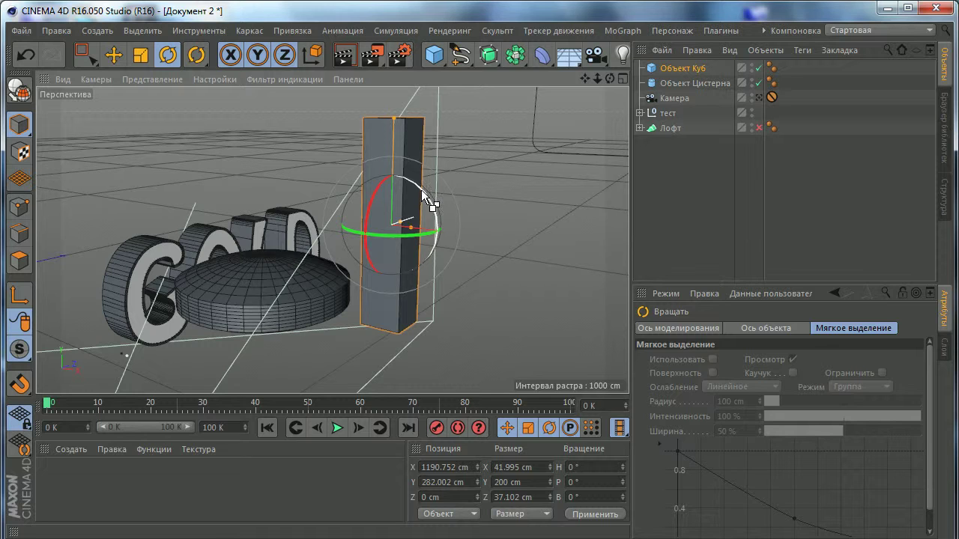
drag(422, 192, 436, 269)
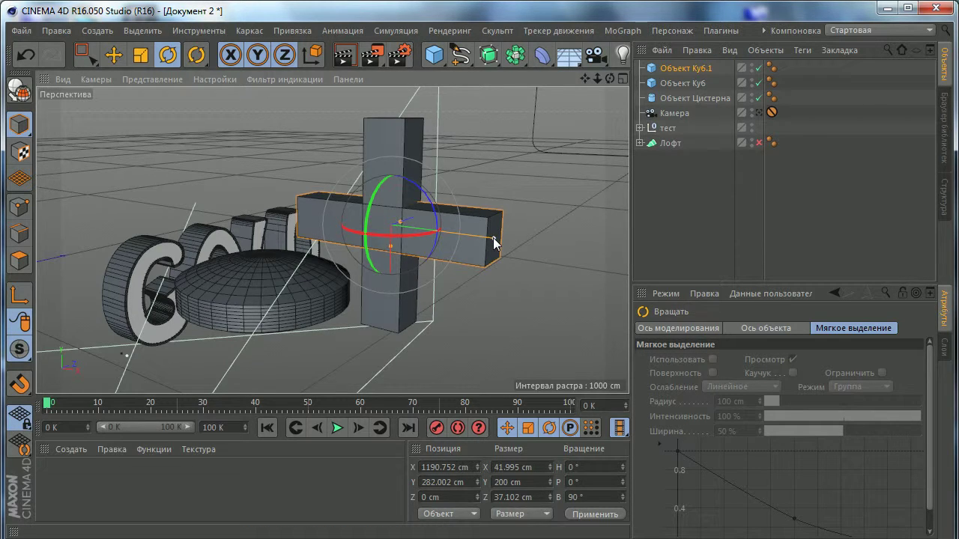
click(114, 55)
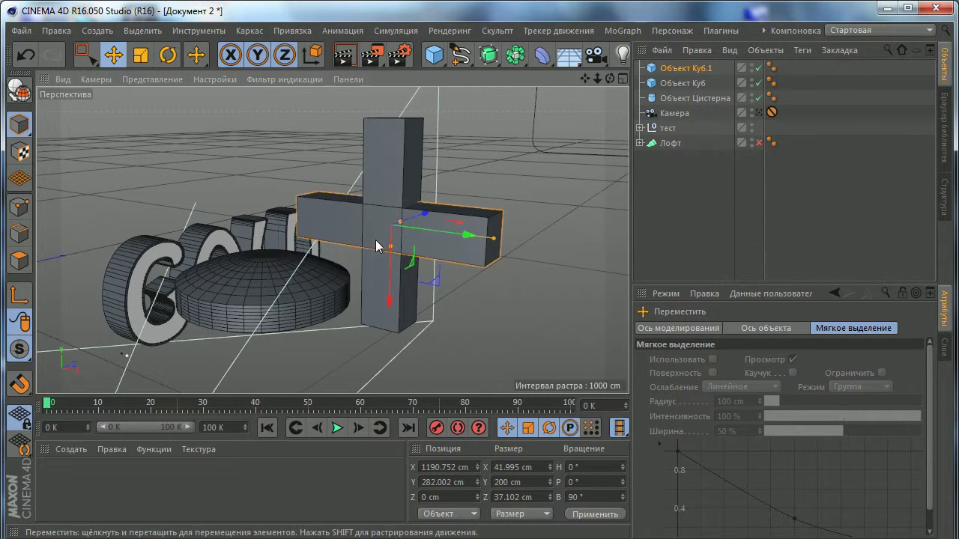
click(166, 57)
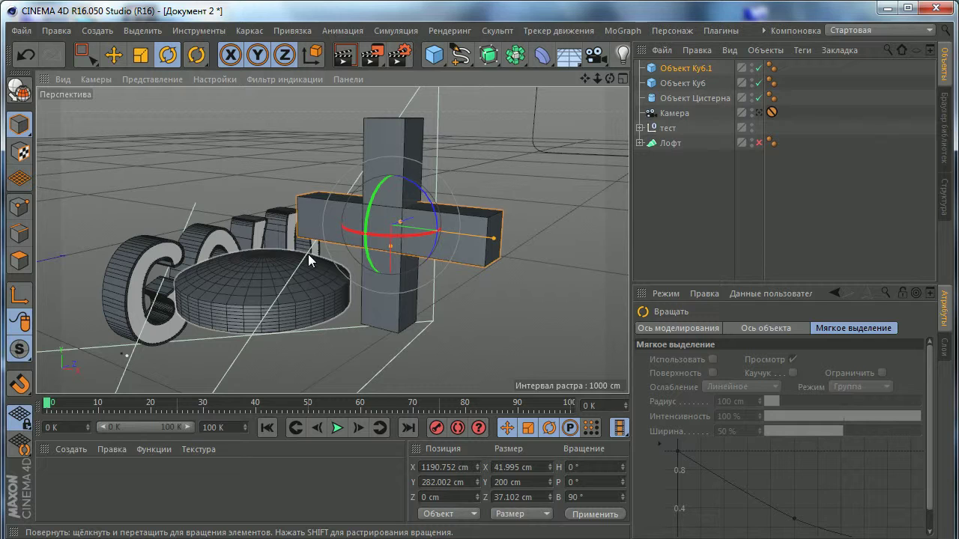
Rotate the oil-tank cylinder to heading -90° and bank 90° so it stands on edge
click(257, 277)
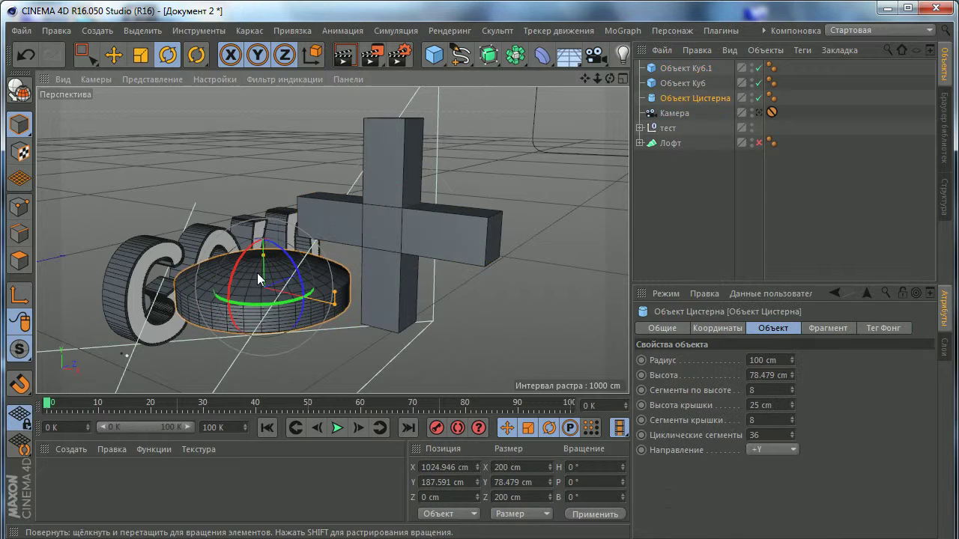
drag(292, 260, 297, 335)
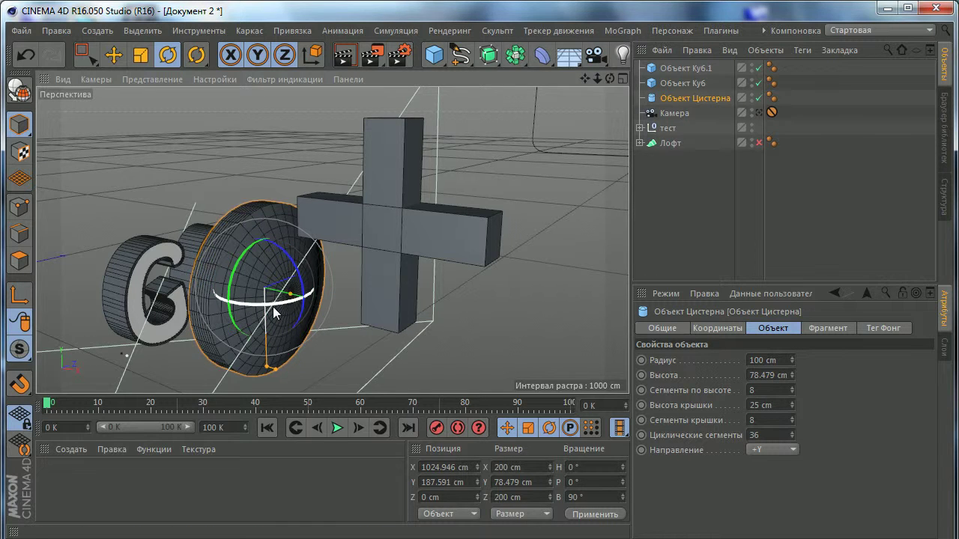
drag(271, 307, 153, 301)
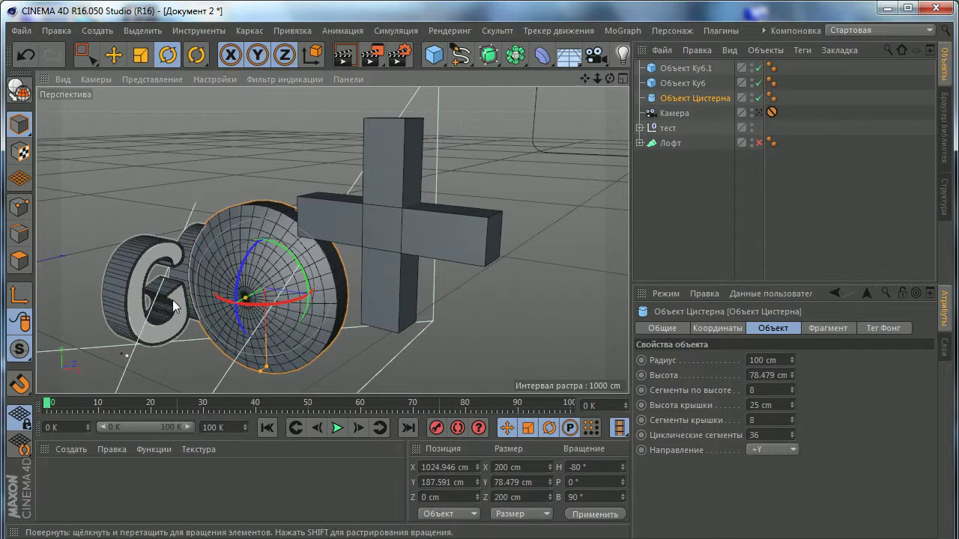
drag(237, 311, 251, 308)
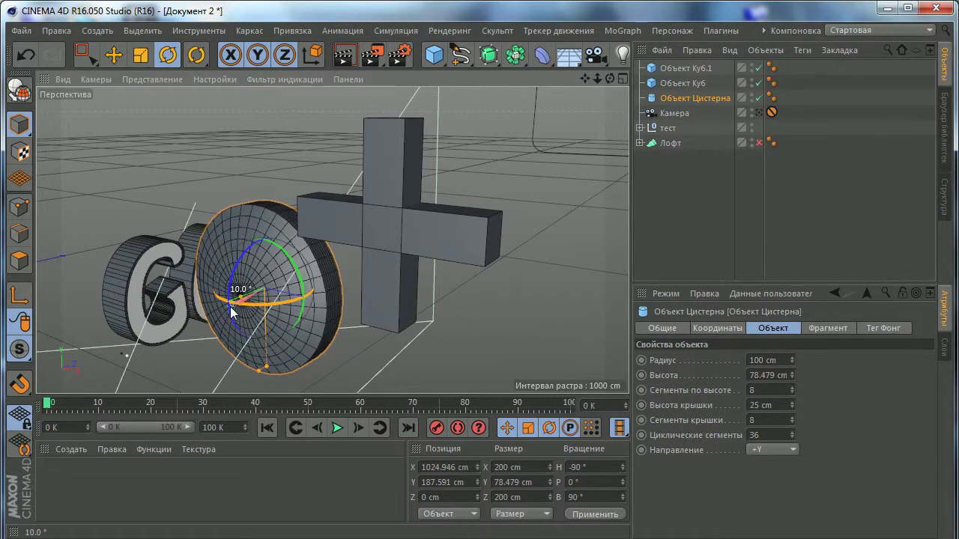
mouse_move(372, 270)
alt+mouse_down()
mouse_move(521, 253)
mouse_move(367, 278)
alt+mouse_up()
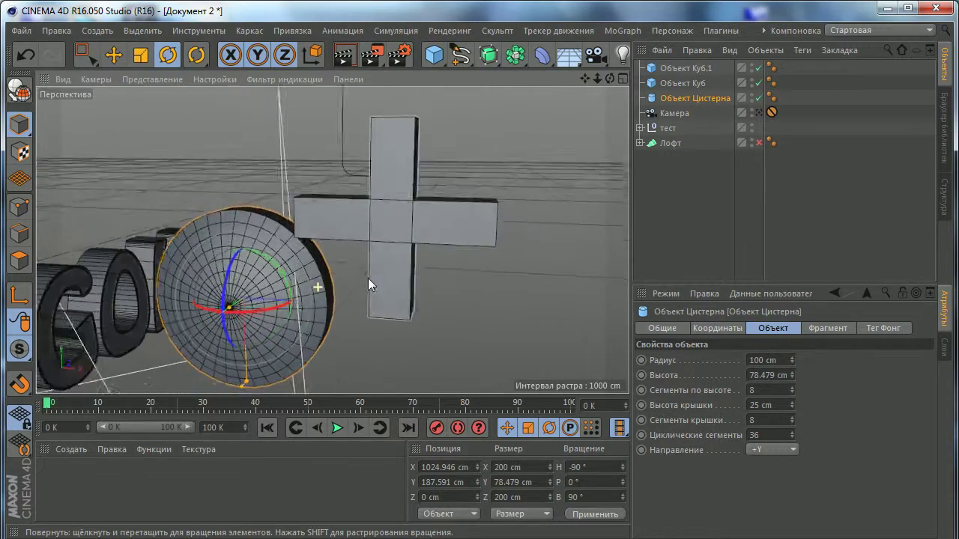
Maximise the Front view on the disc and cross, and select both crossing bars
middle_click(378, 264)
middle_click(403, 284)
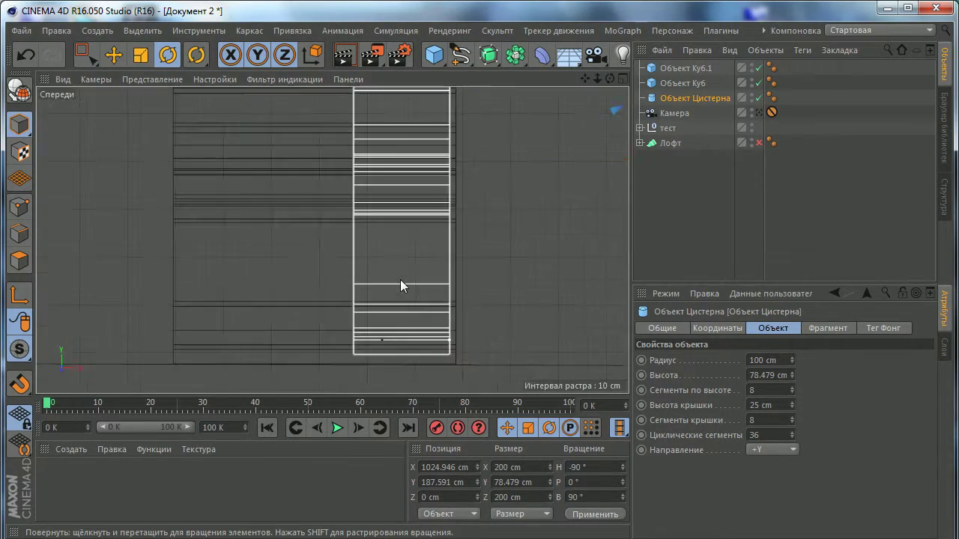
scroll(400, 279, down, 5)
scroll(400, 279, down, 3)
alt+middle_drag(424, 258, 367, 263)
scroll(486, 206, up, 2)
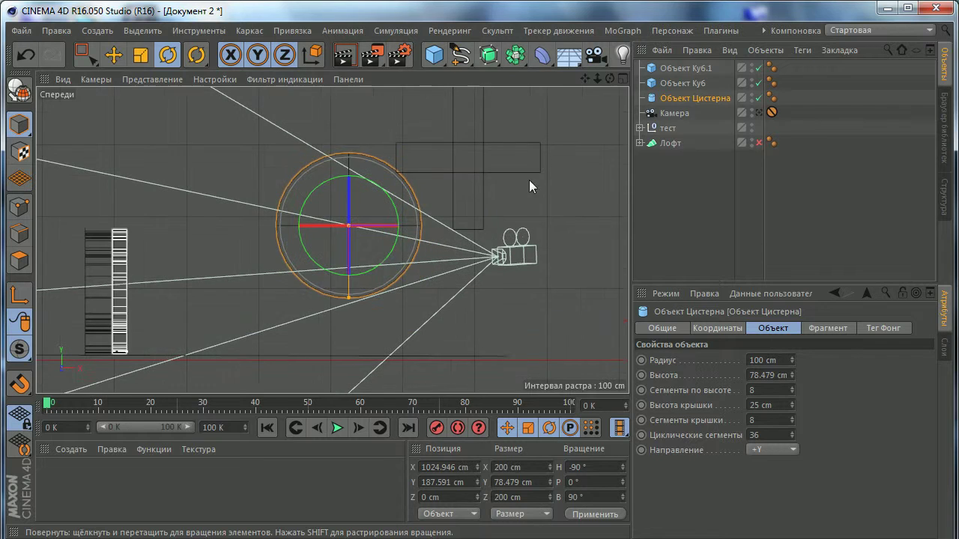
click(686, 68)
shift+click(682, 83)
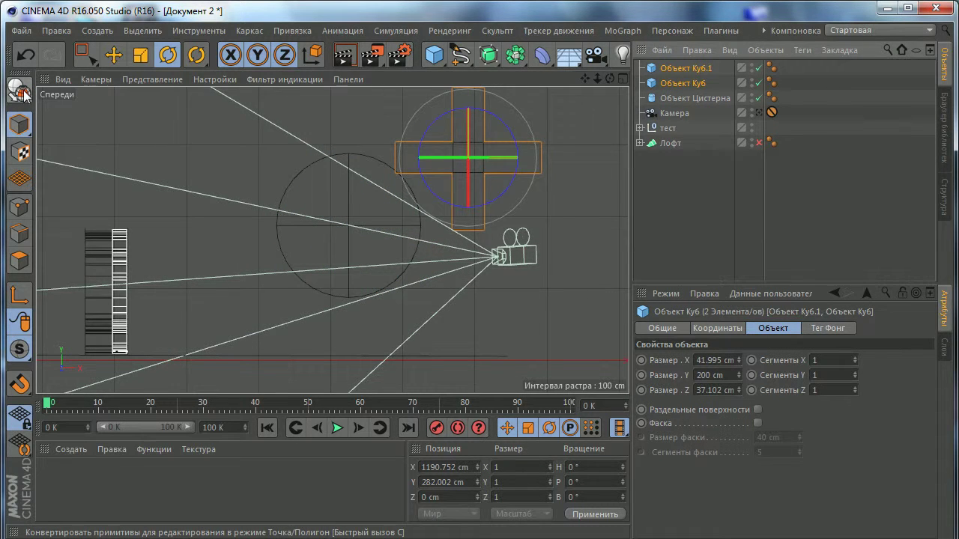
Make both bars editable and Connect Objects + Delete them into 'Объект Куб6.2'
click(666, 85)
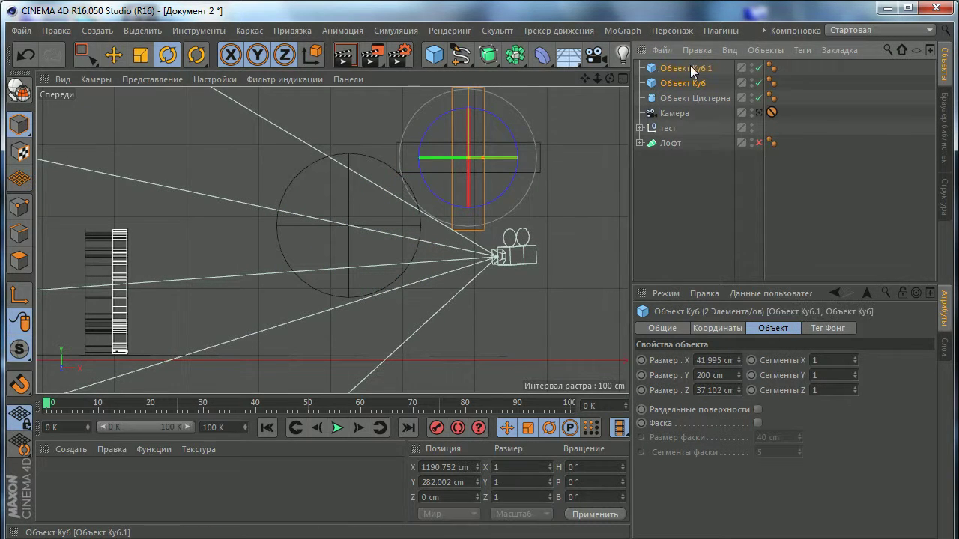
shift+click(685, 68)
click(20, 90)
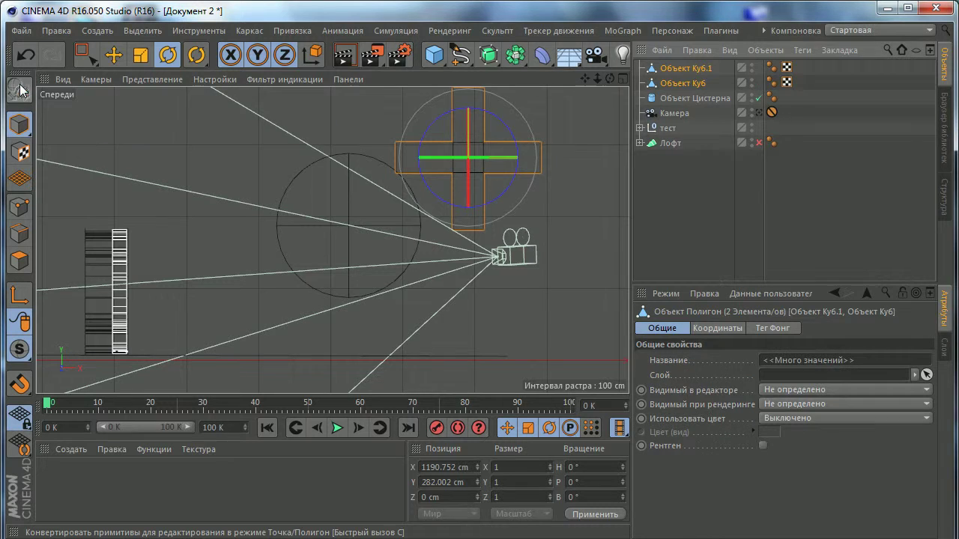
right_click(665, 71)
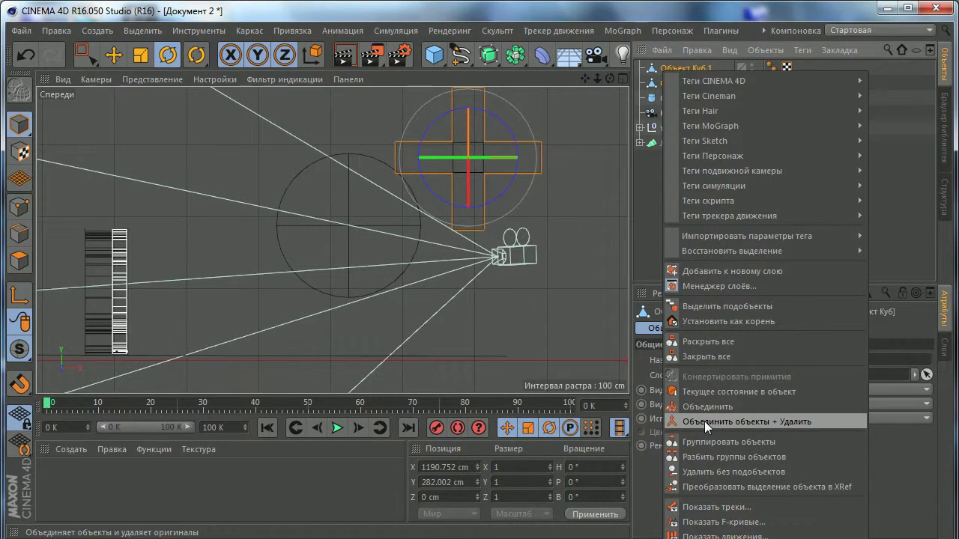
click(704, 421)
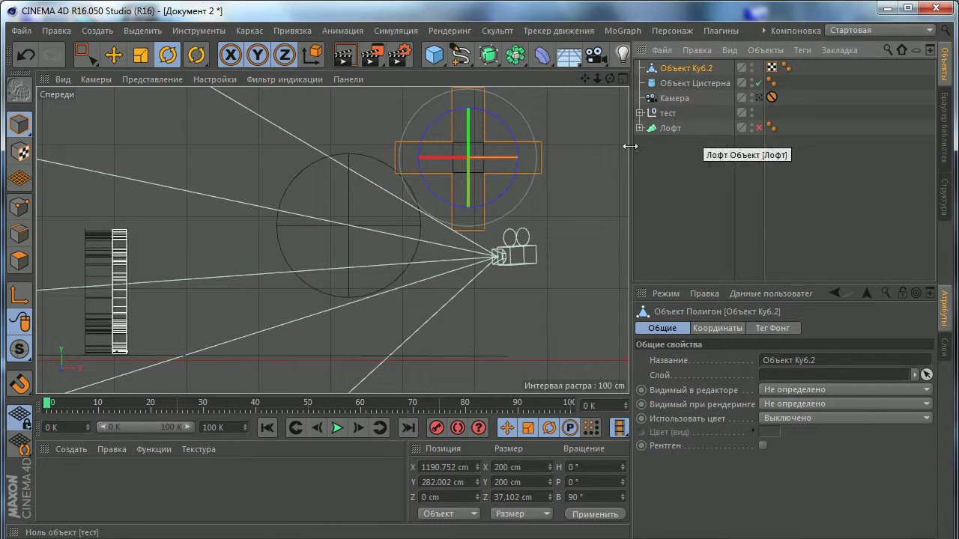
alt+middle_drag(462, 159, 515, 211)
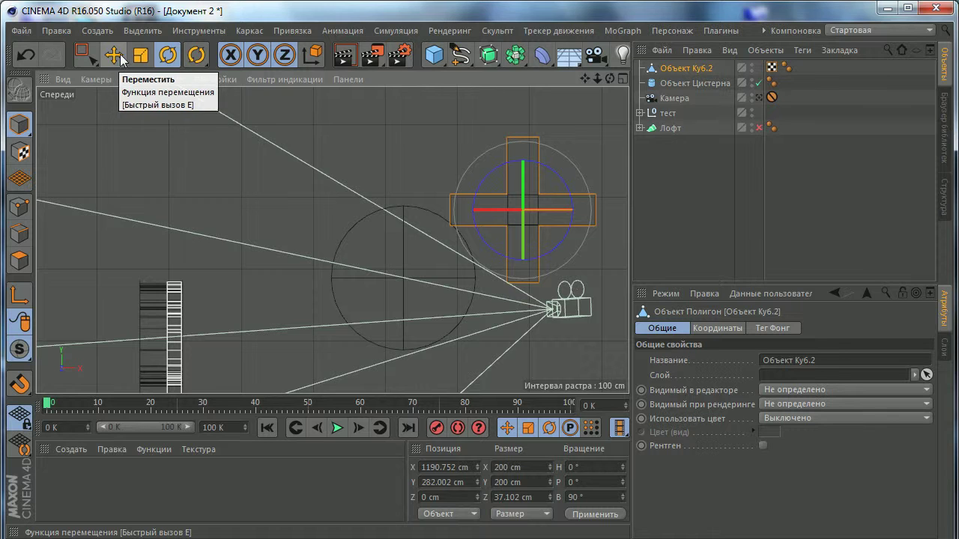
Undo the merge back to 'Объект Куб6' and 'Объект Куб6.1', viewed in maximised Perspective
key(ctrl+z)
key(ctrl+z)
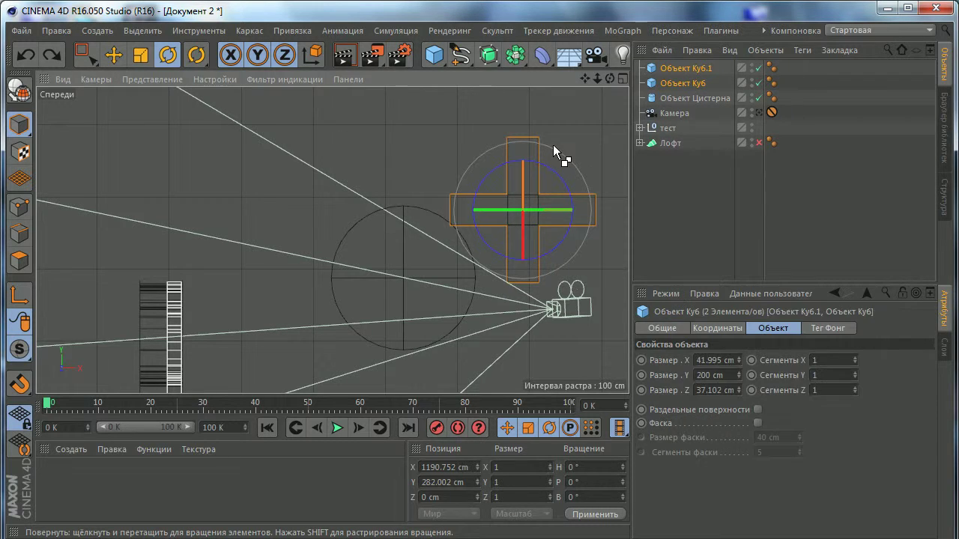
click(698, 191)
middle_click(419, 184)
middle_click(330, 168)
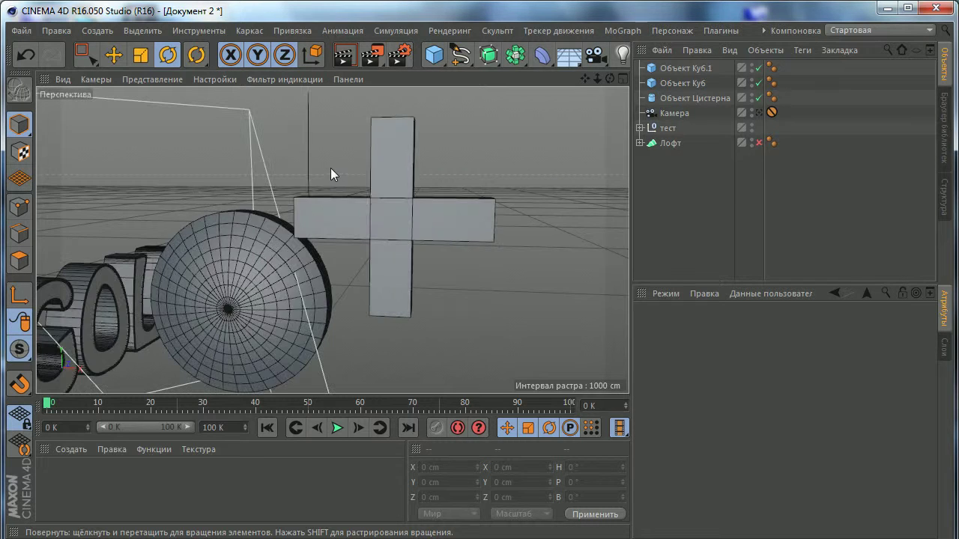
mouse_move(331, 168)
alt+mouse_down()
mouse_move(348, 202)
mouse_move(330, 203)
mouse_move(362, 197)
alt+mouse_up()
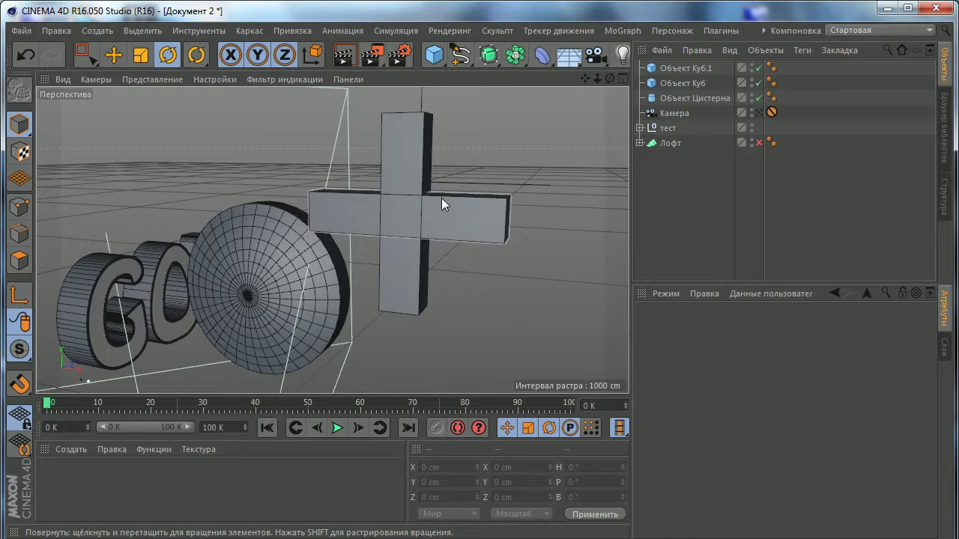
alt+drag(368, 207, 310, 225)
In the Front view, move the disc up and right to sit behind the cross
click(275, 254)
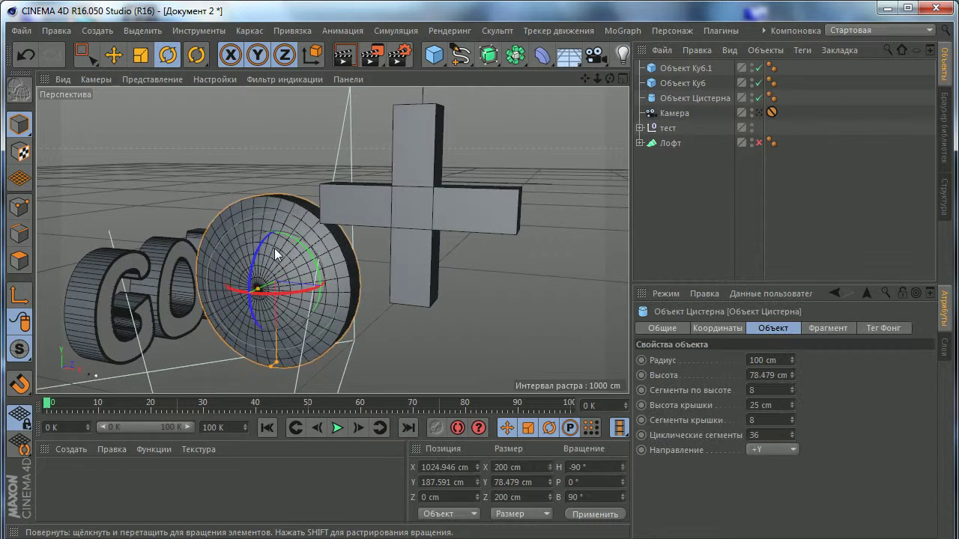
key(e)
middle_click(330, 218)
middle_click(364, 204)
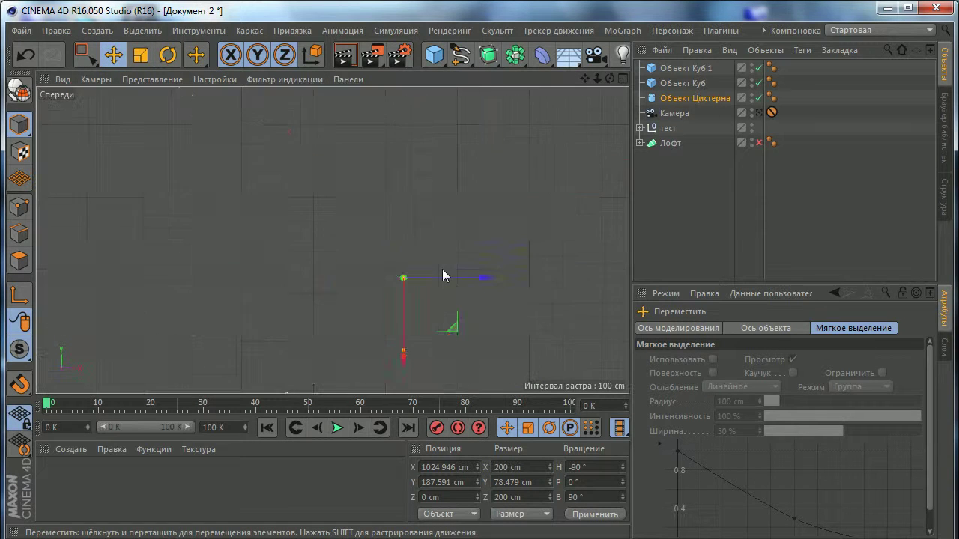
middle_click(442, 268)
middle_click(435, 304)
drag(403, 365, 404, 301)
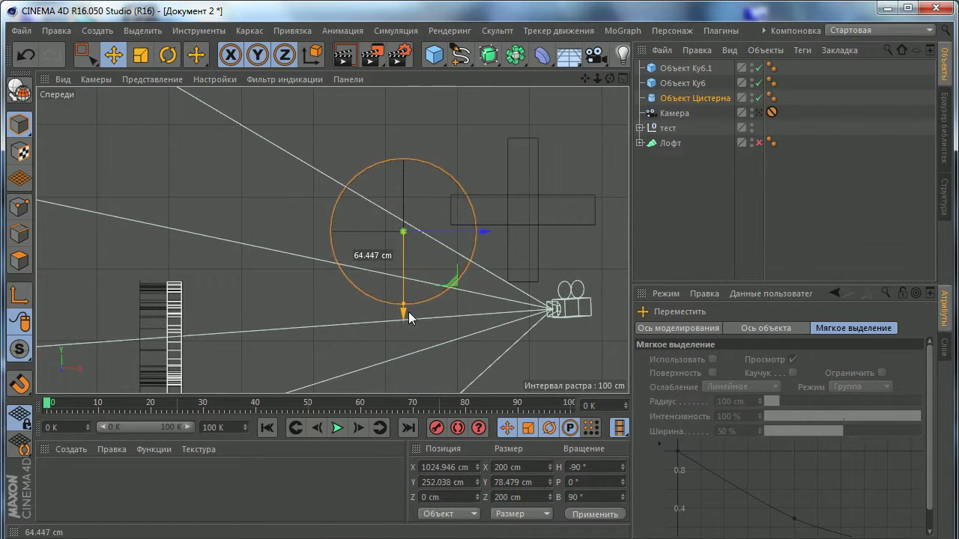
drag(485, 216, 596, 216)
alt+middle_drag(597, 216, 567, 220)
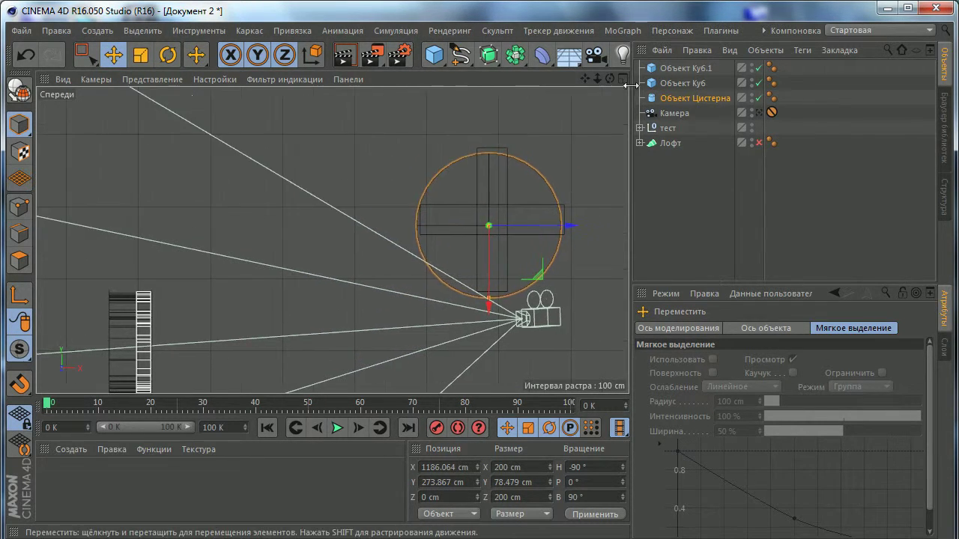
Scale both cross bars down to about 84% and centre them on the disc
click(666, 70)
ctrl+click(662, 83)
key(o)
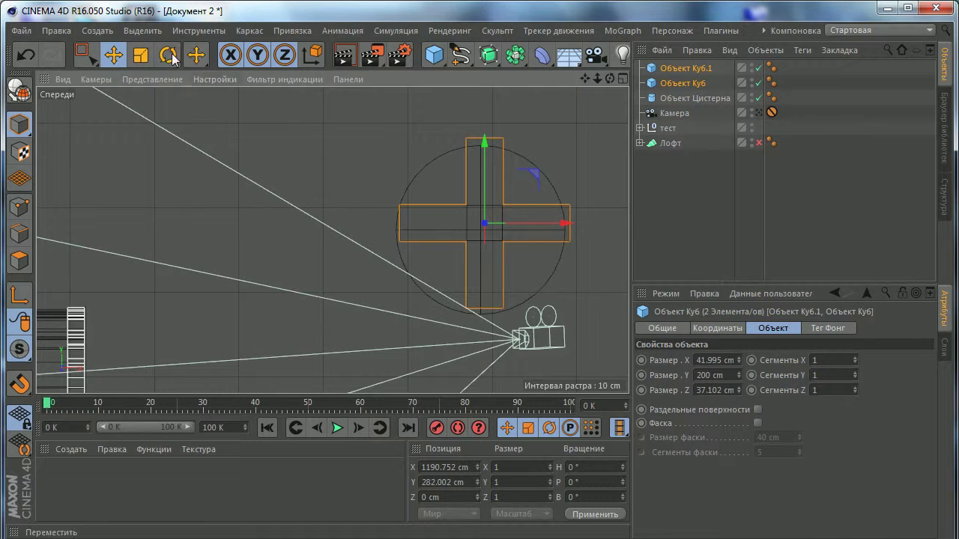
key(t)
drag(427, 121, 355, 162)
key(e)
scroll(535, 225, up, 3)
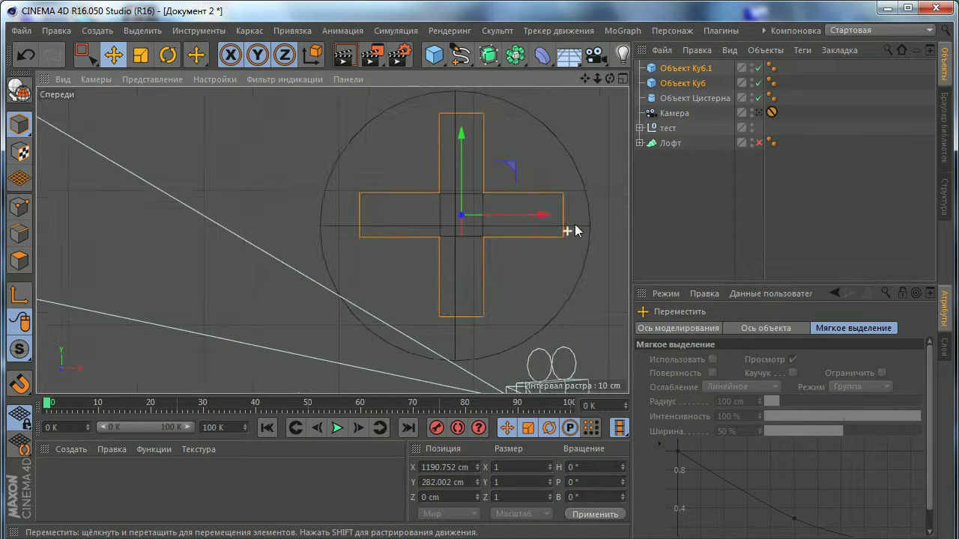
drag(543, 215, 532, 215)
drag(462, 140, 438, 168)
In Perspective, push the cross forward to Z -26.482 cm in front of the disc
scroll(442, 168, up, 2)
scroll(449, 172, down, 3)
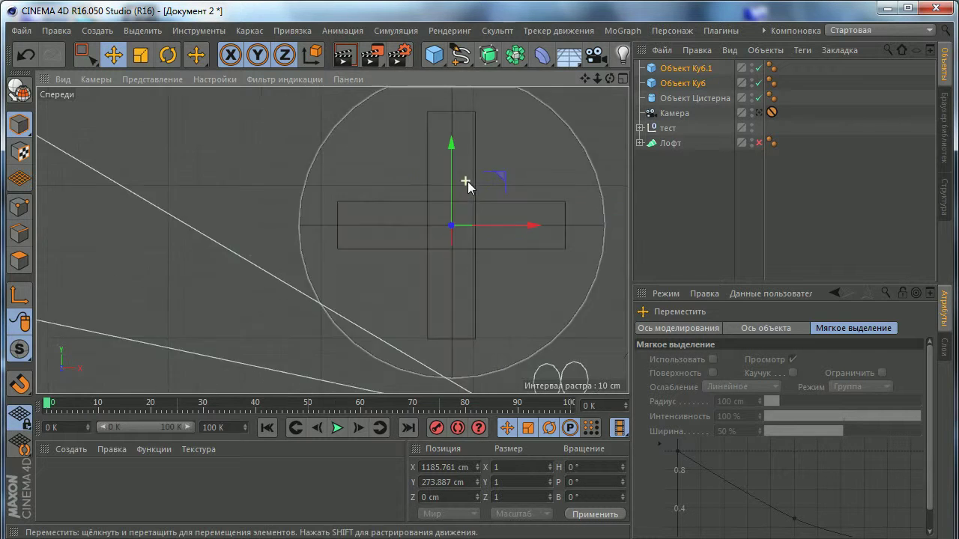
middle_click(440, 174)
middle_click(263, 176)
scroll(412, 195, up, 2)
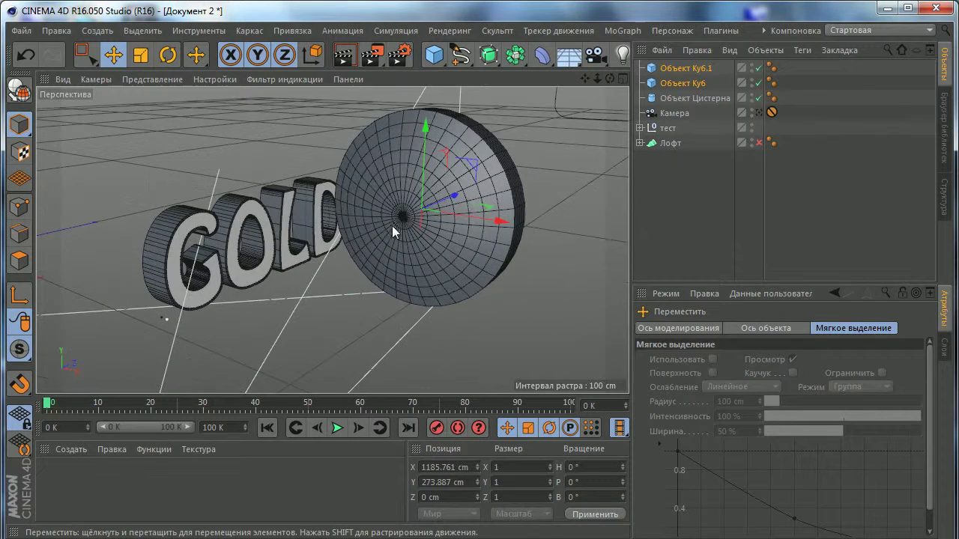
drag(459, 191, 449, 213)
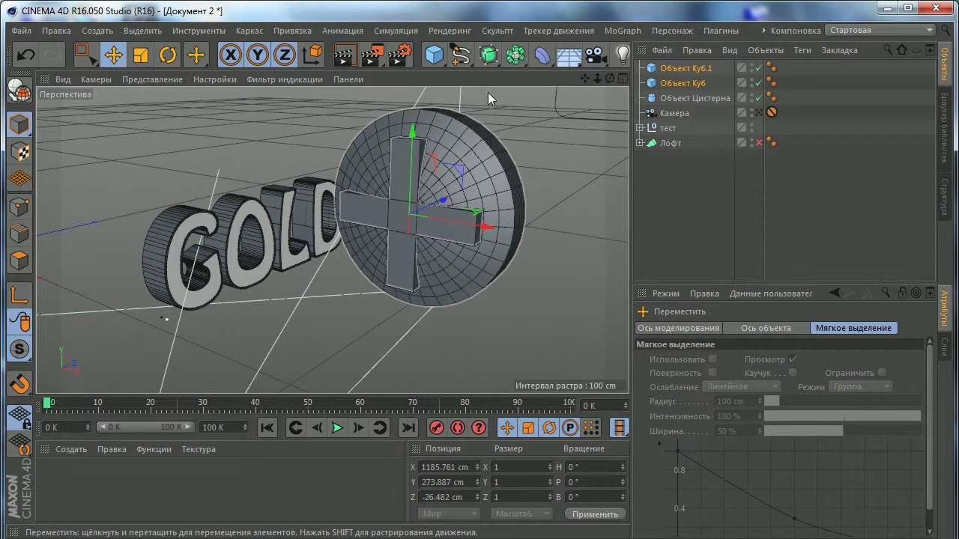
click(488, 54)
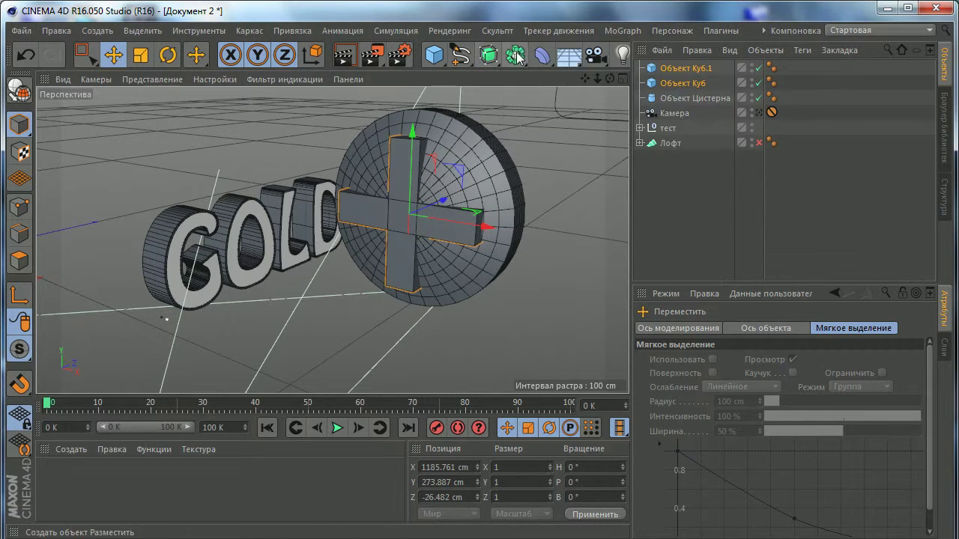
Add a Boolean holding the oil-tank disc above 'Объект Куб6.1' for A minus B
click(514, 55)
click(512, 56)
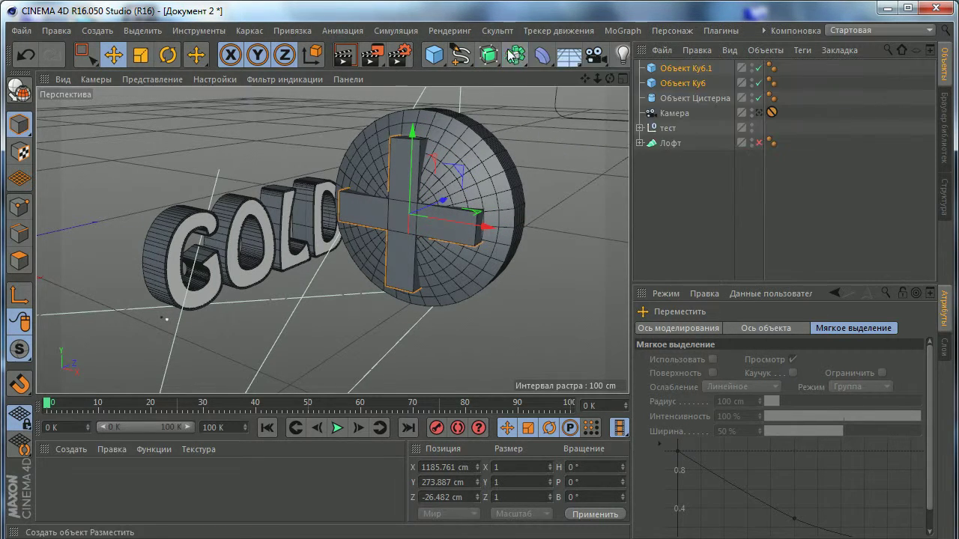
click(103, 34)
click(515, 66)
click(514, 63)
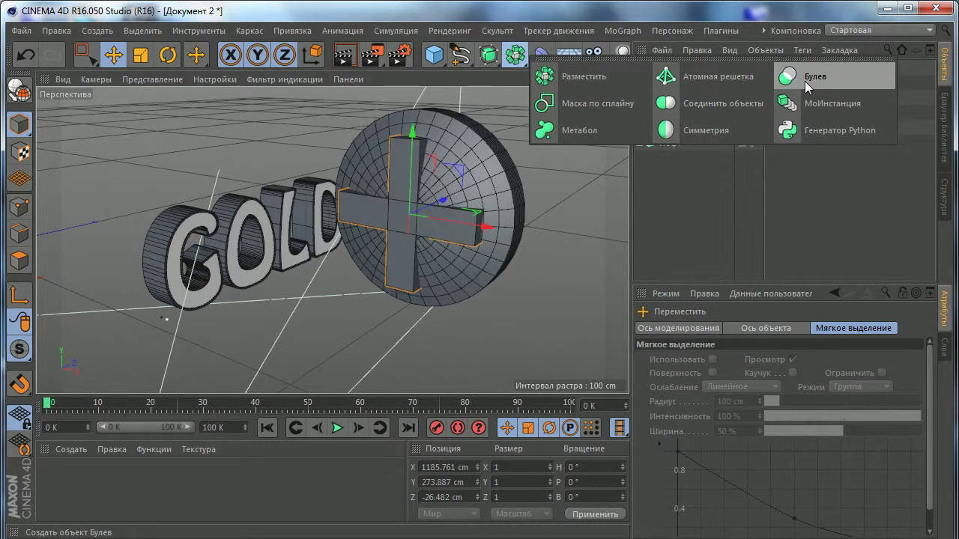
click(805, 81)
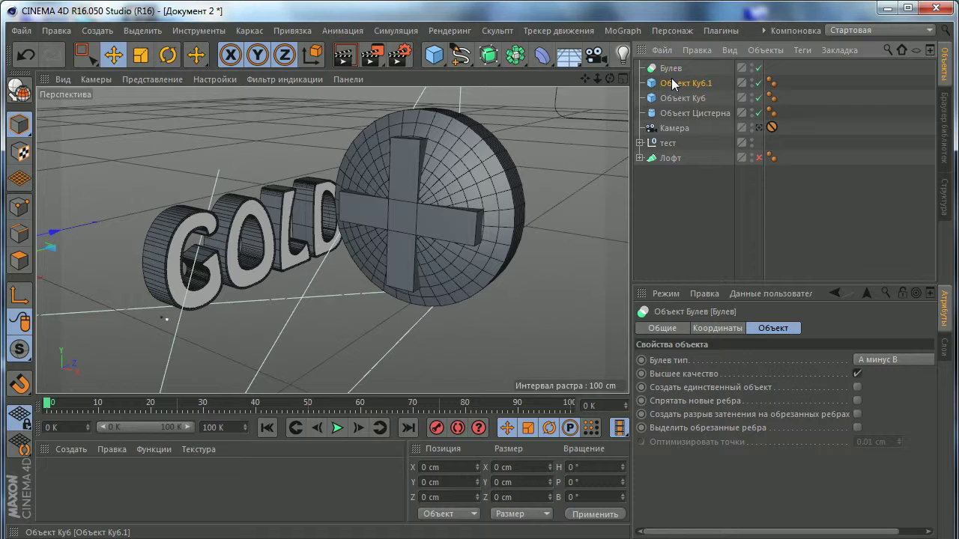
drag(672, 80, 674, 70)
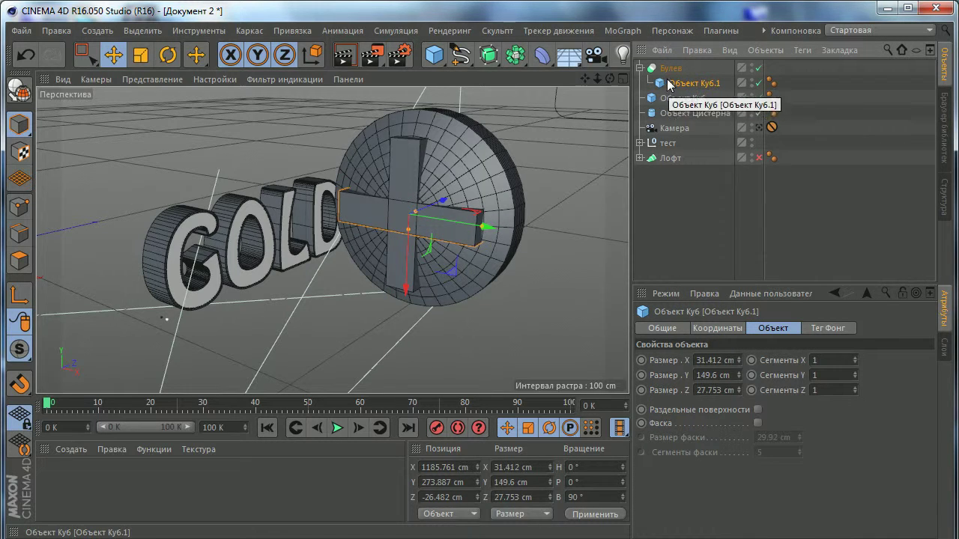
drag(676, 115, 678, 82)
scroll(423, 212, up, 3)
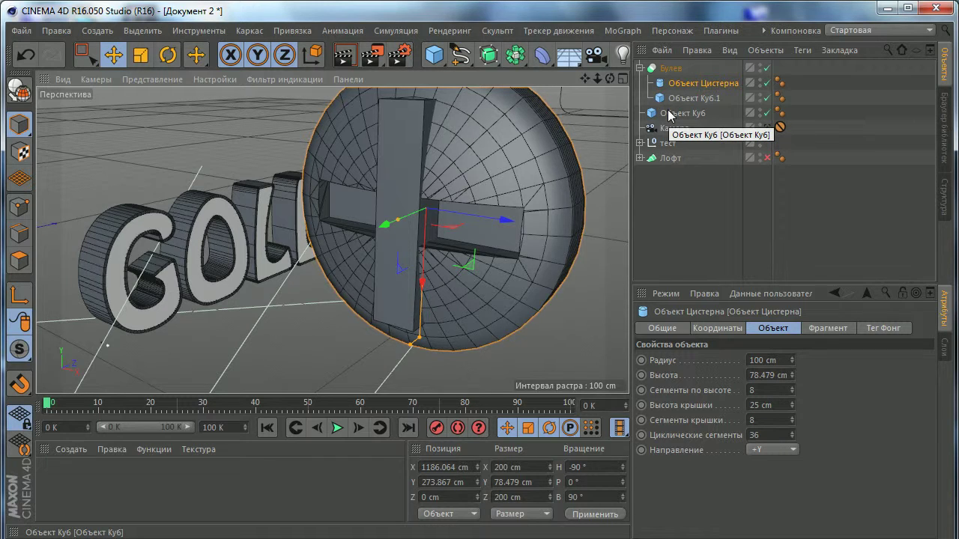
Move the vertical bar 'Объект Куб6', briefly nest it in the Boolean, then remove it
click(823, 182)
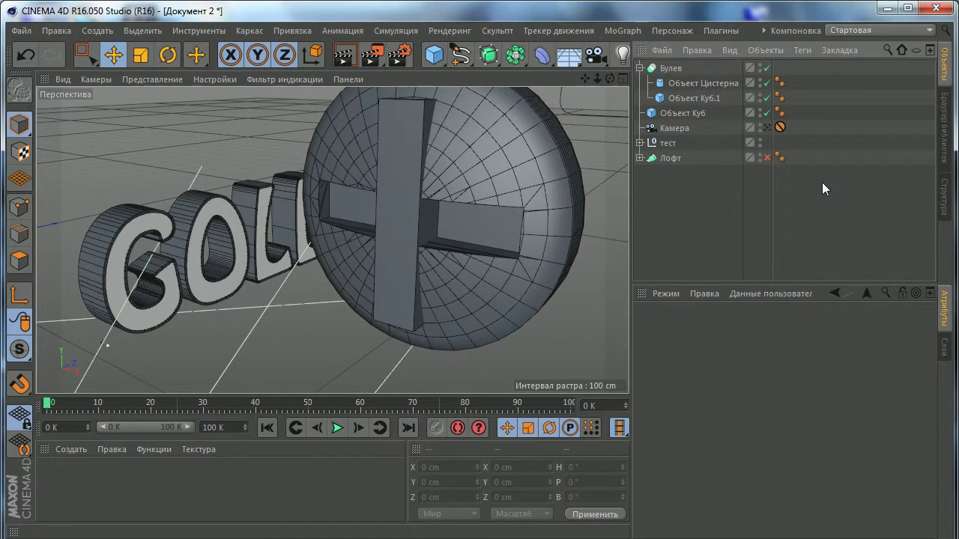
click(404, 227)
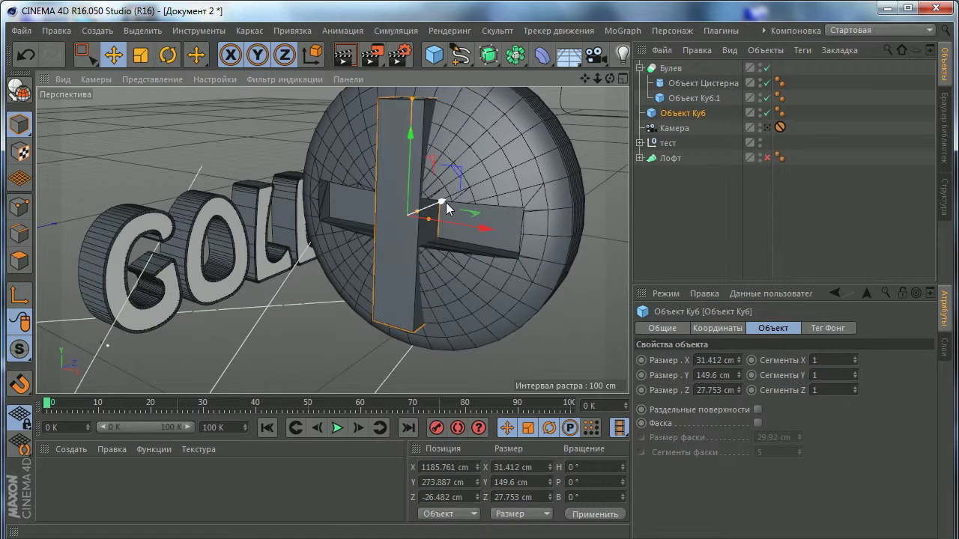
drag(446, 202, 305, 231)
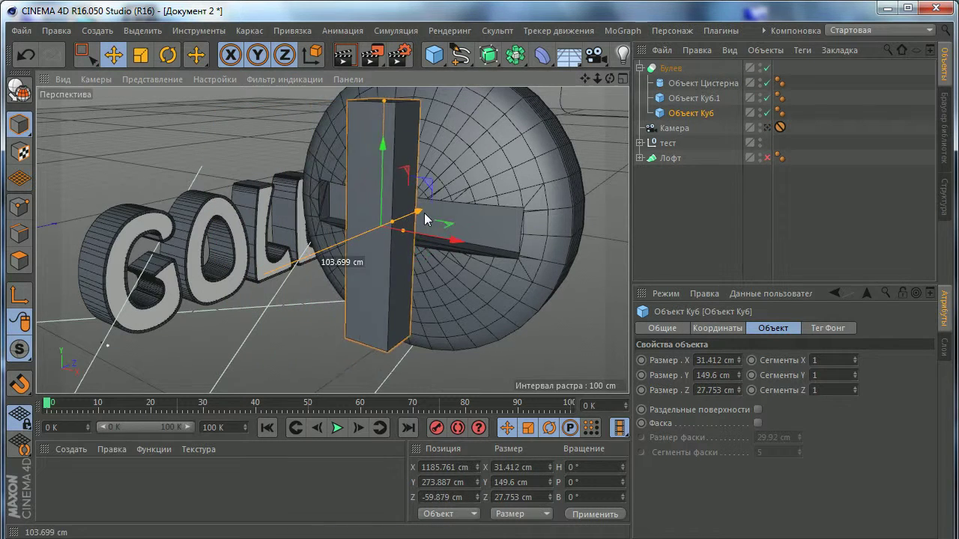
drag(395, 234, 433, 210)
drag(680, 114, 678, 83)
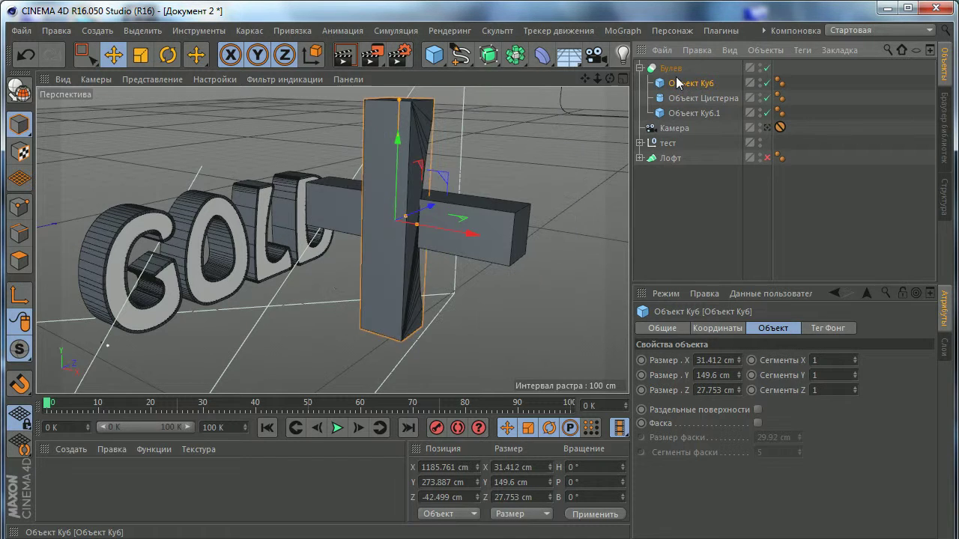
drag(675, 120, 674, 122)
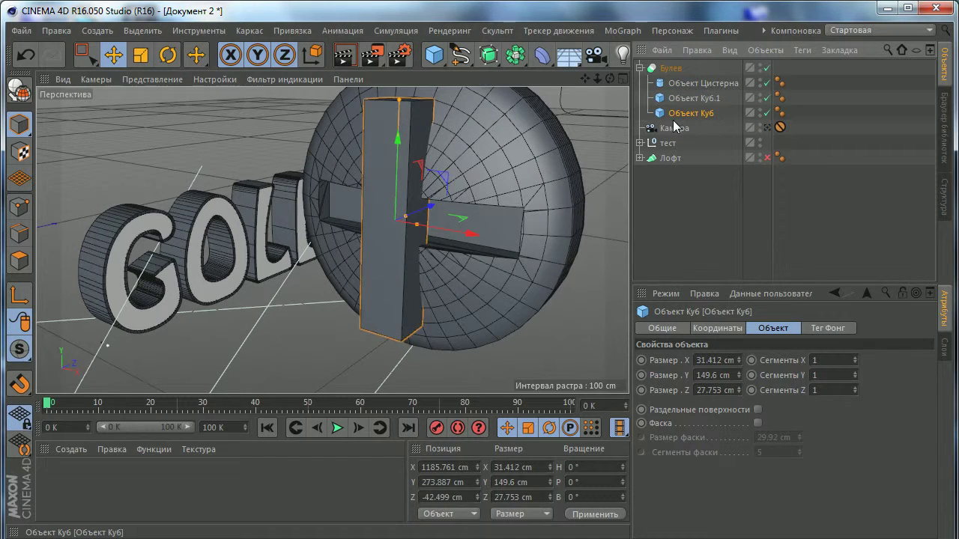
Pull the vertical bar out to Z -150.935 cm and orbit to view the slot
click(454, 197)
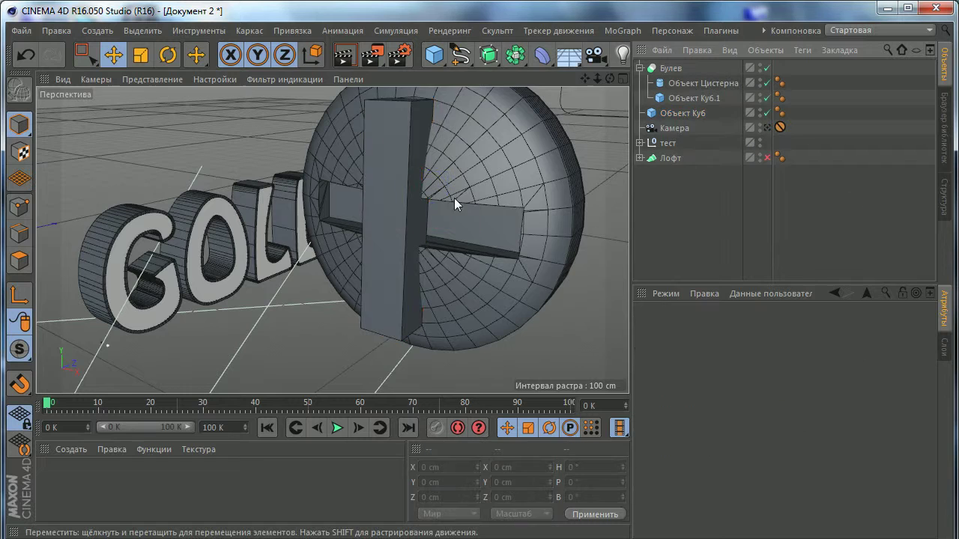
click(402, 222)
mouse_move(430, 207)
mouse_down()
mouse_move(327, 236)
mouse_move(446, 221)
mouse_move(396, 200)
mouse_move(438, 189)
mouse_move(441, 214)
mouse_up()
scroll(432, 187, up, 2)
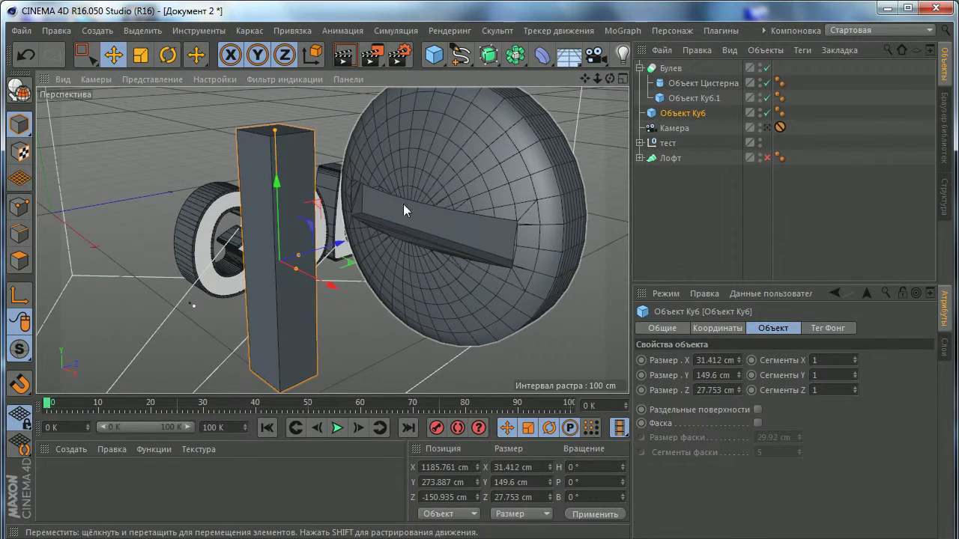
alt+drag(416, 226, 431, 210)
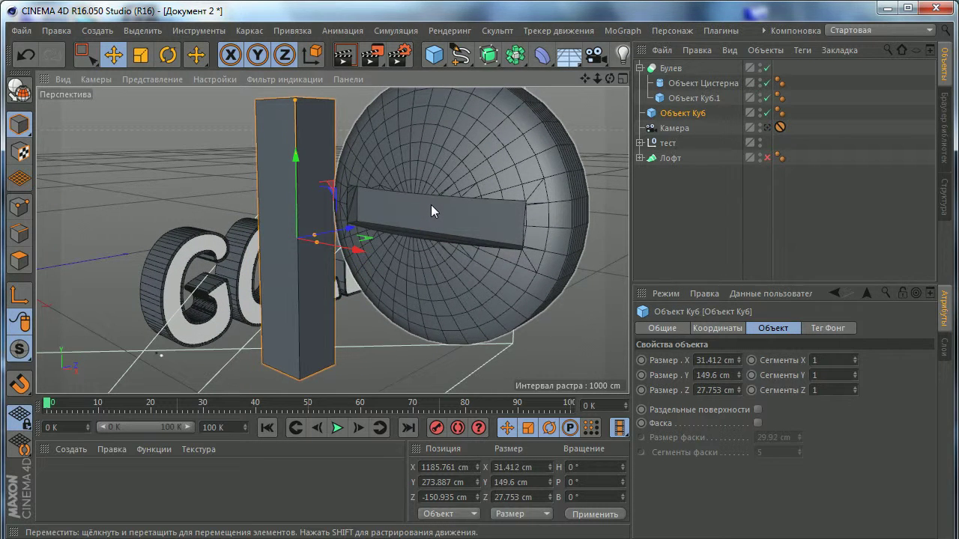
Make the Boolean editable, bake its current state, and delete the extra duplicate group
click(665, 69)
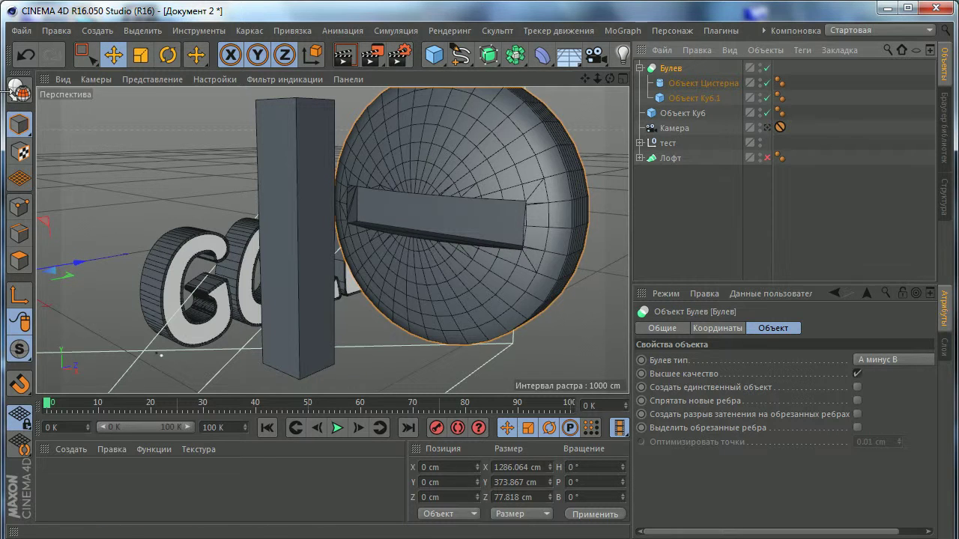
click(15, 95)
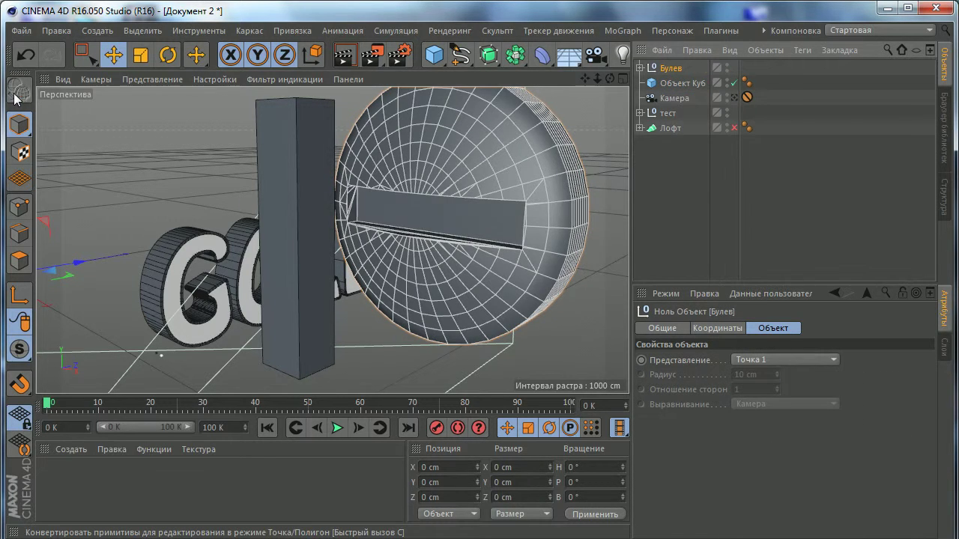
click(640, 68)
right_click(666, 70)
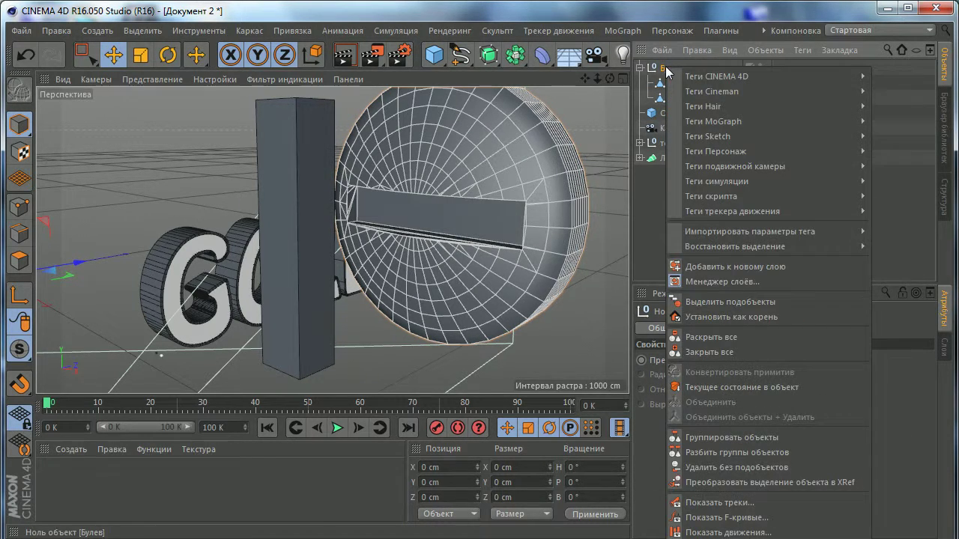
click(727, 387)
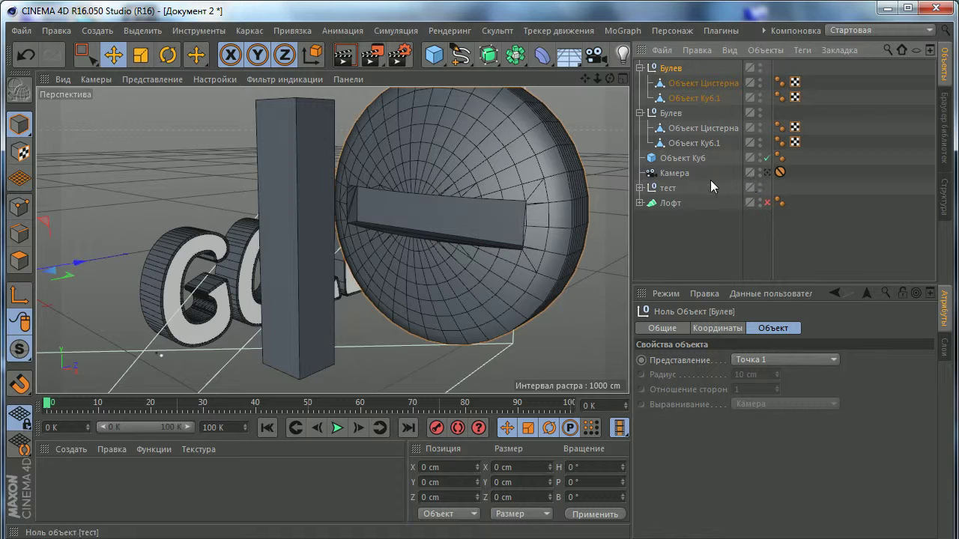
key(Delete)
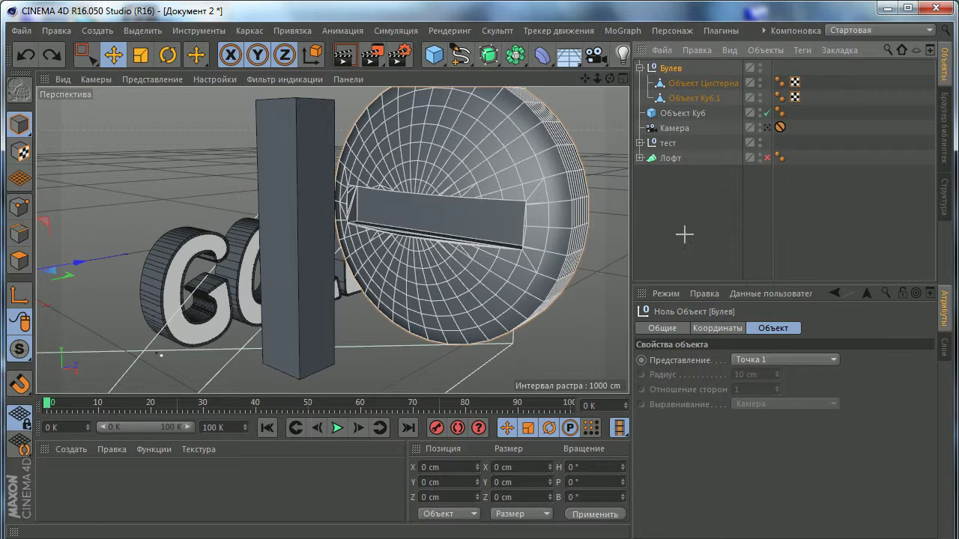
Select the bar 'Объект Ку6.1' together with the disc 'Объект Цистерна' for merging
click(685, 98)
click(684, 84)
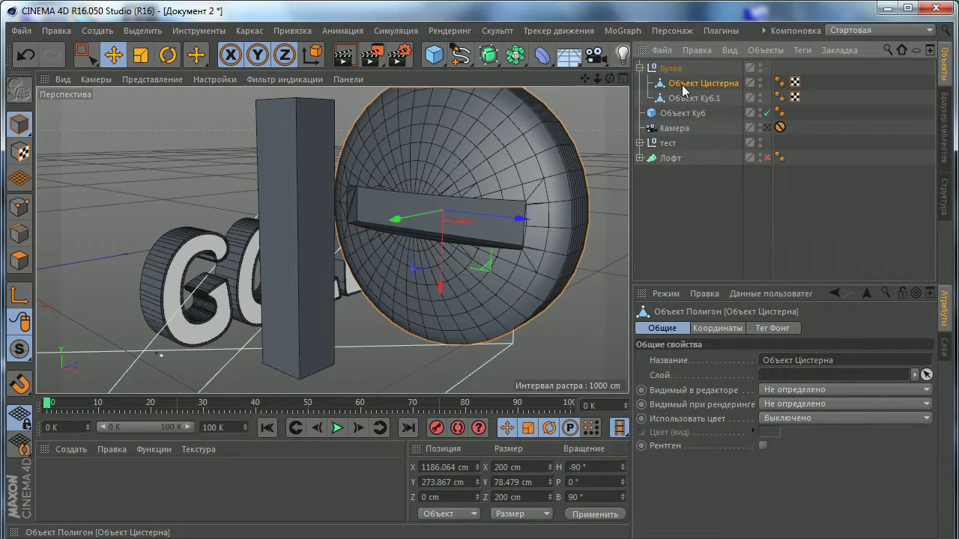
click(686, 98)
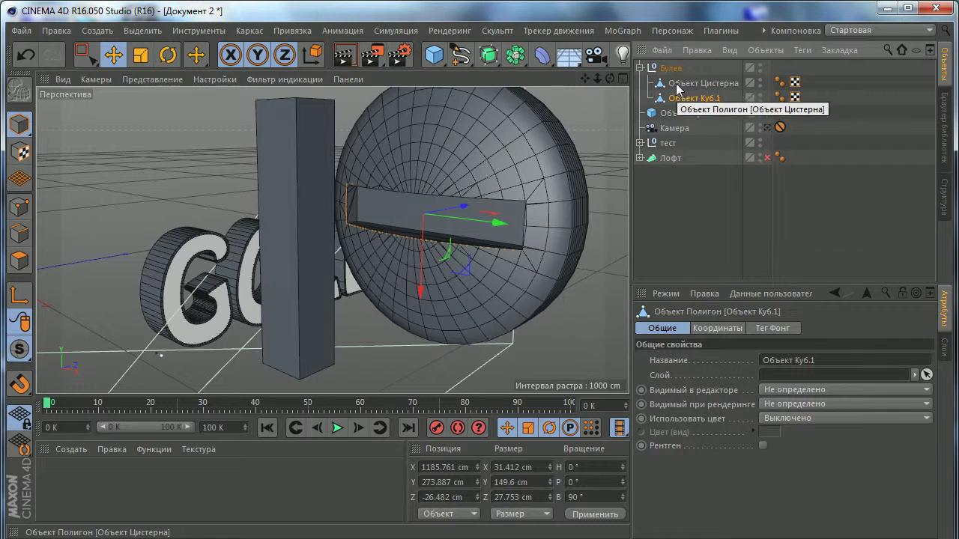
ctrl+click(678, 85)
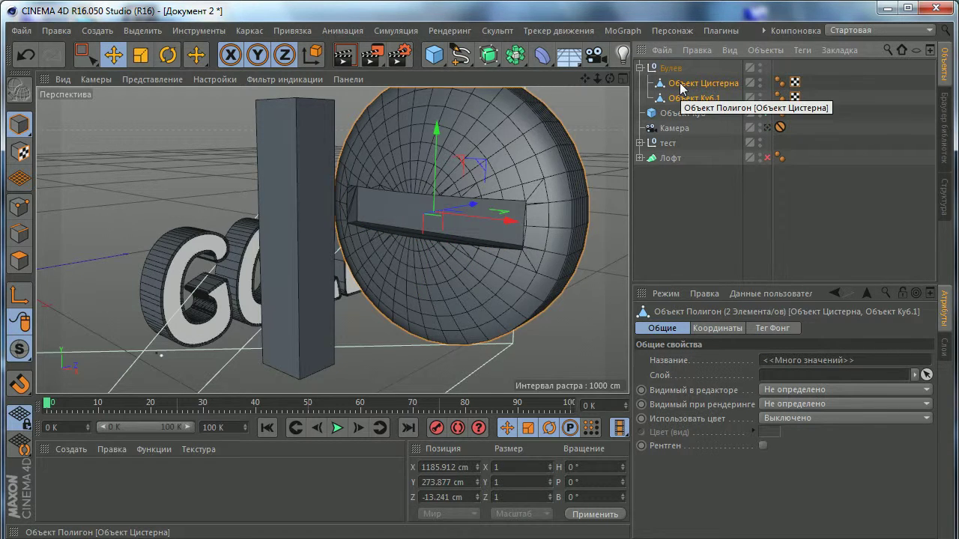
click(696, 98)
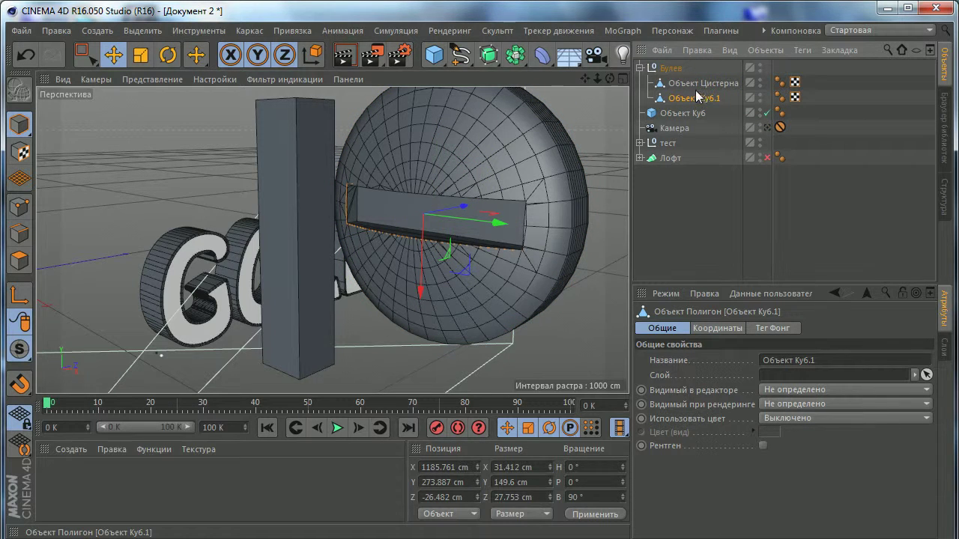
ctrl+click(676, 85)
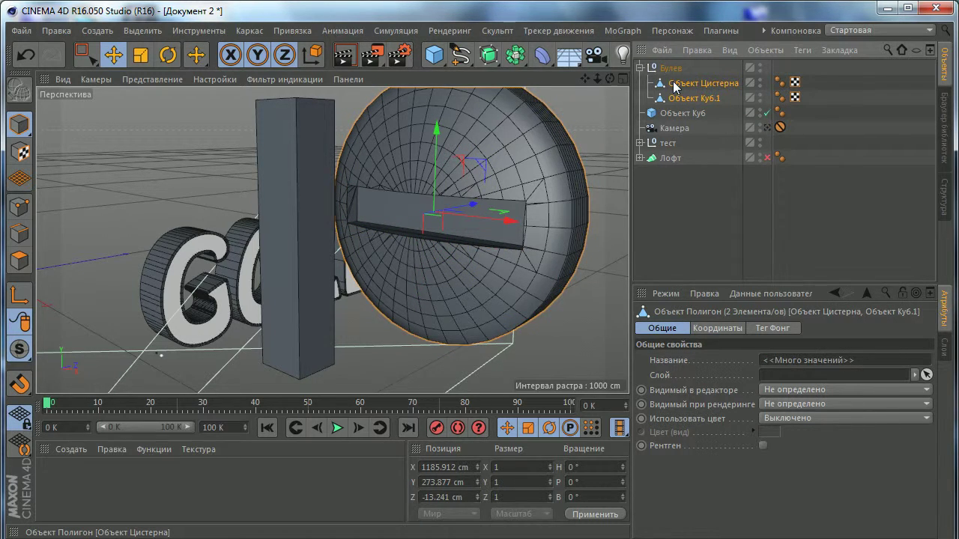
right_click(674, 87)
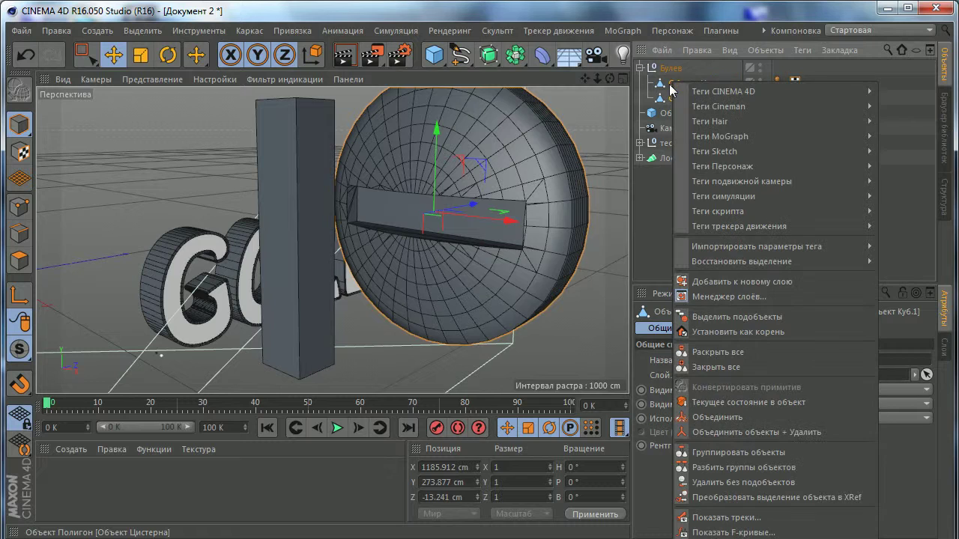
Merge disc and bar into 'Объект Цистерна.1', take it out, and delete the empty Булев group
click(724, 432)
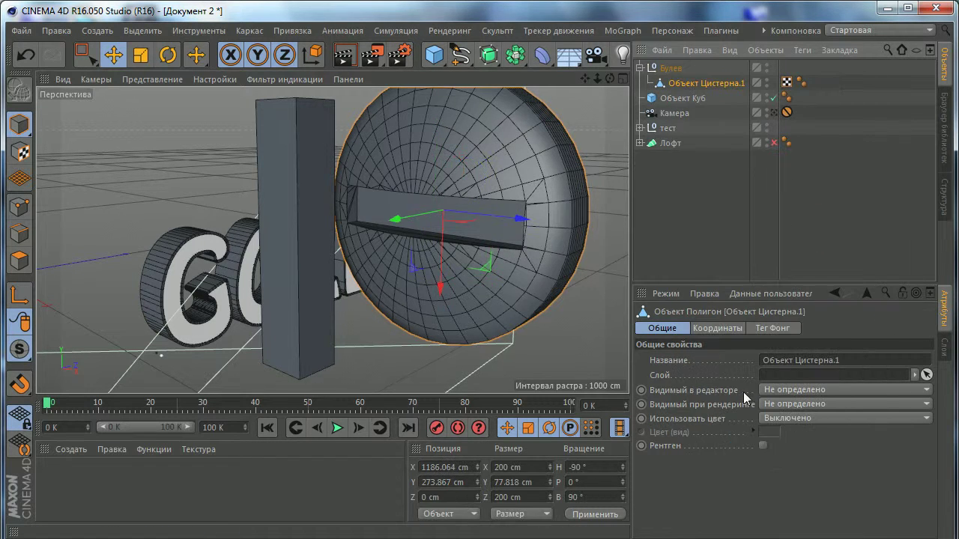
click(834, 214)
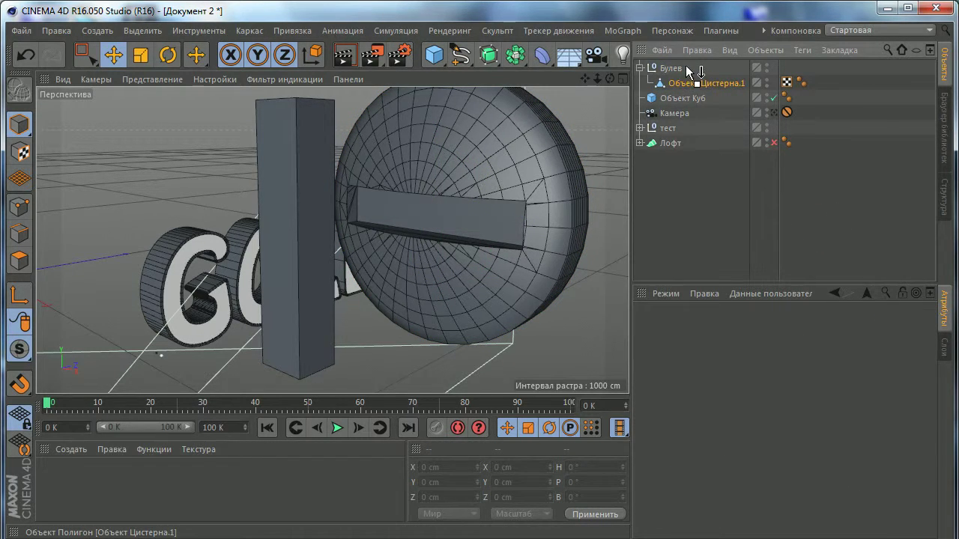
drag(686, 67, 685, 65)
click(671, 83)
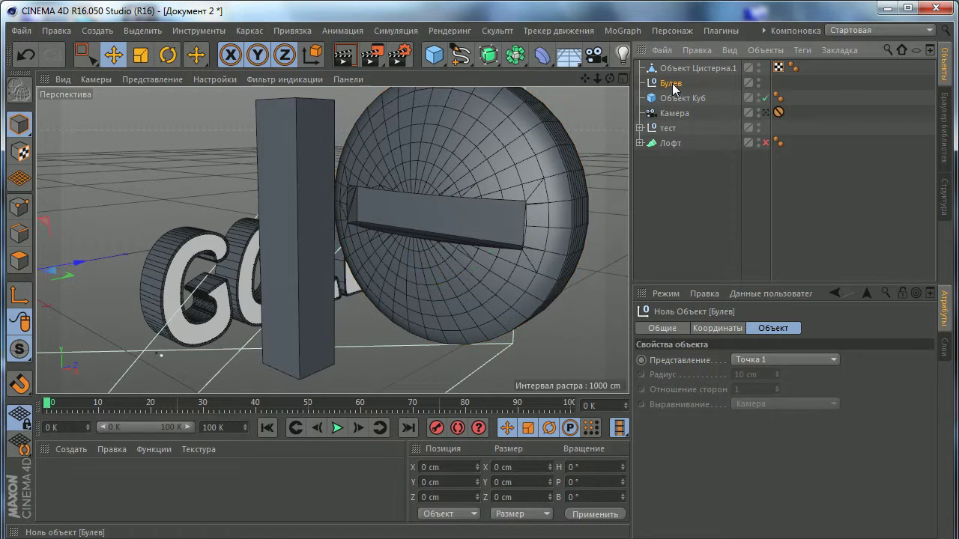
key(Delete)
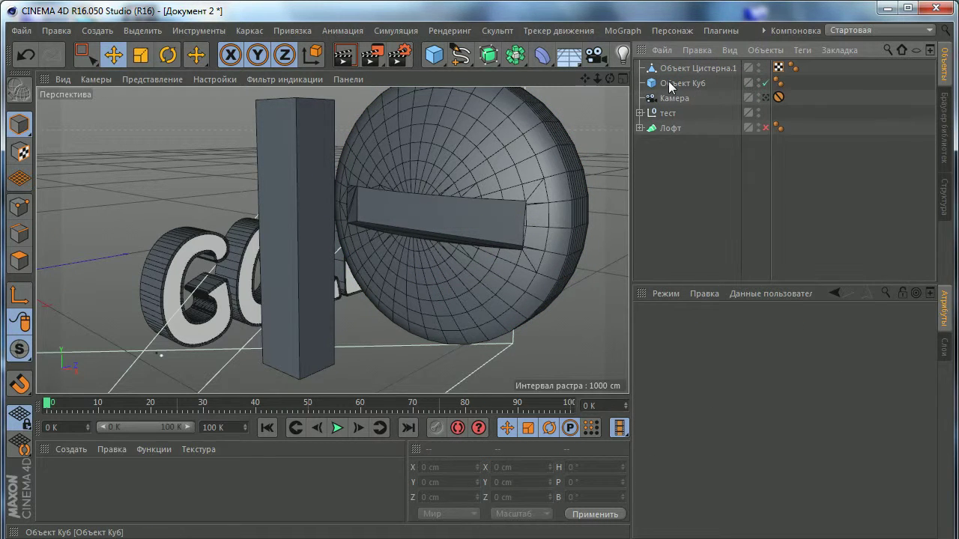
Add a new Boolean with 'Объект Цистерна.1' and the upright cube, recentred at Z -26.671 cm
click(667, 84)
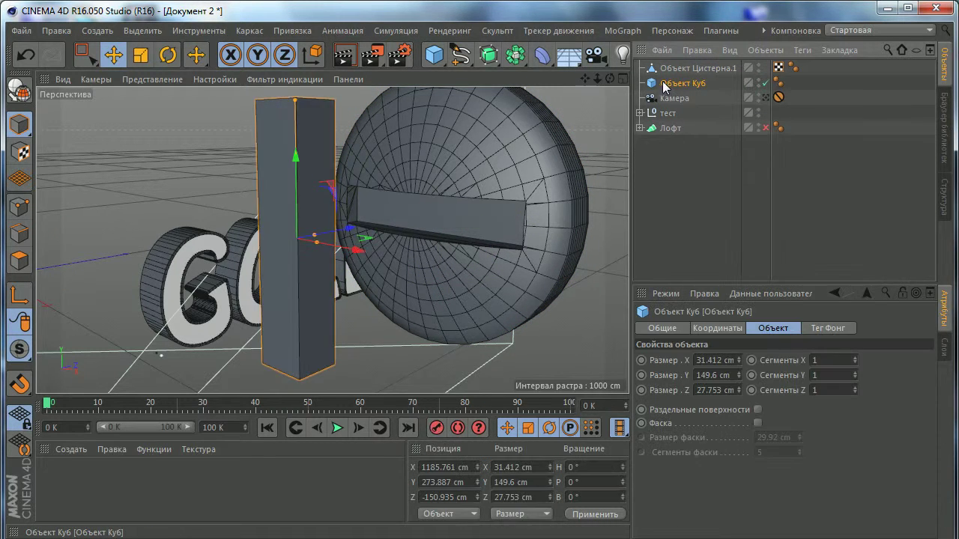
click(524, 61)
click(798, 81)
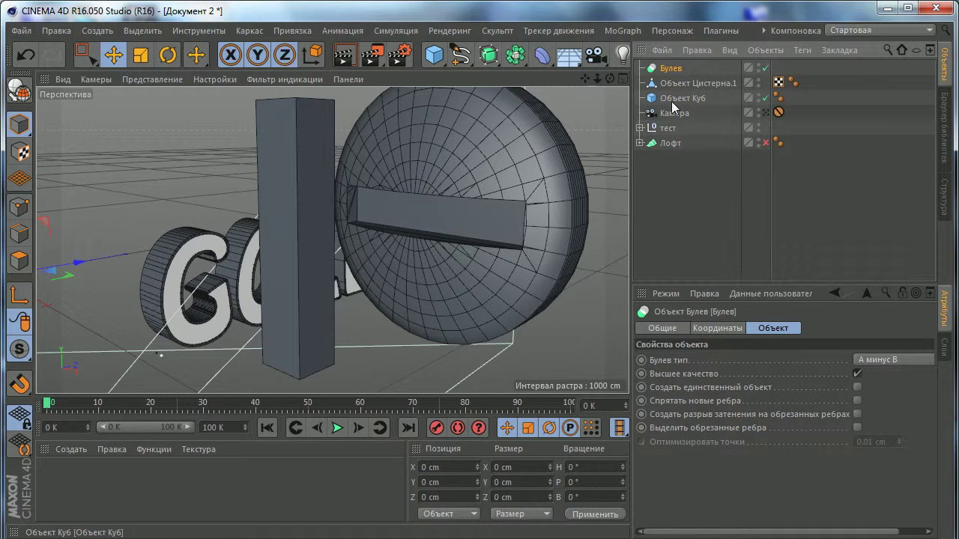
drag(676, 72, 670, 69)
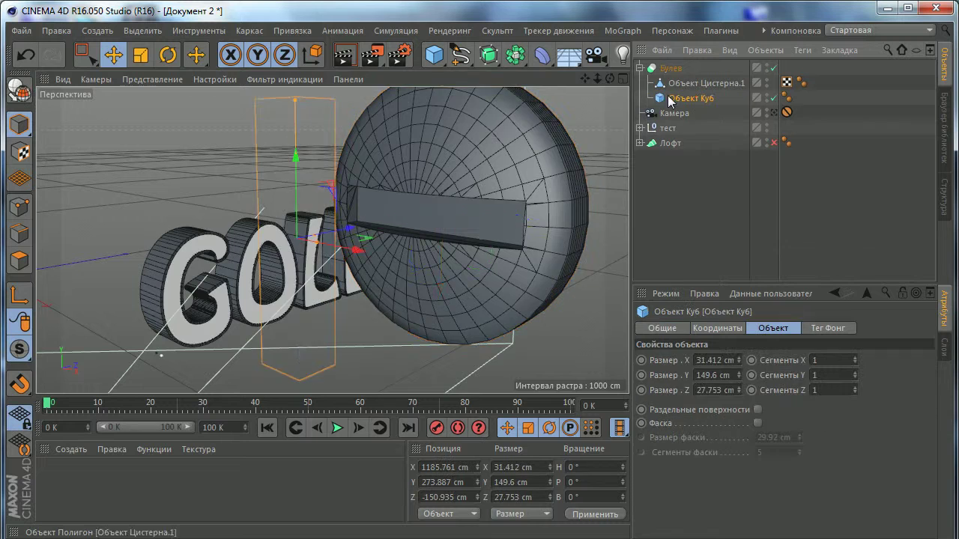
mouse_move(355, 234)
mouse_down()
mouse_move(430, 198)
mouse_move(442, 176)
mouse_move(455, 181)
mouse_move(455, 203)
mouse_up()
scroll(418, 238, up, 5)
mouse_move(417, 238)
alt+mouse_down()
mouse_move(362, 248)
mouse_move(405, 174)
mouse_move(424, 175)
alt+mouse_up()
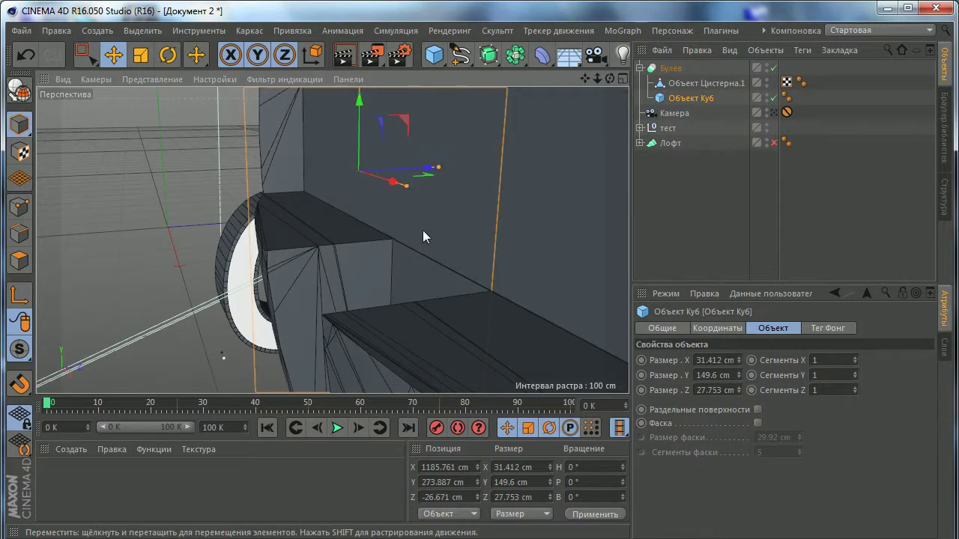
scroll(426, 233, down, 5)
mouse_move(422, 240)
alt+mouse_down()
mouse_move(499, 241)
mouse_move(361, 198)
mouse_move(514, 235)
mouse_move(416, 243)
mouse_move(551, 211)
mouse_move(384, 224)
mouse_move(483, 211)
mouse_move(399, 234)
alt+mouse_up()
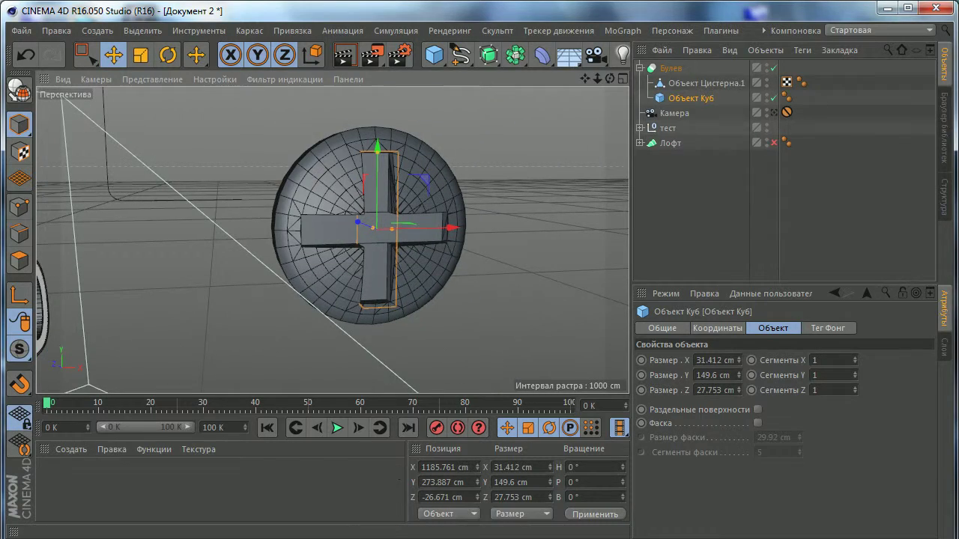
Check the GOLD reference photo, then return to the scene
key(alt+Tab)
scroll(529, 231, up, 2)
scroll(529, 232, down, 2)
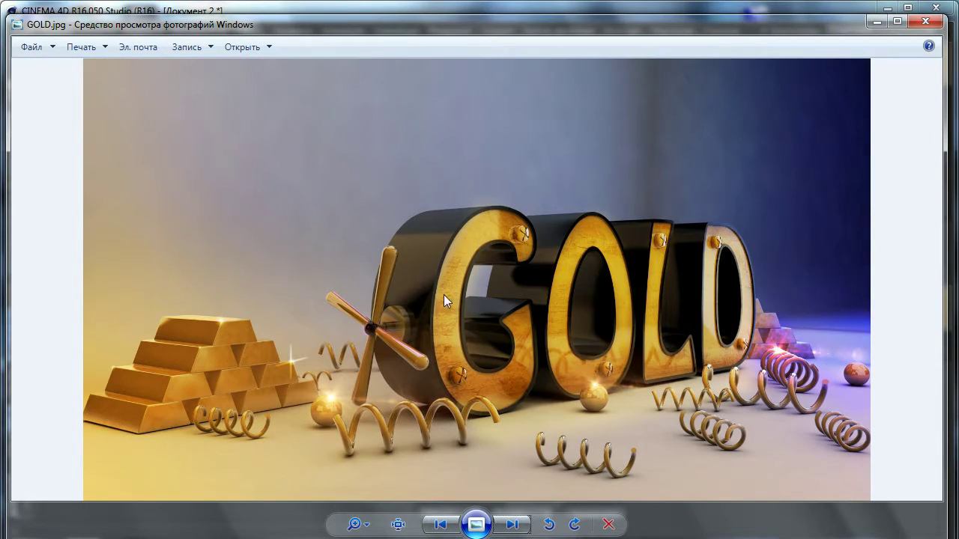
click(877, 24)
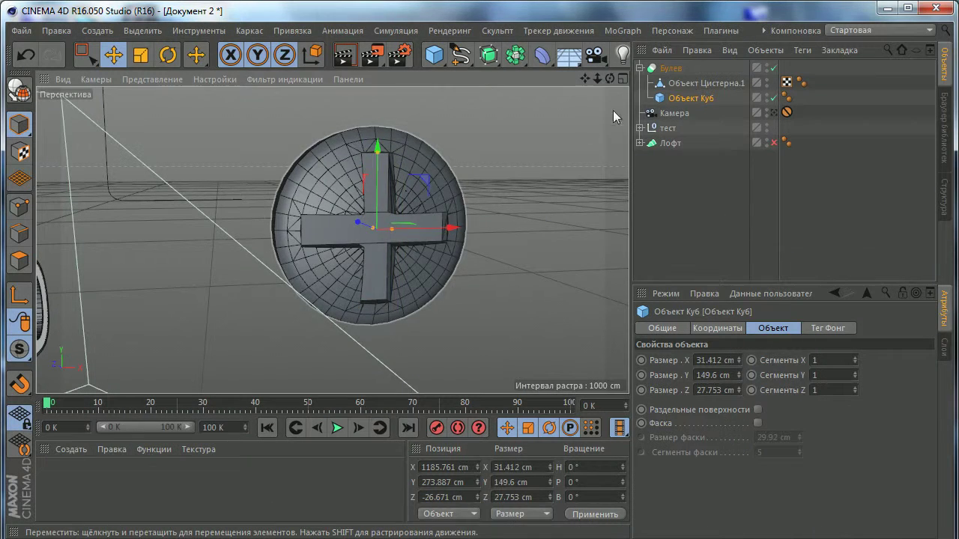
Make the Boolean editable and merge its cube and disc pieces into Объект Цистерна
click(670, 68)
mouse_move(264, 250)
alt+mouse_down()
mouse_move(208, 250)
mouse_move(346, 215)
alt+mouse_up()
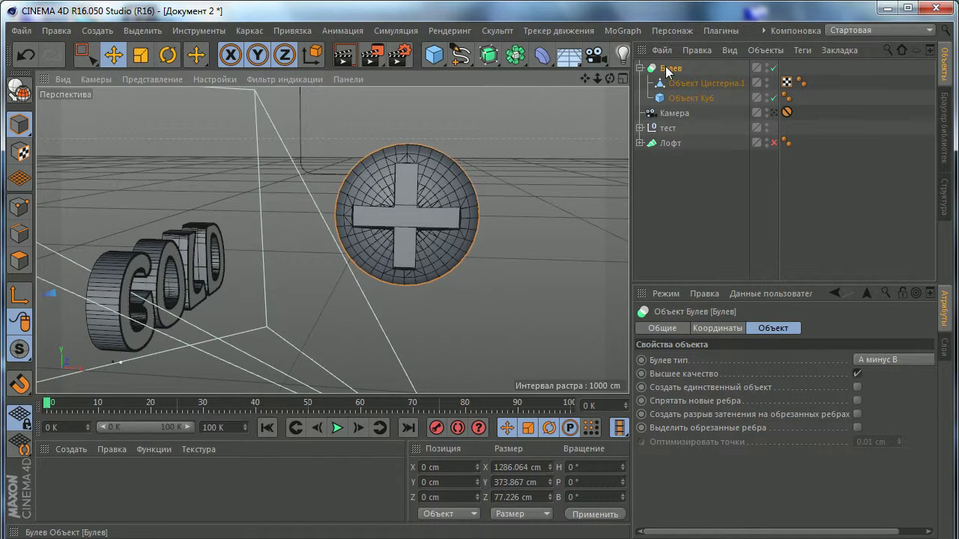
click(20, 90)
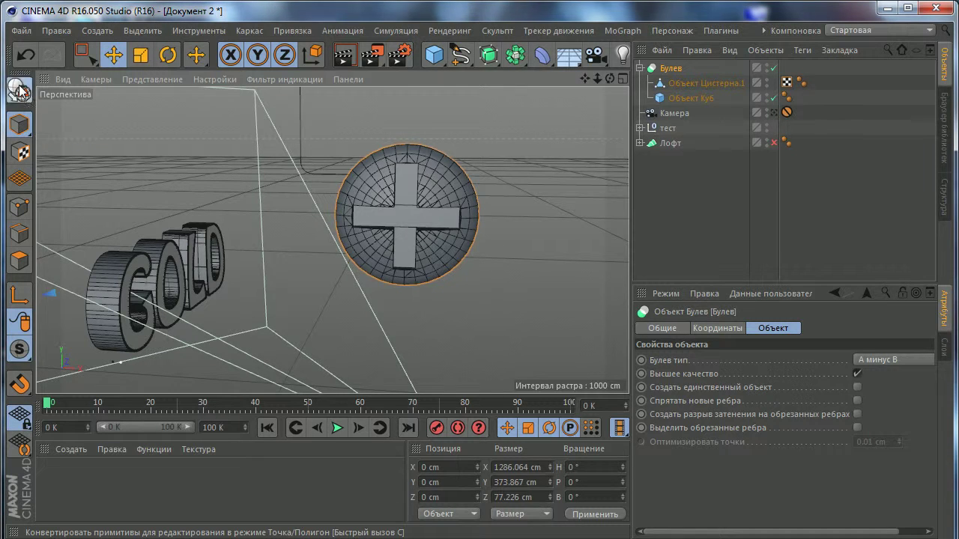
click(671, 98)
ctrl+click(677, 84)
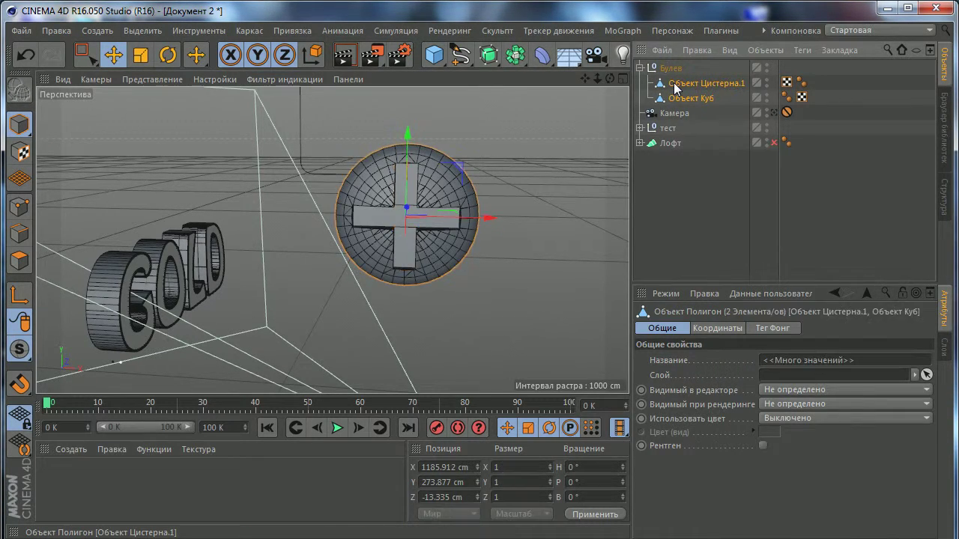
right_click(676, 86)
click(717, 434)
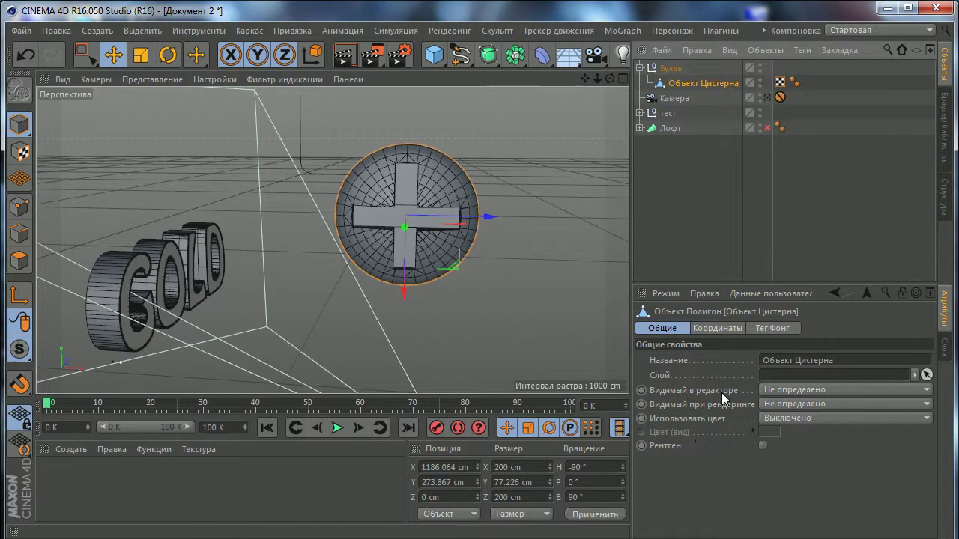
Move Объект Цистерна out of the group and delete the empty Булев null
drag(673, 65, 673, 68)
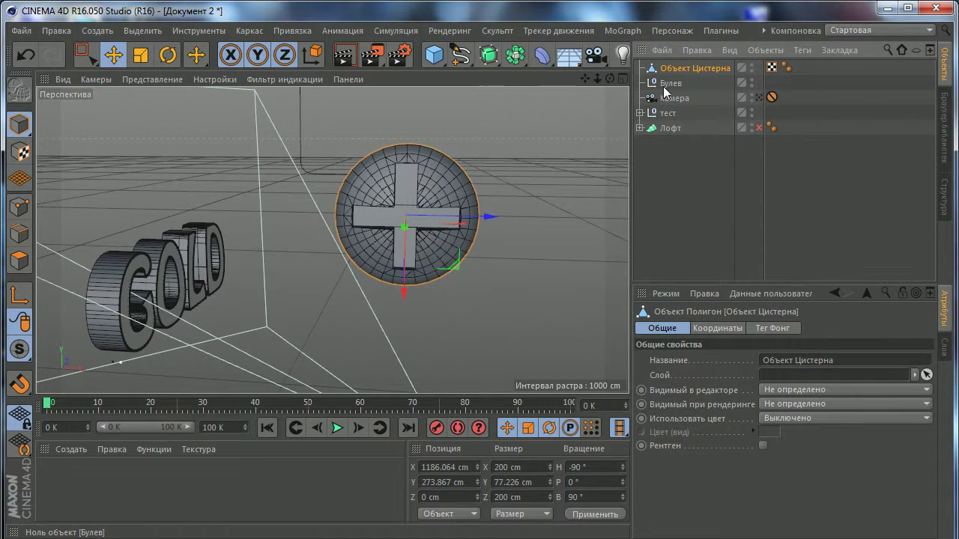
click(666, 83)
key(Delete)
click(676, 69)
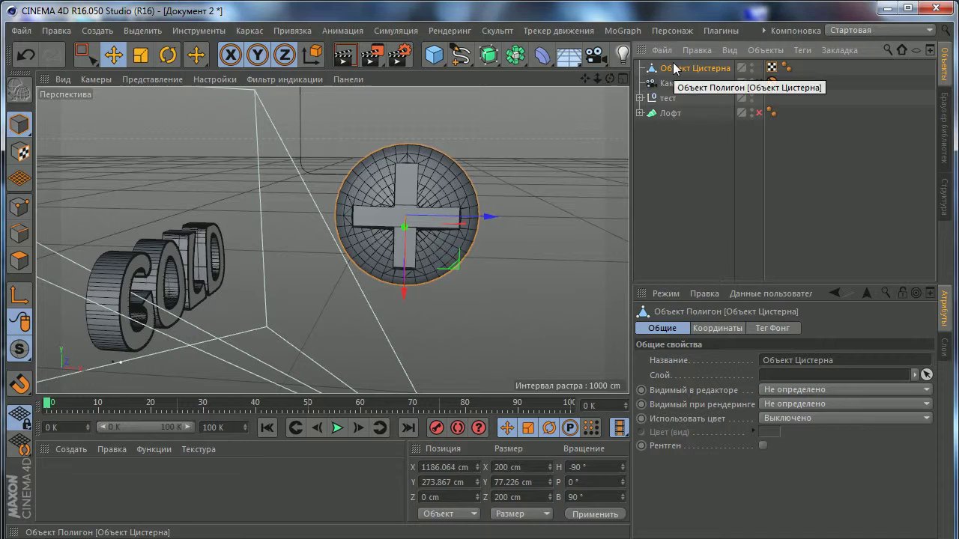
mouse_move(415, 285)
alt+mouse_down()
mouse_move(467, 245)
mouse_move(415, 221)
mouse_move(399, 237)
mouse_move(420, 209)
alt+mouse_up()
scroll(397, 232, up, 5)
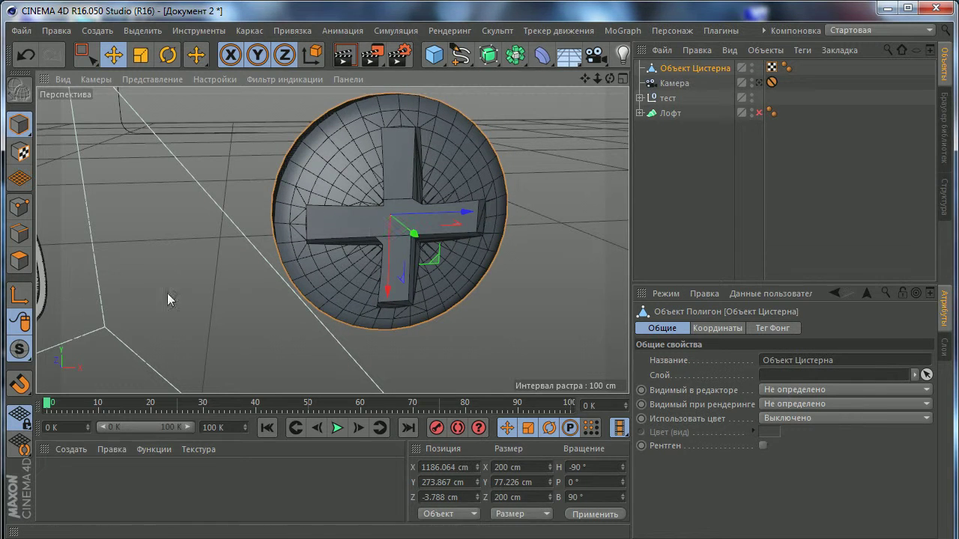
click(13, 302)
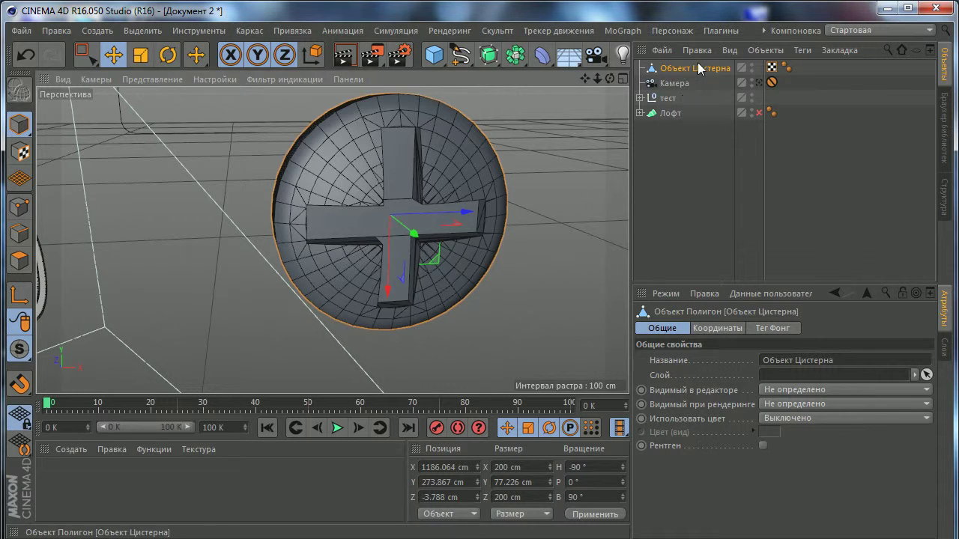
click(249, 31)
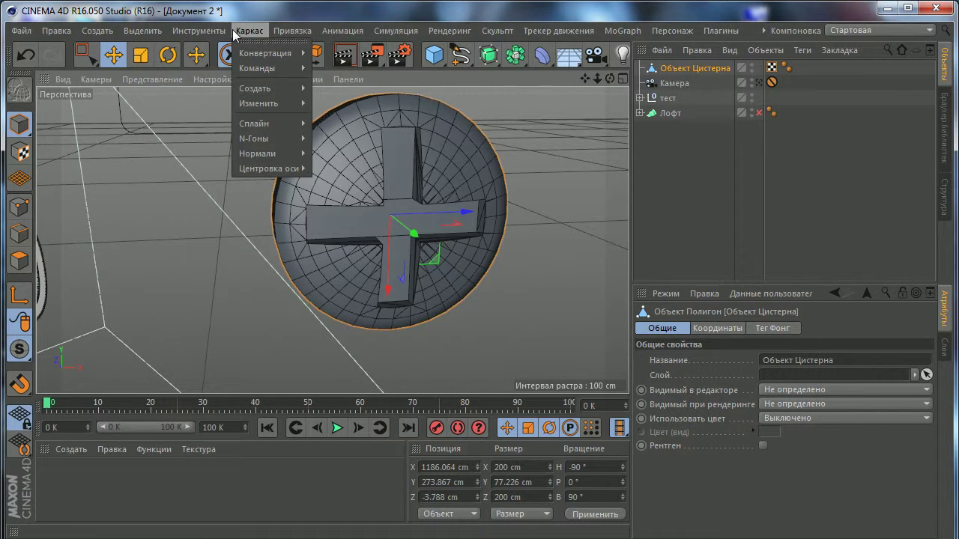
mouse_move(269, 168)
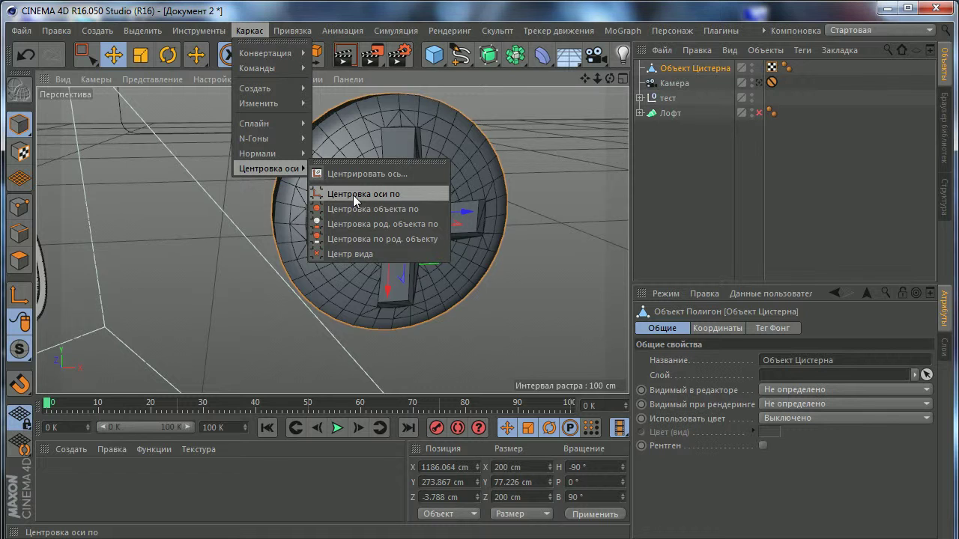
scroll(360, 225, up, 2)
scroll(396, 239, down, 3)
scroll(352, 249, down, 3)
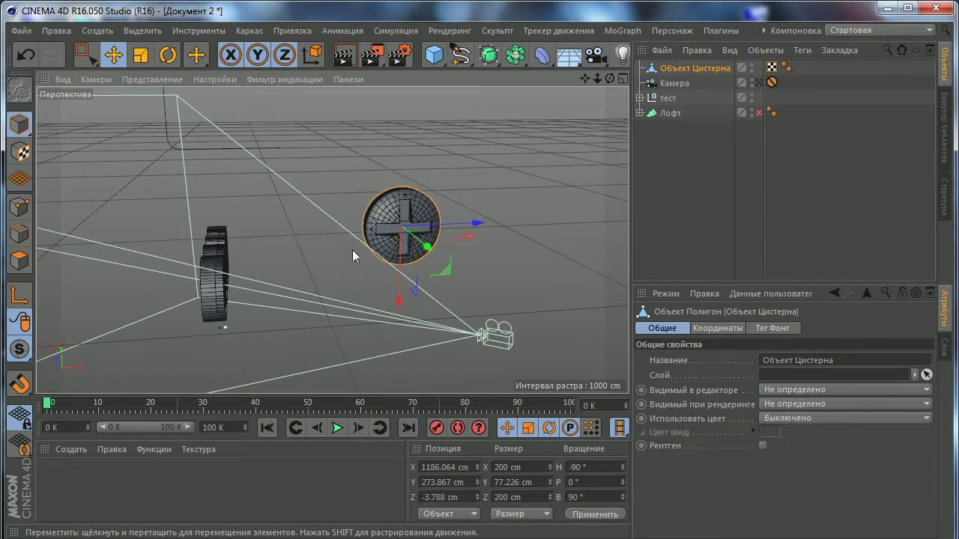
Rotate the disc by -90 degrees and work in an enlarged Right view
key(r)
mouse_move(448, 233)
mouse_down()
mouse_move(488, 228)
mouse_move(382, 240)
mouse_move(271, 218)
mouse_up()
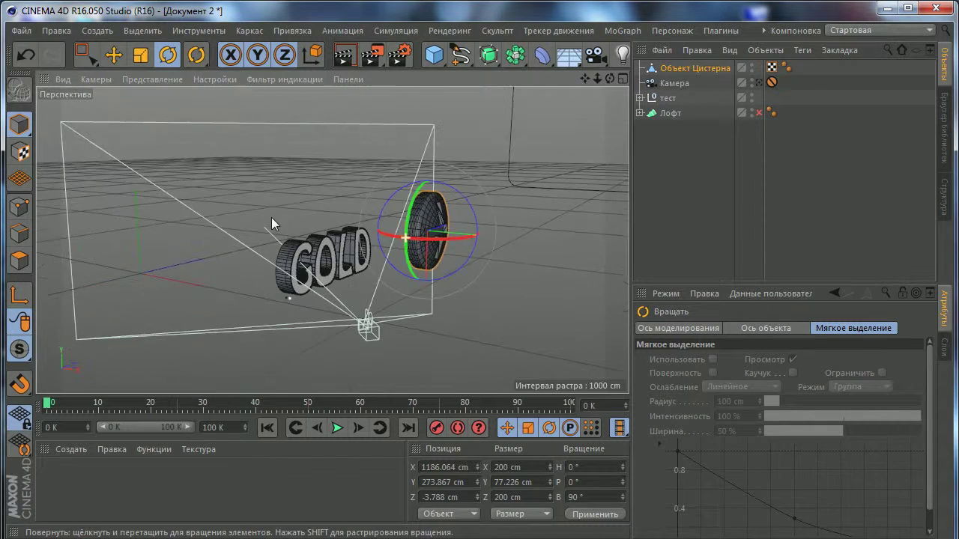
middle_click(144, 75)
middle_click(267, 273)
scroll(279, 272, down, 3)
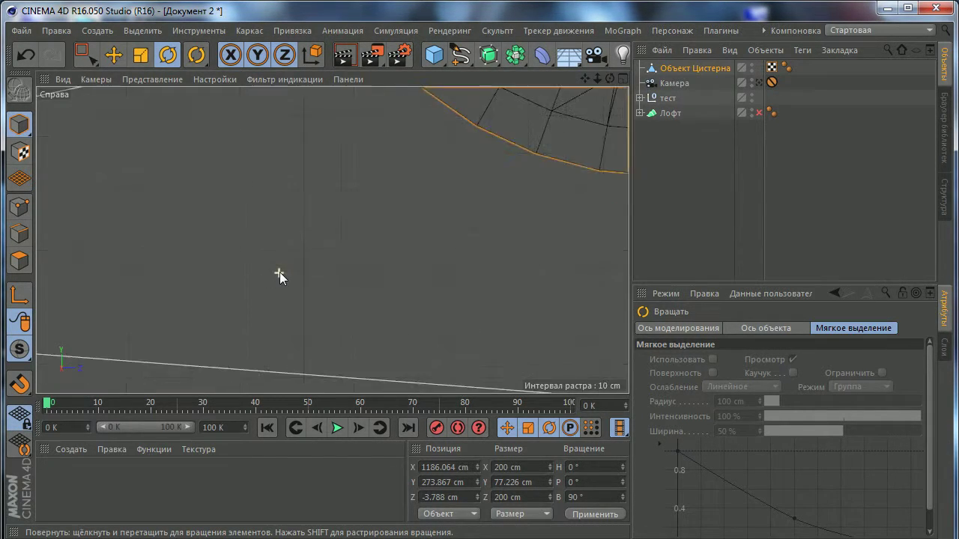
scroll(287, 272, up, 3)
scroll(361, 271, up, 3)
Move the disc down to the GOLD text and shrink it to rivet size over the G
key(e)
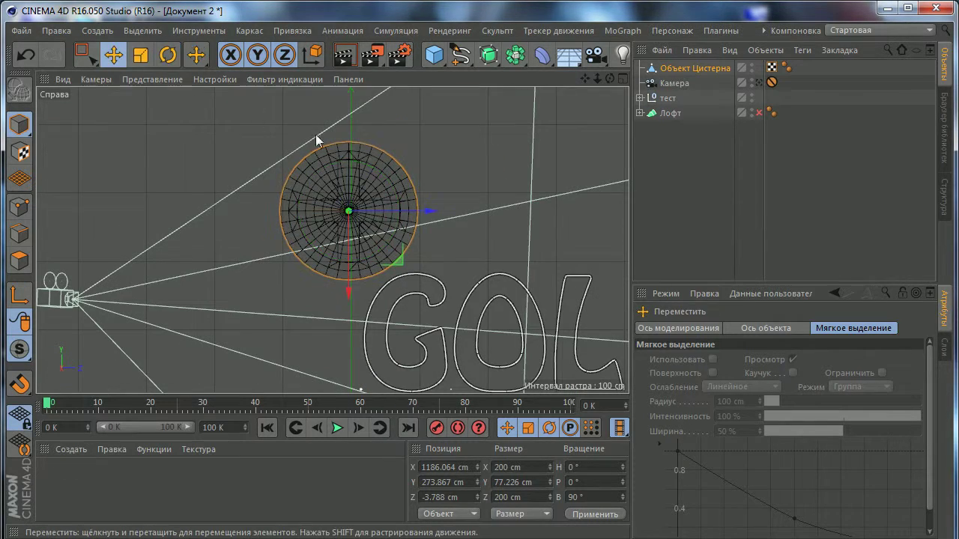
mouse_move(357, 250)
mouse_down()
mouse_move(391, 328)
mouse_move(429, 337)
mouse_up()
click(136, 61)
mouse_move(464, 191)
mouse_down()
mouse_move(398, 210)
mouse_move(370, 230)
mouse_up()
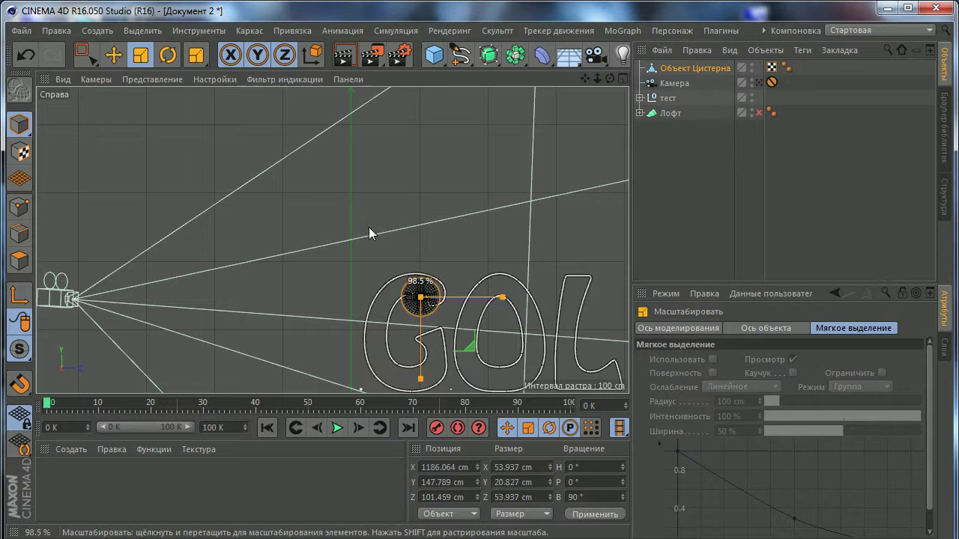
key(e)
scroll(419, 300, up, 5)
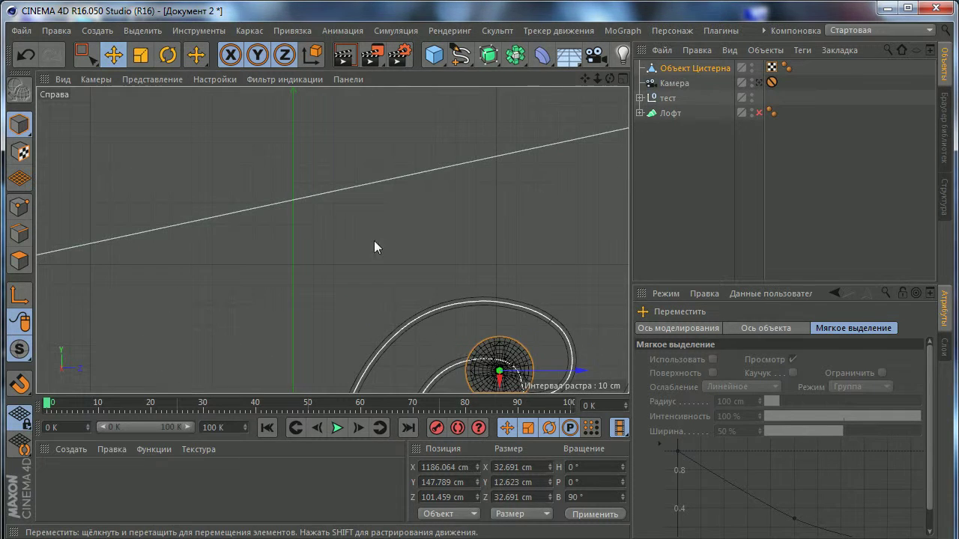
scroll(382, 255, up, 2)
drag(384, 338, 384, 311)
Shrink the rivet to 21.282 cm and nudge it onto the G's top end, back in Perspective
key(t)
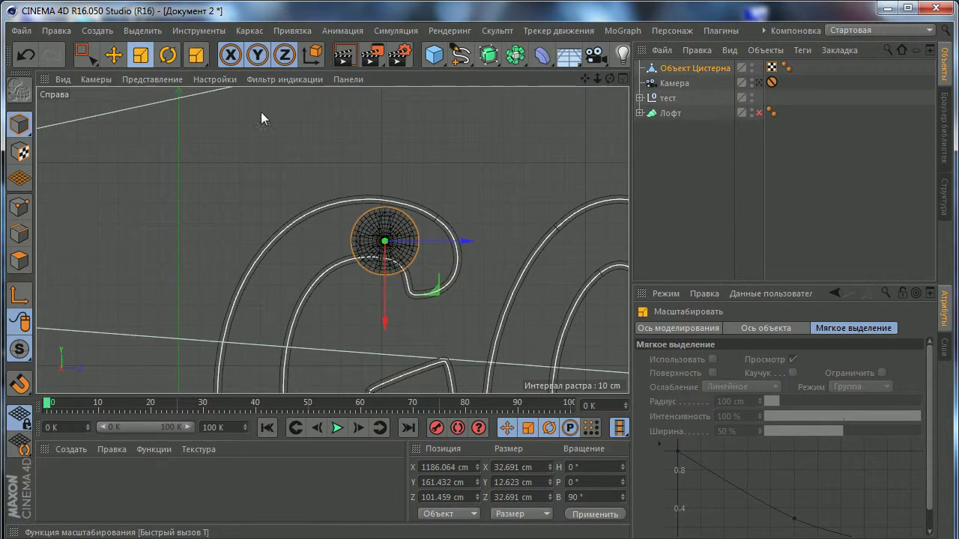
mouse_move(261, 111)
mouse_down()
mouse_move(299, 205)
mouse_move(251, 218)
mouse_up()
key(e)
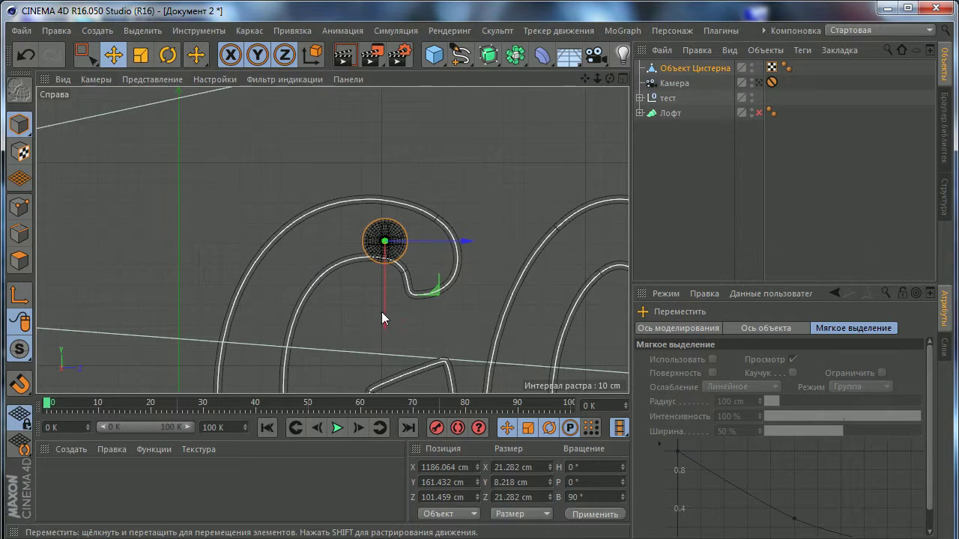
drag(382, 315, 389, 309)
drag(428, 236, 432, 237)
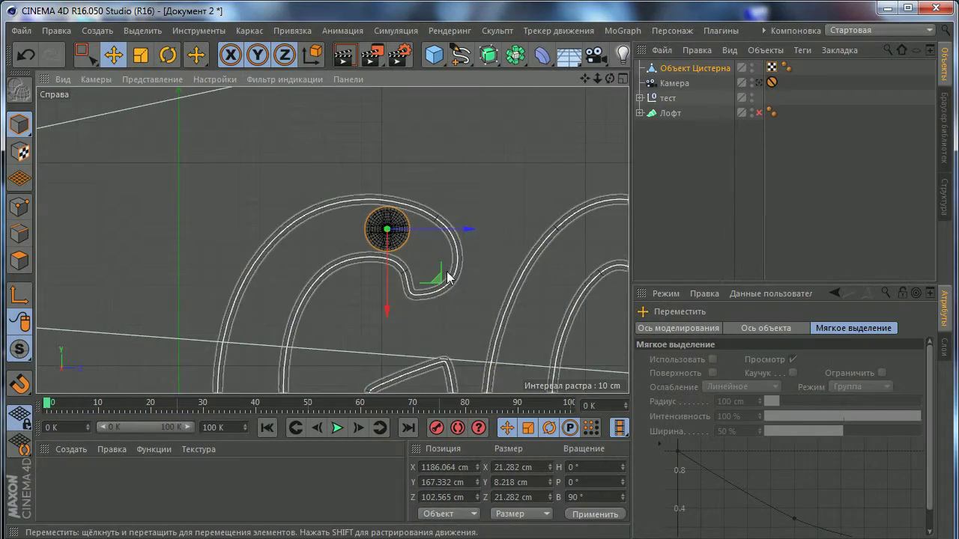
mouse_move(436, 274)
mouse_down()
mouse_move(465, 287)
mouse_move(405, 277)
mouse_up()
key(F1)
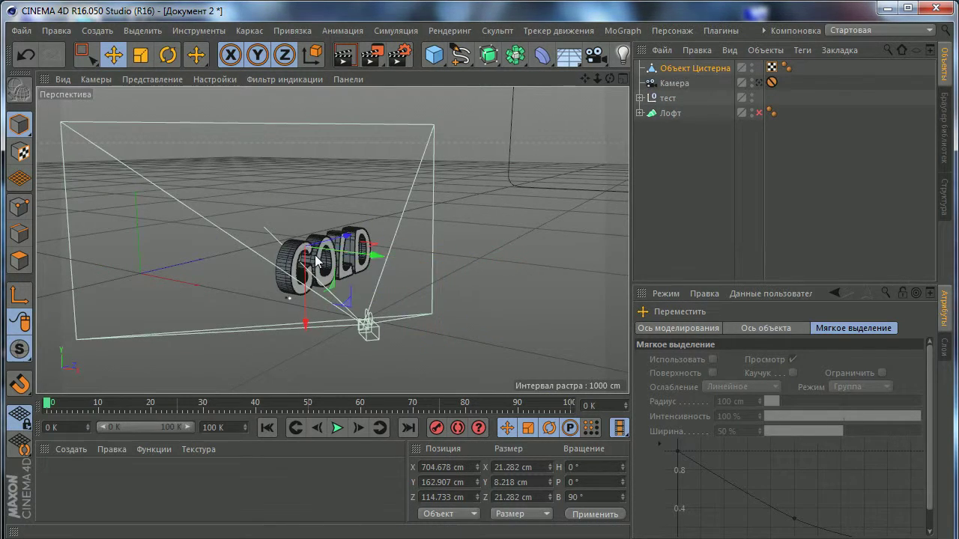
Slide the screw disc onto the G's front face at X 716.263, Y 162.907, Z 114.733 cm
scroll(379, 239, up, 3)
scroll(376, 240, up, 3)
mouse_move(247, 225)
mouse_down()
mouse_move(258, 234)
mouse_move(331, 226)
mouse_move(294, 217)
mouse_move(302, 194)
mouse_up()
scroll(143, 203, up, 2)
scroll(206, 239, up, 2)
scroll(206, 239, up, 3)
scroll(302, 210, down, 3)
scroll(304, 228, down, 4)
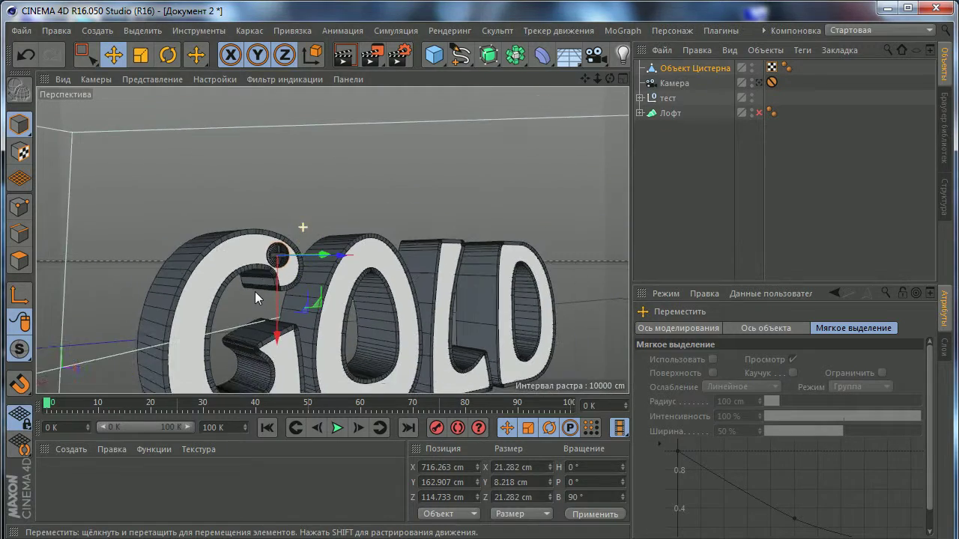
scroll(259, 244, up, 1)
Check the side view, deselect the screw, and orbit the perspective view to inspect the screw head
middle_click(258, 243)
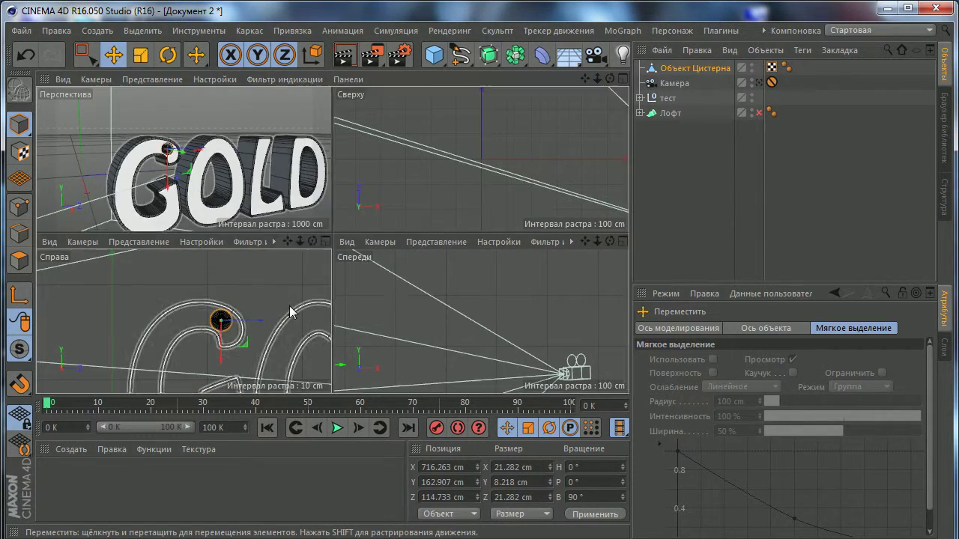
middle_click(303, 295)
scroll(304, 294, down, 3)
scroll(394, 224, up, 1)
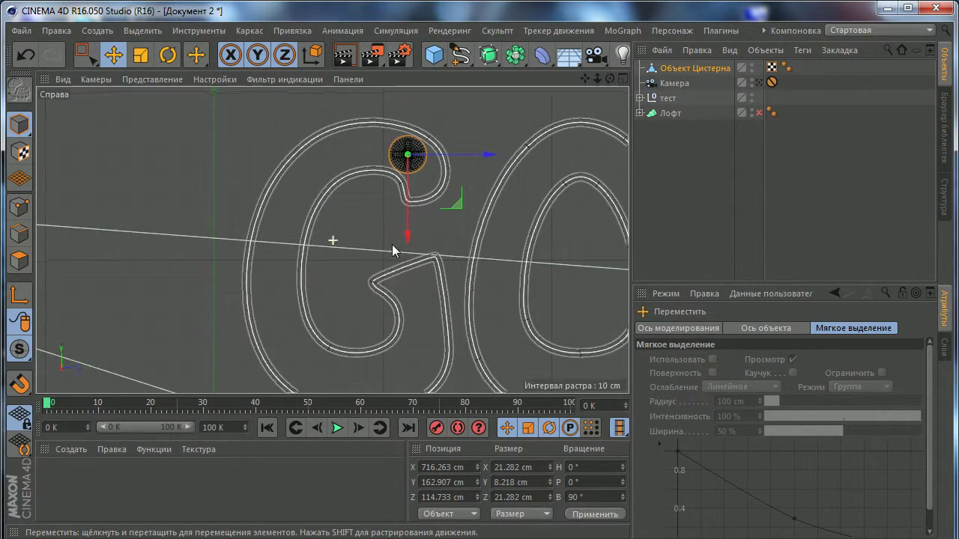
scroll(409, 208, up, 1)
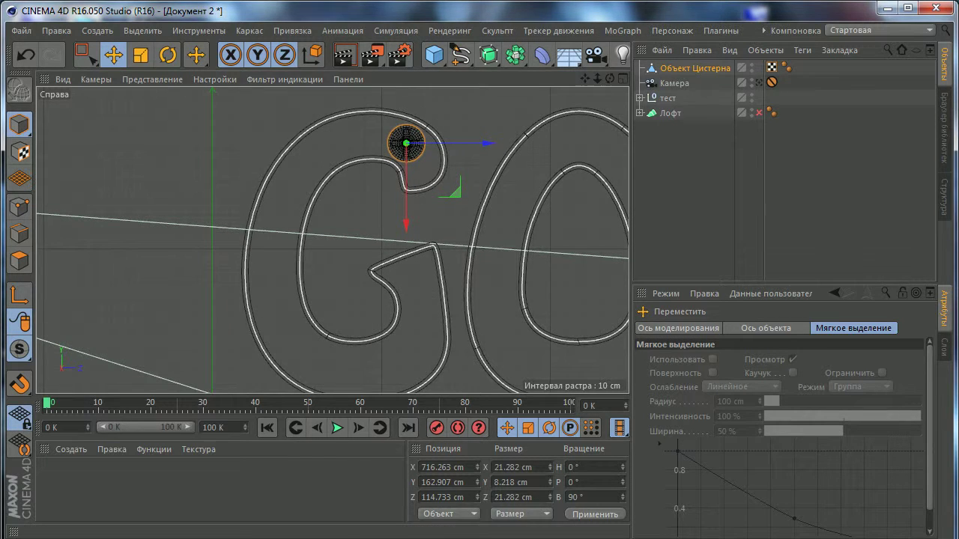
click(756, 209)
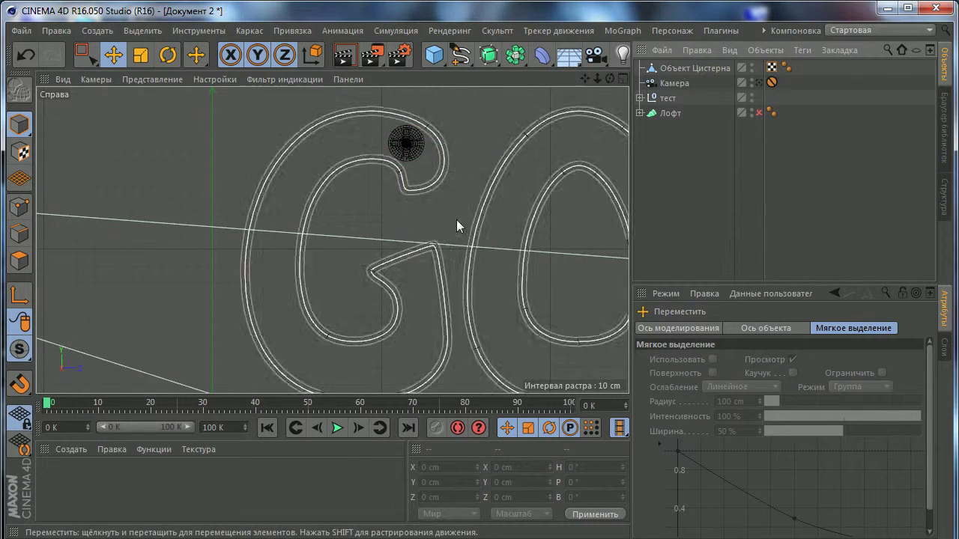
middle_click(261, 129)
middle_click(260, 129)
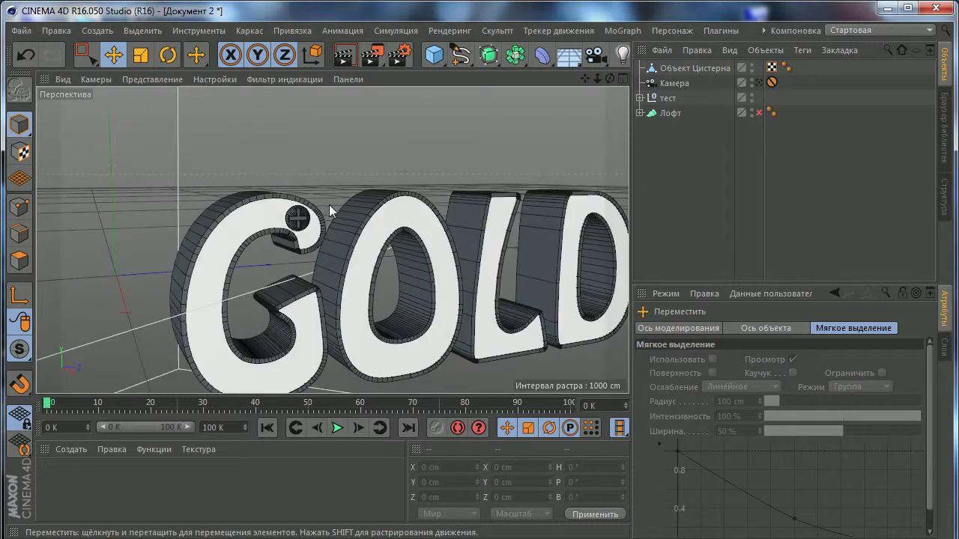
scroll(328, 204, up, 5)
scroll(276, 206, up, 5)
scroll(276, 207, up, 2)
scroll(296, 199, up, 5)
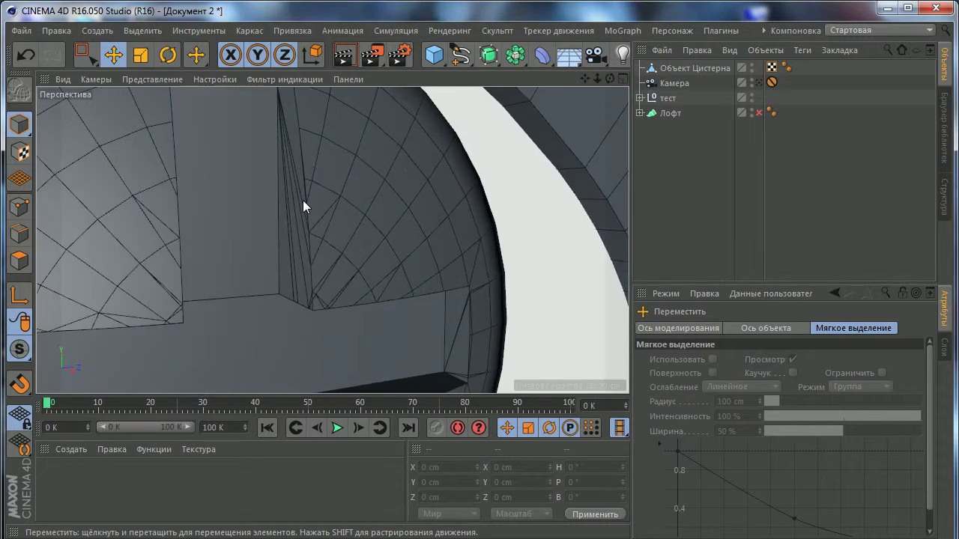
scroll(302, 200, down, 1)
scroll(296, 194, down, 4)
mouse_move(315, 185)
alt+mouse_down()
mouse_move(329, 229)
mouse_move(311, 139)
alt+mouse_up()
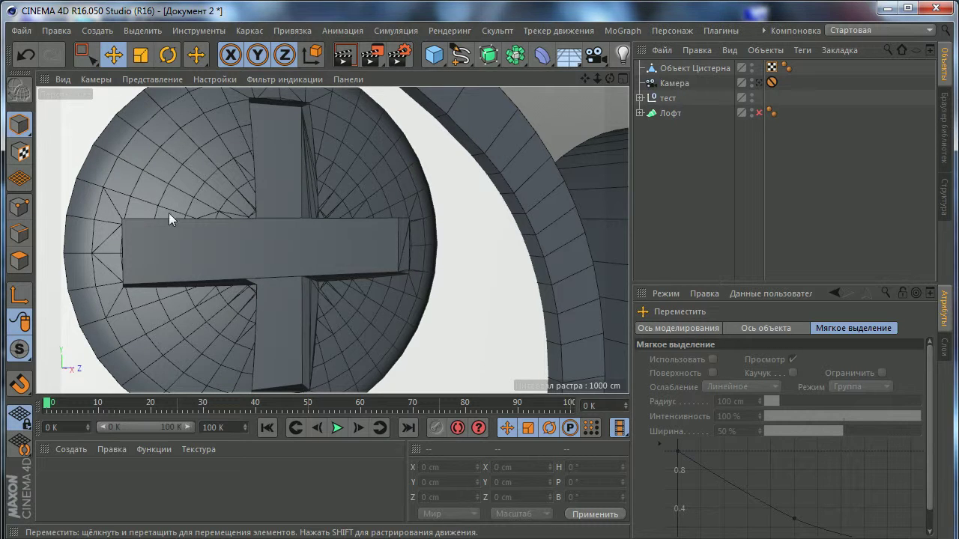
click(17, 235)
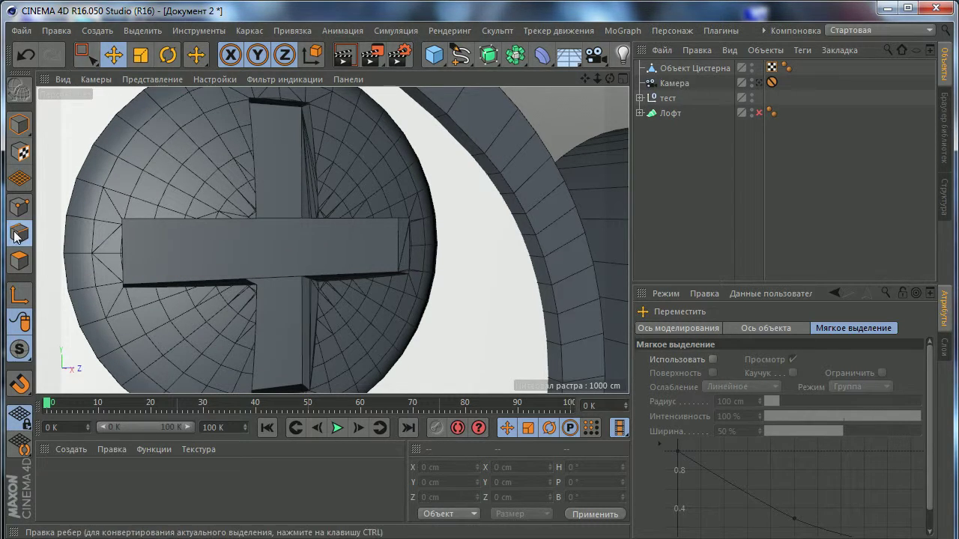
click(677, 68)
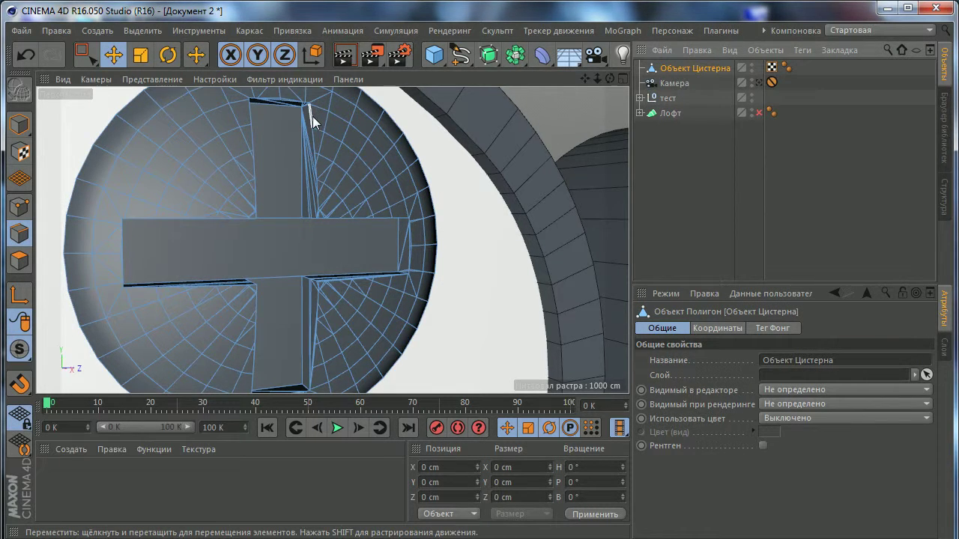
scroll(332, 289, up, 5)
scroll(338, 270, up, 5)
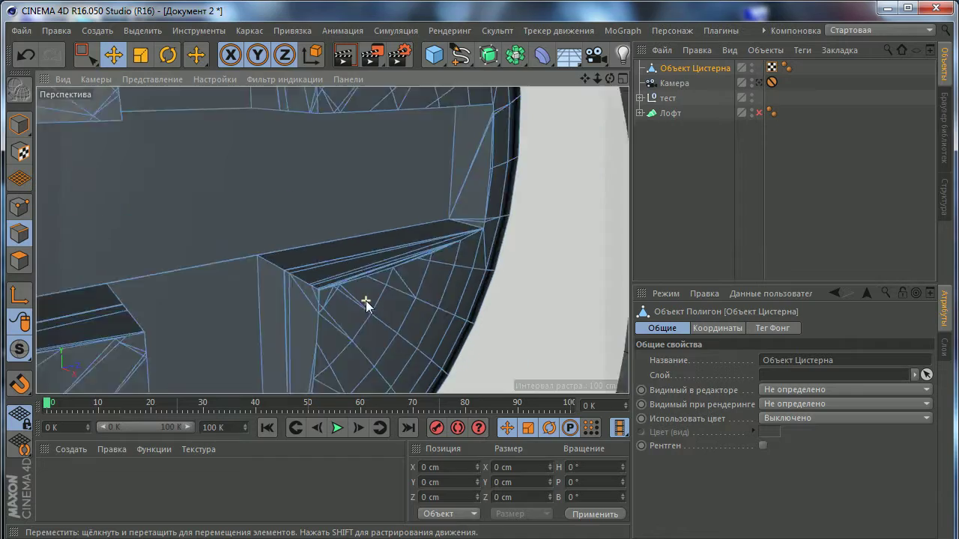
click(252, 227)
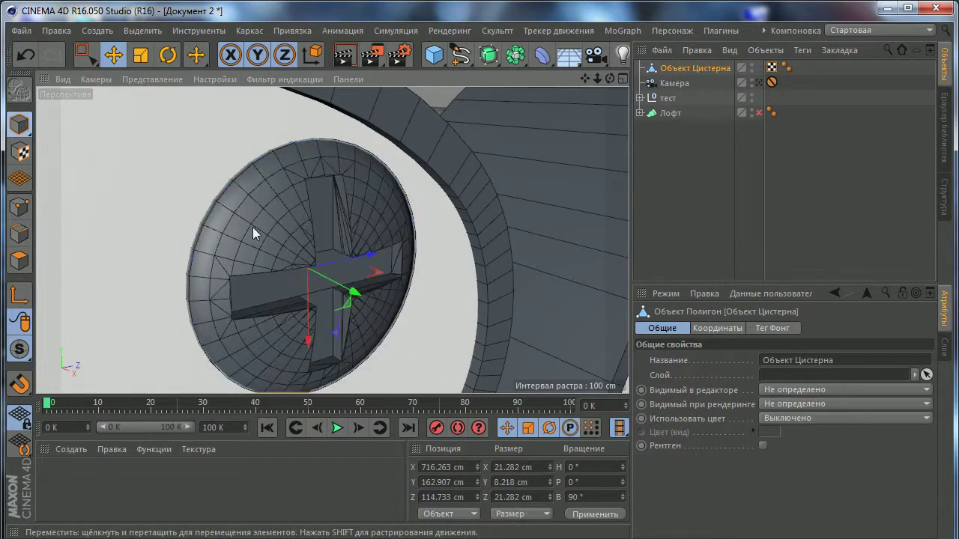
scroll(253, 227, down, 5)
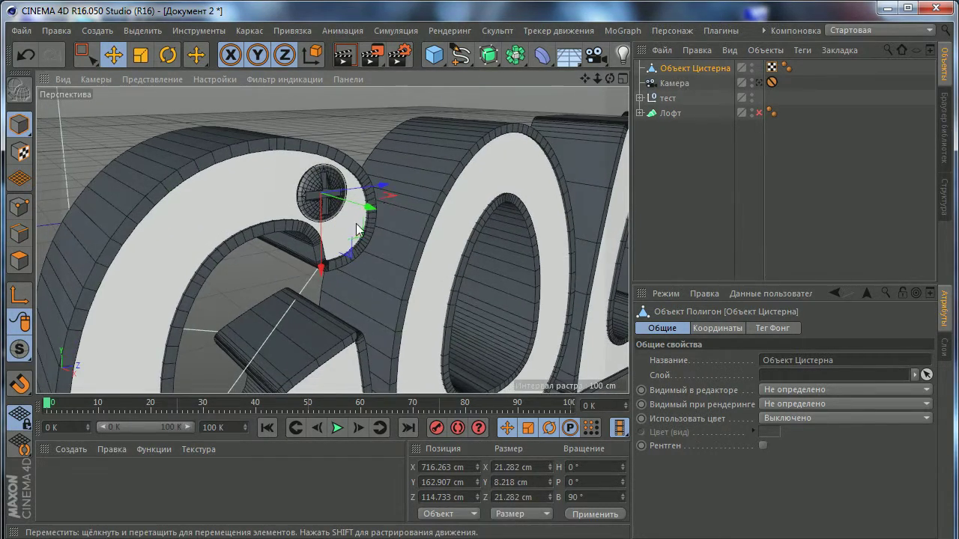
scroll(345, 217, down, 3)
scroll(329, 203, down, 2)
scroll(327, 202, down, 1)
middle_click(328, 202)
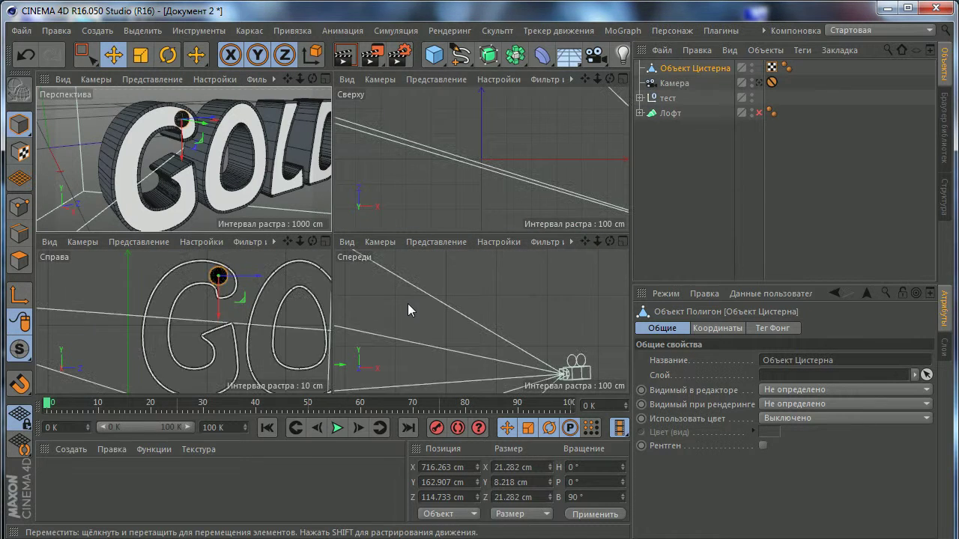
middle_click(244, 311)
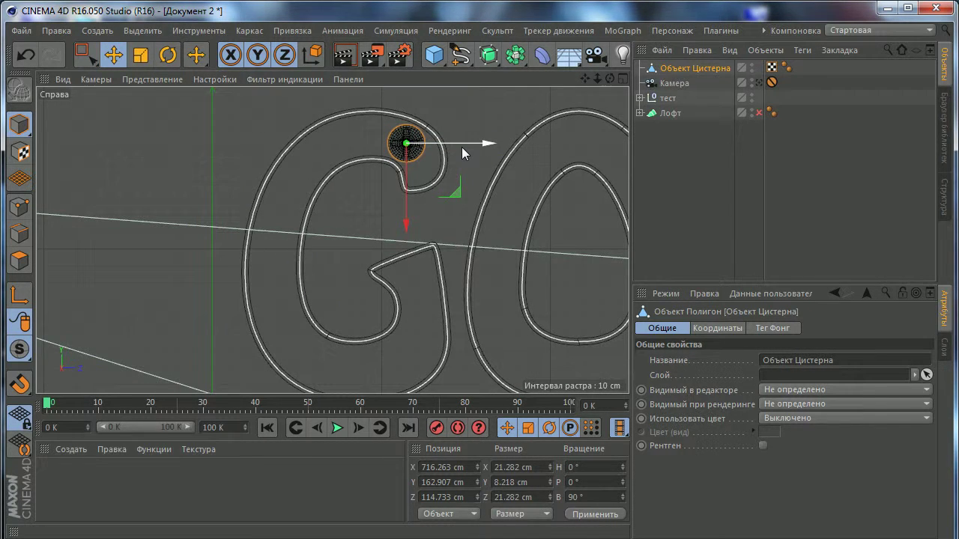
Copy the screw disc and place the copy on the G's bottom end
ctrl+drag(462, 148, 361, 148)
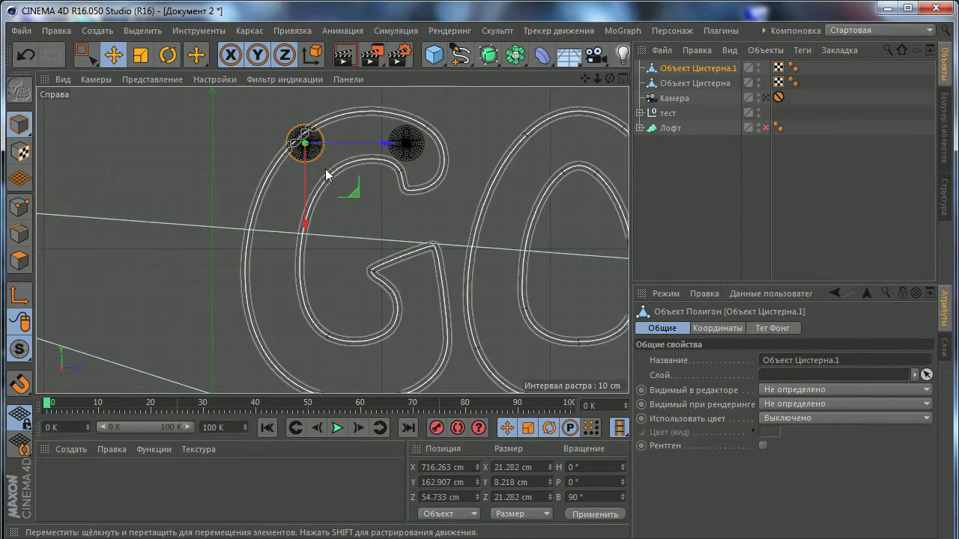
drag(305, 174, 294, 334)
alt+middle_drag(294, 334, 329, 235)
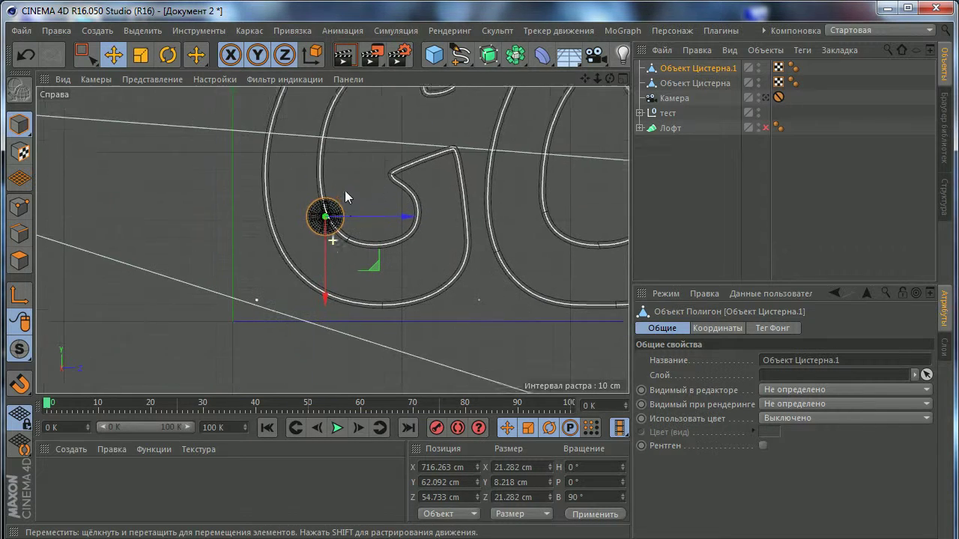
drag(329, 235, 328, 273)
drag(352, 242, 363, 249)
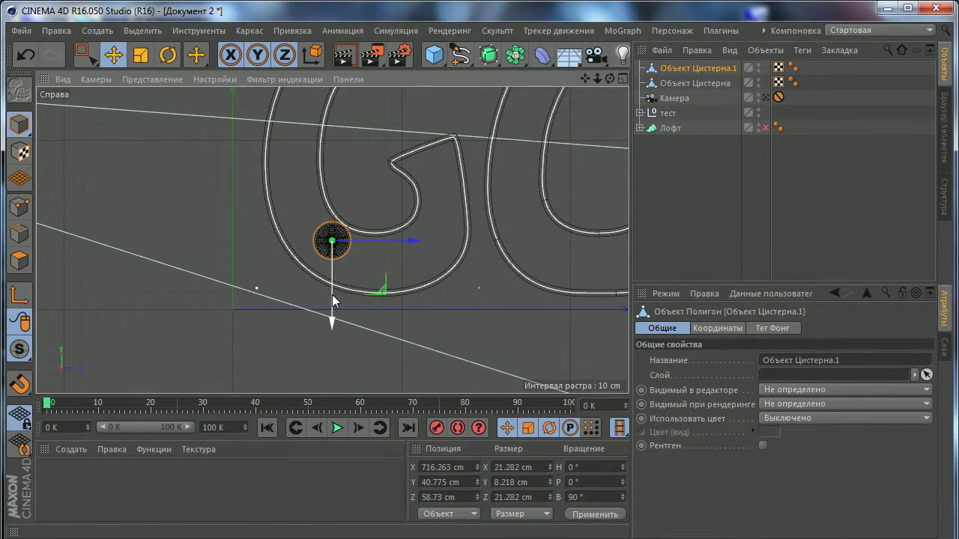
drag(332, 307, 332, 319)
scroll(431, 276, down, 4)
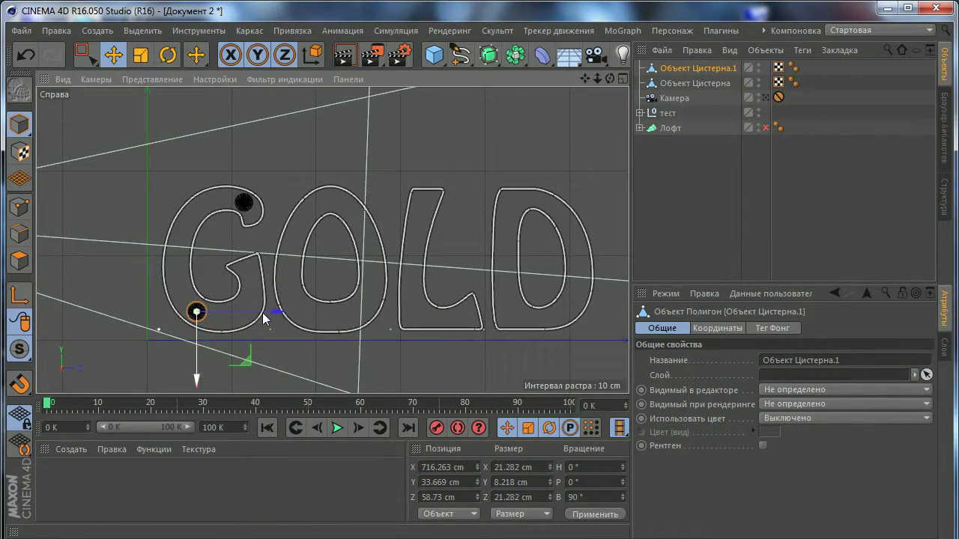
Copy the screw disc onto the bottom of the letter O
ctrl+drag(277, 312, 405, 319)
drag(334, 350, 341, 235)
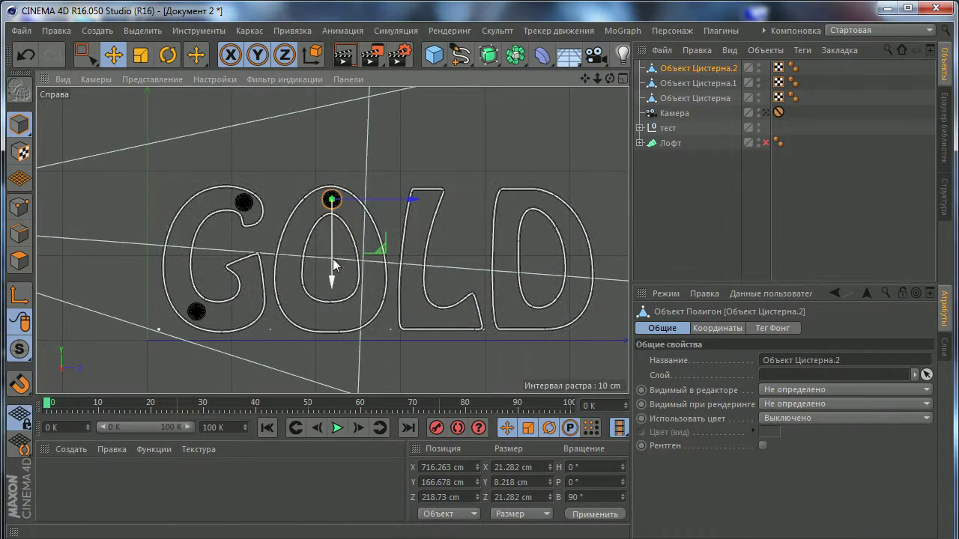
drag(334, 224, 320, 370)
drag(358, 310, 342, 355)
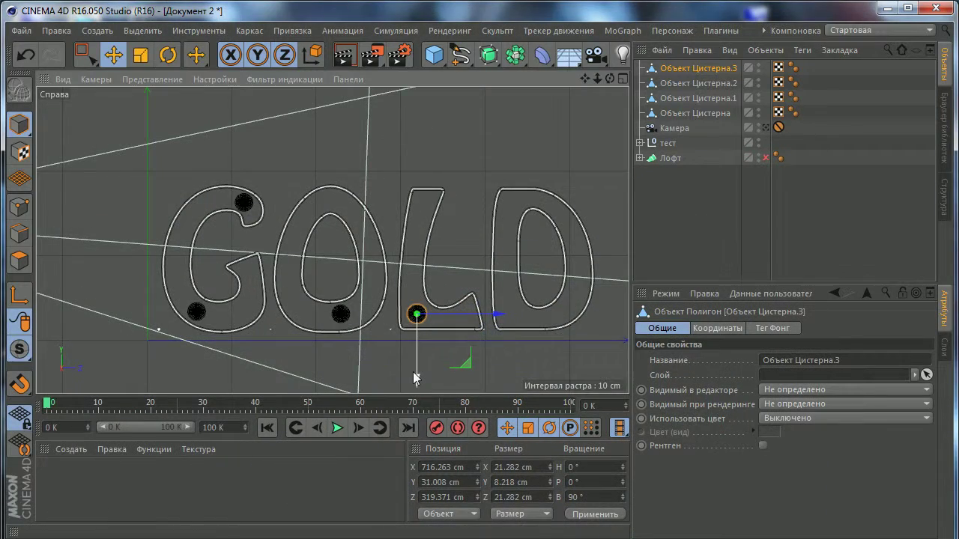
Place screw copies at the L's top and the D's ends, undoing a stray extra copy
drag(420, 346, 426, 254)
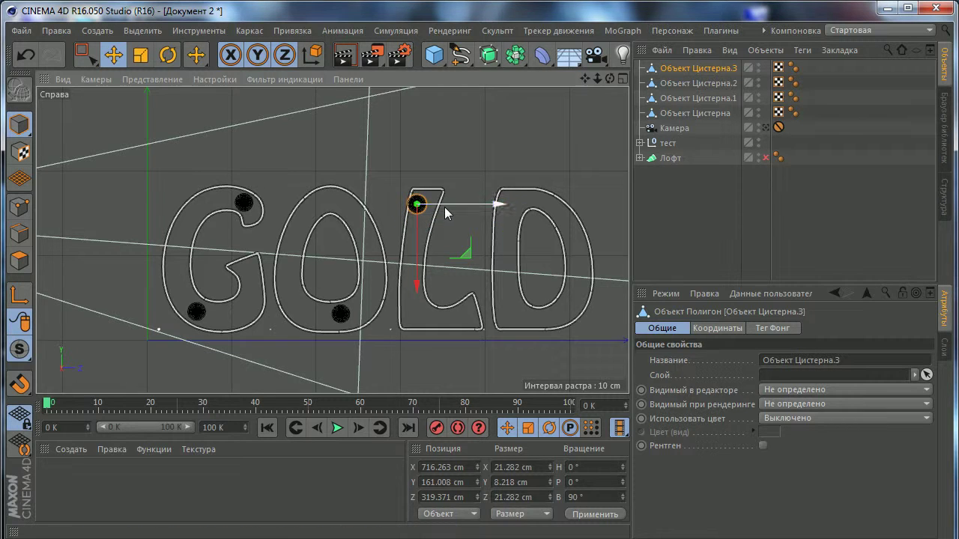
mouse_move(444, 206)
mouse_down()
mouse_move(573, 209)
mouse_move(566, 206)
mouse_up()
key(ctrl+z)
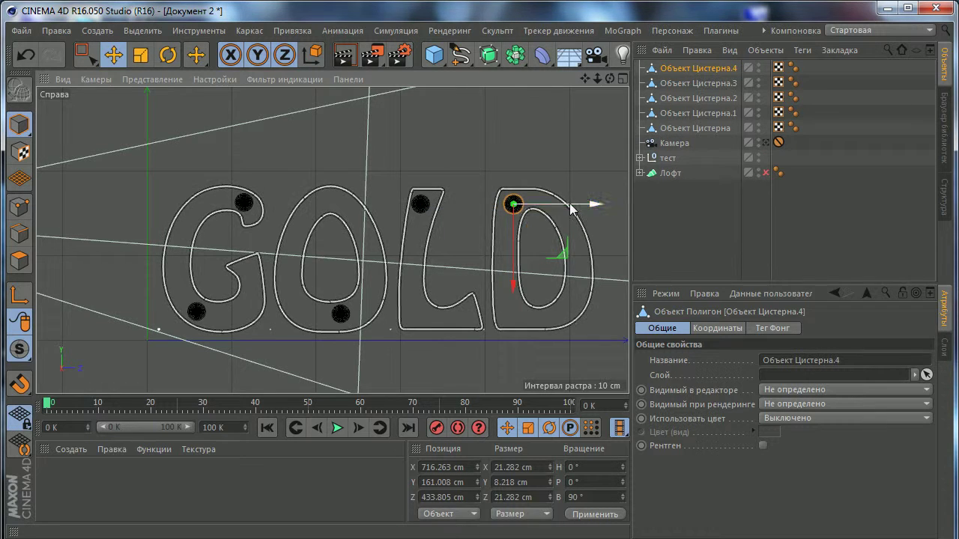
ctrl+drag(508, 242, 586, 313)
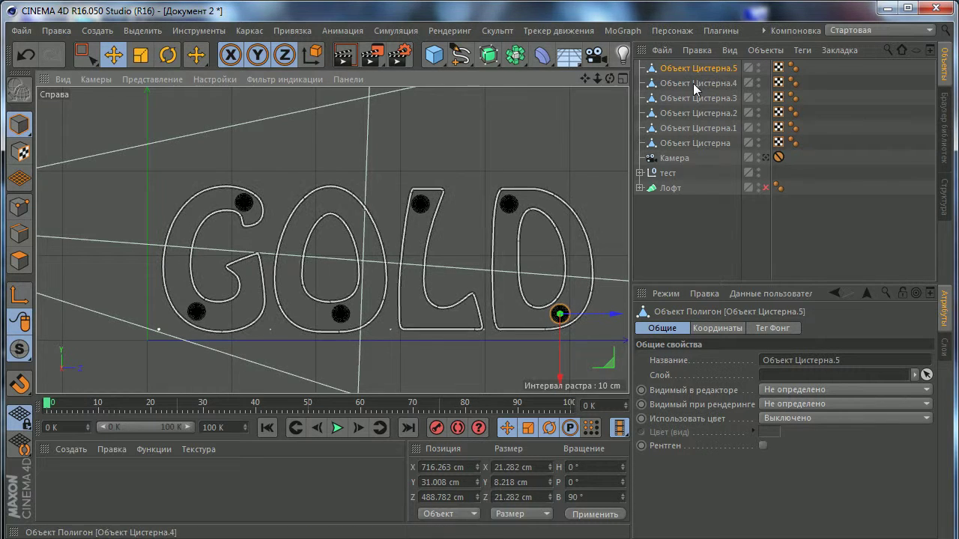
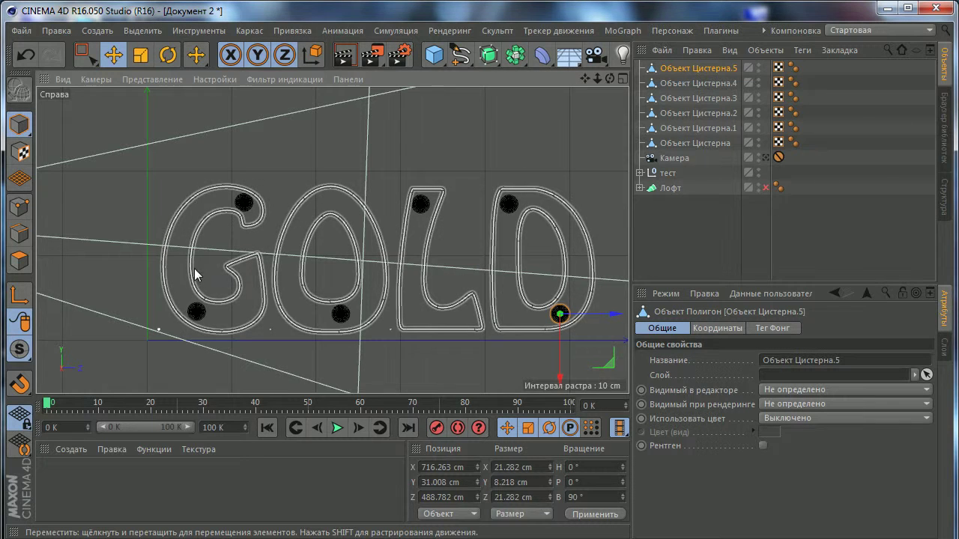
Duplicate a rivet object and delete the copy, leaving the six rivets unchanged
click(671, 71)
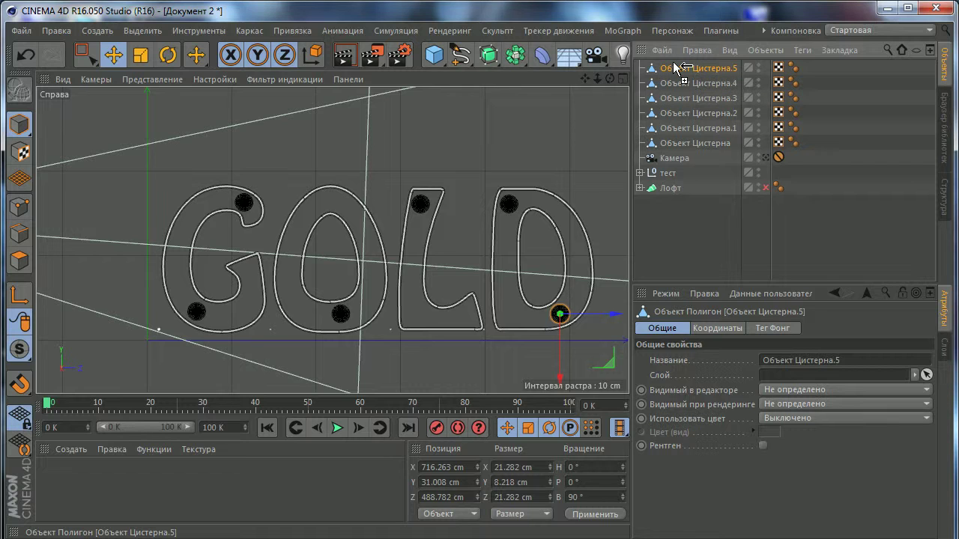
key(ctrl+c)
key(ctrl+v)
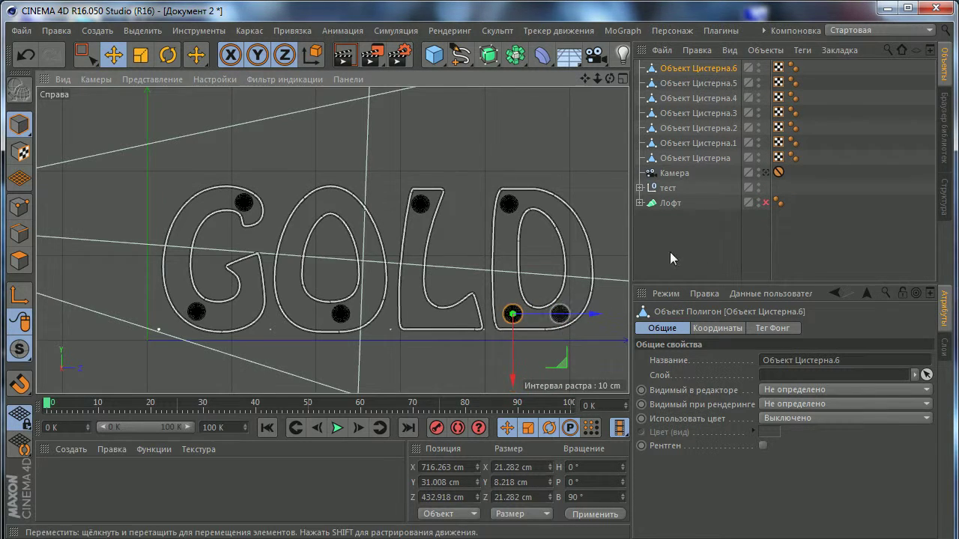
key(Delete)
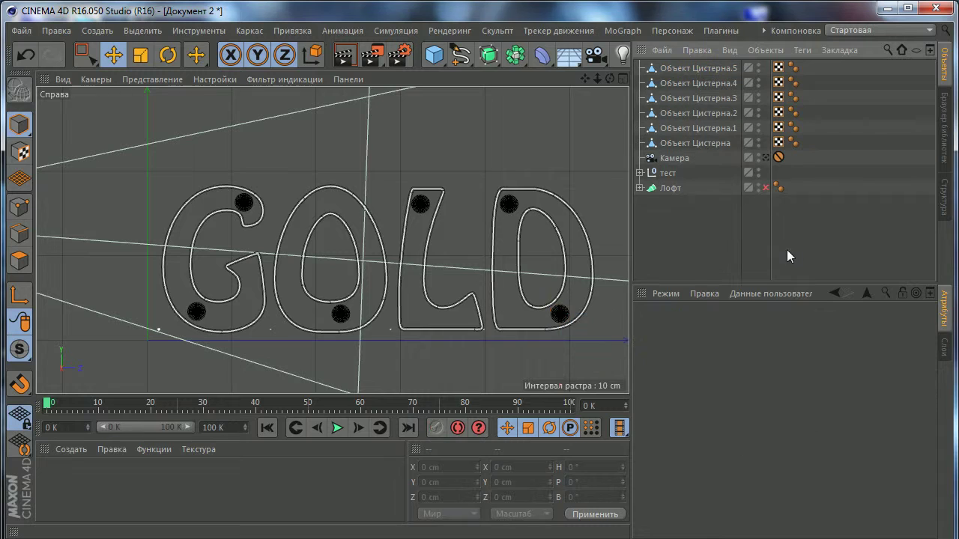
Maximise the Perspective view, orbit to face the GOLD lettering, and close the reference photo
middle_click(338, 284)
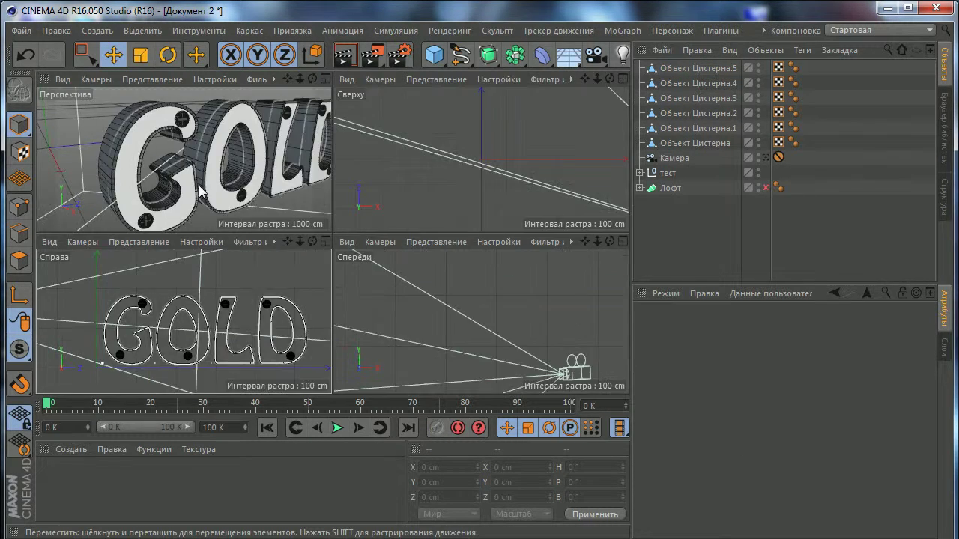
key(F1)
mouse_move(391, 266)
alt+mouse_down()
mouse_move(454, 263)
mouse_move(466, 249)
mouse_move(450, 251)
alt+mouse_up()
scroll(469, 248, down, 2)
scroll(469, 249, down, 2)
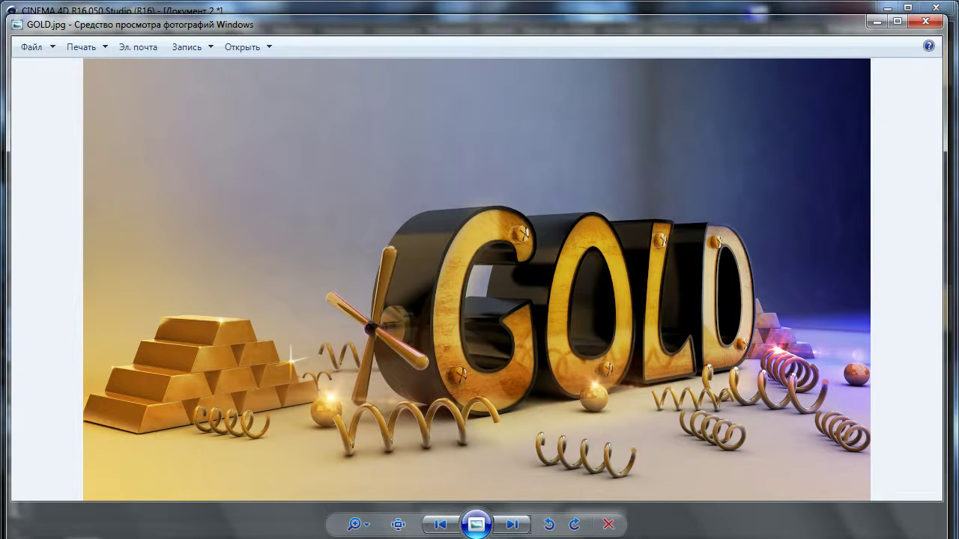
key(alt+F4)
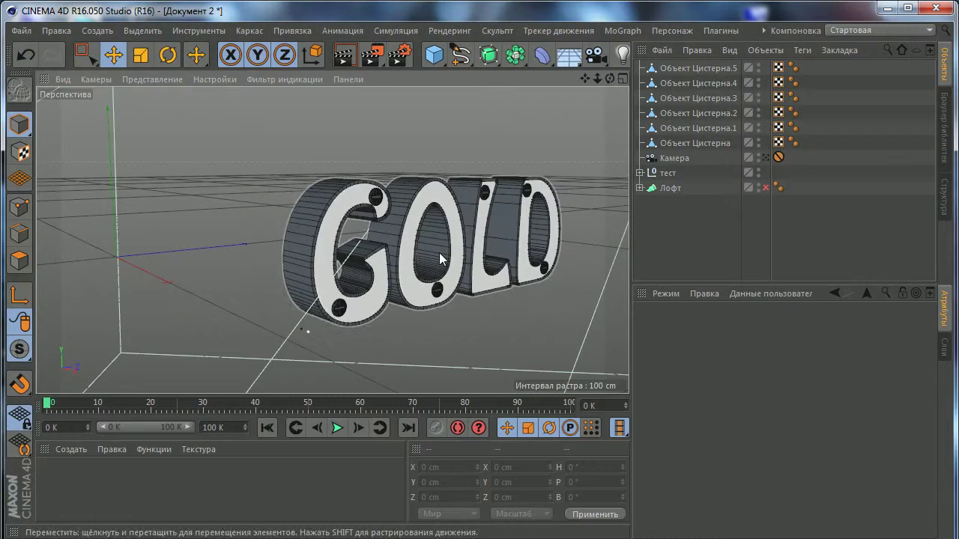
Create a spiral spline, rotate it -90° in pitch, and scale it under half size
scroll(442, 259, down, 3)
click(461, 54)
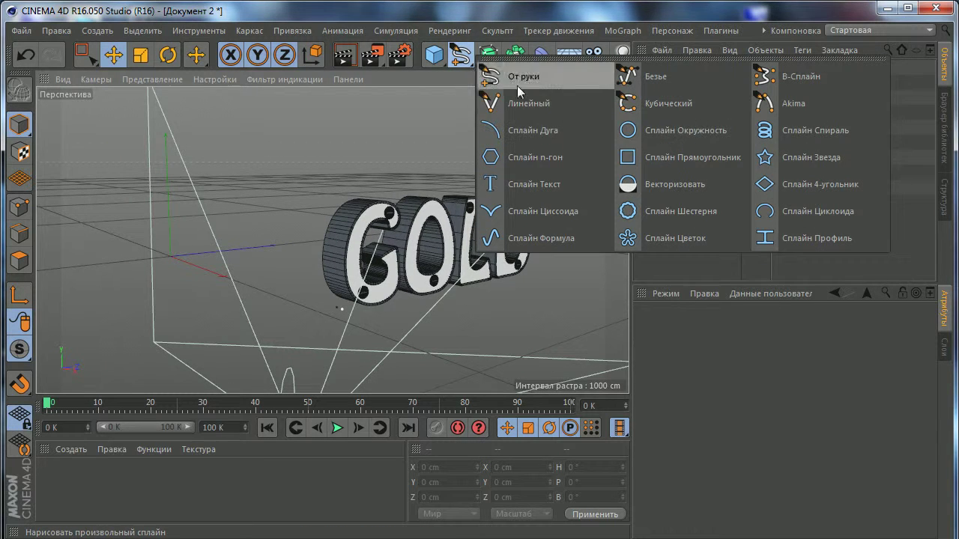
click(804, 131)
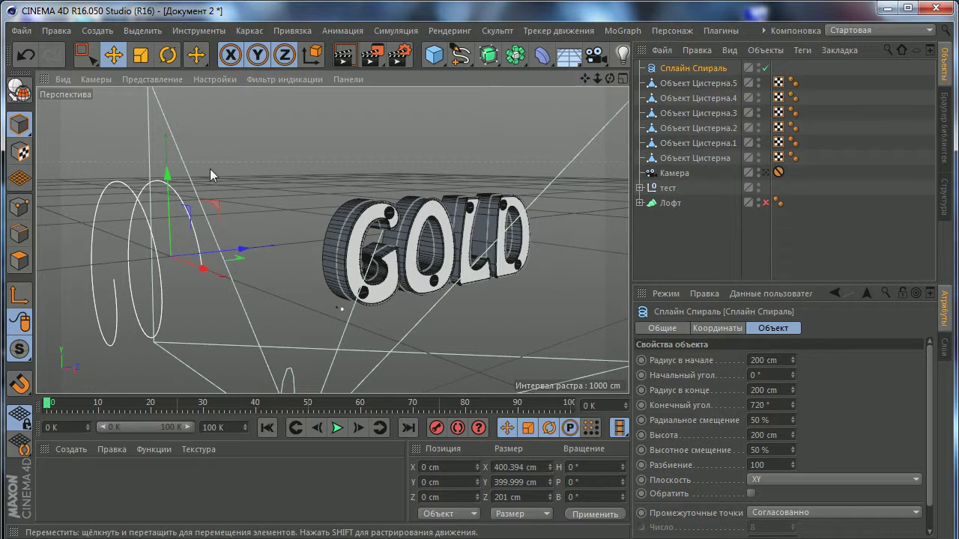
click(167, 56)
drag(144, 222, 254, 186)
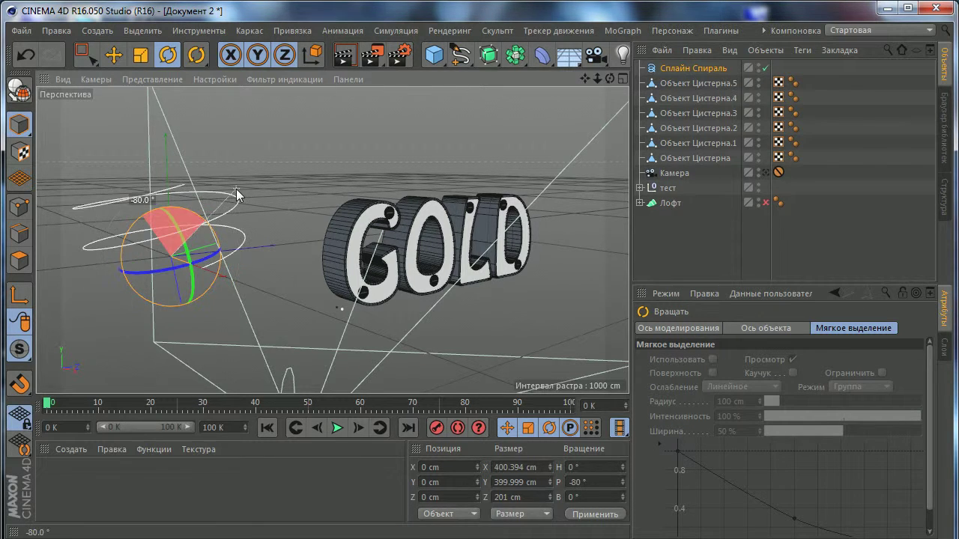
click(113, 54)
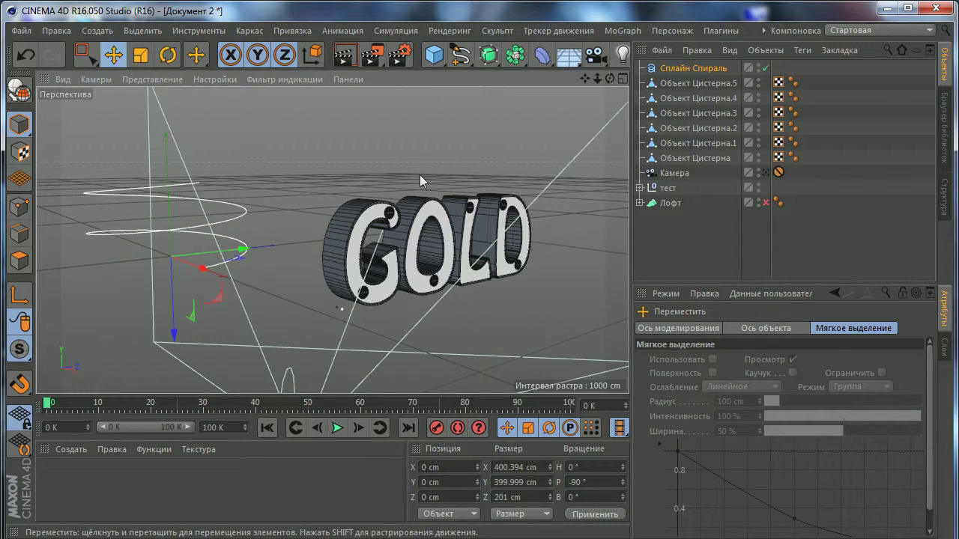
click(691, 69)
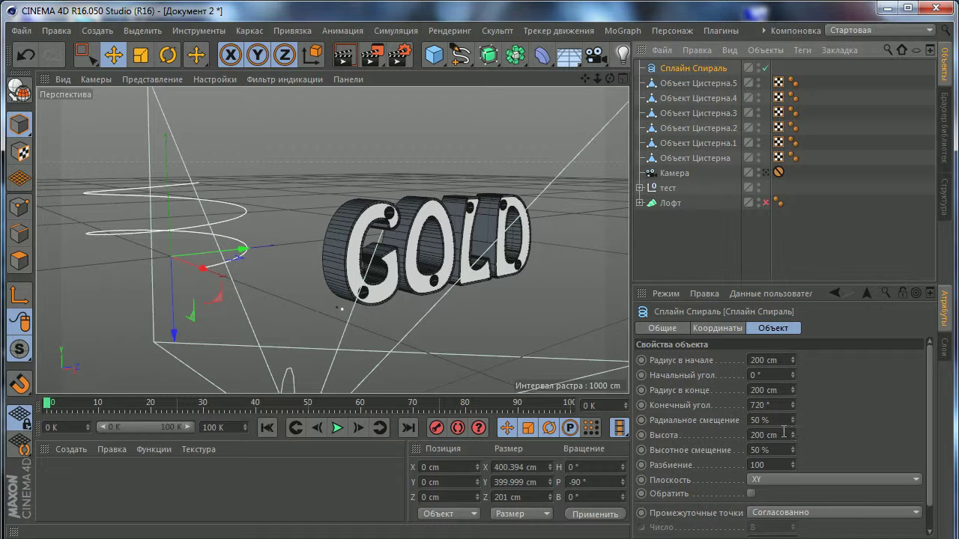
click(140, 54)
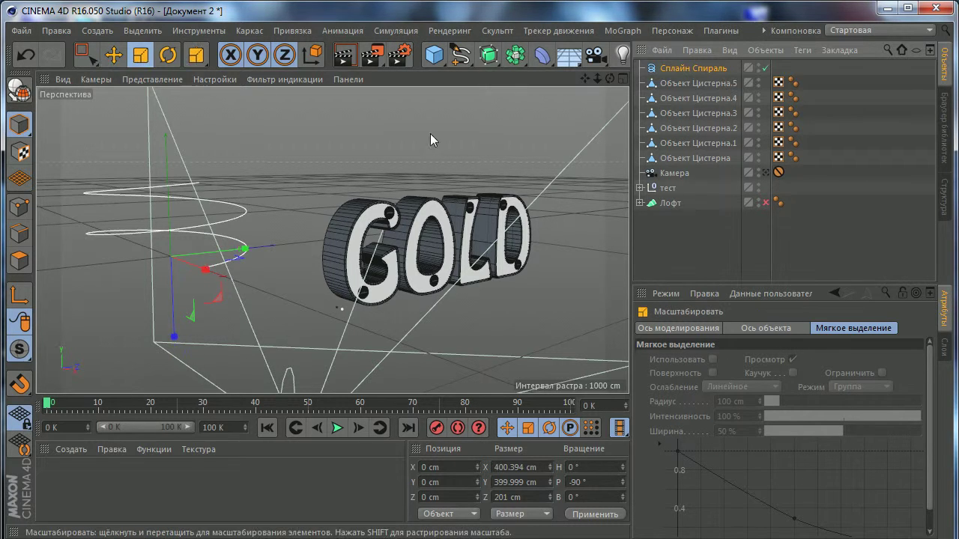
drag(430, 134, 155, 222)
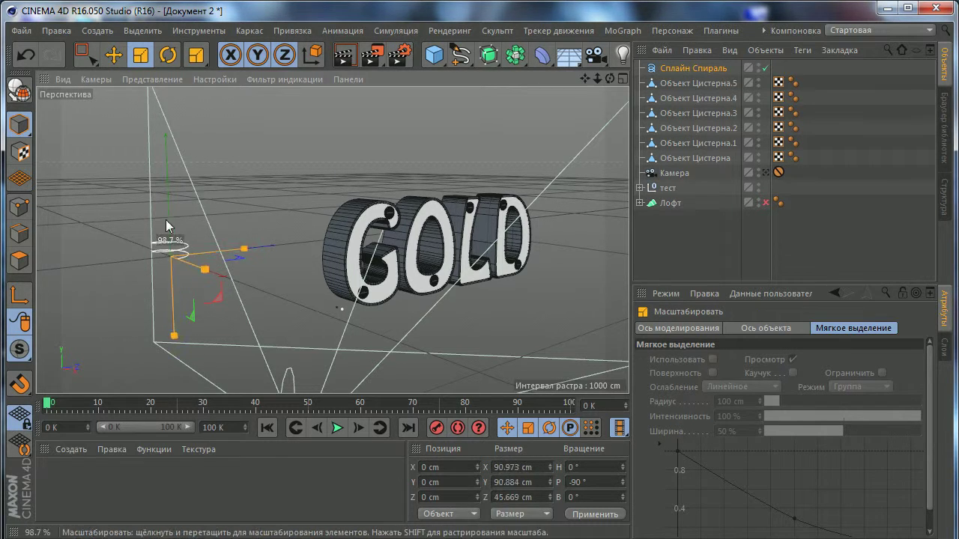
key(e)
Set the spiral's End Angle to 1500° and Height to 232.16 cm
scroll(157, 233, up, 3)
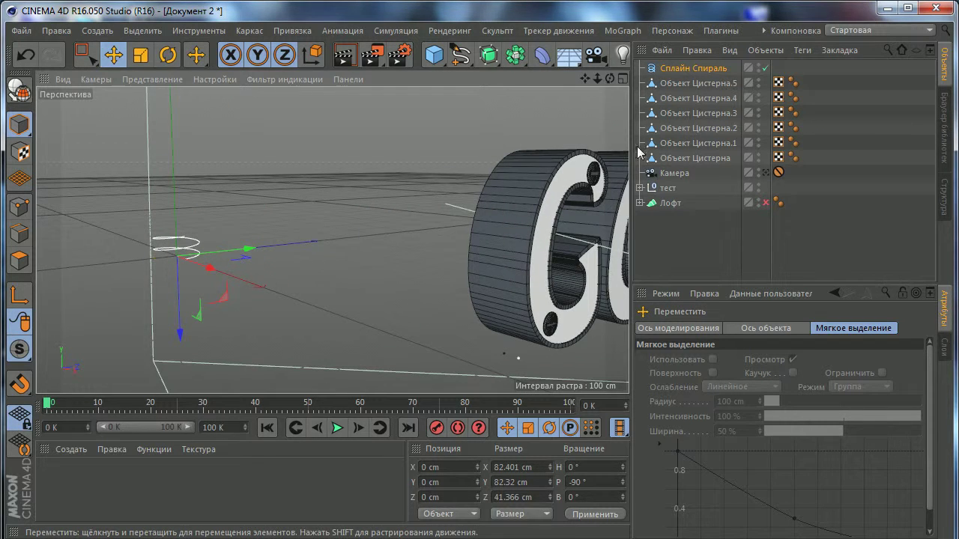
click(682, 68)
scroll(312, 300, down, 4)
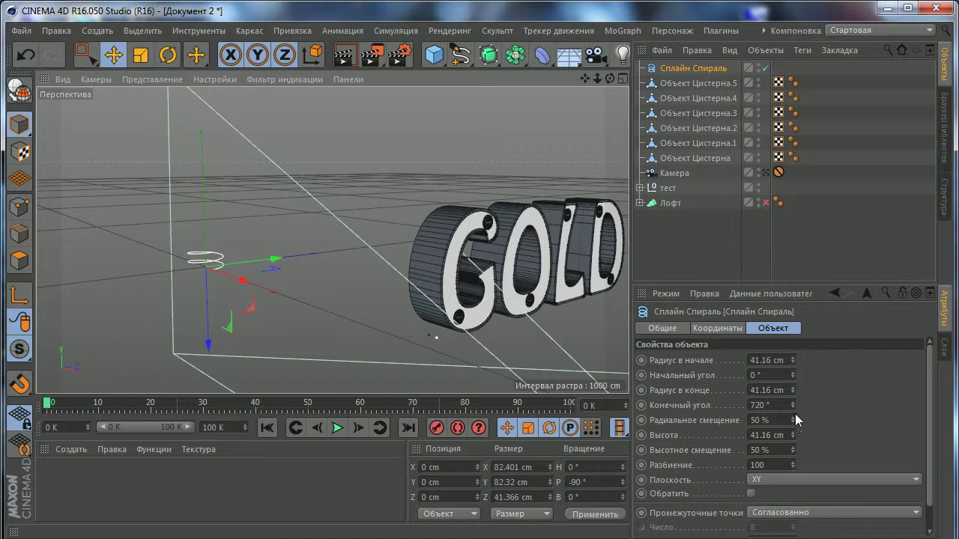
drag(792, 404, 792, 394)
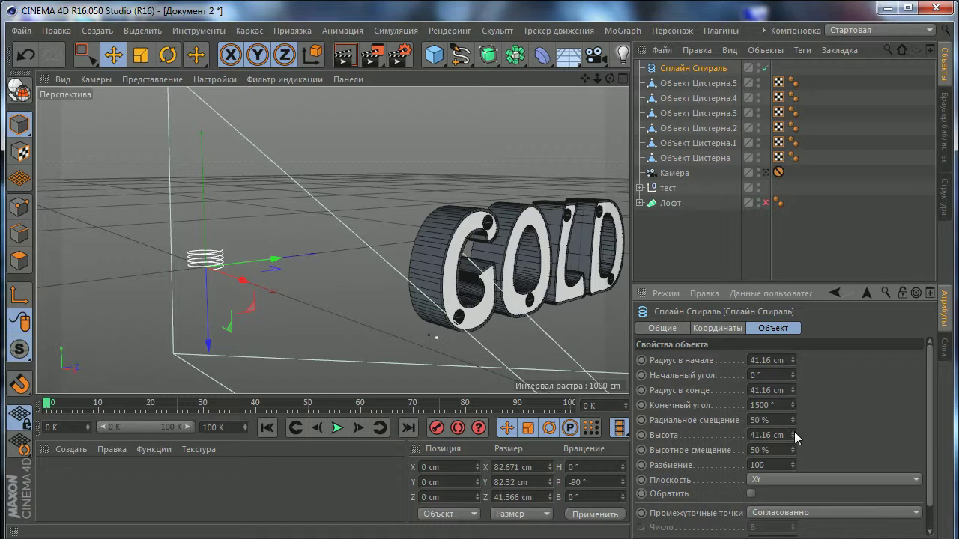
drag(794, 433, 793, 412)
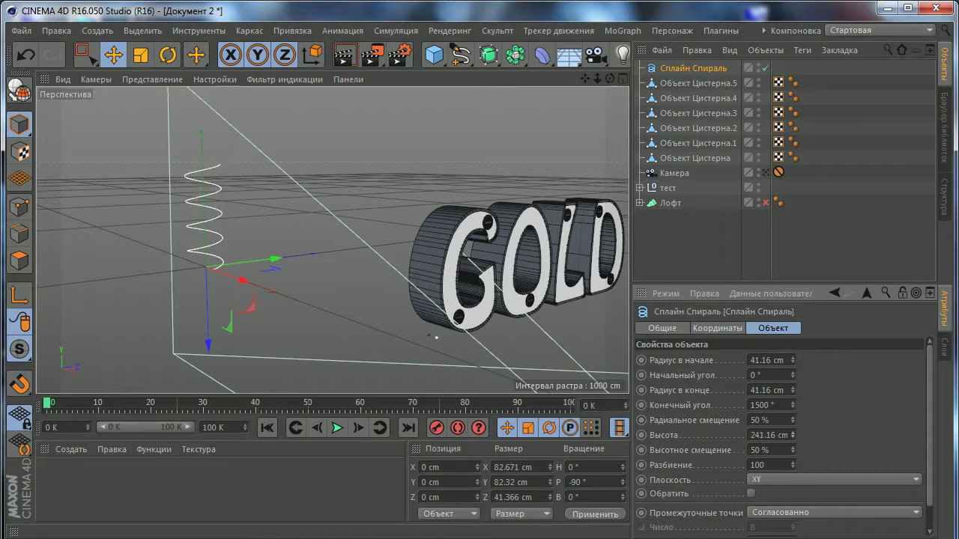
drag(794, 432, 274, 199)
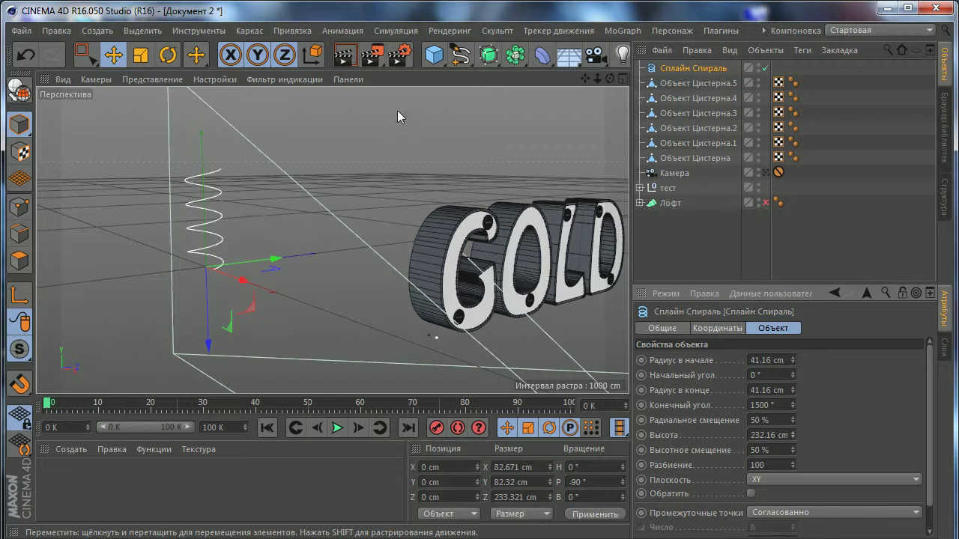
Create a Circle spline and a Sweep generator
click(464, 59)
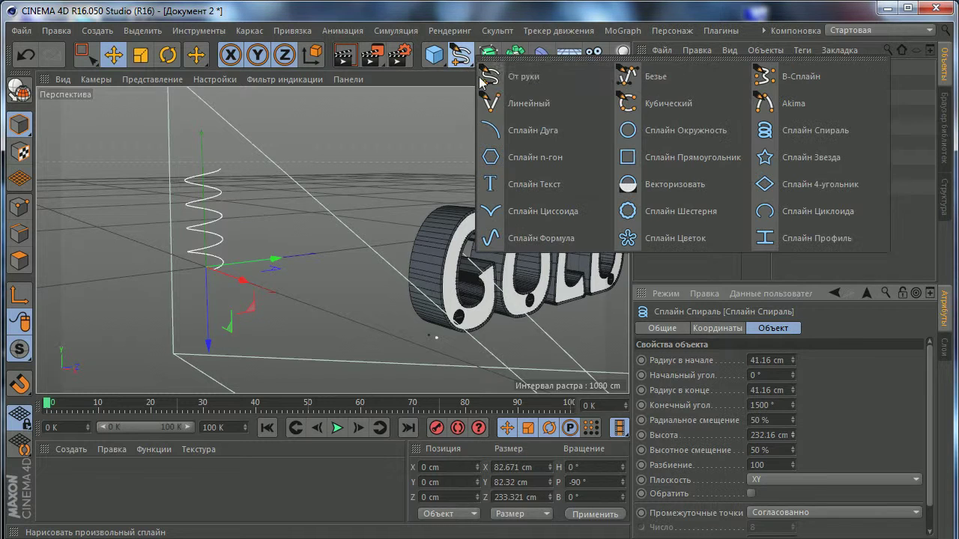
click(649, 131)
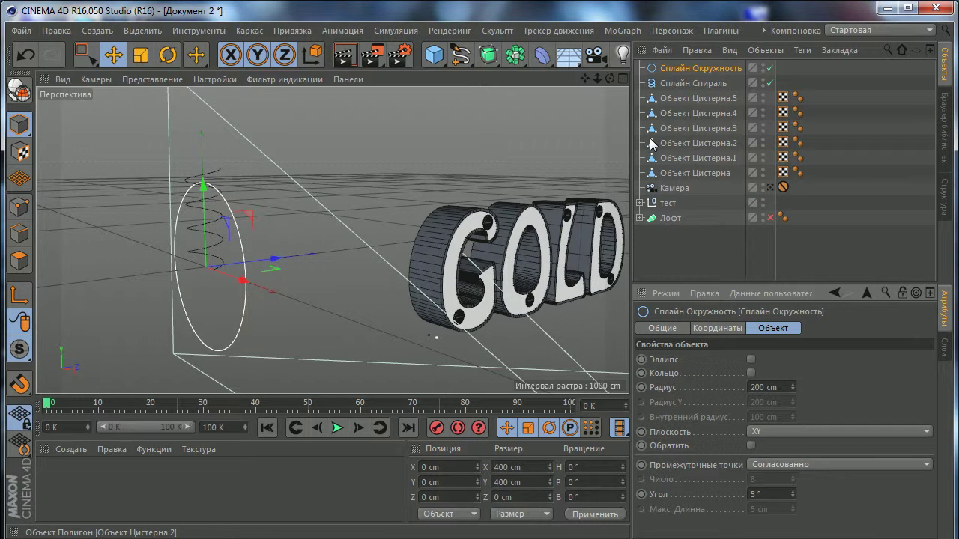
click(488, 54)
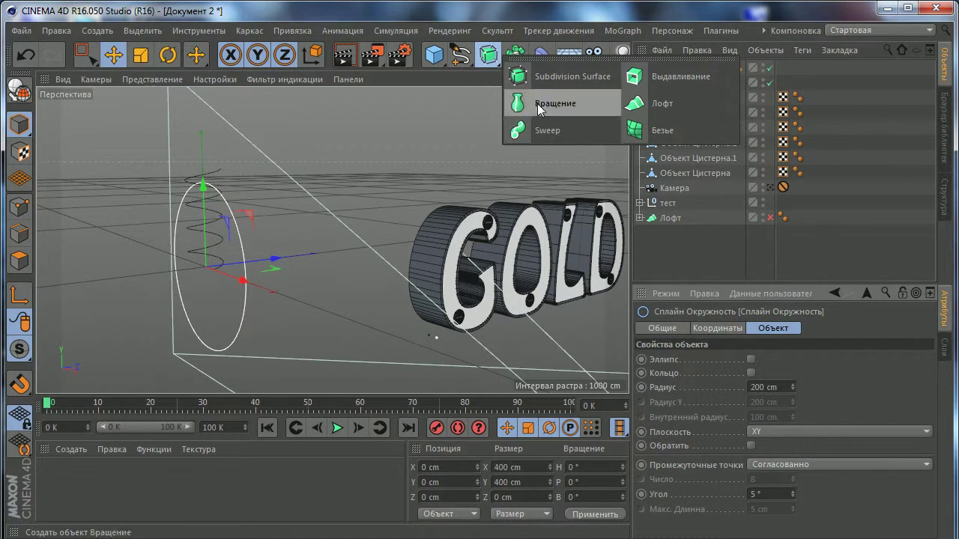
click(97, 31)
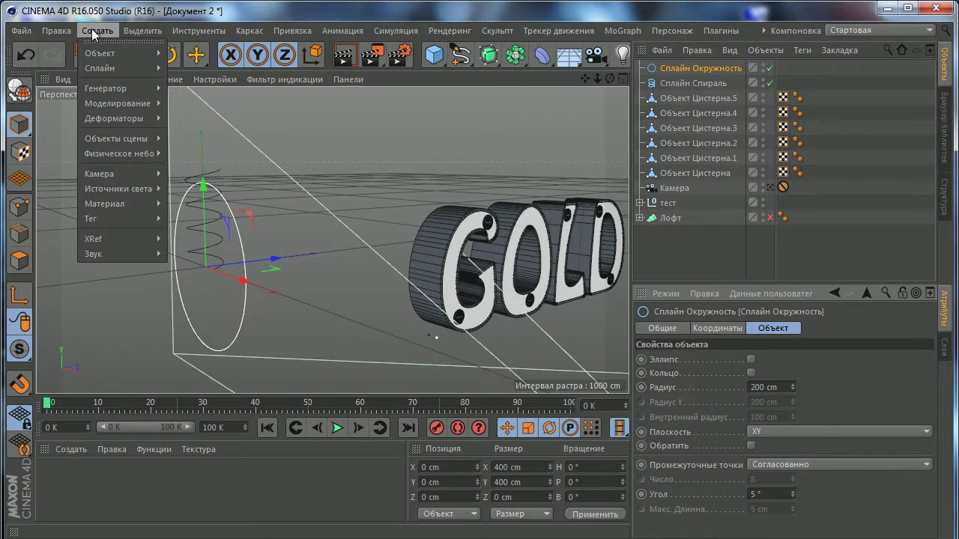
click(488, 31)
click(488, 54)
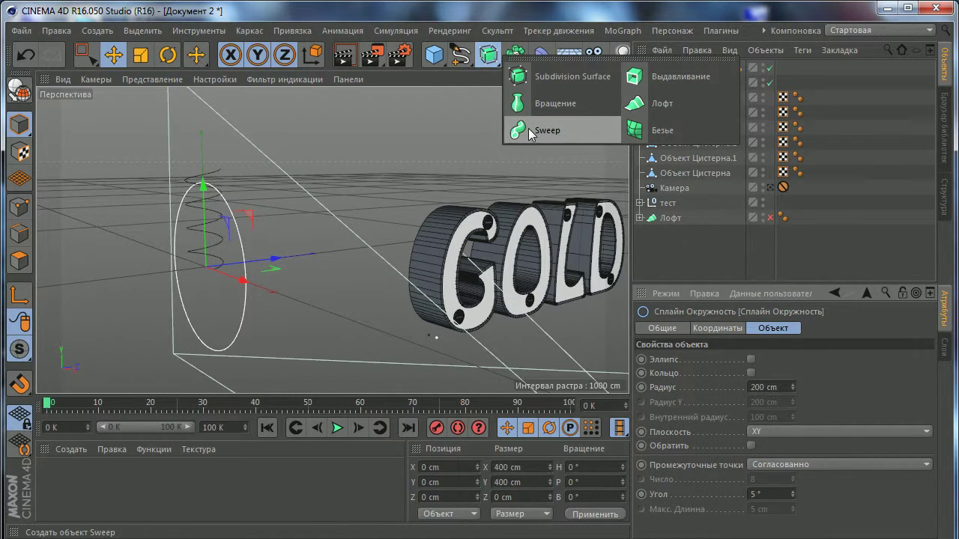
click(531, 132)
Nest the circle as profile and the spiral as path inside the Sweep
click(664, 100)
click(679, 84)
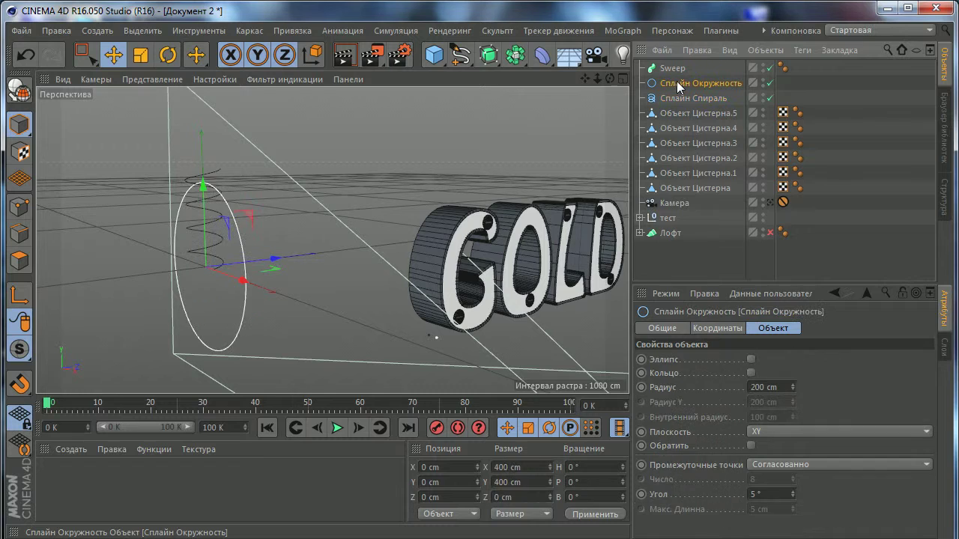
drag(680, 72, 678, 71)
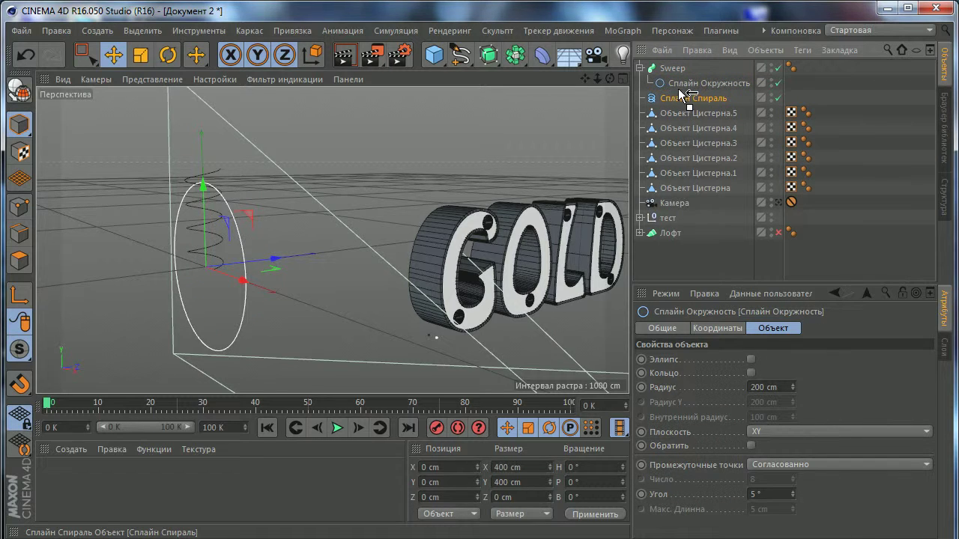
drag(682, 95, 680, 95)
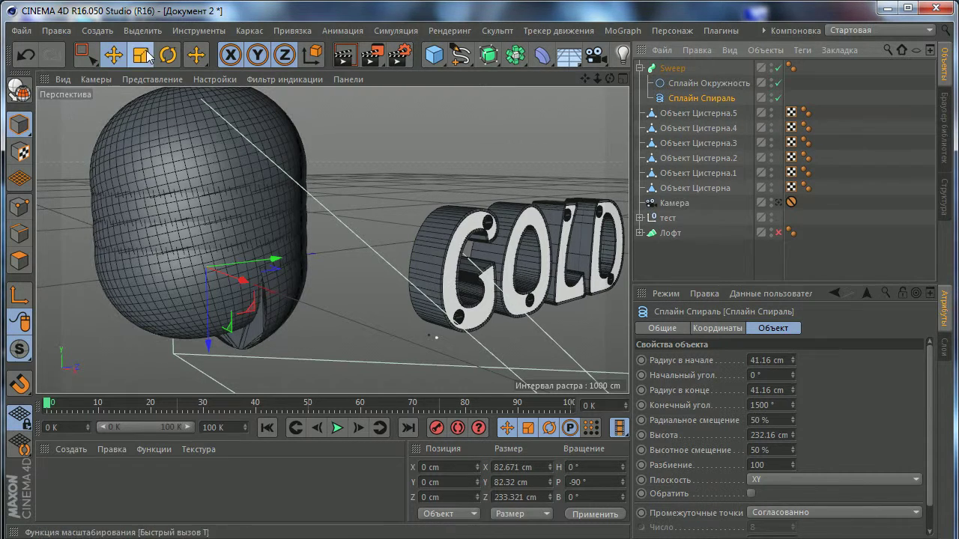
Shrink the circle profile to a 5 cm radius and reselect the Sweep
click(141, 56)
click(696, 83)
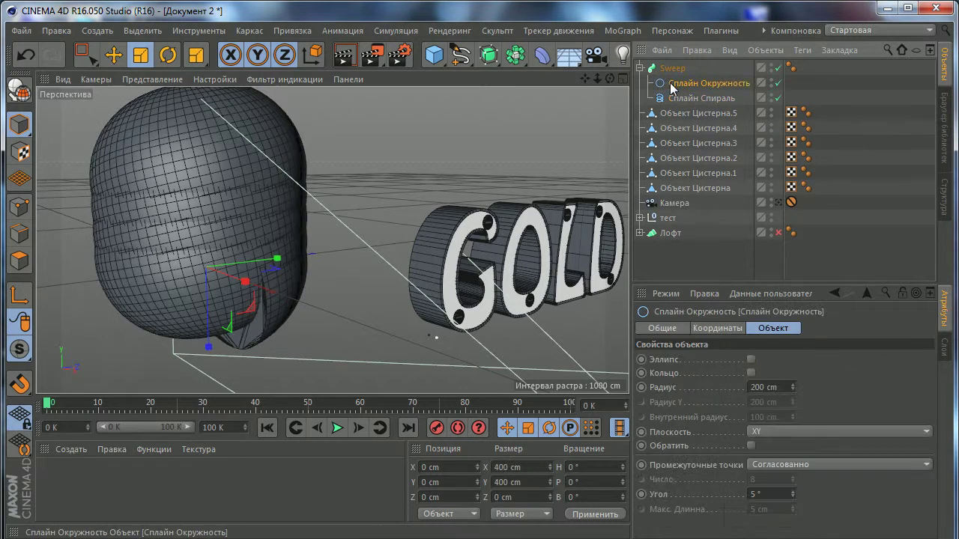
click(141, 56)
drag(352, 147, 310, 238)
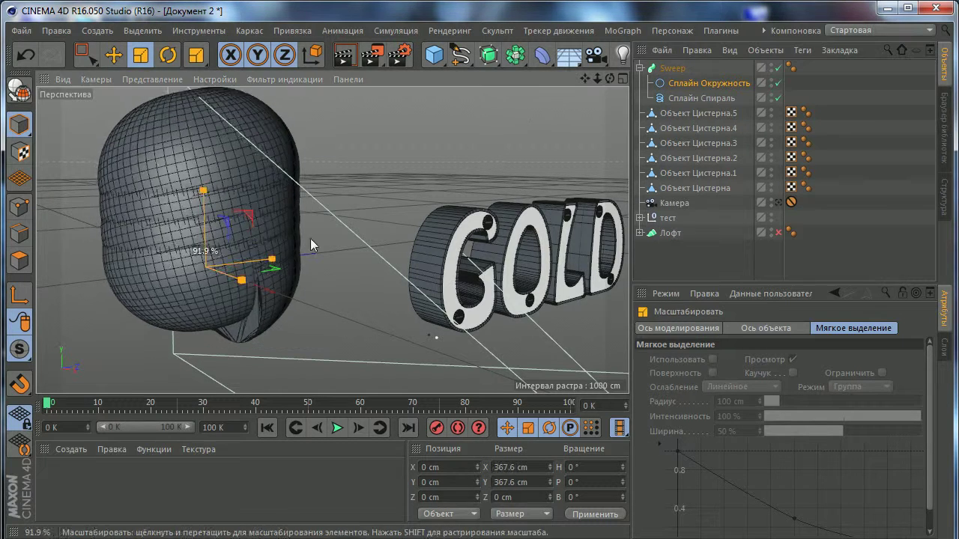
click(696, 83)
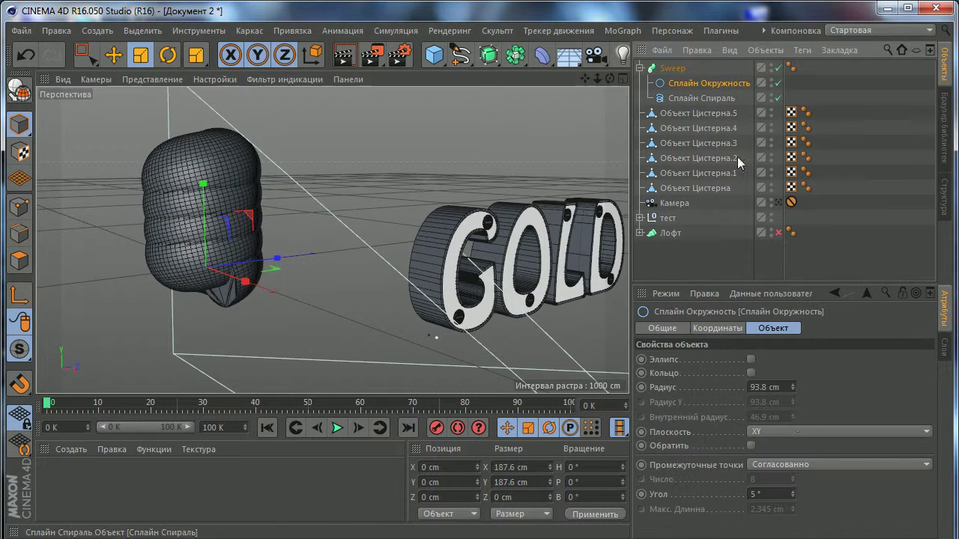
click(790, 387)
text(5)
key(Return)
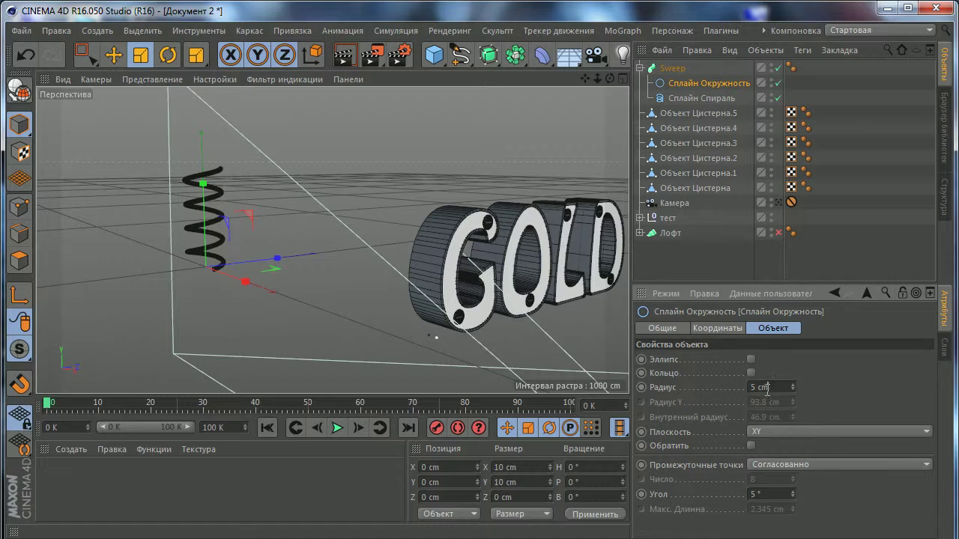
click(113, 54)
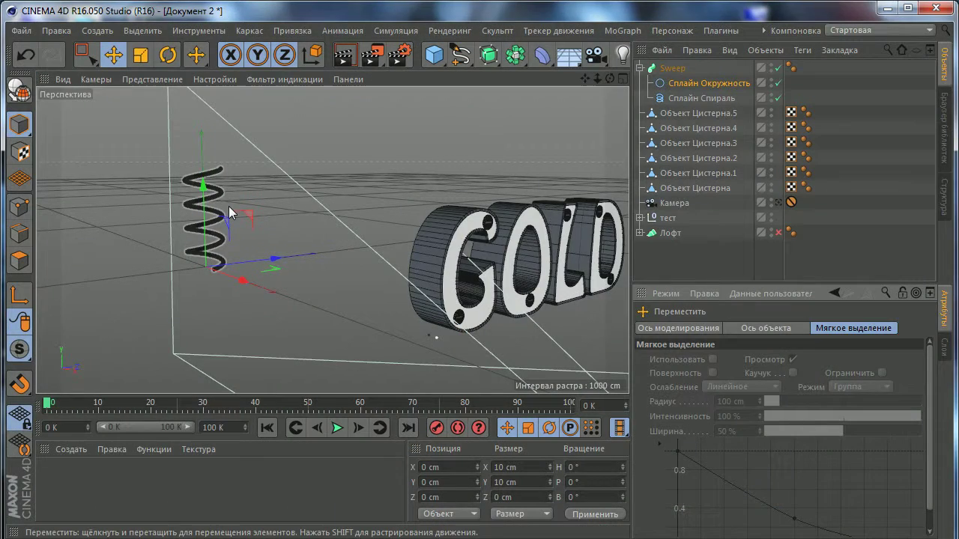
click(672, 69)
Collapse the Sweep and move the spring over to the GOLD text
click(639, 68)
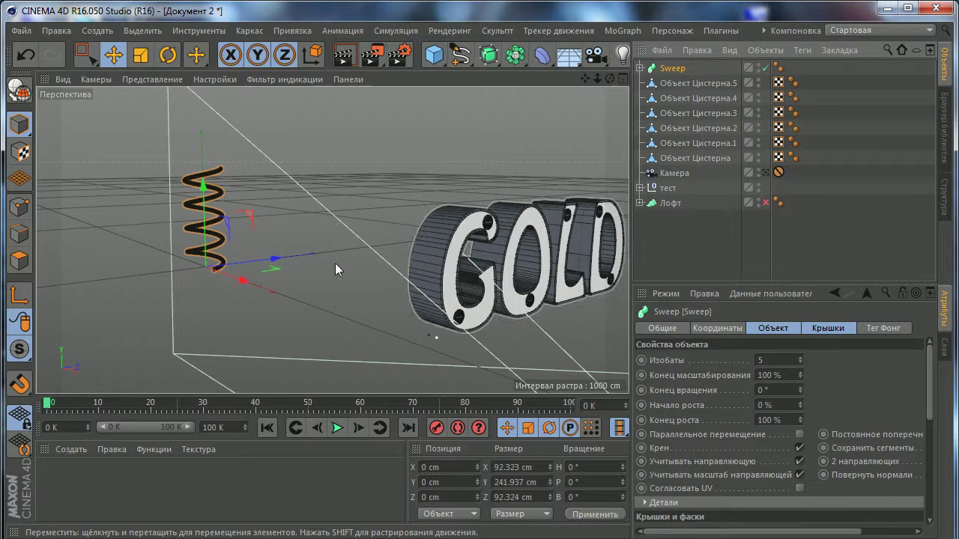
middle_click(231, 277)
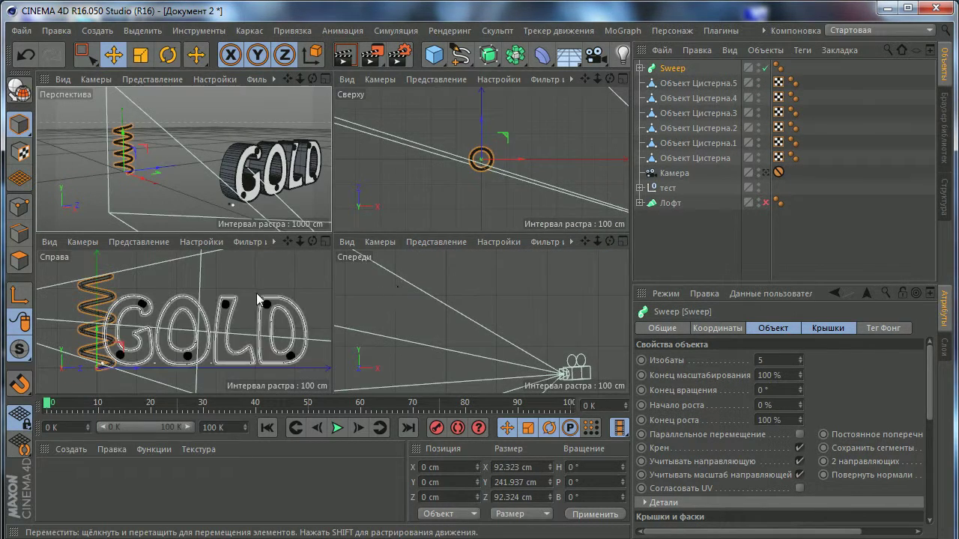
middle_click(259, 197)
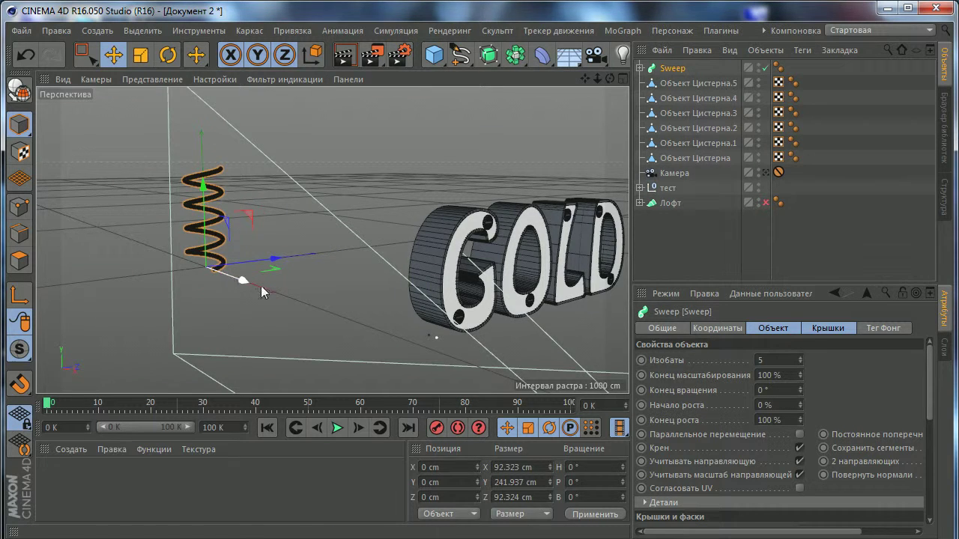
drag(260, 285, 494, 344)
scroll(278, 149, down, 5)
Raise the spring upward in the maximised front view
click(168, 56)
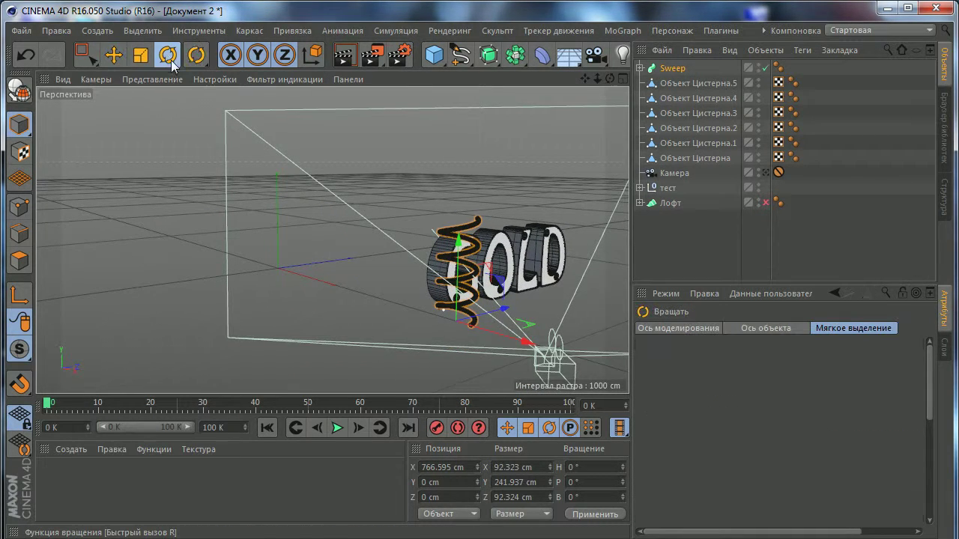
middle_click(525, 262)
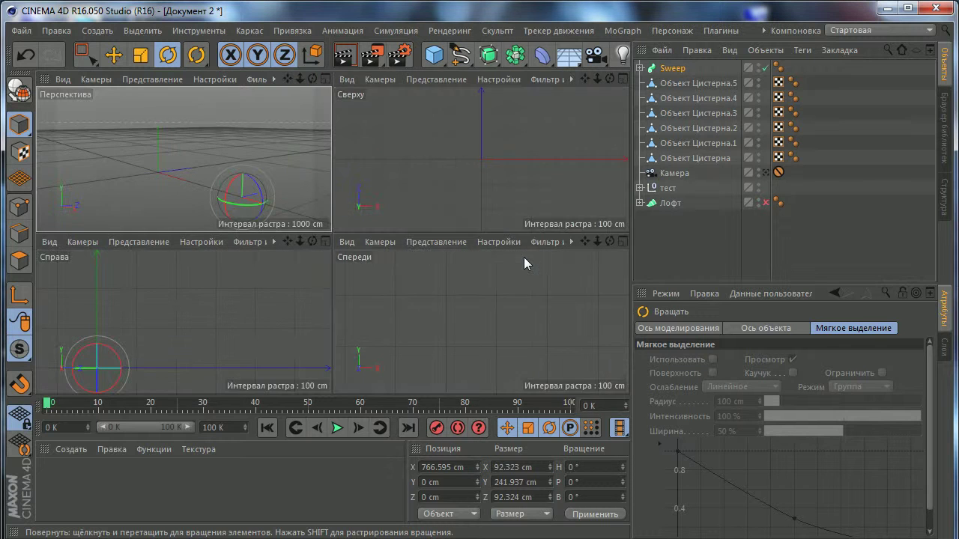
middle_click(408, 308)
middle_drag(303, 330, 396, 277)
scroll(376, 278, up, 3)
scroll(375, 278, up, 3)
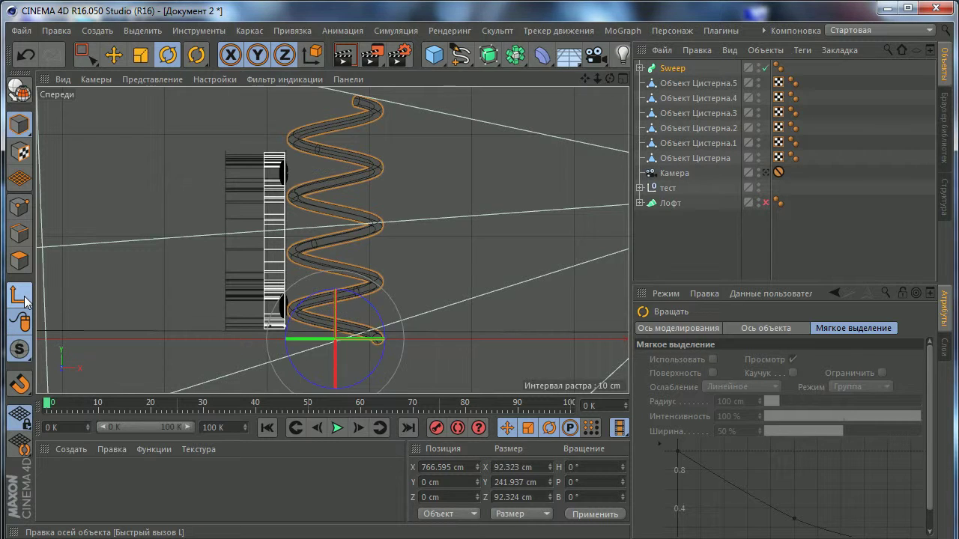
click(659, 68)
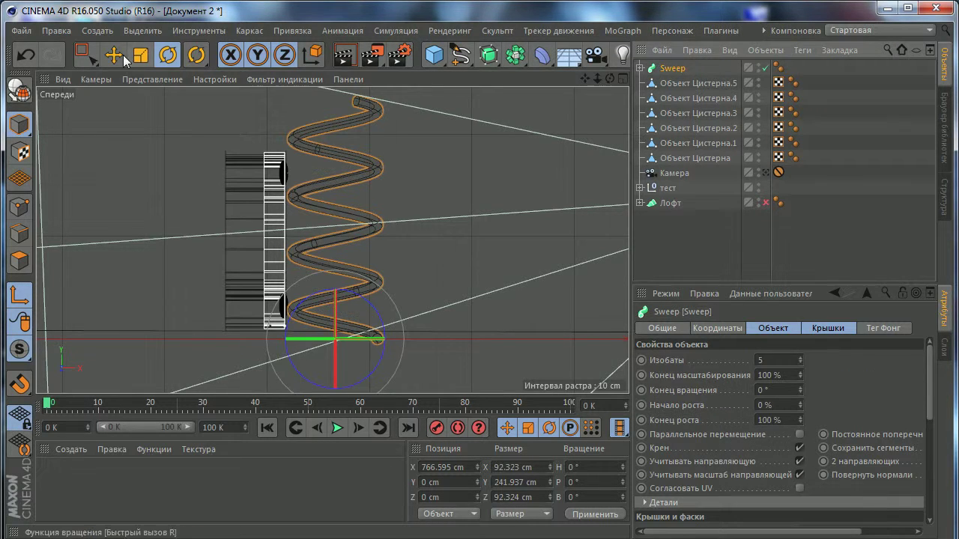
click(114, 54)
drag(335, 260, 343, 126)
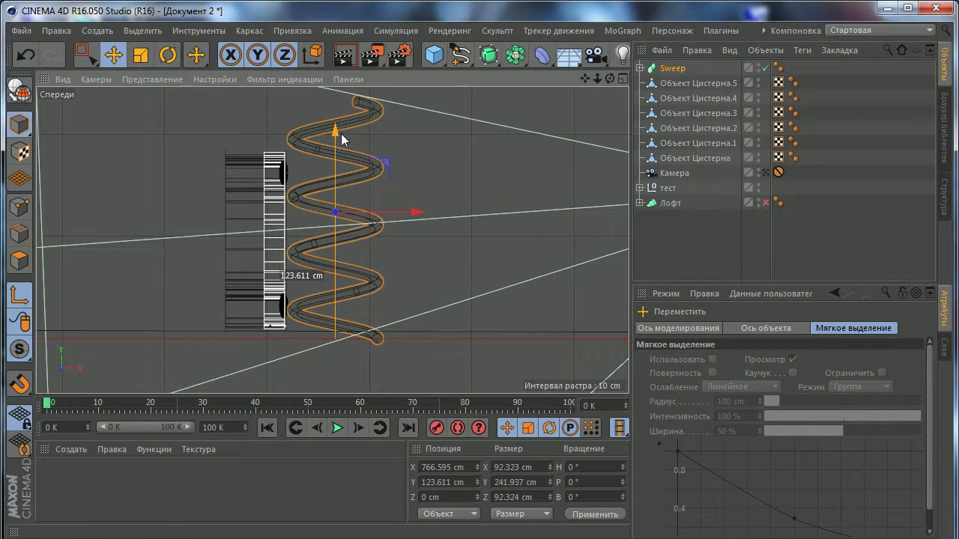
Turn the spring onto its side with a 90° pitch rotation
middle_click(353, 167)
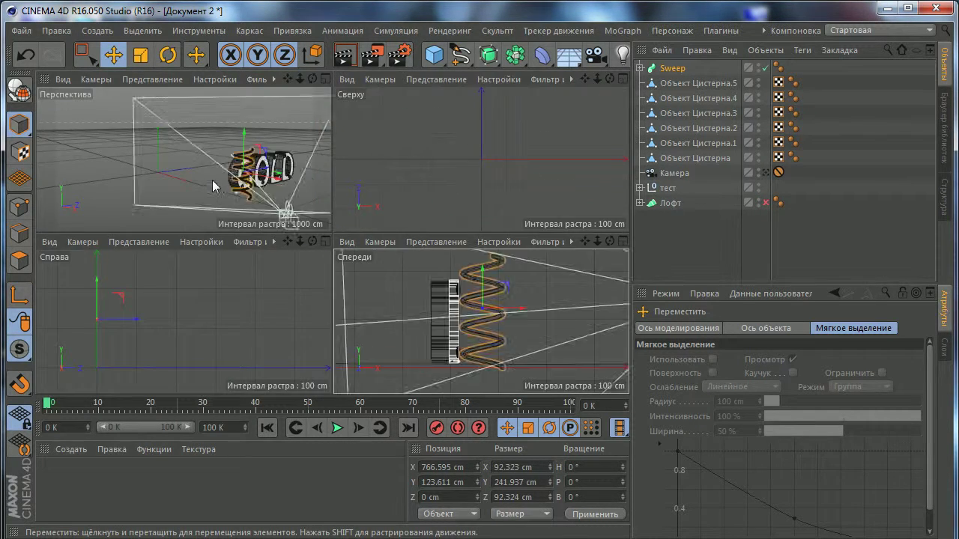
middle_click(212, 180)
key(r)
drag(426, 279, 407, 304)
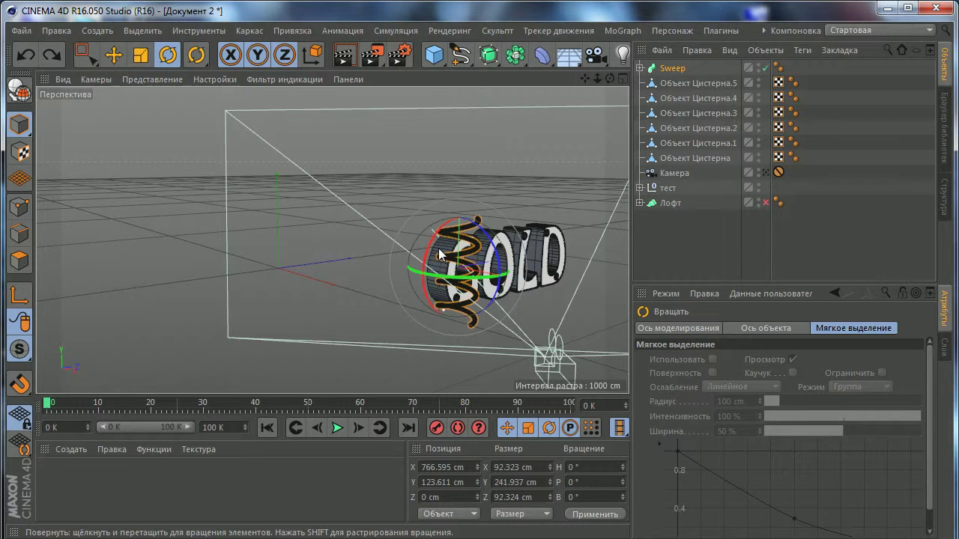
key(ctrl+z)
click(429, 249)
mouse_move(430, 249)
mouse_down()
mouse_move(412, 315)
mouse_move(410, 396)
mouse_up()
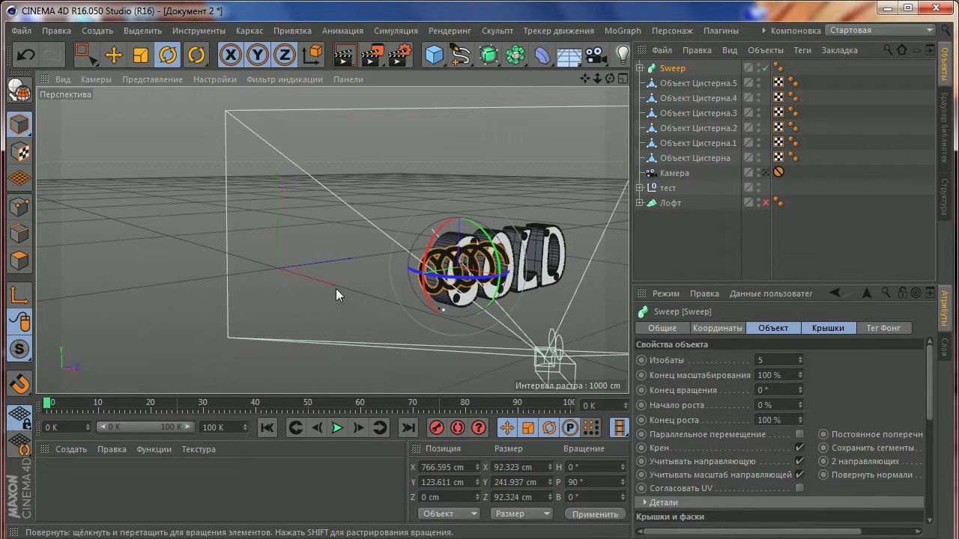
Tilt the coil to -30° bank and lower it toward the ground
middle_click(336, 293)
middle_click(432, 306)
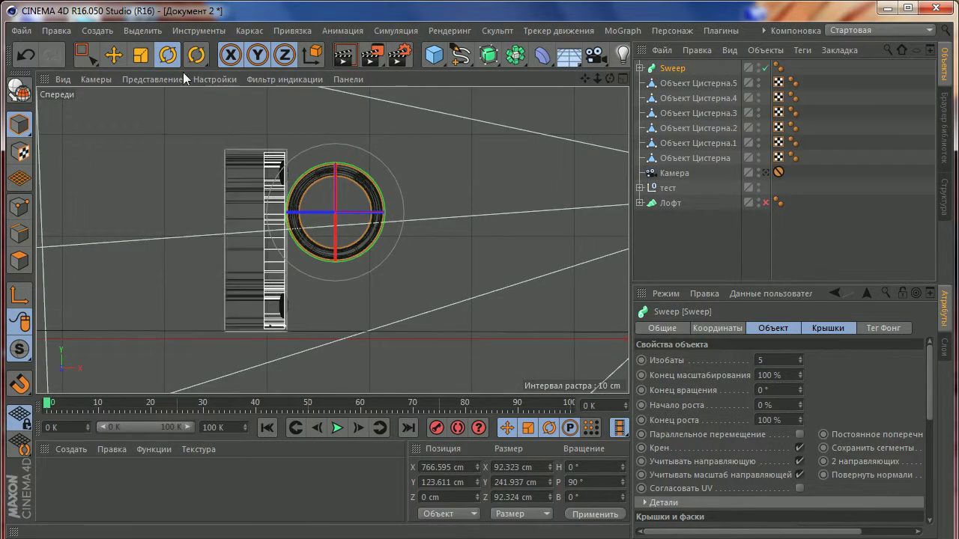
drag(360, 214, 305, 217)
key(e)
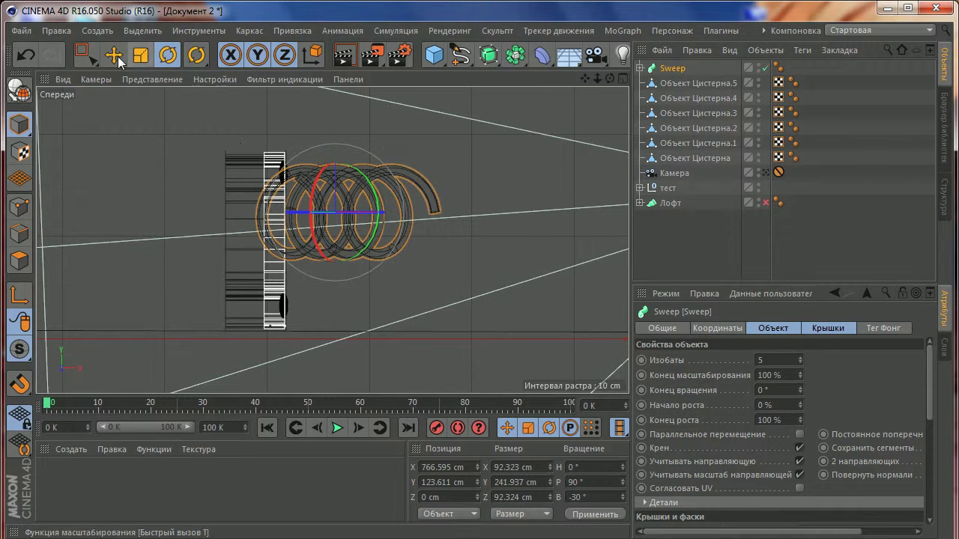
drag(337, 134, 342, 206)
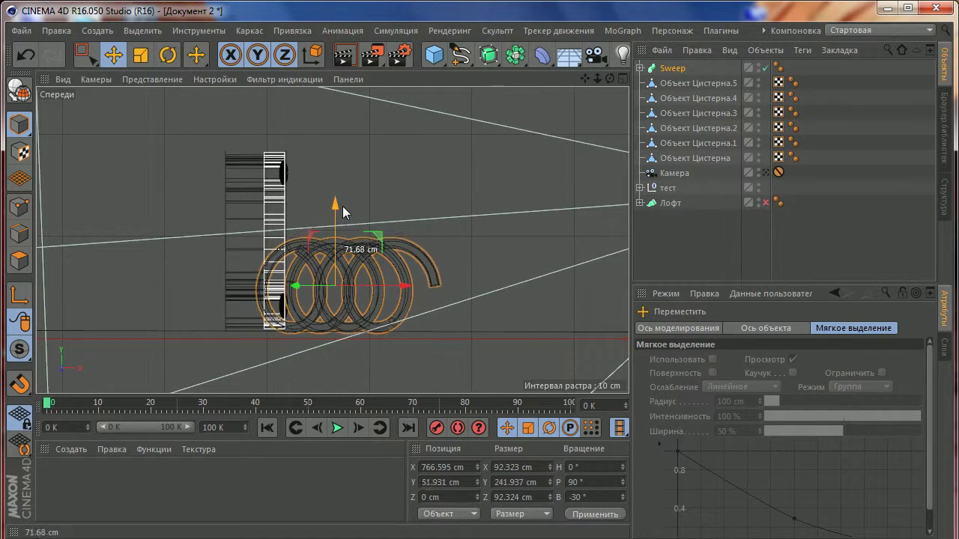
Re-enable the Loft backdrop and slide the spring in front of the letters
click(764, 202)
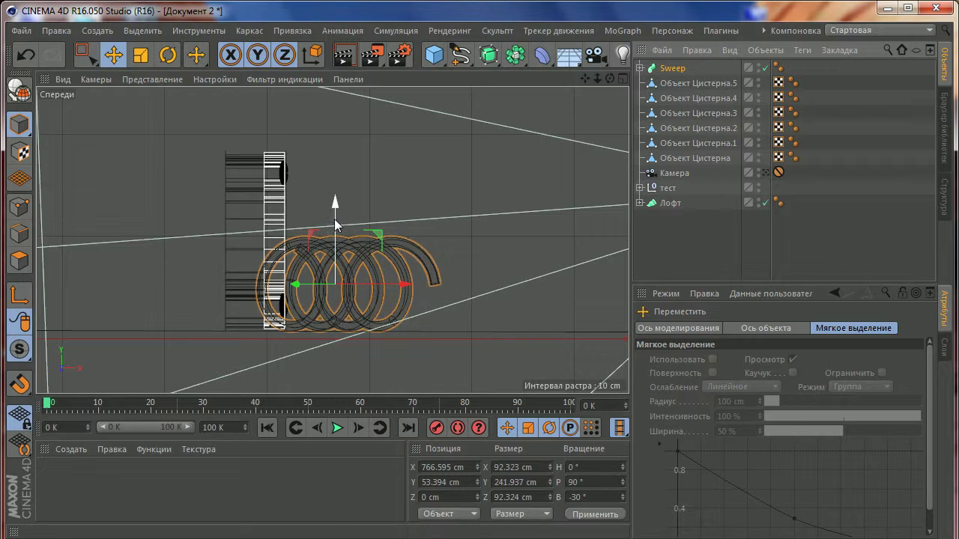
drag(335, 217, 335, 208)
scroll(372, 307, up, 3)
drag(374, 286, 544, 286)
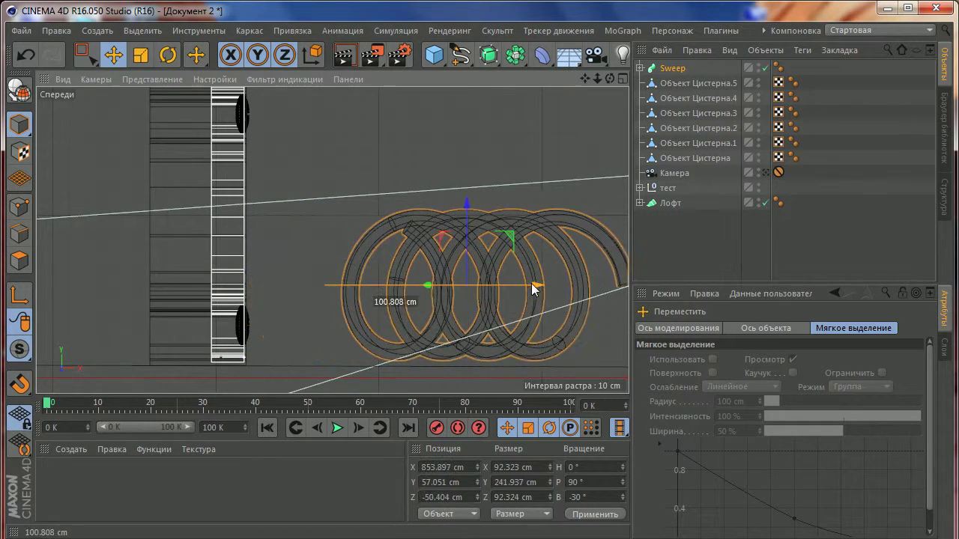
drag(495, 225, 493, 232)
Orbit to a lower view of the letters, trying and undoing a spring scale
middle_click(493, 232)
middle_click(300, 191)
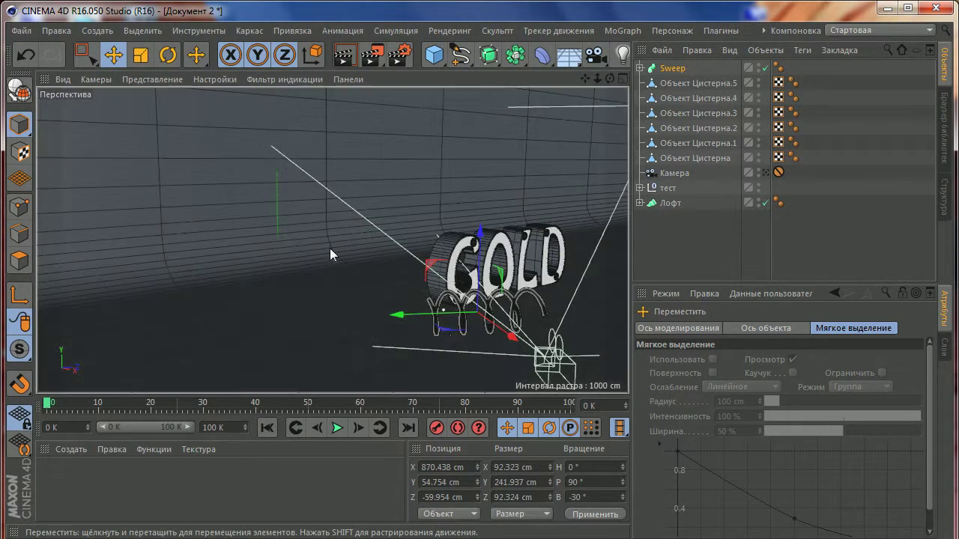
scroll(331, 253, down, 1)
scroll(534, 319, up, 2)
alt+drag(533, 319, 208, 145)
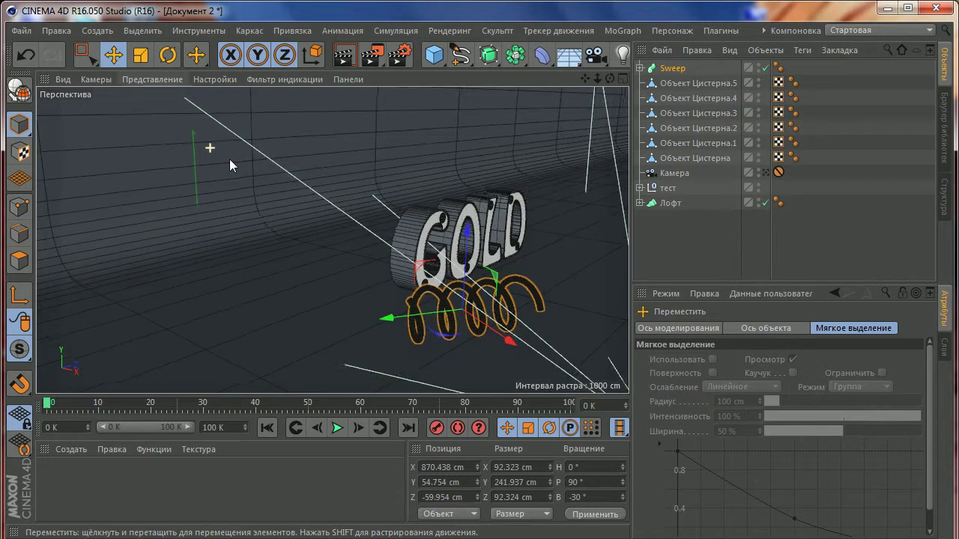
click(140, 55)
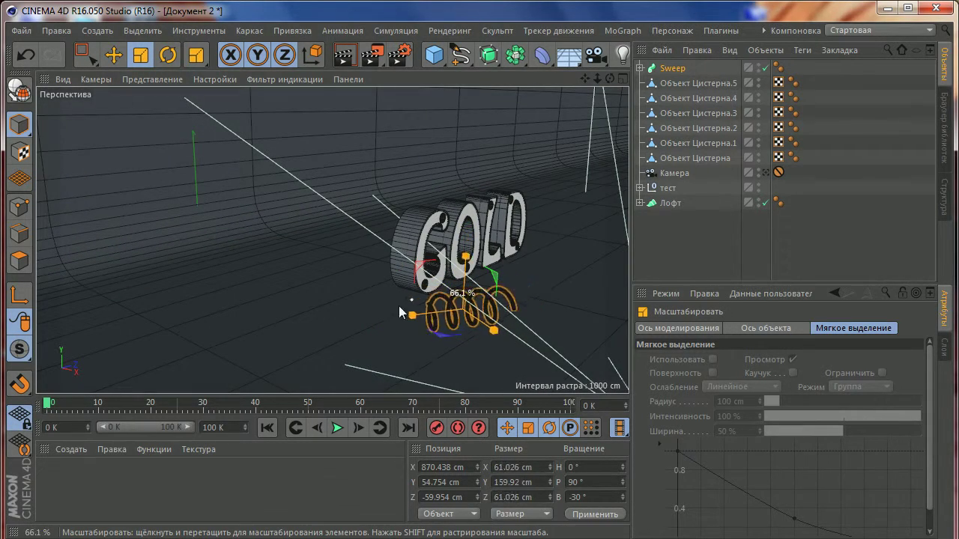
drag(546, 180, 374, 324)
key(ctrl+z)
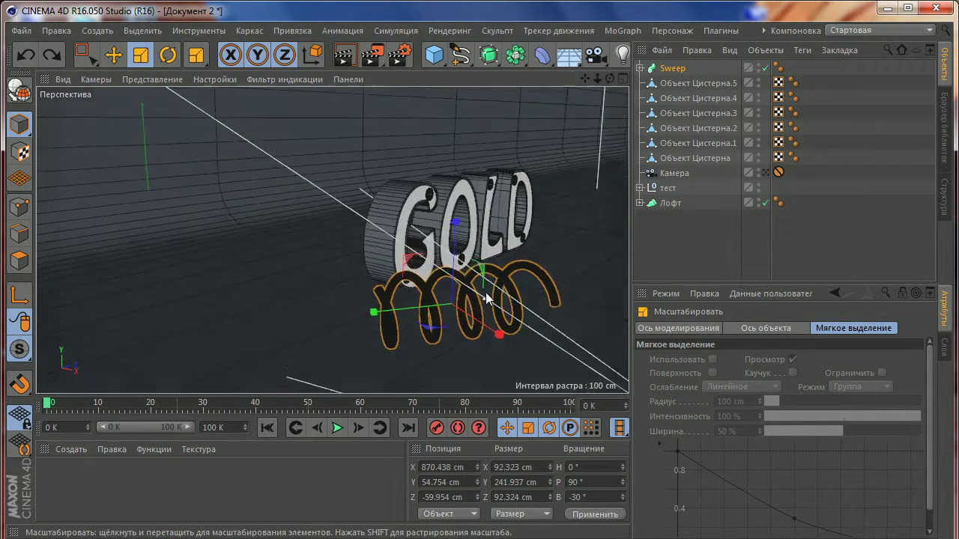
alt+drag(445, 316, 404, 322)
click(639, 67)
Switch the viewport display to smooth shading with wireframe lines
click(701, 98)
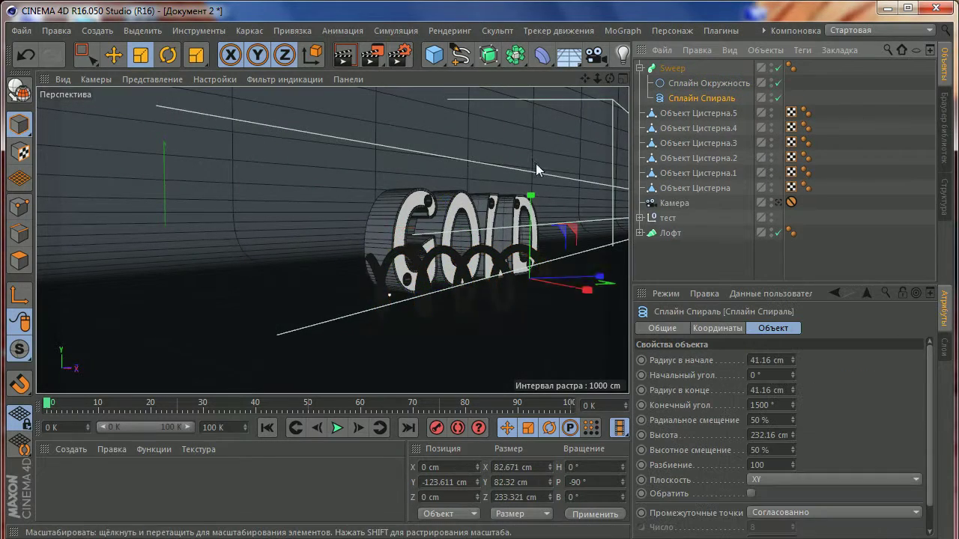
click(672, 68)
alt+drag(473, 168, 204, 105)
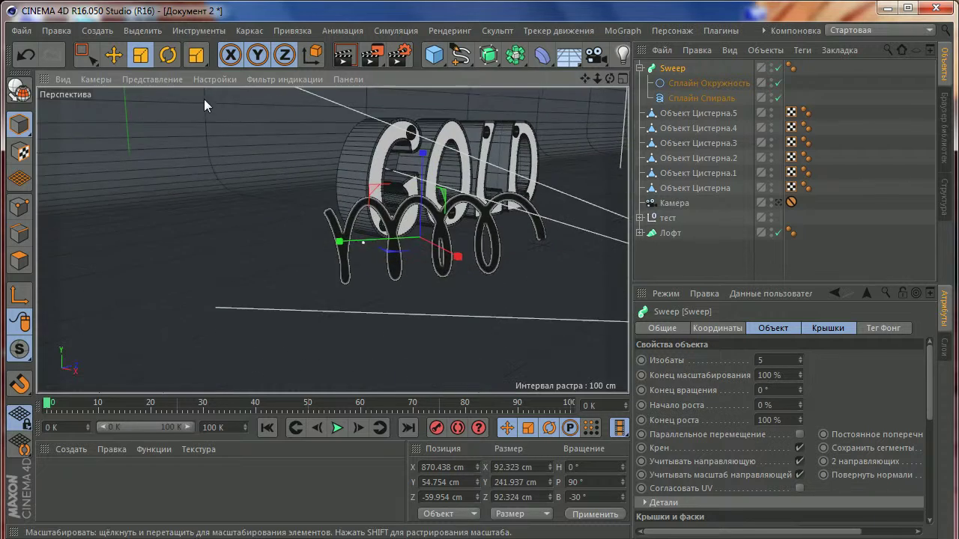
click(152, 80)
click(156, 97)
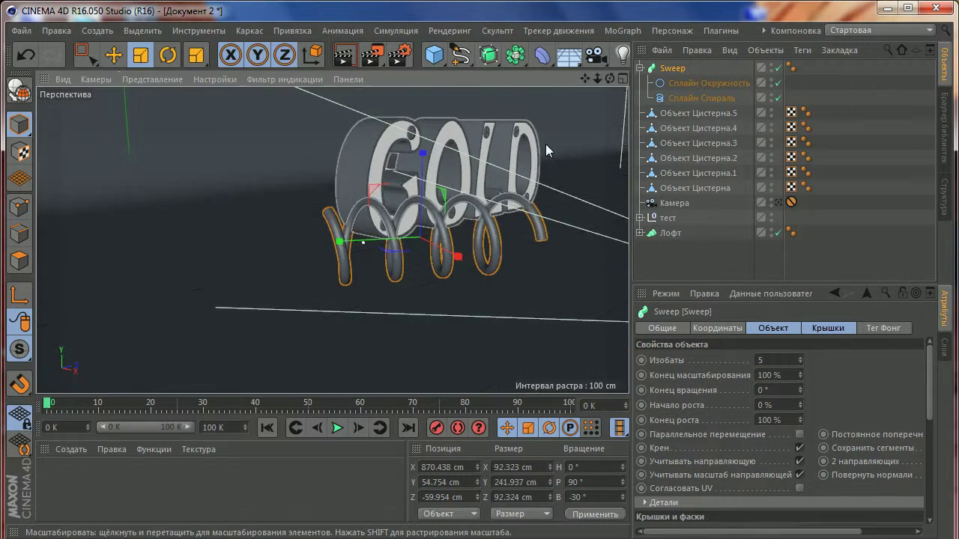
click(137, 80)
click(157, 143)
alt+drag(300, 224, 322, 239)
Shrink the spring to about 90% and raise the helix Height to 137.994 cm
mouse_move(450, 296)
mouse_down()
mouse_move(367, 296)
mouse_move(401, 279)
mouse_up()
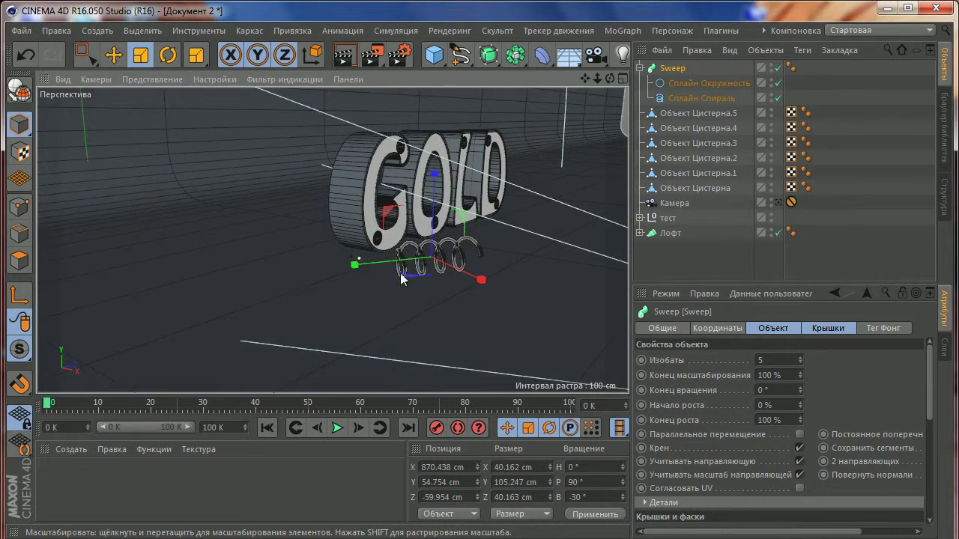
click(777, 201)
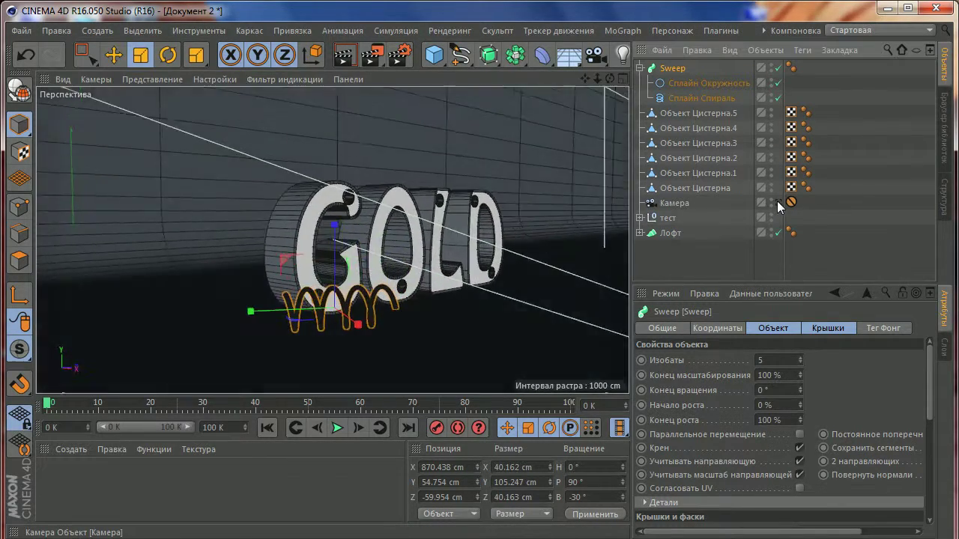
click(680, 99)
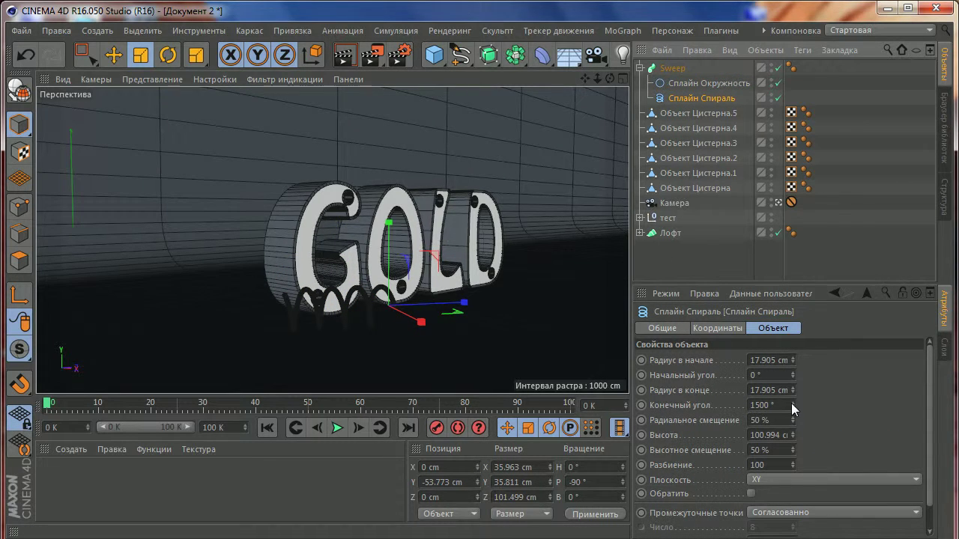
drag(793, 434, 793, 415)
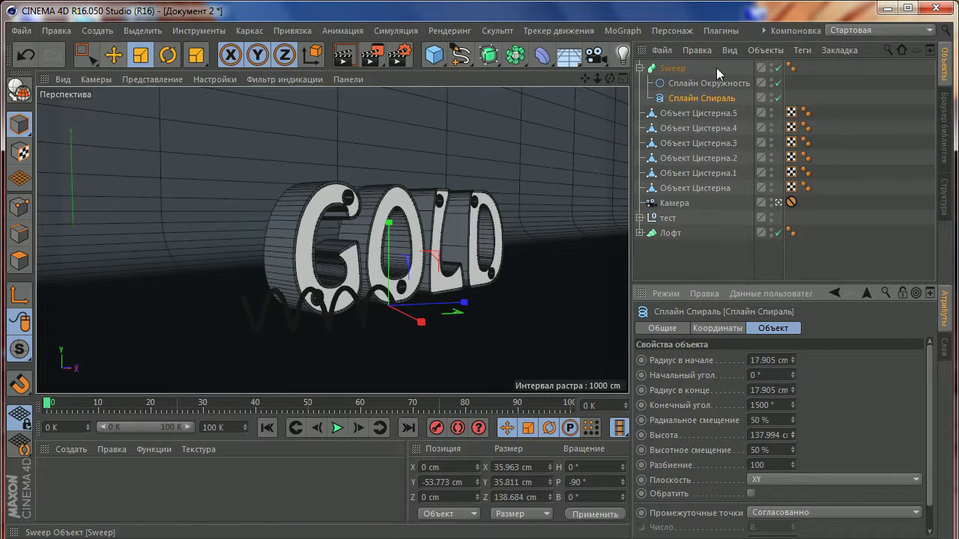
click(674, 68)
drag(450, 210, 352, 208)
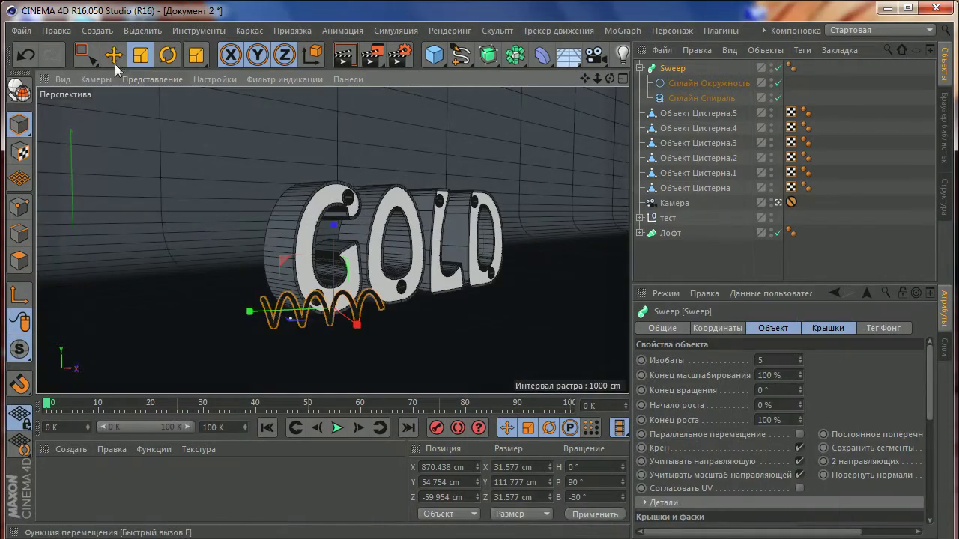
click(113, 55)
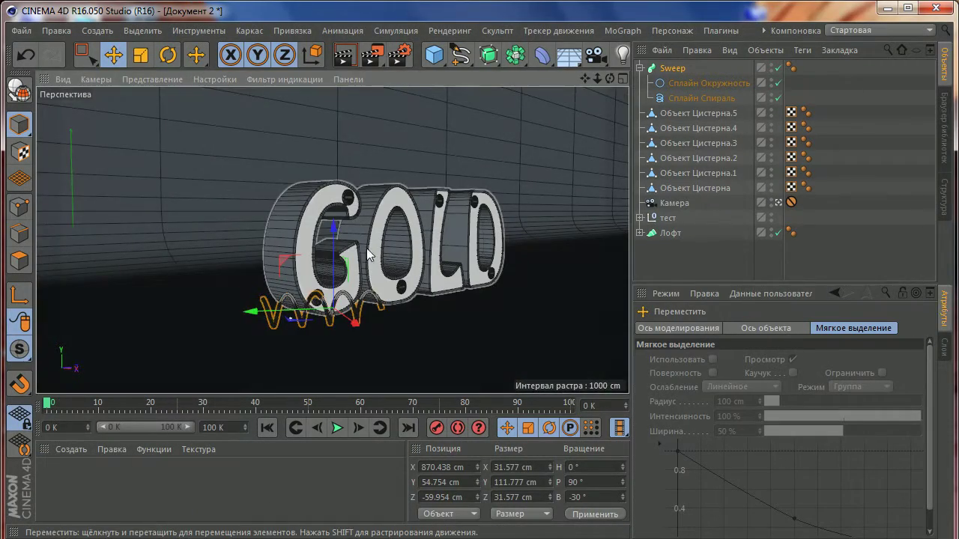
Lower the spring to floor level in the Right view
middle_click(370, 248)
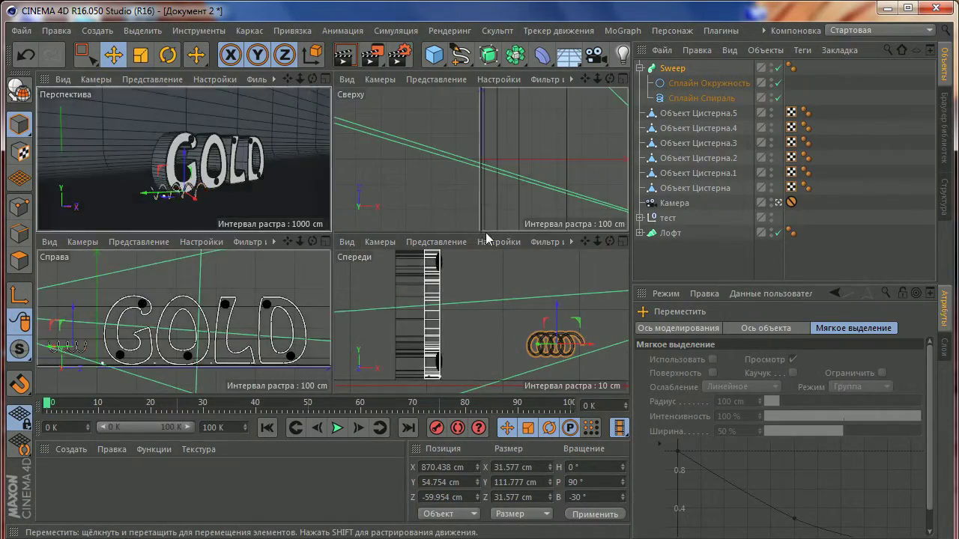
middle_click(516, 191)
scroll(435, 321, down, 3)
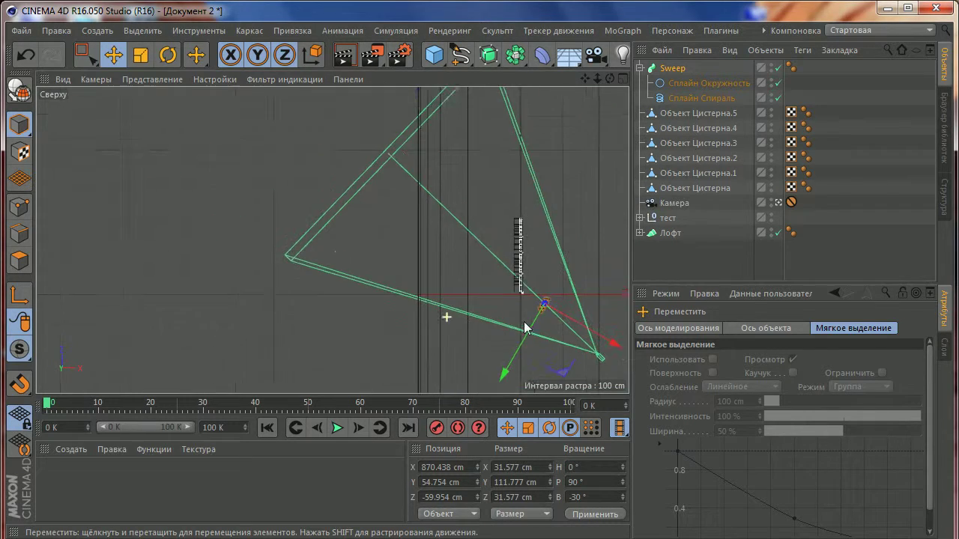
scroll(525, 300, down, 3)
middle_click(534, 289)
middle_click(482, 310)
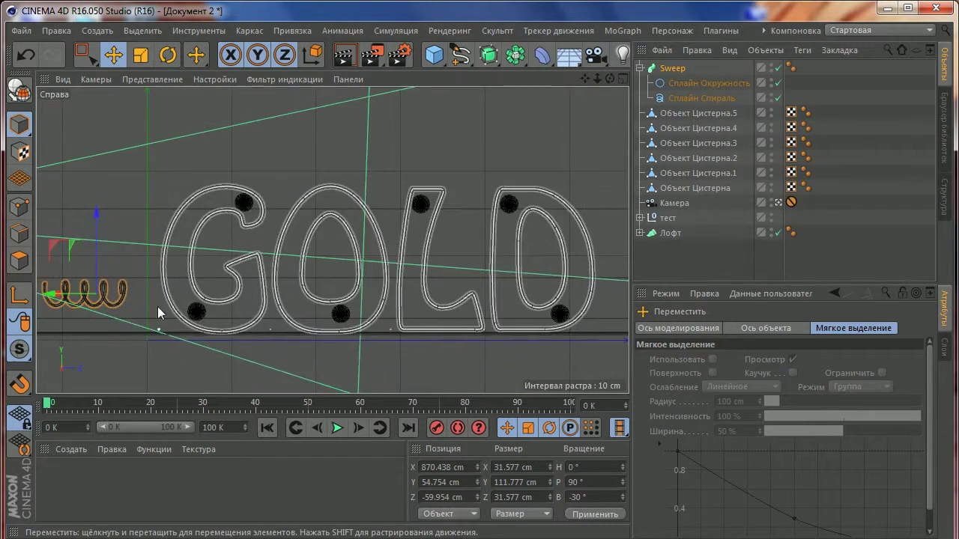
scroll(296, 247, up, 5)
scroll(296, 247, up, 2)
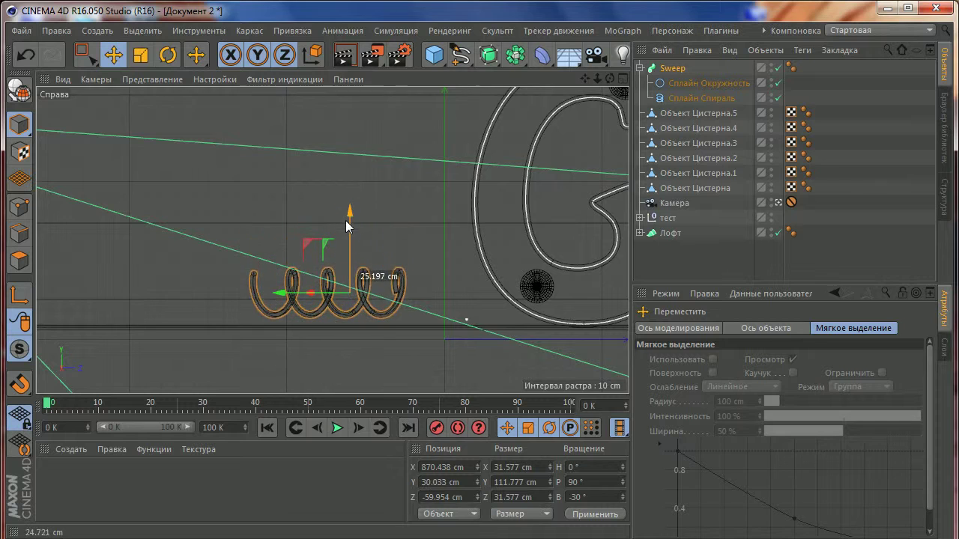
drag(349, 183, 345, 226)
Move the spring toward the letters and Ctrl-drag a copy, Sweep.1, nearby
middle_click(389, 247)
middle_click(224, 180)
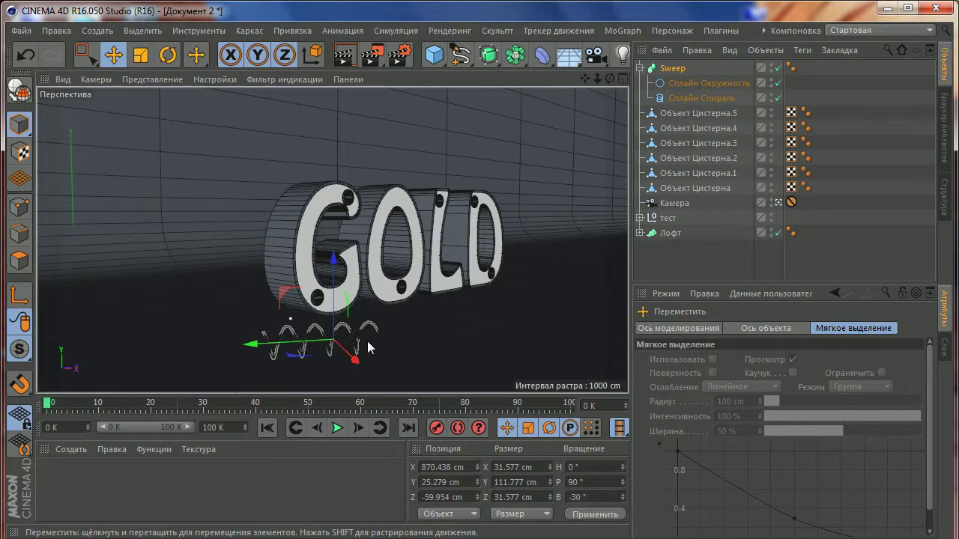
click(777, 202)
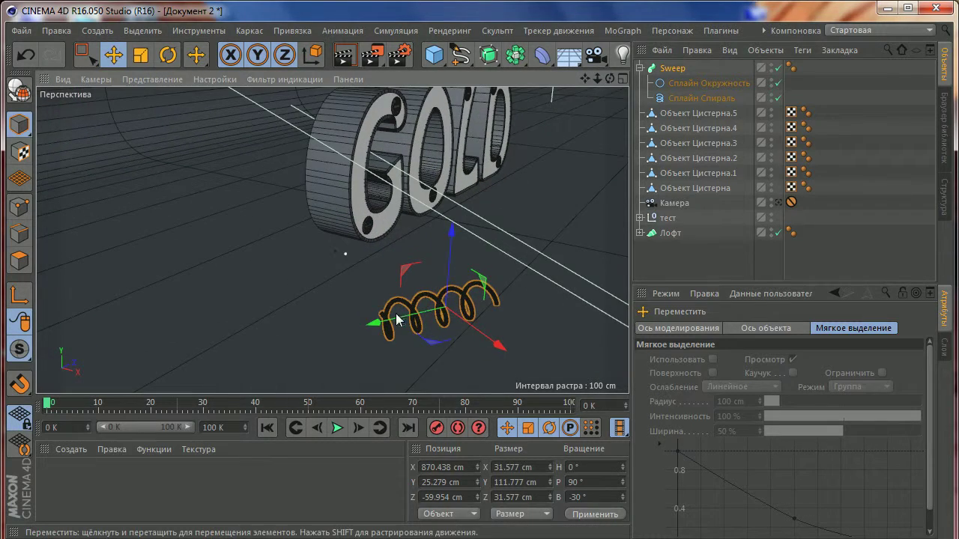
drag(483, 339, 385, 312)
mouse_move(460, 299)
alt+mouse_down()
mouse_move(330, 292)
mouse_move(512, 274)
mouse_move(522, 232)
alt+mouse_up()
Tilt the first spring to 60° banking
click(639, 114)
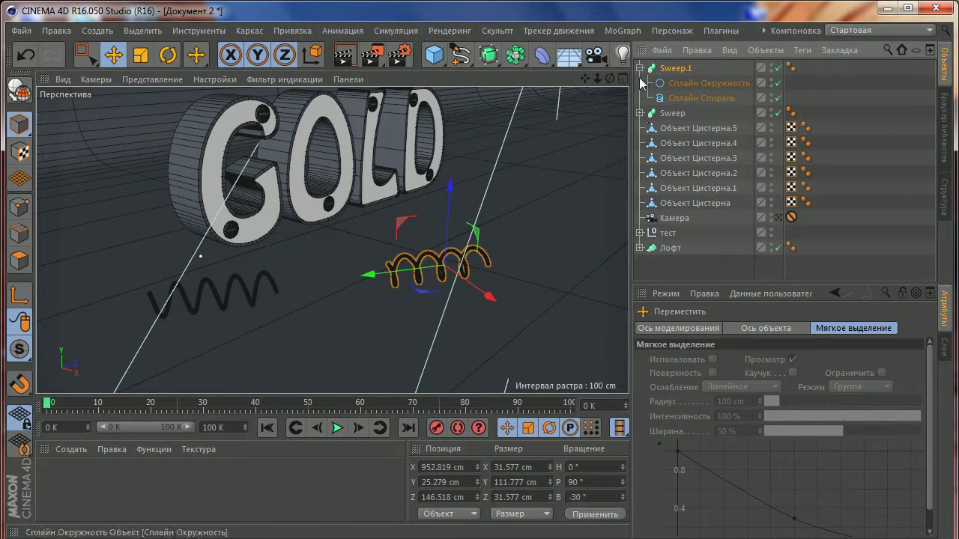
click(639, 68)
key(r)
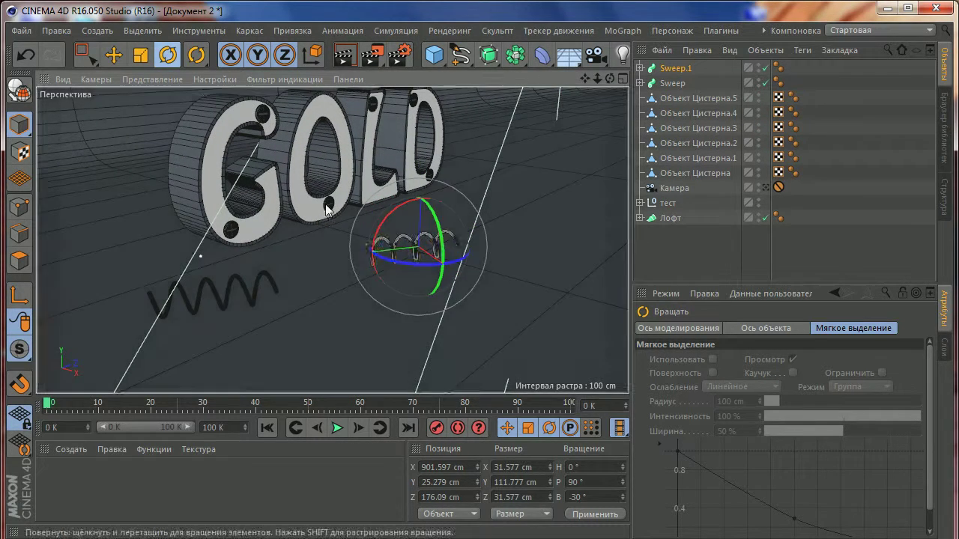
drag(466, 257, 437, 264)
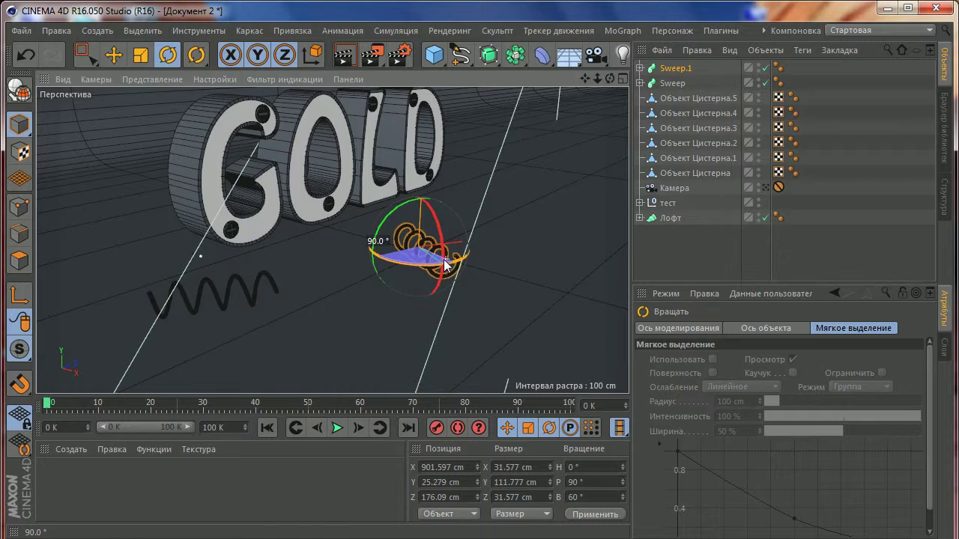
alt+drag(248, 184, 206, 149)
Copy the spring to a new spot up and to the left, and rotate it
key(e)
alt+drag(161, 97, 225, 143)
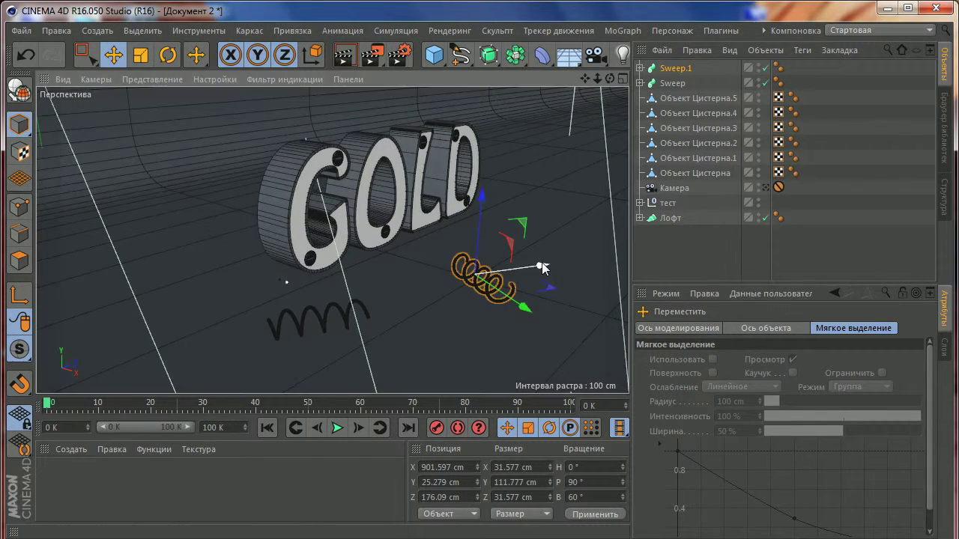
ctrl+drag(543, 268, 283, 304)
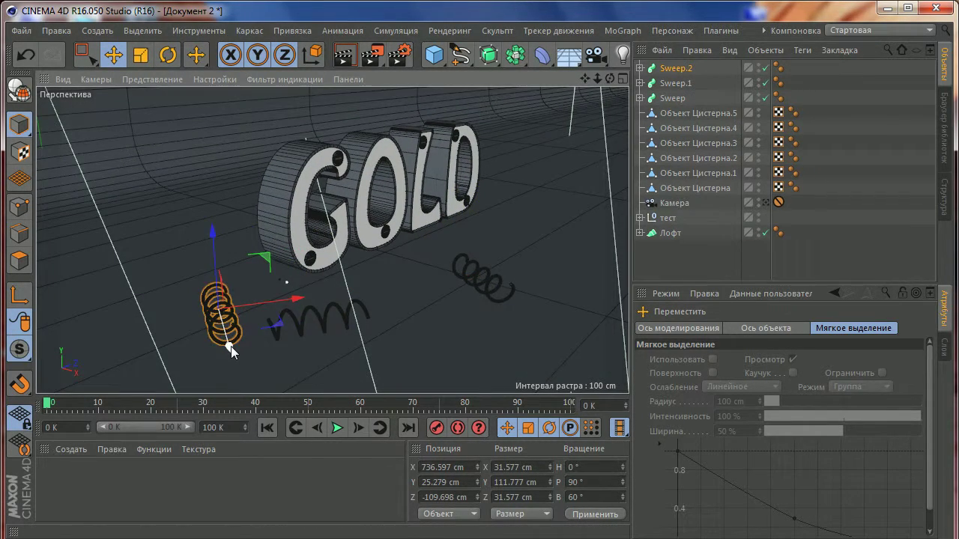
mouse_move(231, 346)
mouse_down()
mouse_move(194, 309)
mouse_move(209, 267)
mouse_move(275, 215)
mouse_up()
key(r)
key(e)
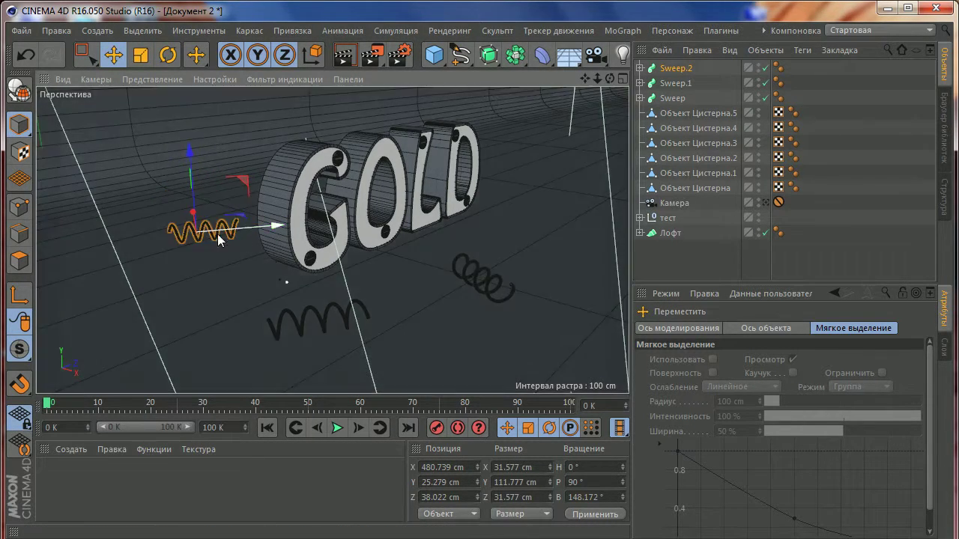
Copy a spring to the left, shrink it to about half size and lower it onto the floor
middle_click(242, 234)
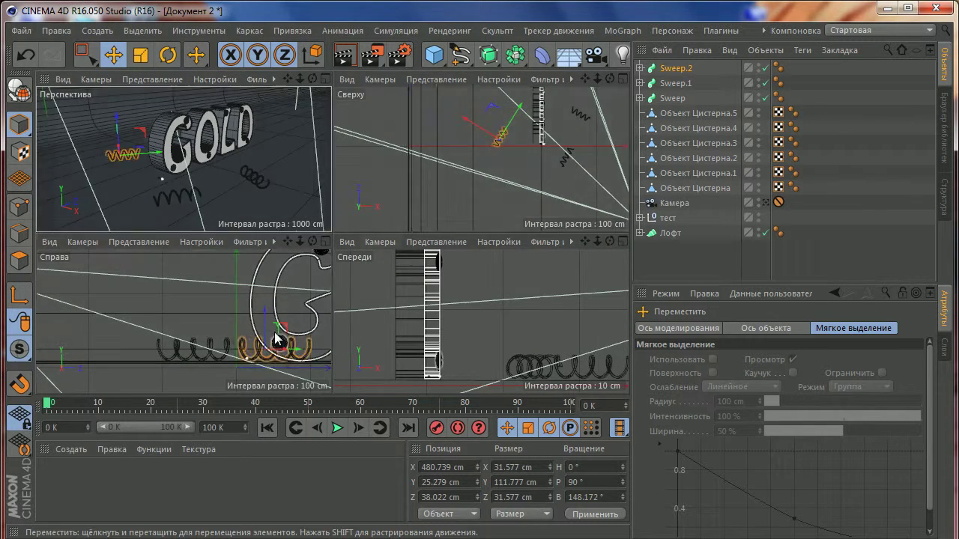
middle_click(275, 339)
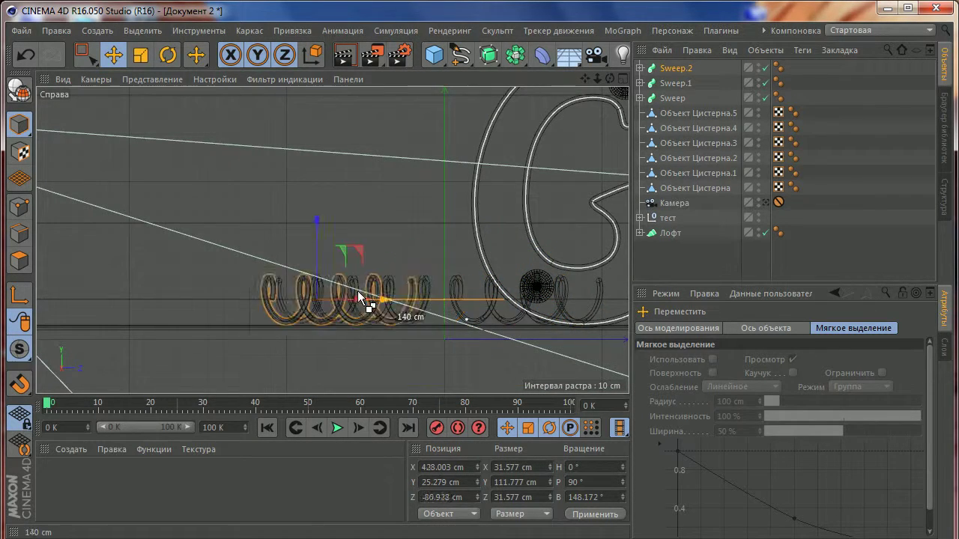
ctrl+drag(578, 302, 224, 299)
scroll(167, 289, up, 2)
click(140, 55)
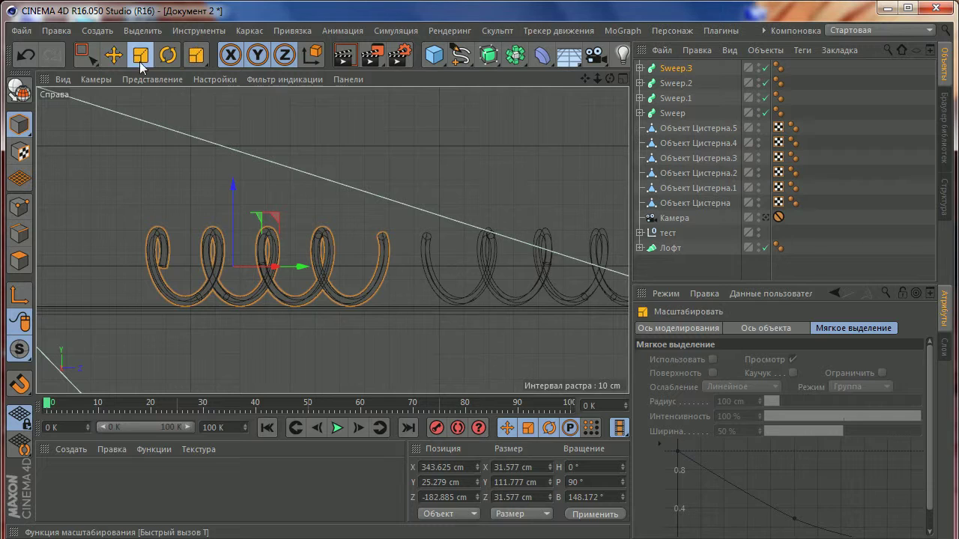
drag(247, 254, 182, 254)
key(e)
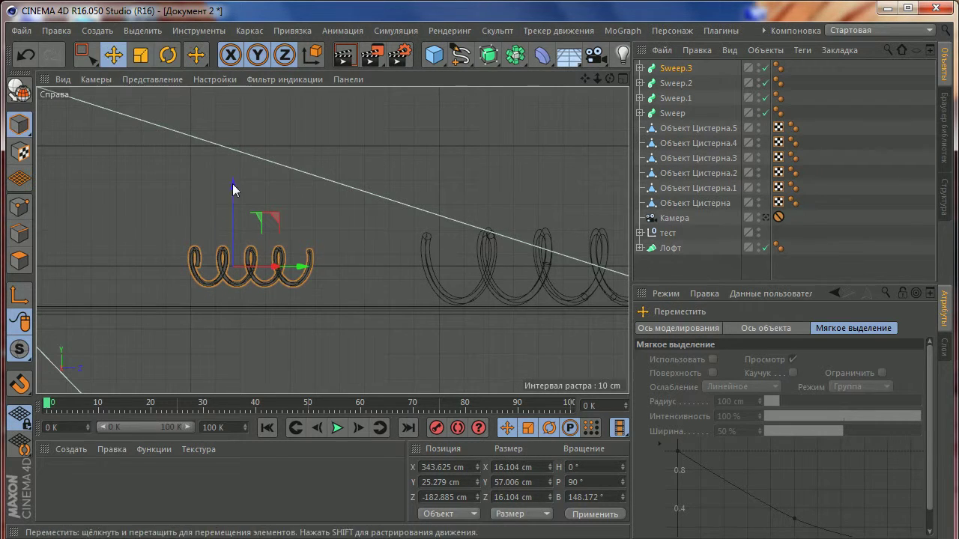
drag(233, 187, 229, 203)
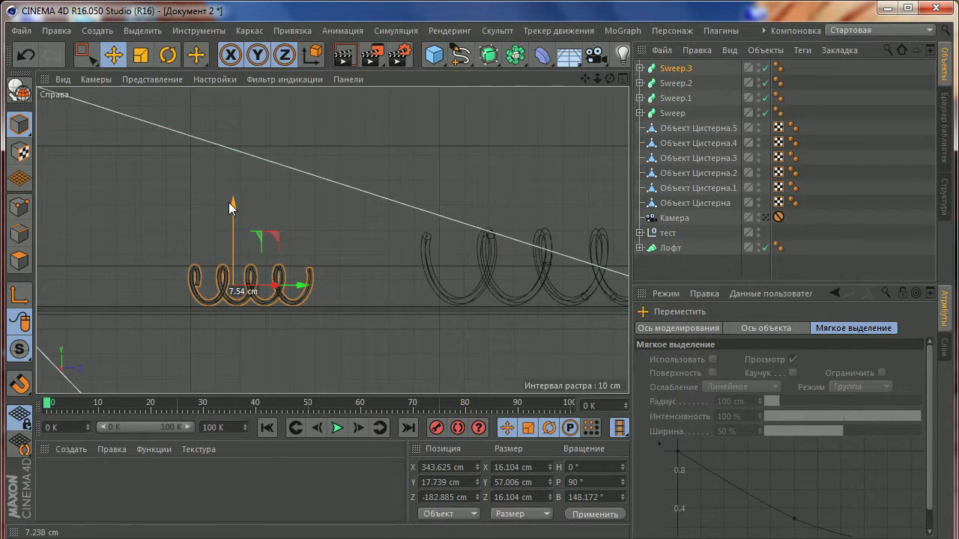
Move the small spring far to the right and settle it on the floor
middle_click(325, 229)
middle_click(322, 218)
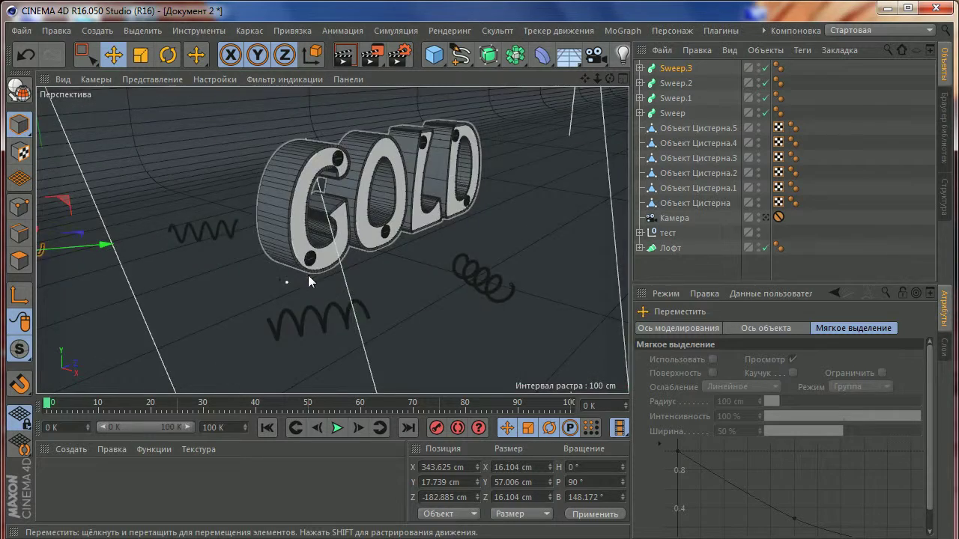
scroll(308, 281, down, 5)
mouse_move(208, 255)
mouse_down()
mouse_move(517, 267)
mouse_move(428, 256)
mouse_up()
scroll(428, 257, up, 3)
mouse_move(479, 233)
mouse_down()
mouse_move(524, 234)
mouse_move(476, 255)
mouse_move(378, 249)
mouse_up()
Rotate the small spring and copy it far to the left
click(170, 60)
key(ctrl+c)
key(ctrl+v)
key(e)
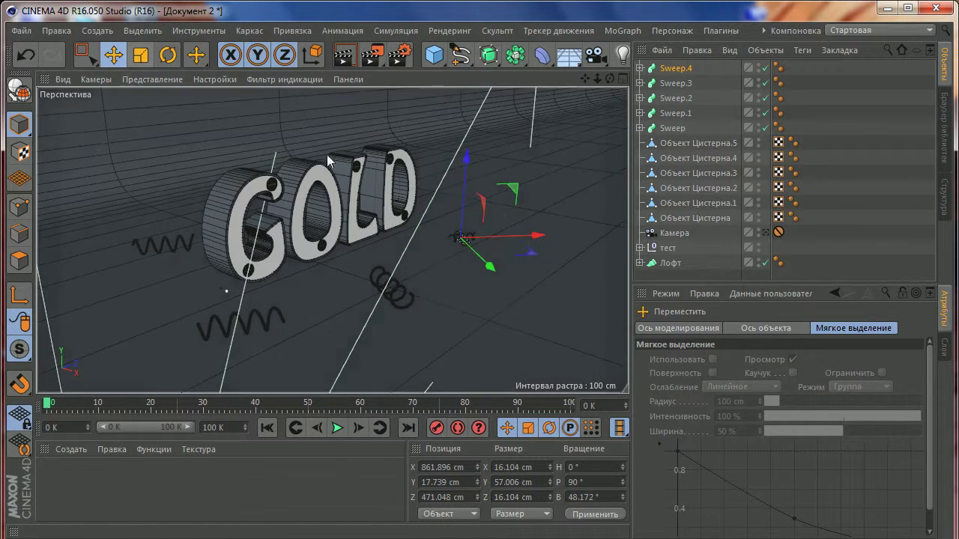
mouse_move(535, 235)
mouse_down()
mouse_move(158, 279)
mouse_move(120, 326)
mouse_up()
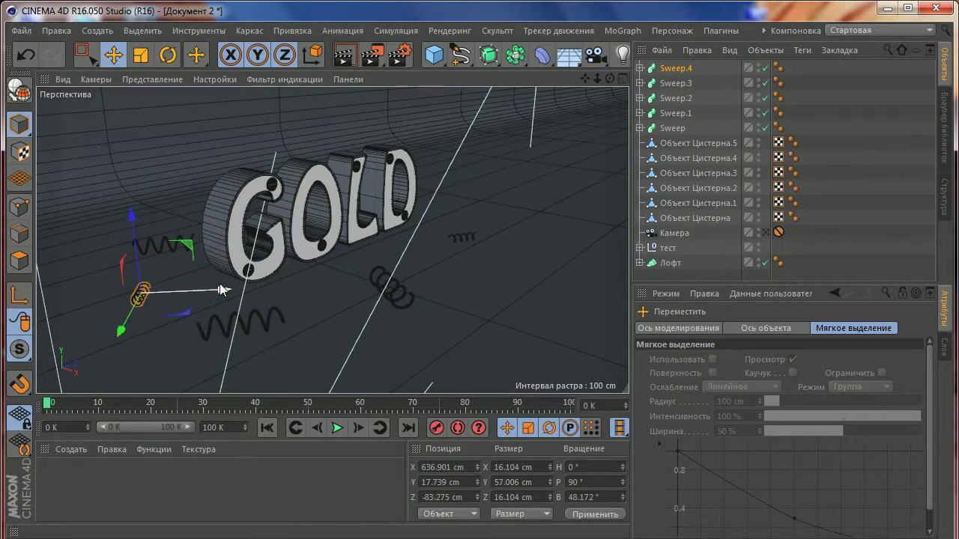
Compare with the GOLD.jpg reference and select the spring in front of GOLD
click(233, 533)
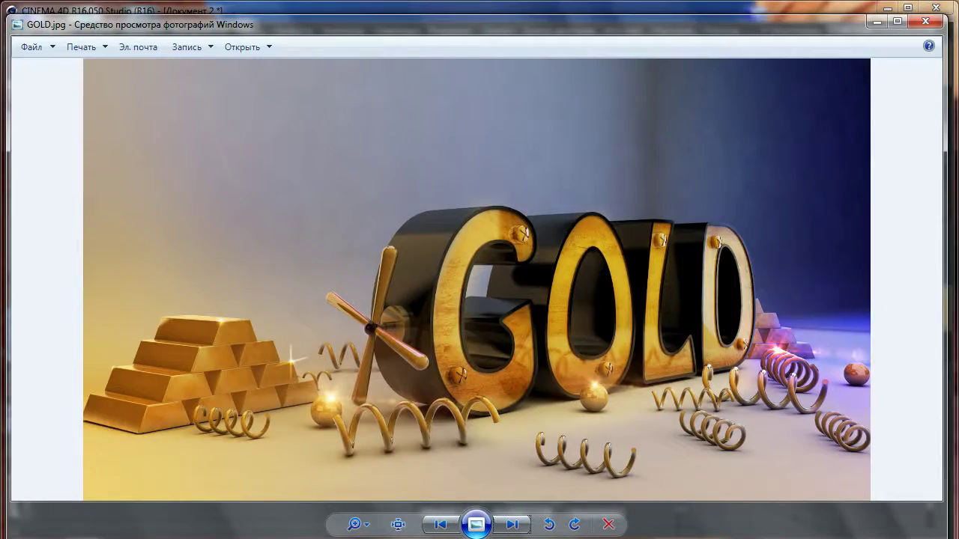
key(Escape)
click(385, 278)
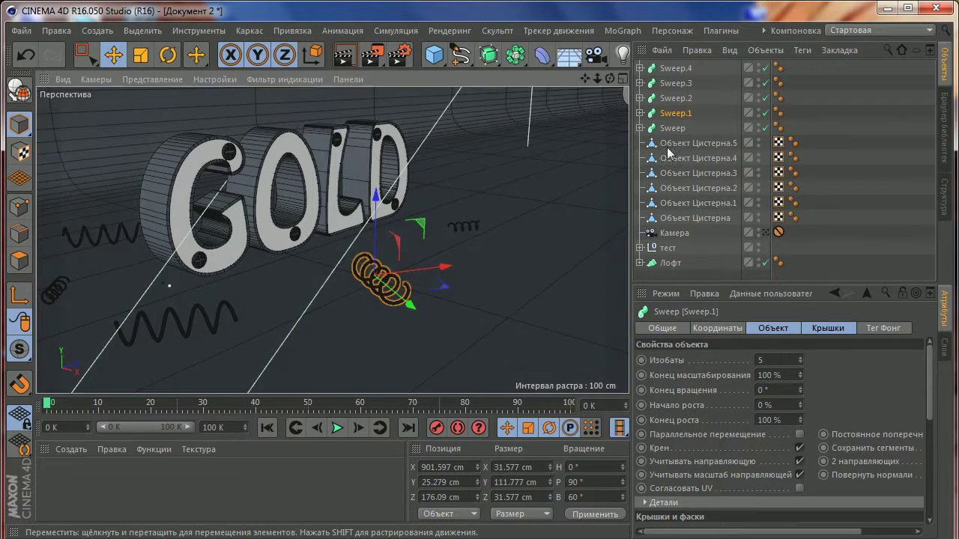
Copy a spring forward at 150° banking, and copy the far-left small spring to the far right
ctrl+drag(406, 303, 386, 287)
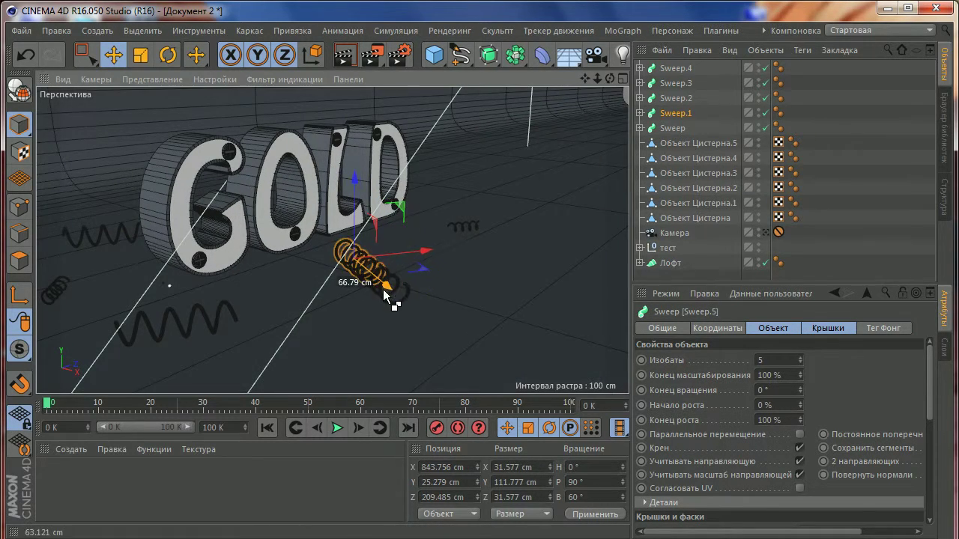
key(r)
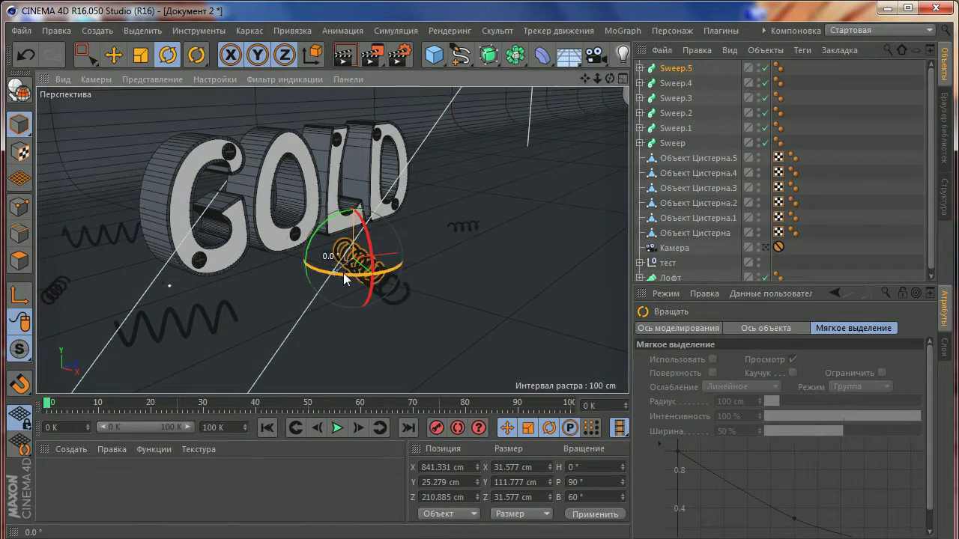
mouse_move(343, 273)
mouse_down()
mouse_move(374, 261)
mouse_move(374, 219)
mouse_up()
key(e)
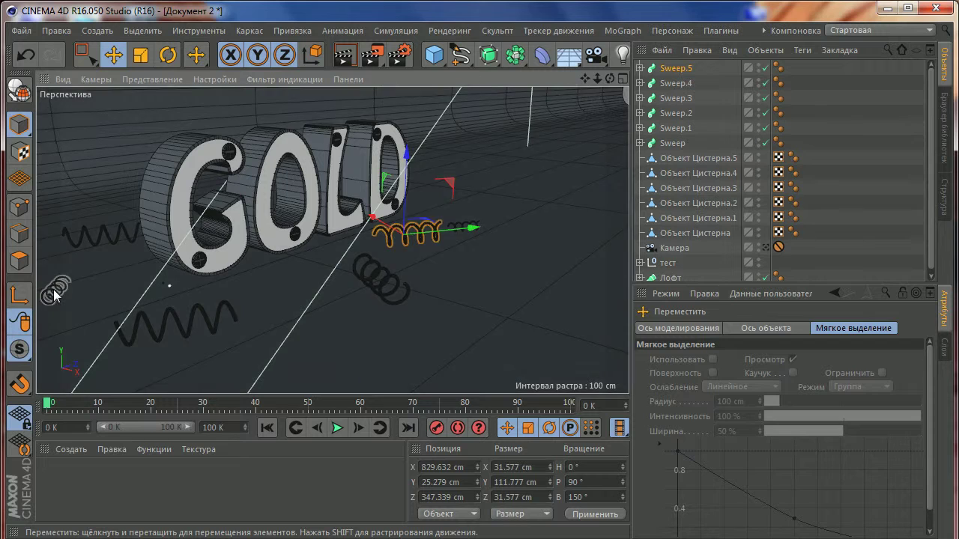
click(56, 290)
ctrl+drag(118, 294, 534, 271)
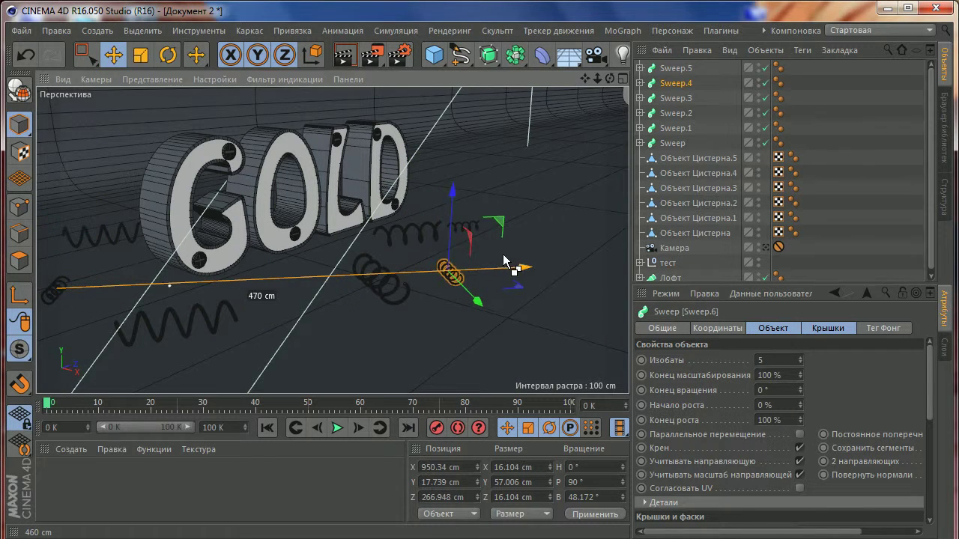
Turn the spring near the letter D to 190°
click(438, 231)
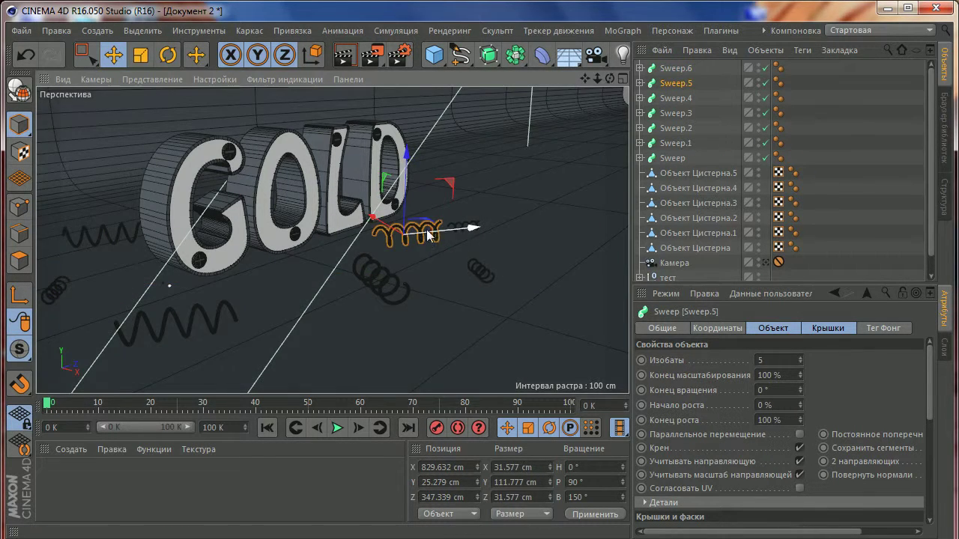
key(r)
mouse_move(399, 249)
mouse_down()
mouse_move(490, 278)
mouse_move(207, 257)
mouse_move(532, 267)
mouse_up()
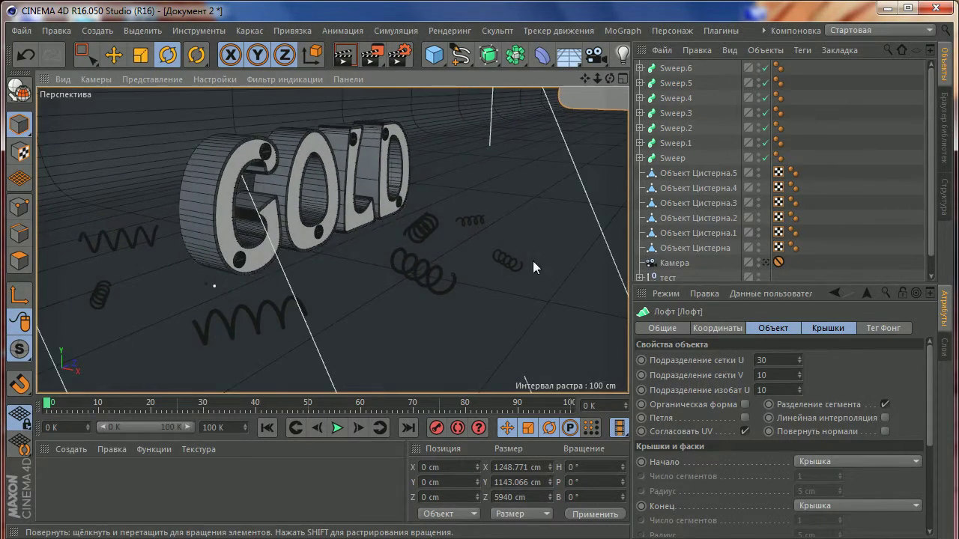
Copy the left small spring slightly right, rotate it, and look through the camera
click(100, 295)
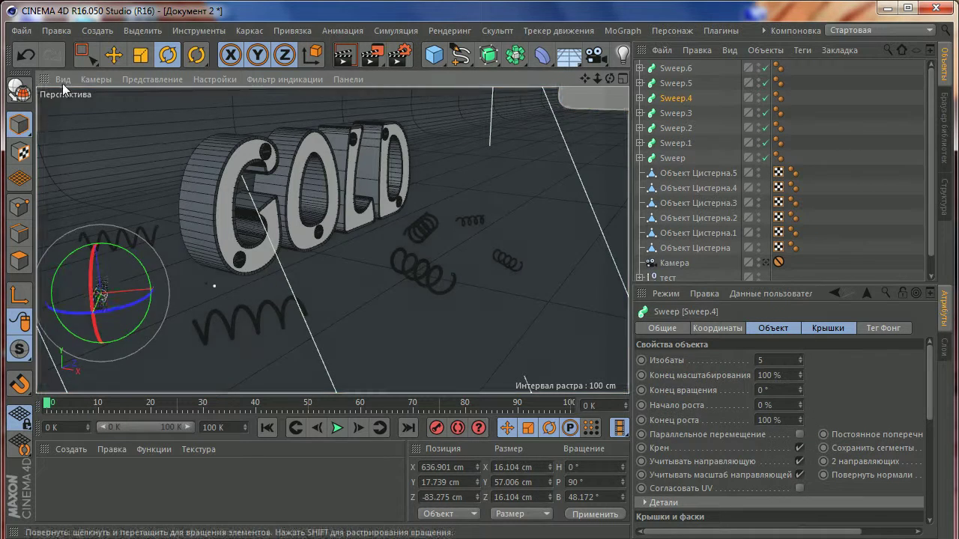
key(e)
mouse_move(150, 288)
ctrl+mouse_down()
mouse_move(216, 293)
mouse_move(155, 308)
ctrl+mouse_up()
key(r)
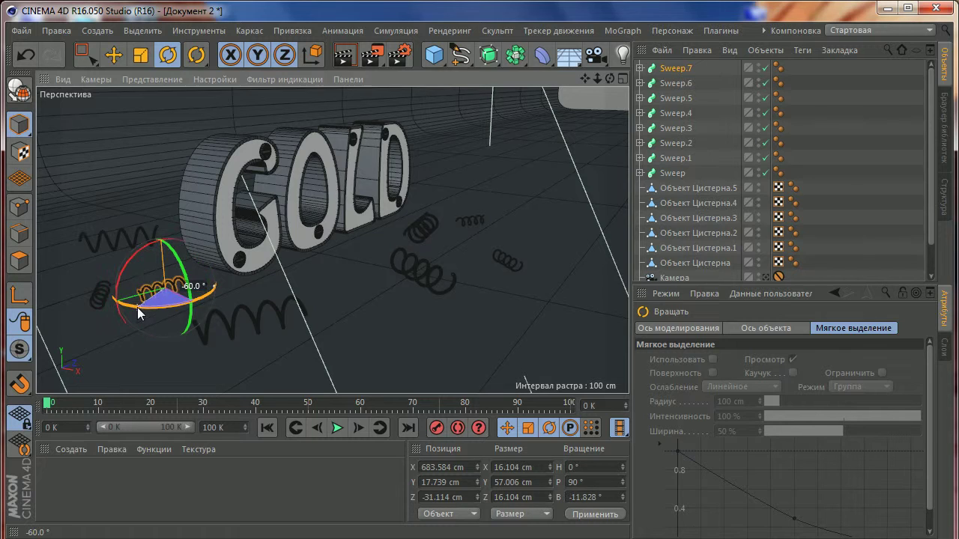
key(e)
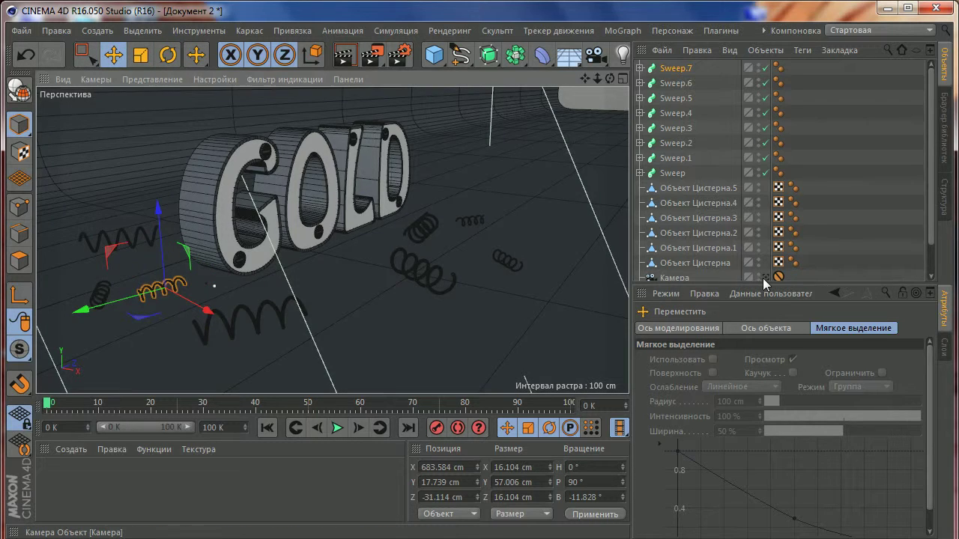
click(764, 277)
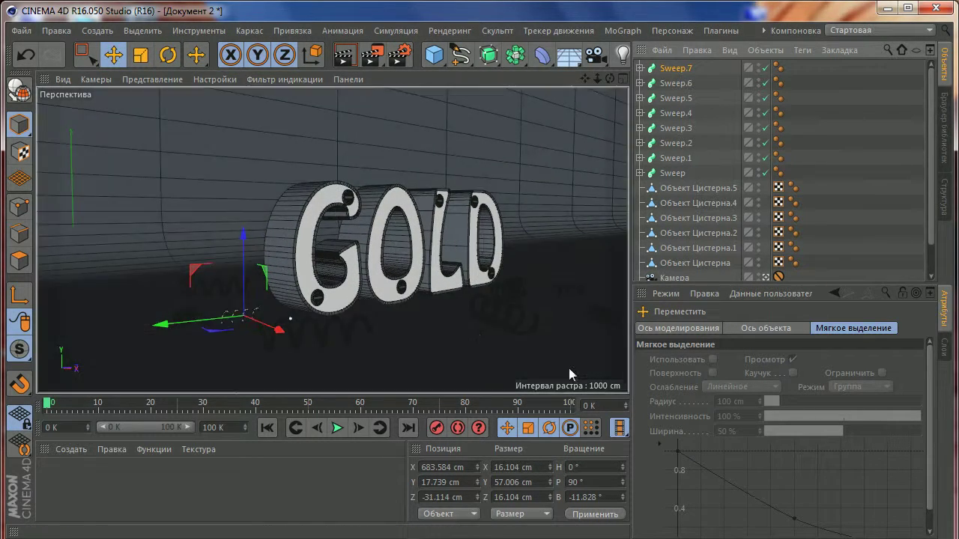
Switch the viewport display to Gouraud shading (Затенение Гуро)
click(159, 79)
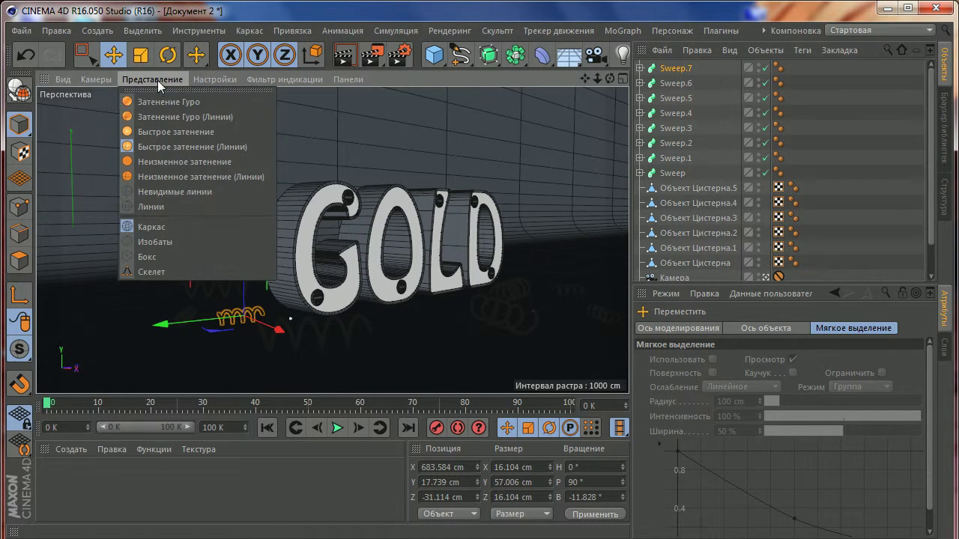
click(153, 99)
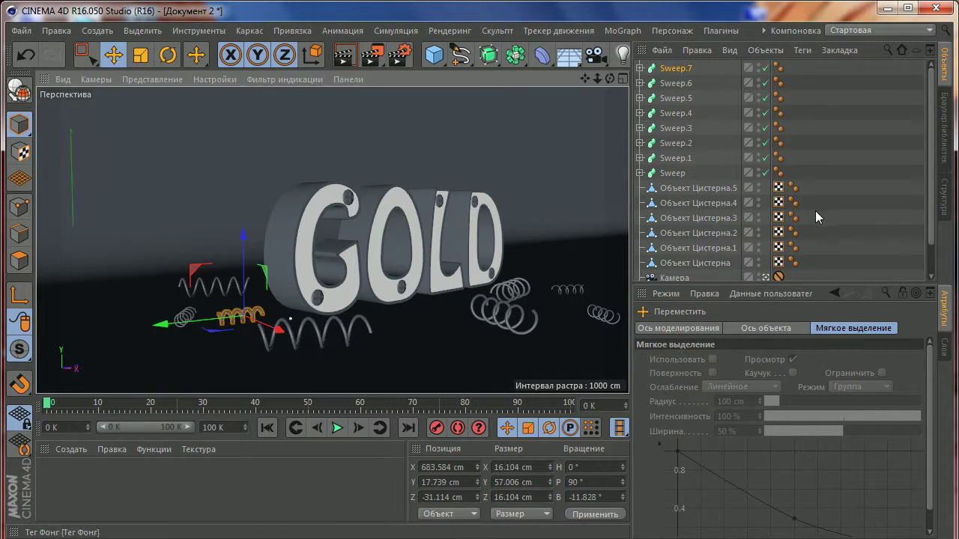
scroll(816, 216, down, 1)
Move the Protection tag from Камера onto тест, then orbit the camera view around GOLD
click(779, 243)
right_click(779, 243)
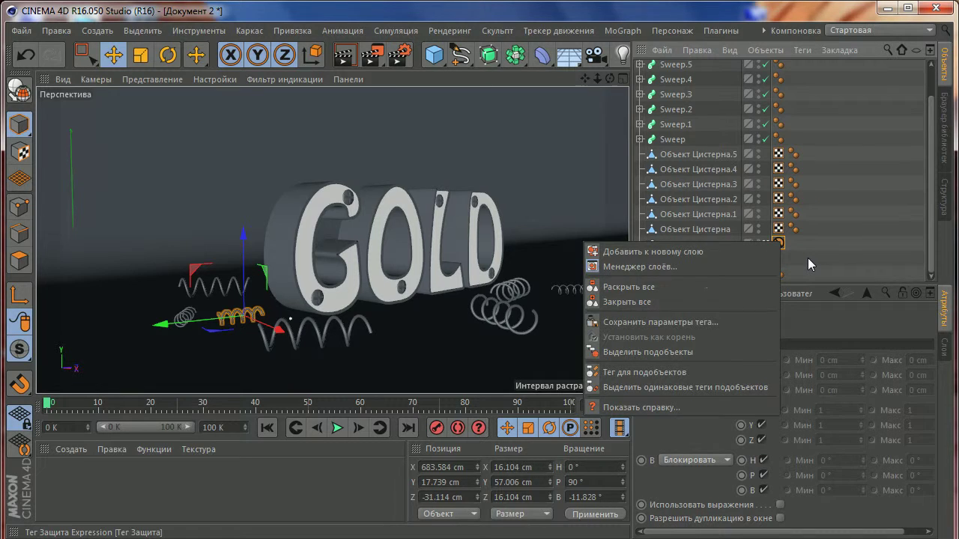
click(807, 258)
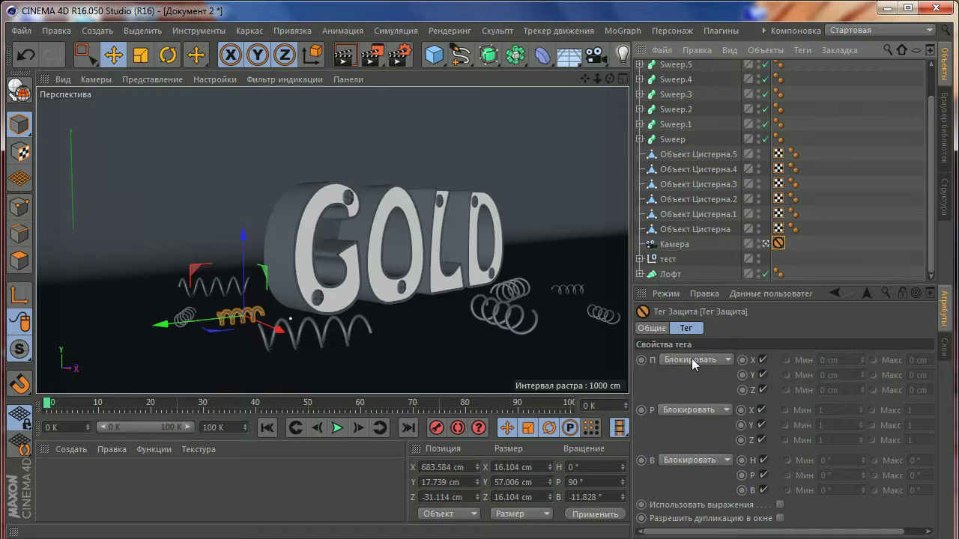
click(762, 360)
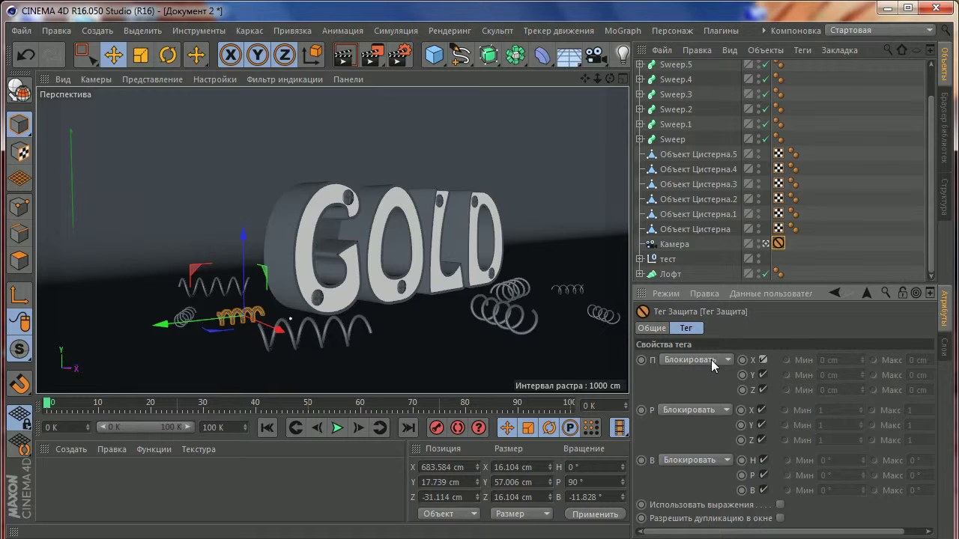
click(663, 329)
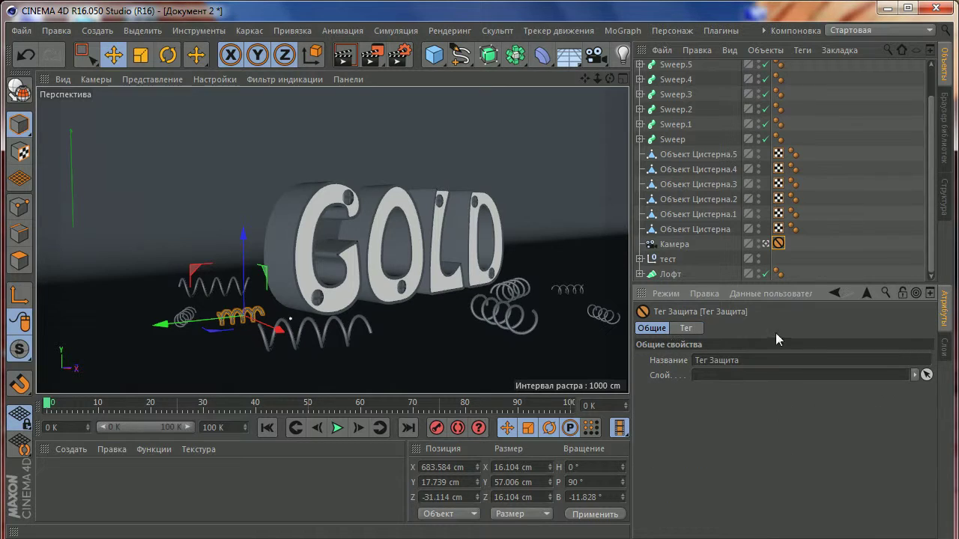
click(693, 327)
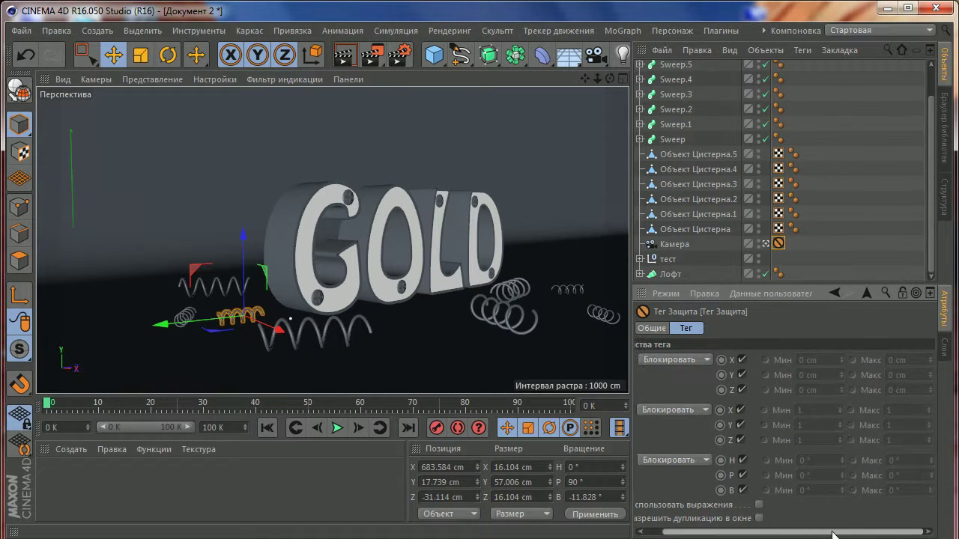
drag(778, 247, 780, 261)
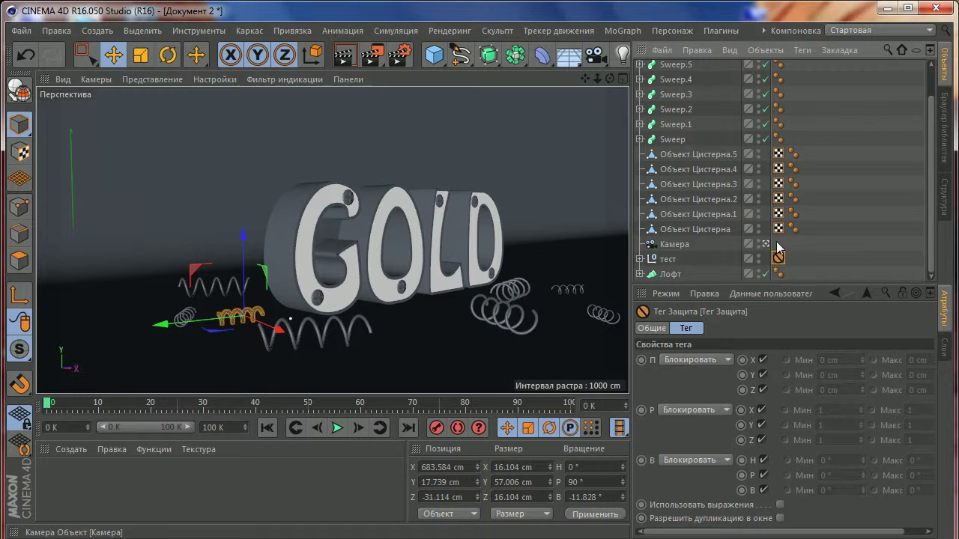
click(673, 244)
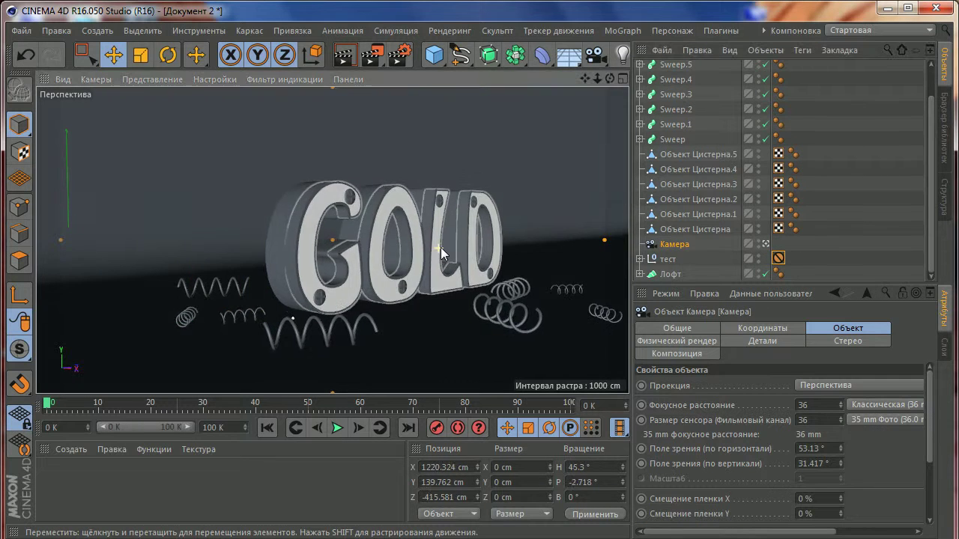
mouse_move(462, 244)
alt+mouse_down()
mouse_move(483, 240)
mouse_move(413, 245)
alt+mouse_up()
Nudge the camera view down slightly to P -2.577° and H 48.479°
scroll(412, 245, up, 3)
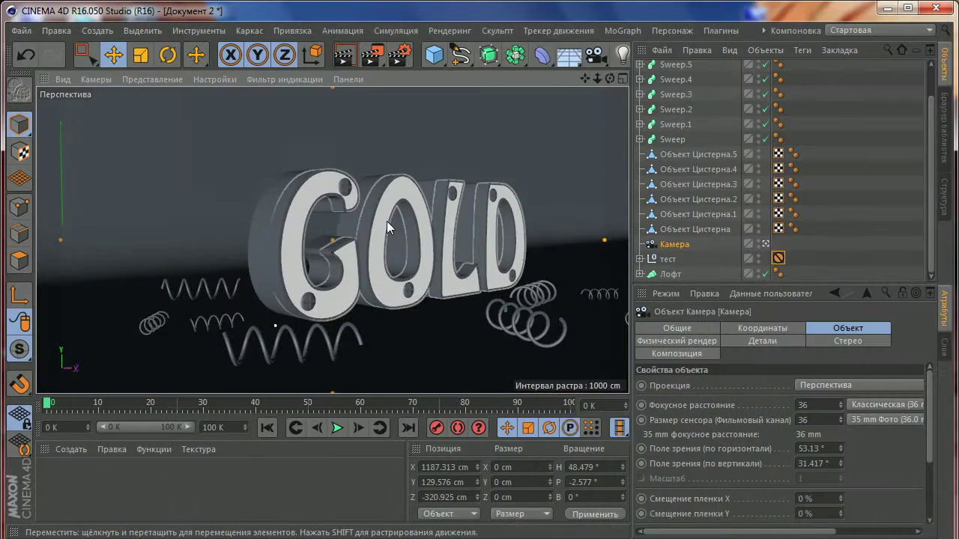
mouse_move(386, 221)
alt+middle_down()
mouse_move(429, 237)
mouse_move(416, 237)
mouse_move(525, 254)
alt+middle_up()
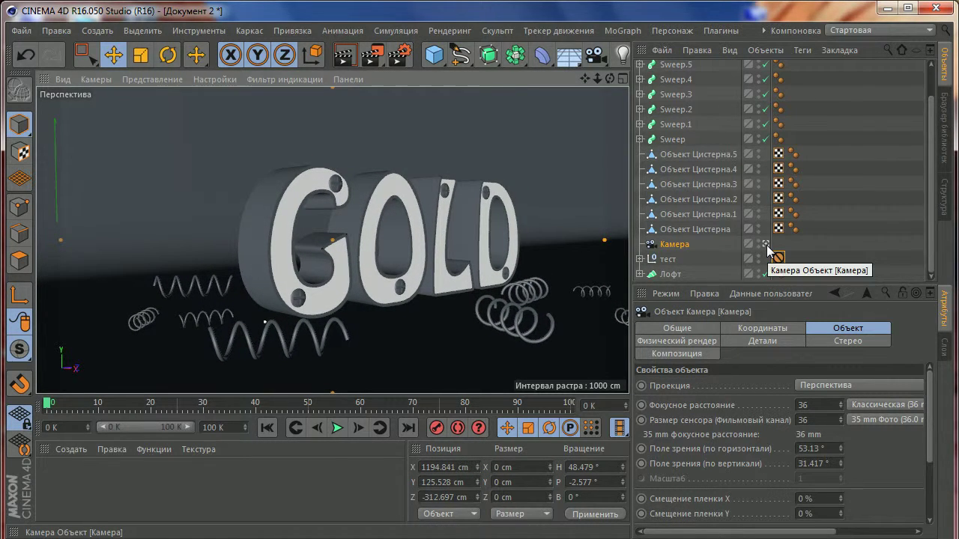
Put the Protection tag back on Камера and review the camera's projection settings
drag(766, 244, 775, 244)
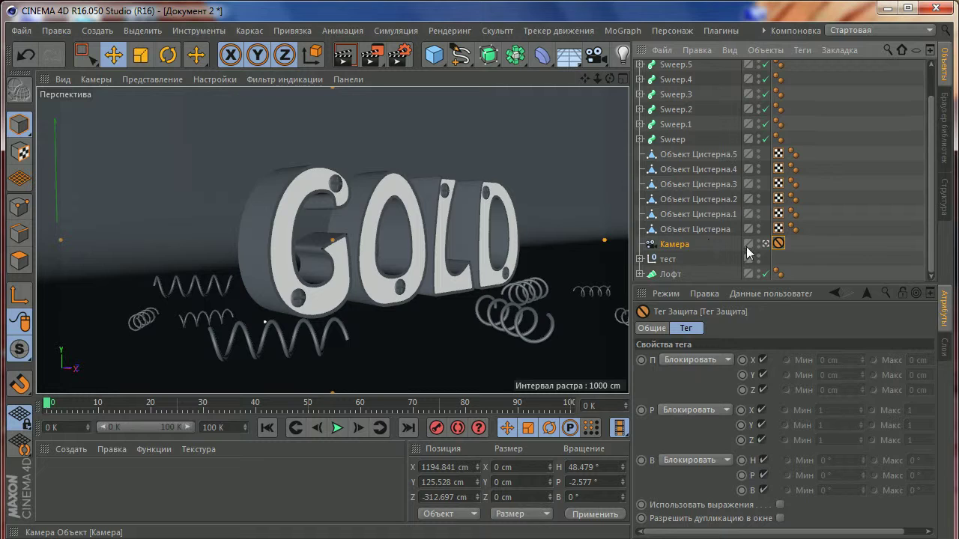
click(693, 245)
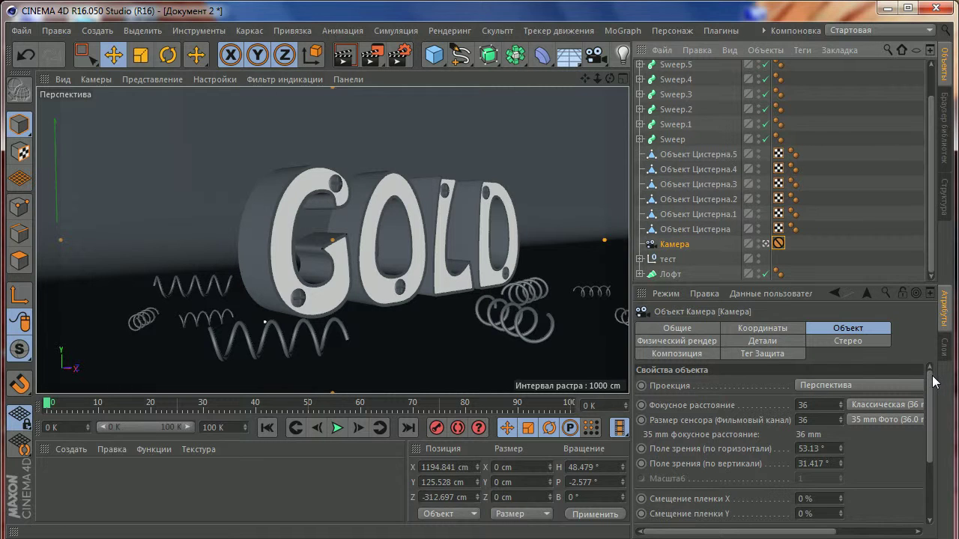
scroll(935, 382, down, 2)
scroll(874, 381, up, 1)
click(868, 376)
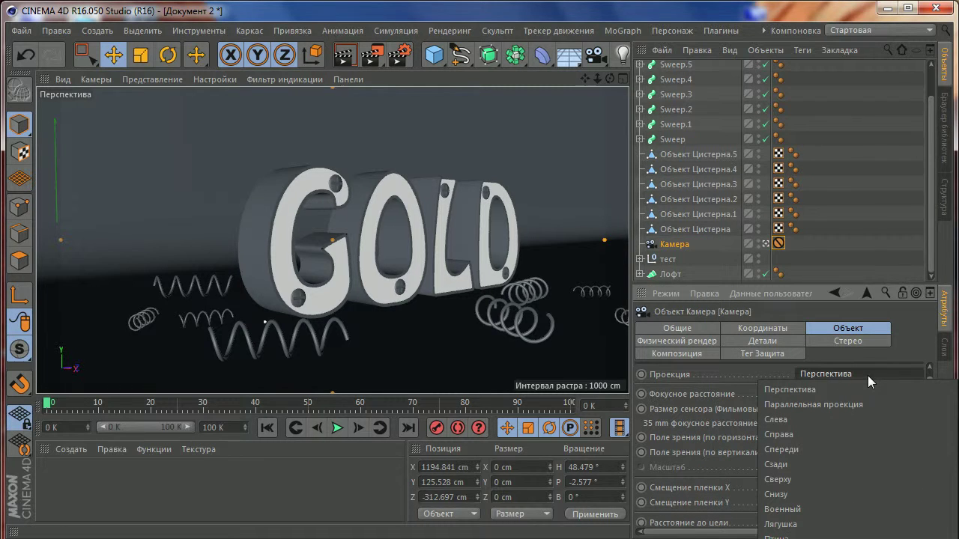
click(942, 404)
drag(925, 408, 929, 484)
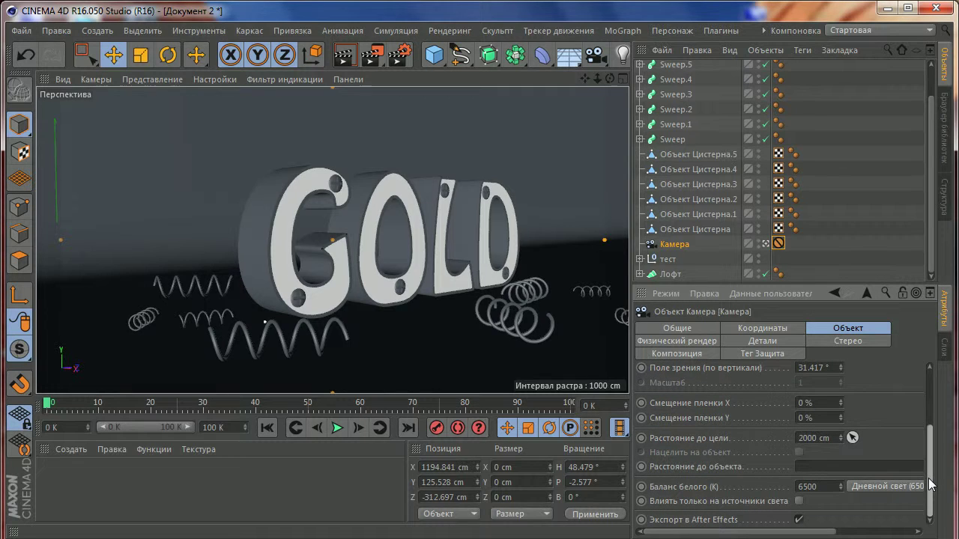
Preview the grid, triangles, golden spiral and golden section composition guides, leaving them off
click(705, 354)
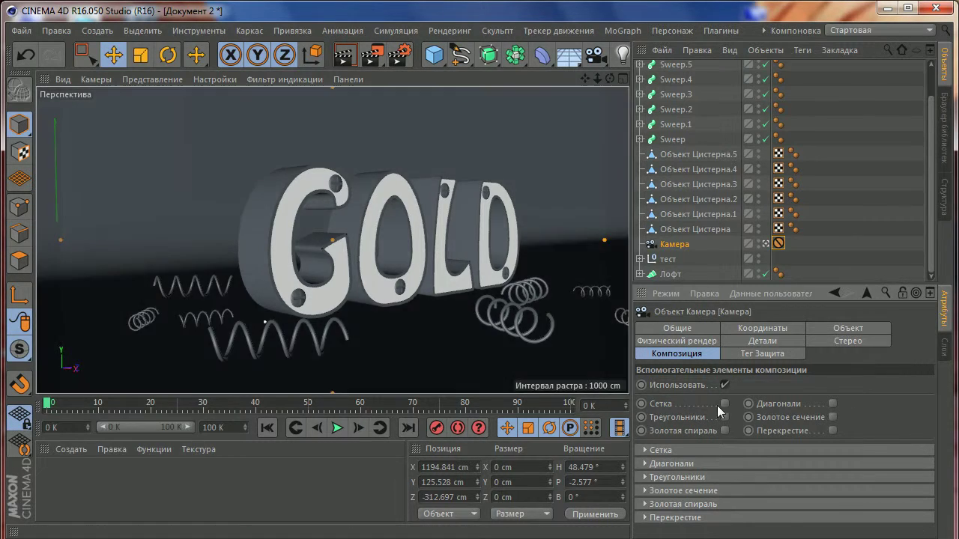
click(724, 402)
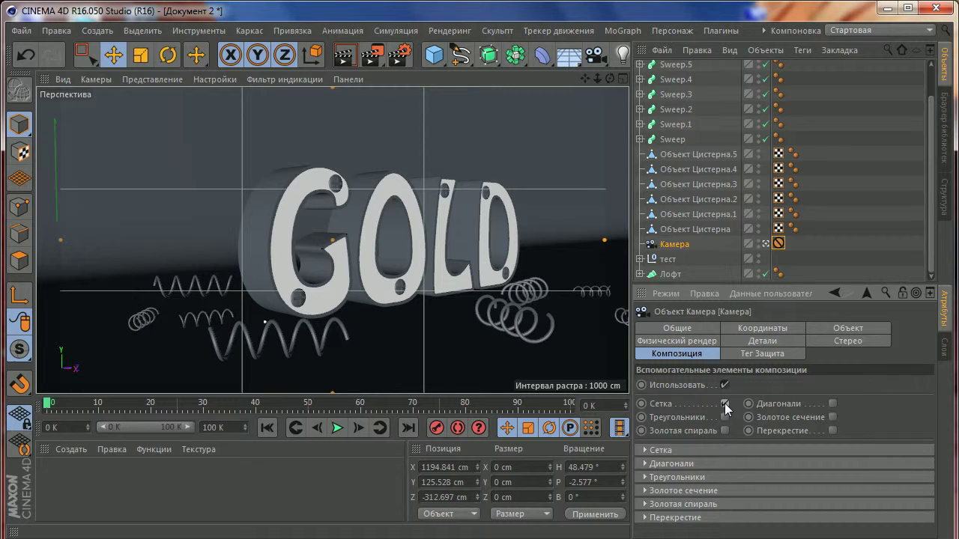
click(724, 403)
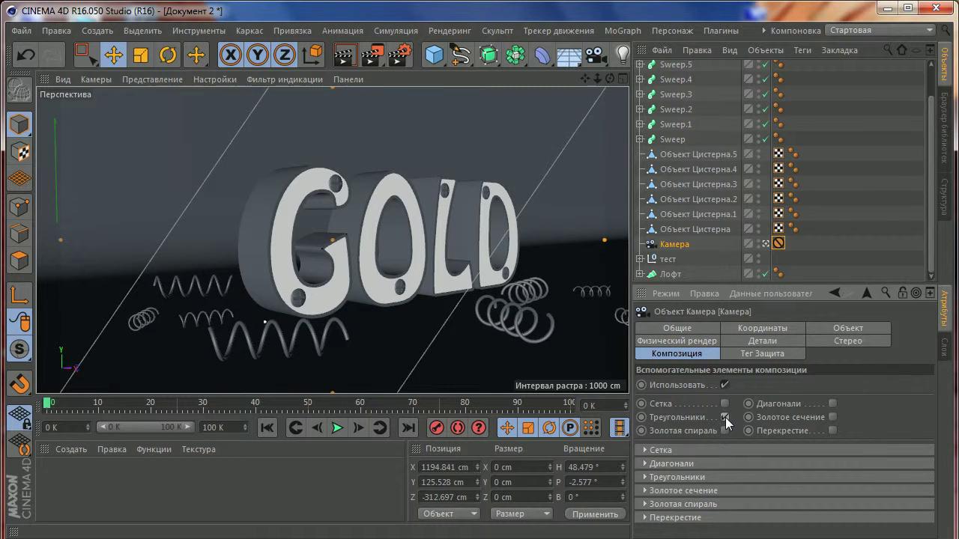
click(724, 432)
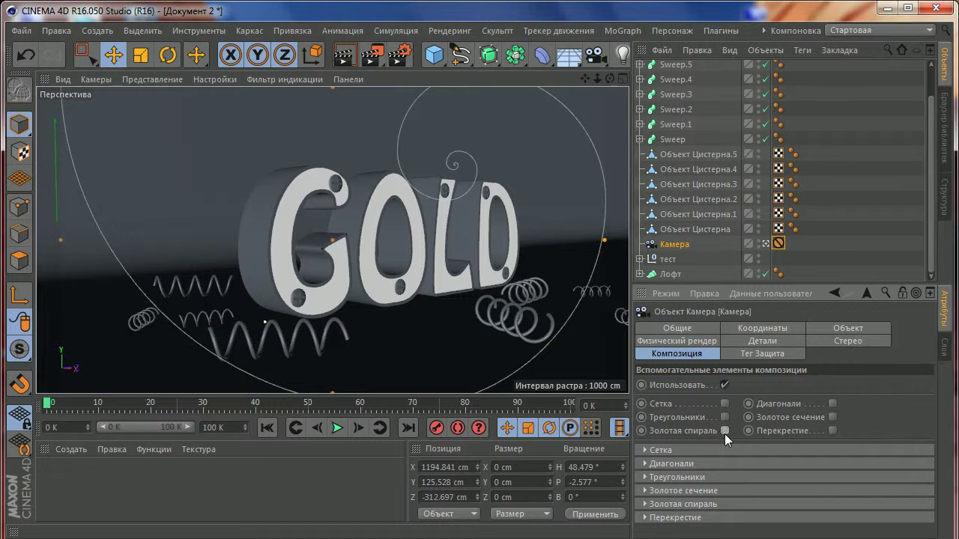
click(724, 432)
click(832, 403)
click(831, 417)
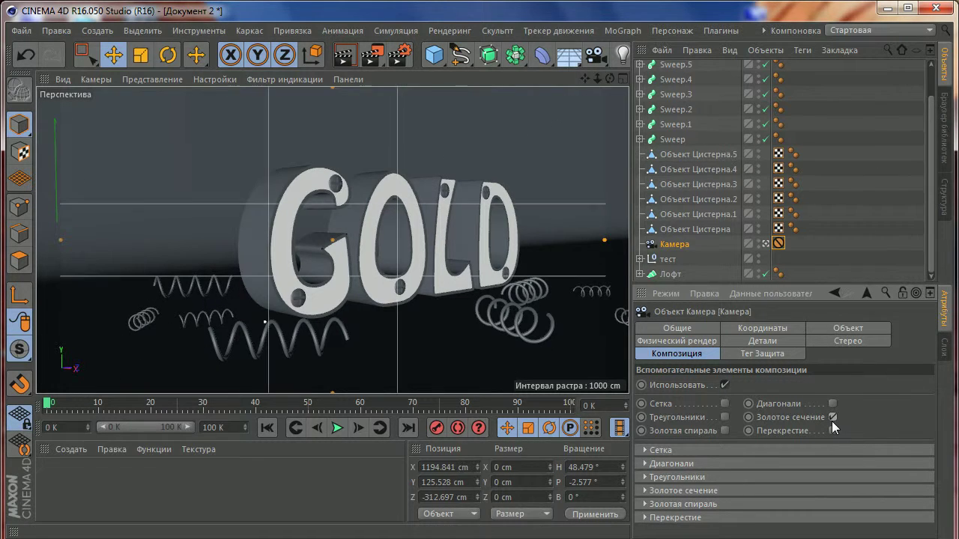
click(832, 418)
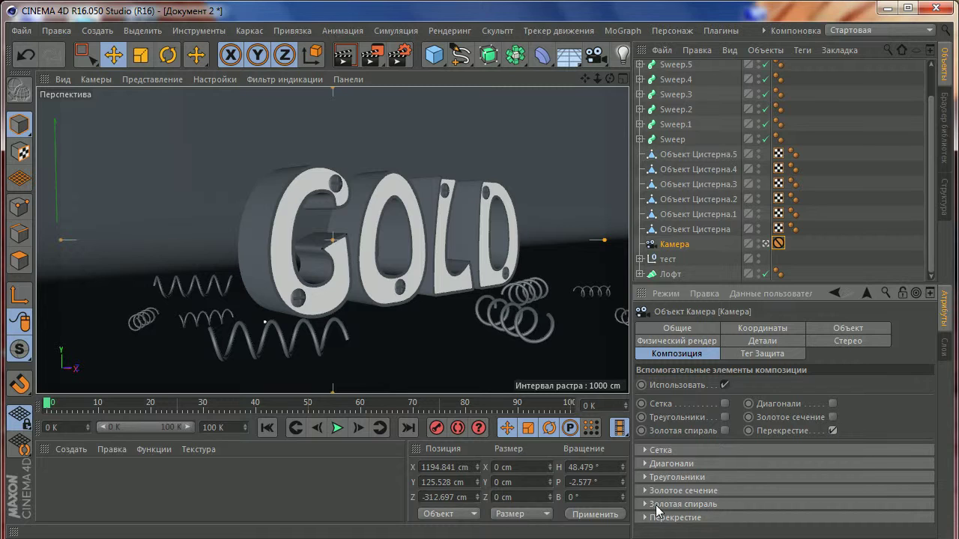
Enable a white crosshair composition guide, then leave the camera view
click(675, 518)
scroll(712, 488, down, 1)
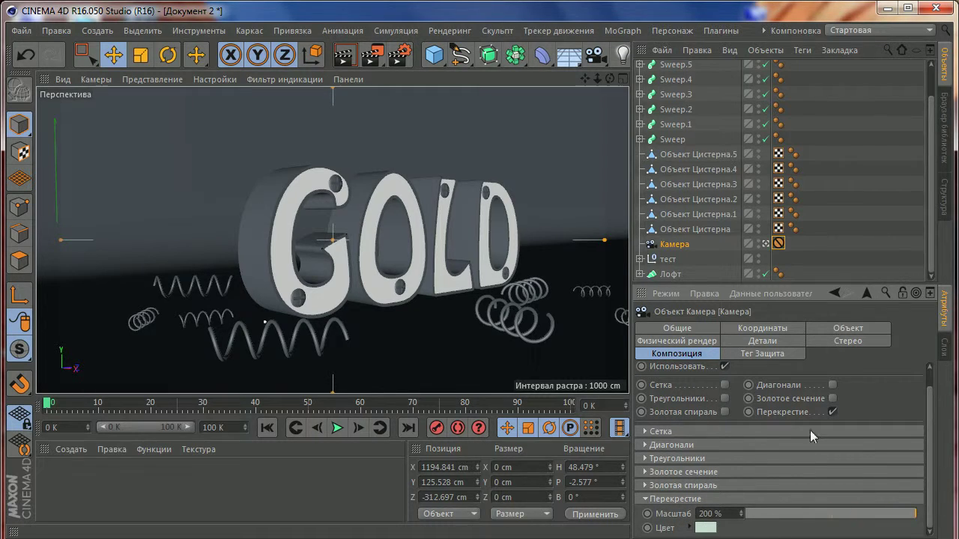
click(709, 528)
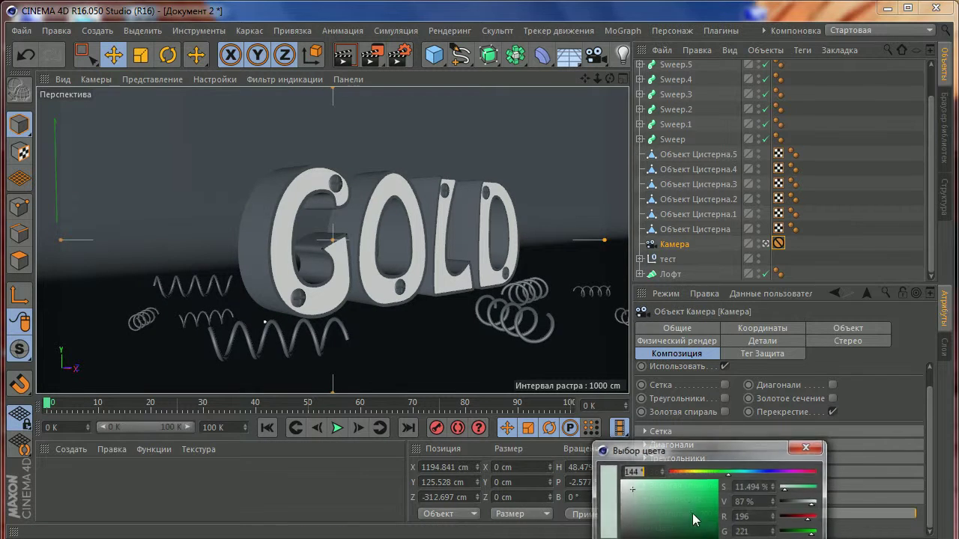
drag(725, 459, 696, 250)
click(698, 391)
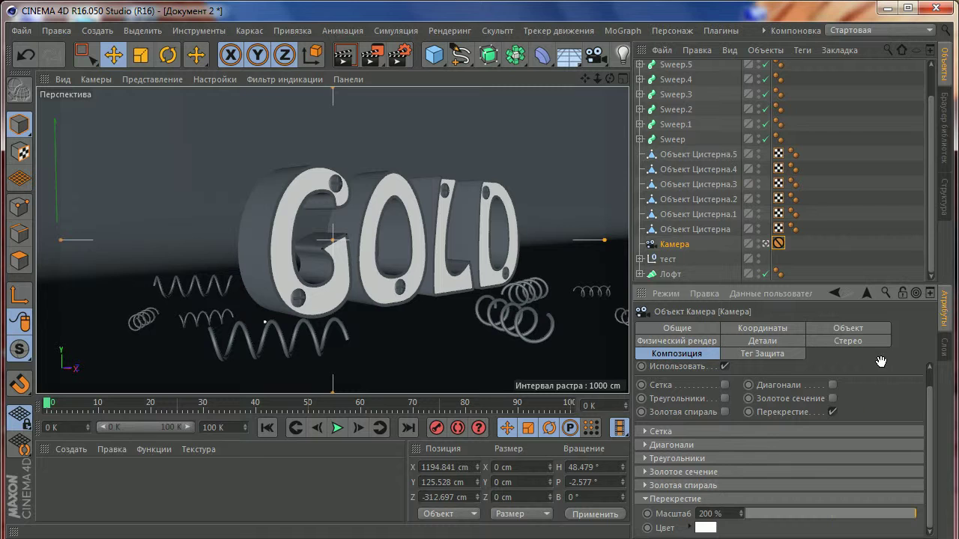
click(765, 243)
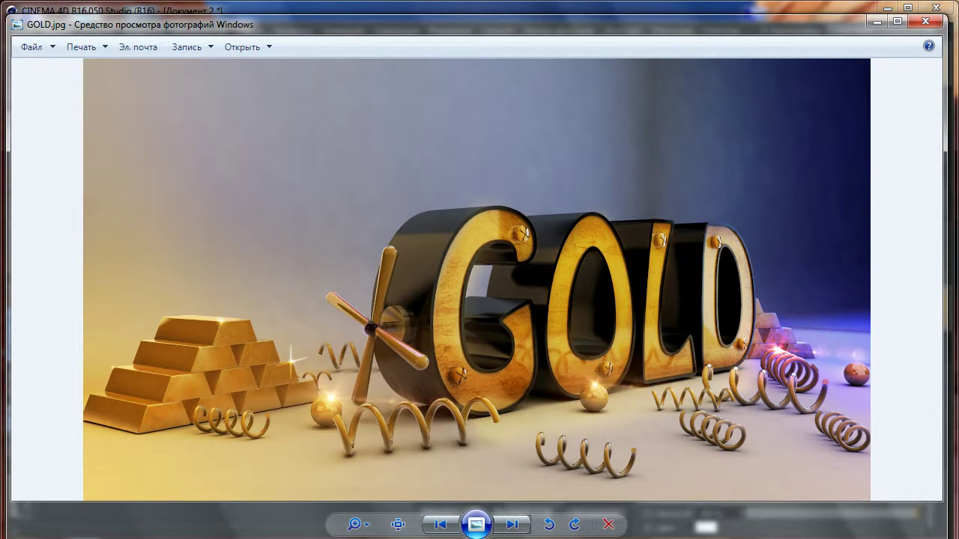
Close the GOLD.jpg reference window with Alt+F4
key(alt+F4)
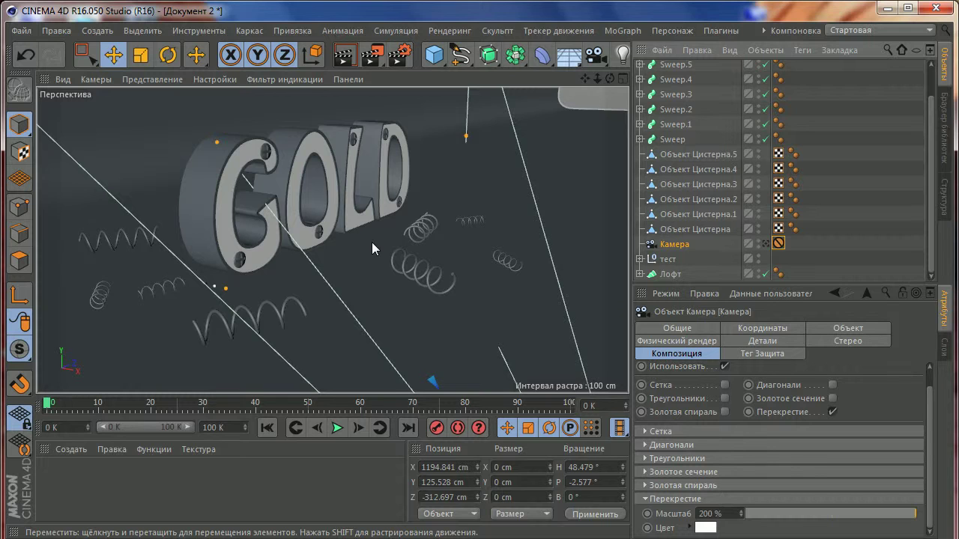
Add a sphere object to the scene
middle_click(371, 242)
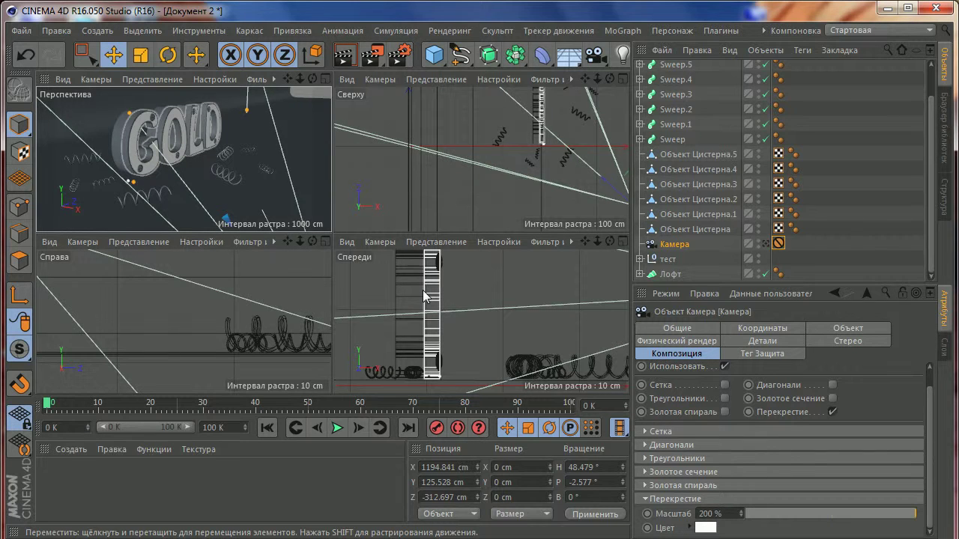
middle_click(245, 171)
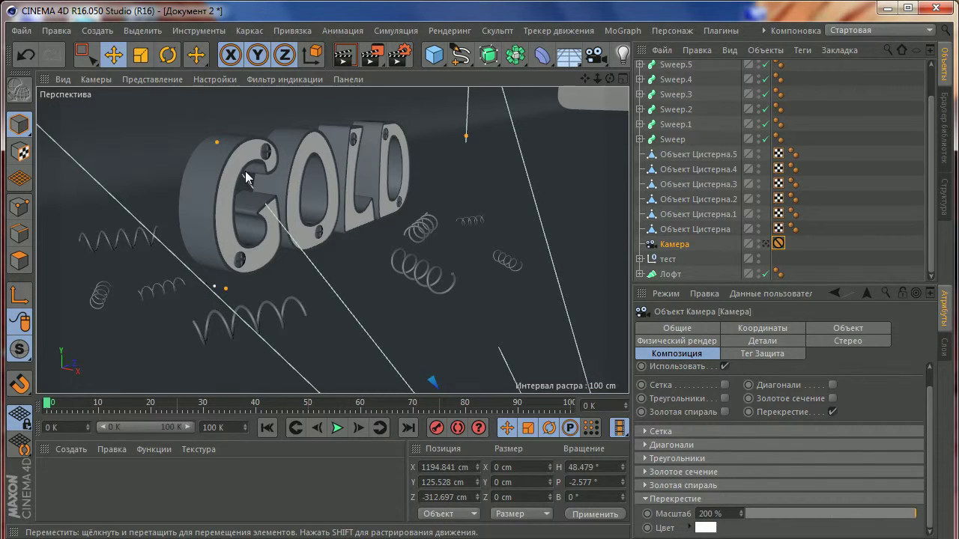
click(247, 169)
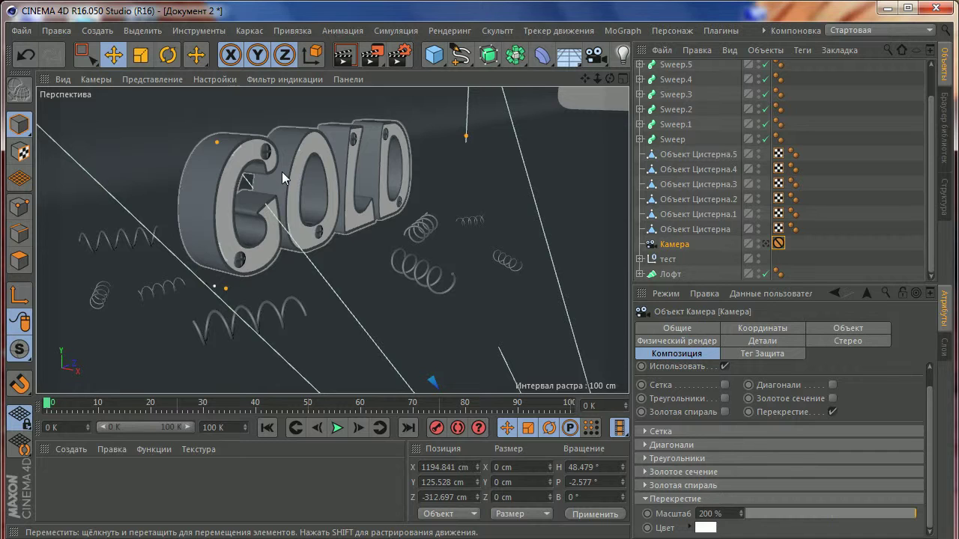
click(372, 238)
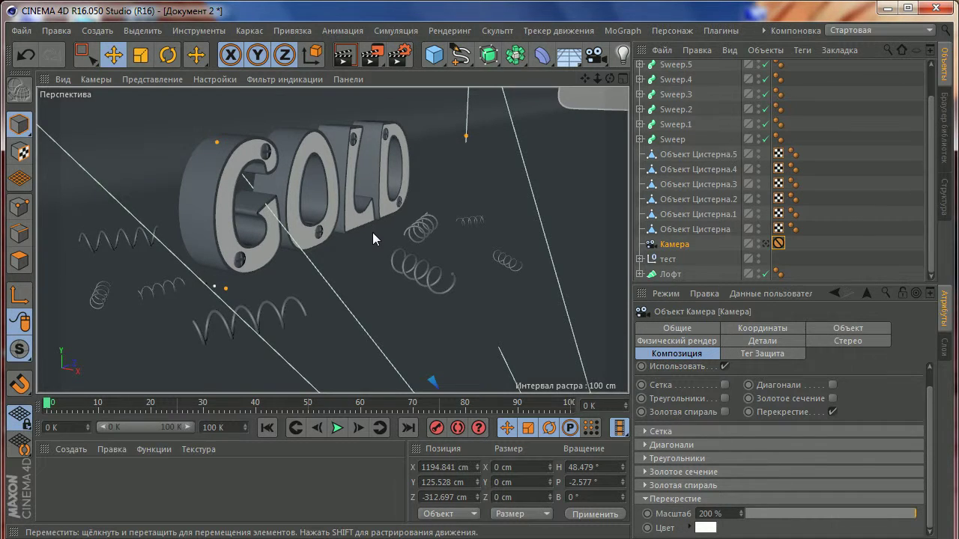
click(362, 211)
click(386, 240)
drag(434, 54, 890, 93)
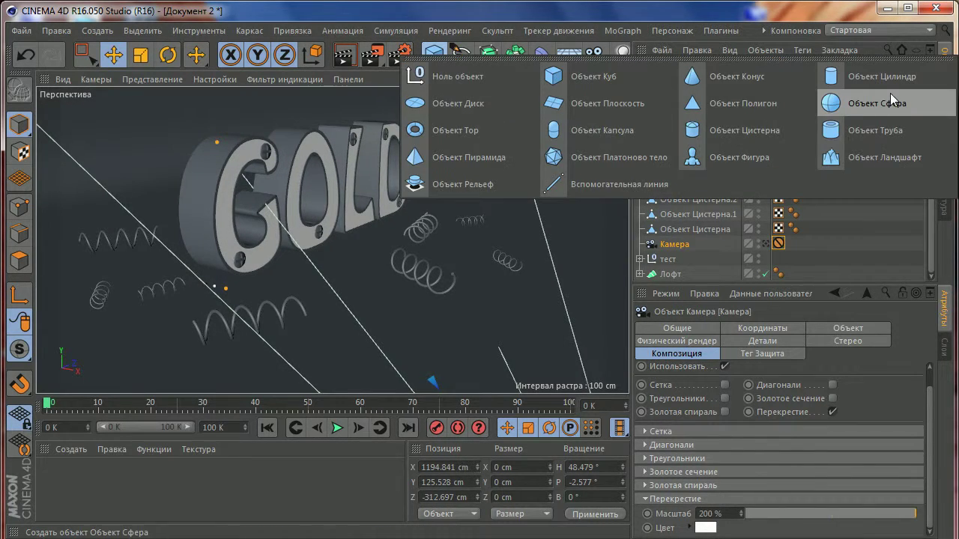
Move the sphere along X beside the springs and give it 35 segments
middle_click(410, 231)
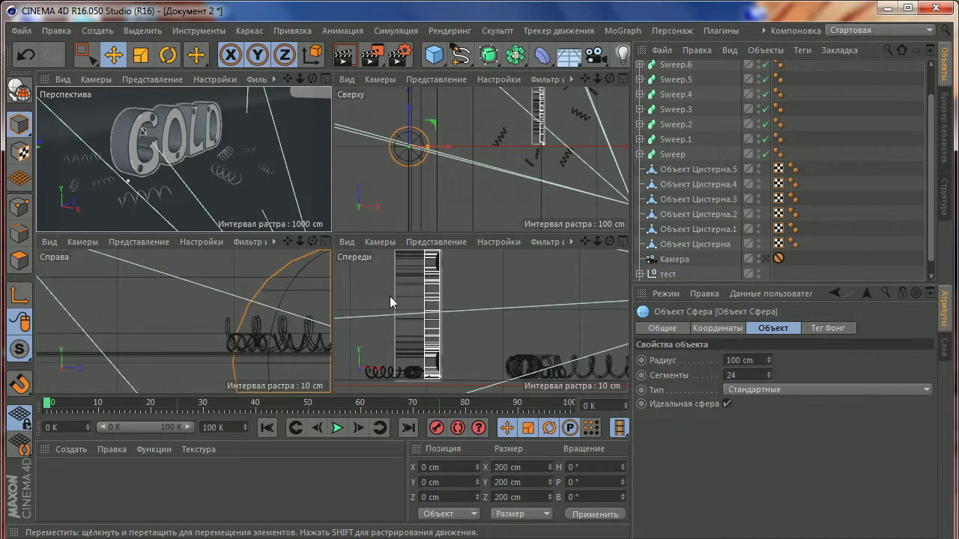
middle_click(389, 296)
scroll(128, 260, down, 3)
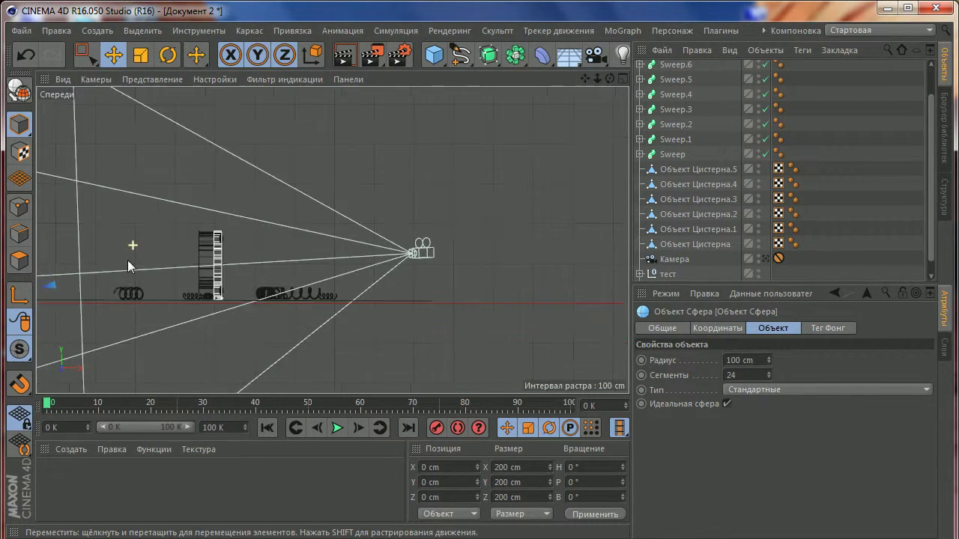
middle_drag(127, 260, 158, 256)
mouse_move(62, 295)
mouse_down()
mouse_move(327, 294)
mouse_move(307, 304)
mouse_up()
click(728, 375)
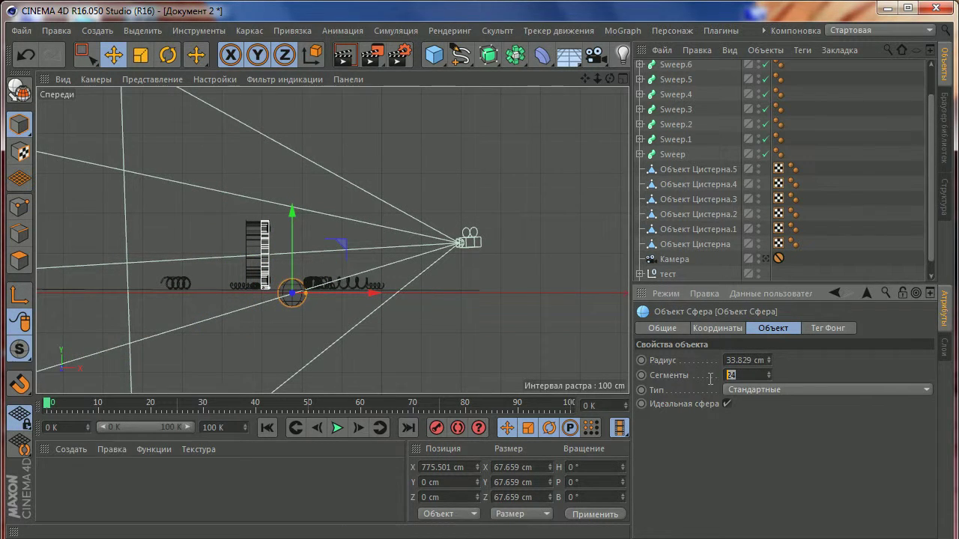
text(35)
key(Return)
Raise the sphere and shrink it to about 17 cm radius
scroll(304, 296, up, 3)
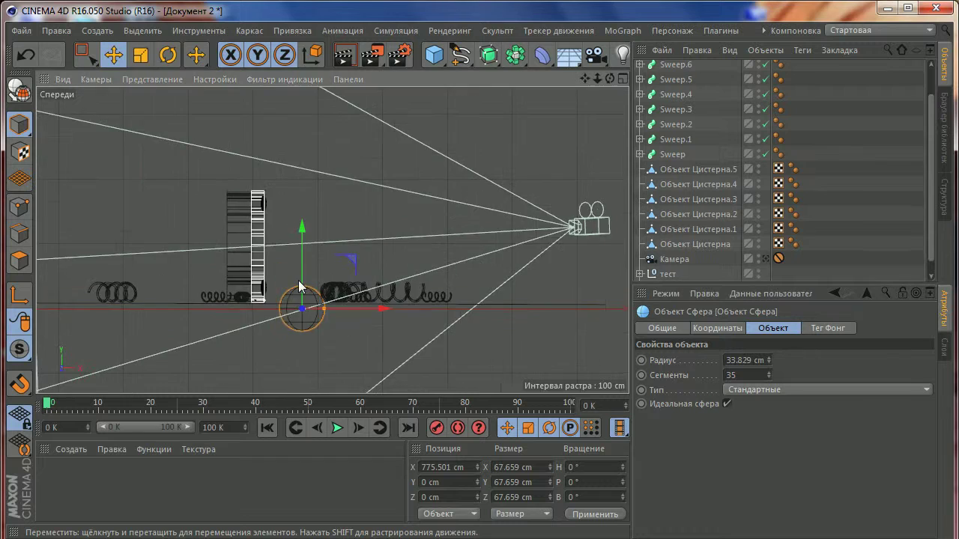
scroll(307, 300, up, 3)
drag(307, 285, 303, 239)
scroll(308, 288, up, 2)
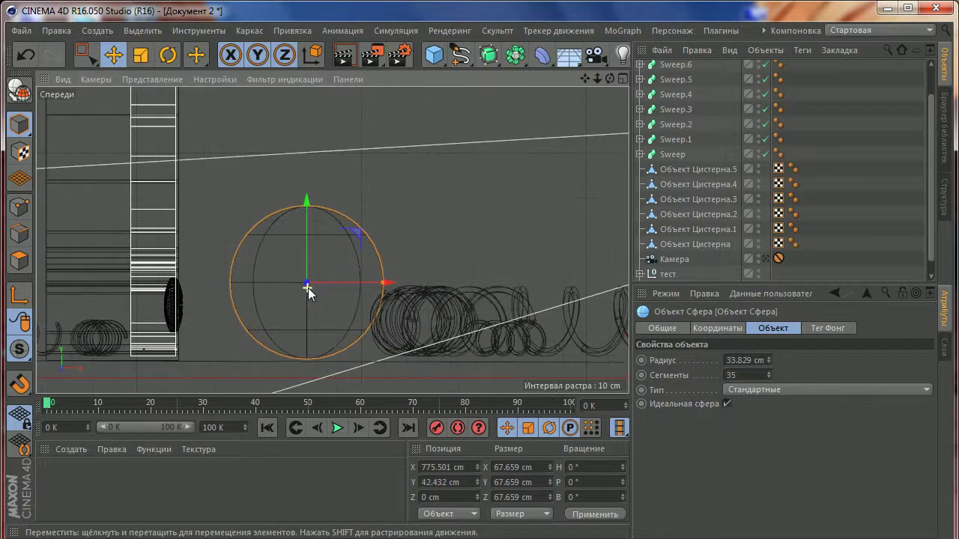
scroll(319, 284, up, 1)
drag(392, 276, 355, 275)
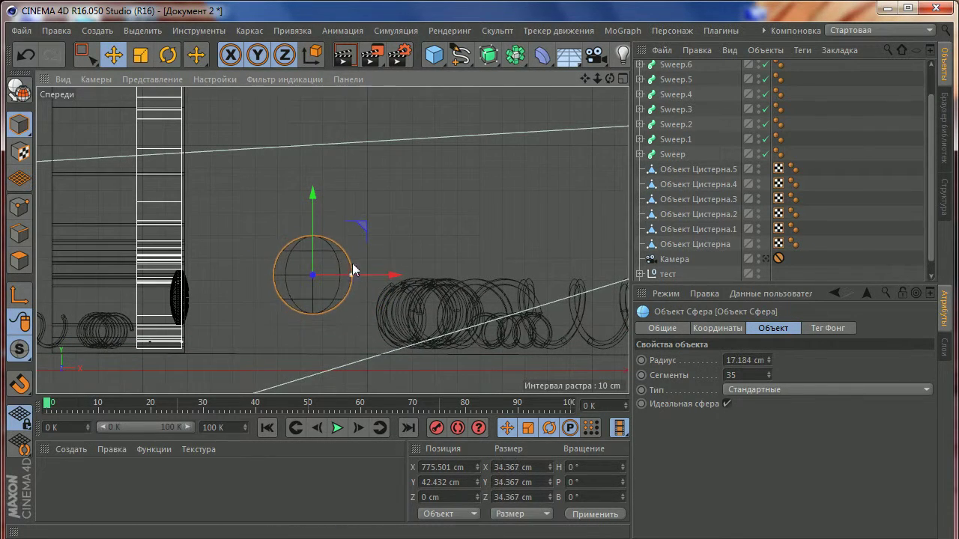
Shrink the sphere further and check its placement in front and perspective views
middle_click(353, 270)
middle_click(303, 184)
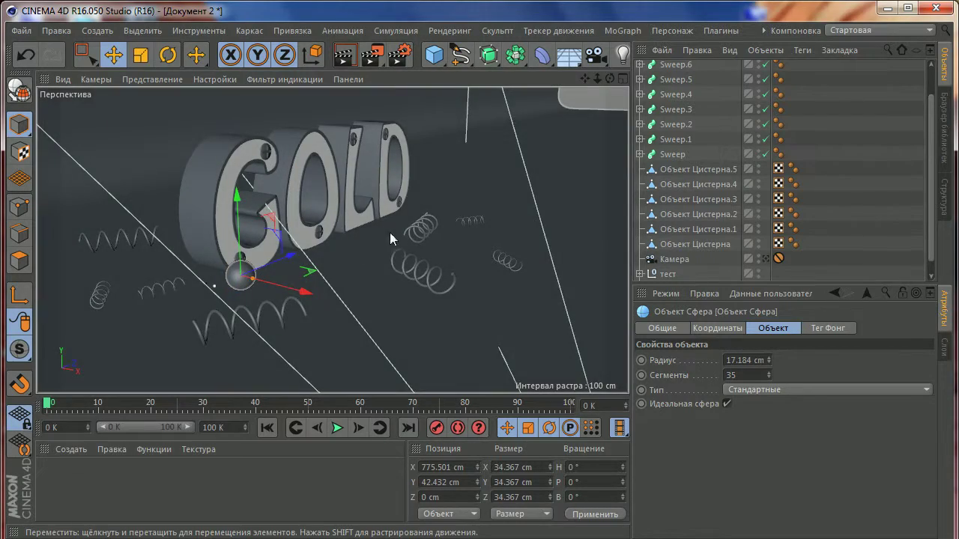
mouse_move(241, 259)
alt+mouse_down()
mouse_move(242, 274)
mouse_move(276, 244)
mouse_move(282, 335)
alt+mouse_up()
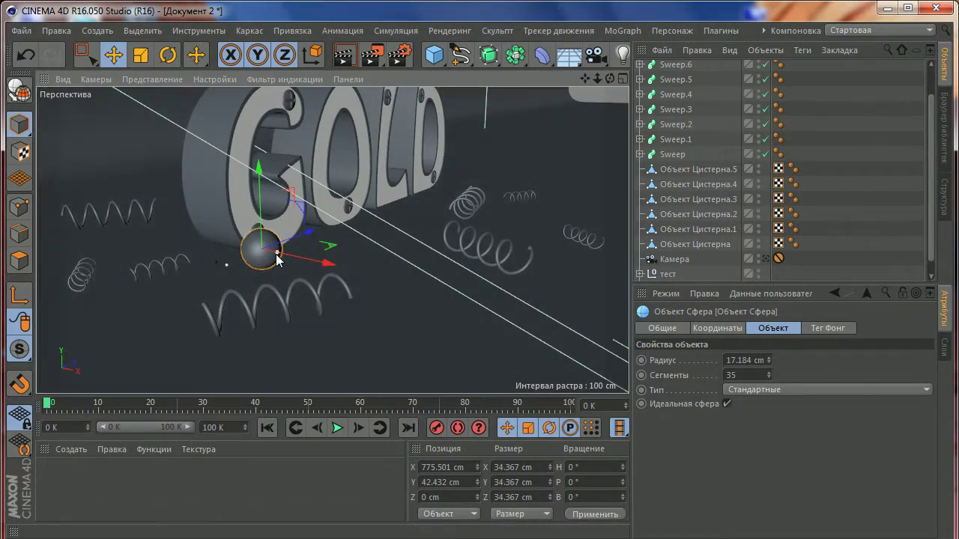
drag(277, 253, 272, 258)
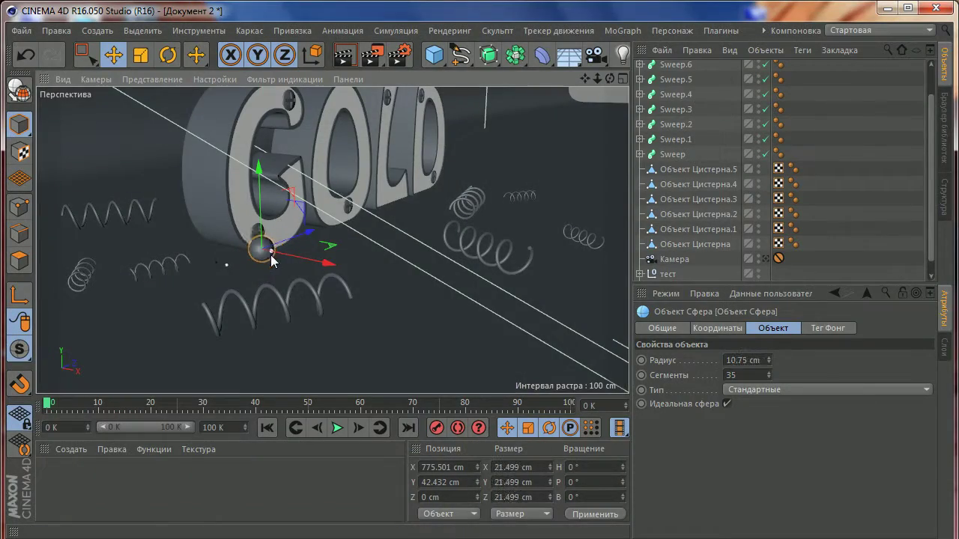
middle_click(319, 289)
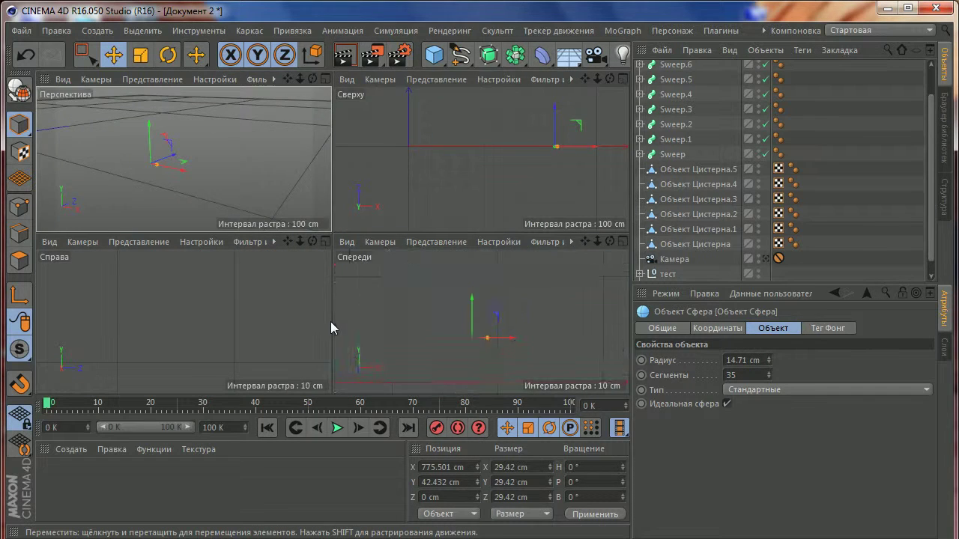
middle_click(418, 330)
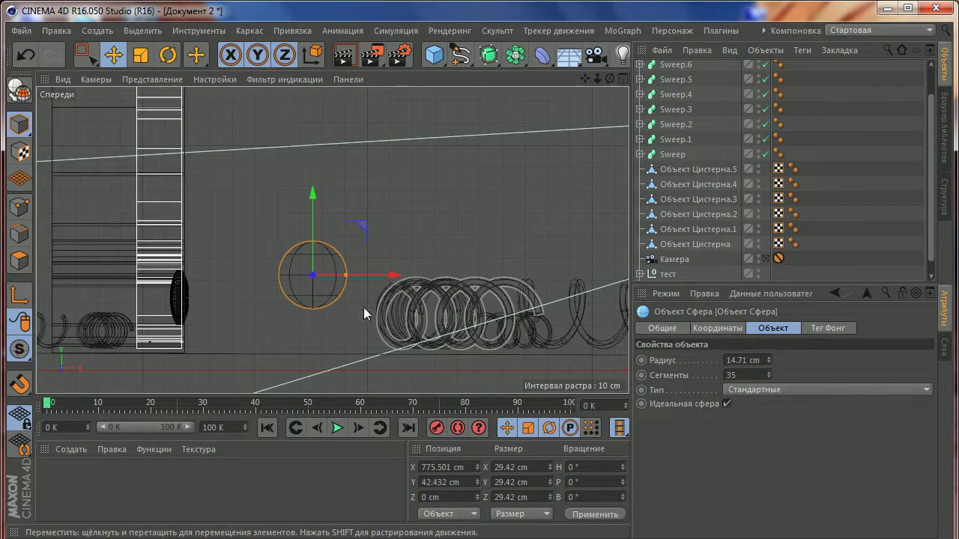
middle_click(350, 259)
middle_click(234, 200)
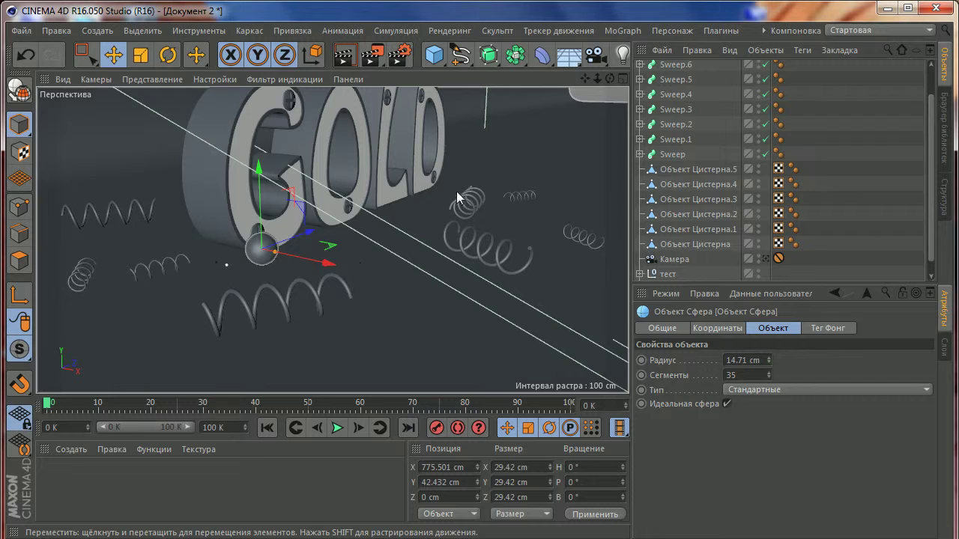
Group Sweep through Sweep.7 under a null named Пружины, then duplicate the group
click(671, 155)
scroll(678, 142, up, 1)
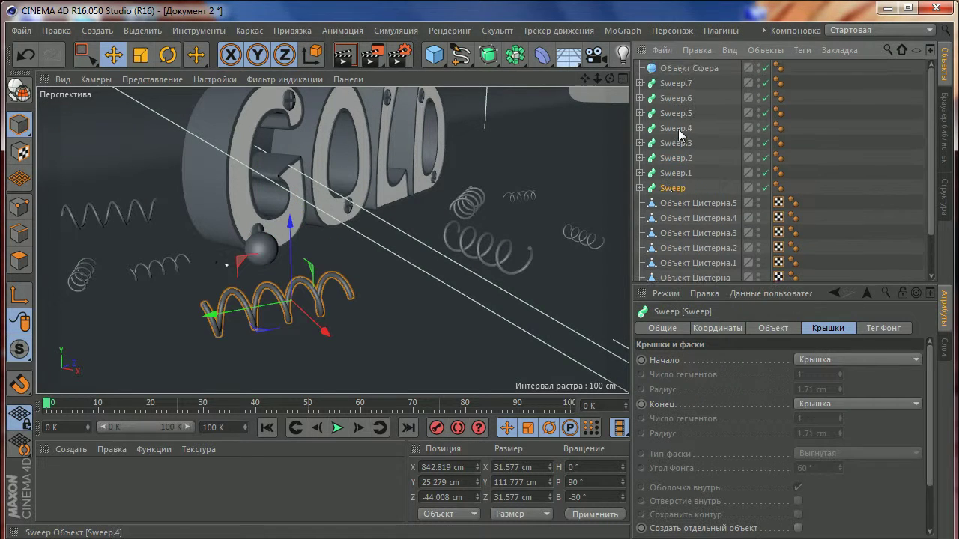
shift+click(678, 85)
key(alt+g)
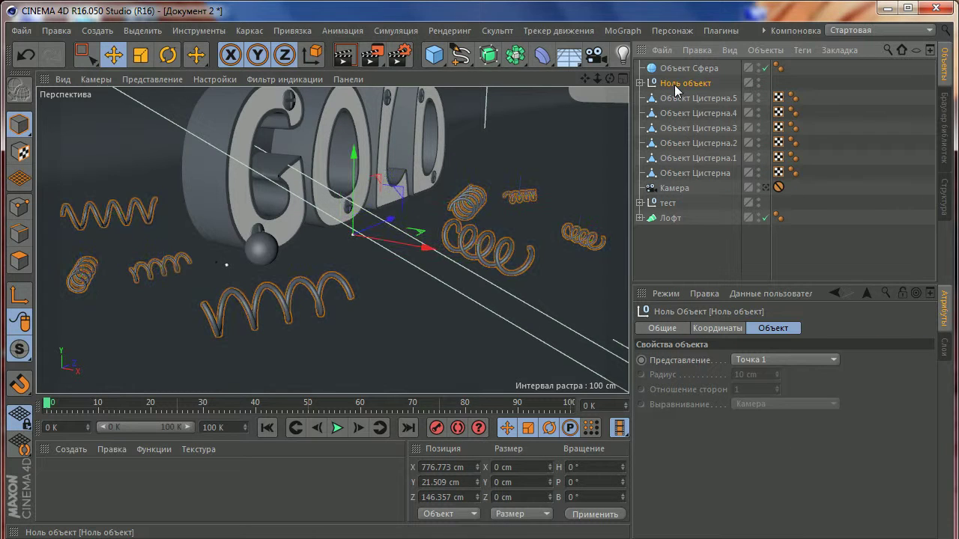
double_click(676, 84)
text(Пружины)
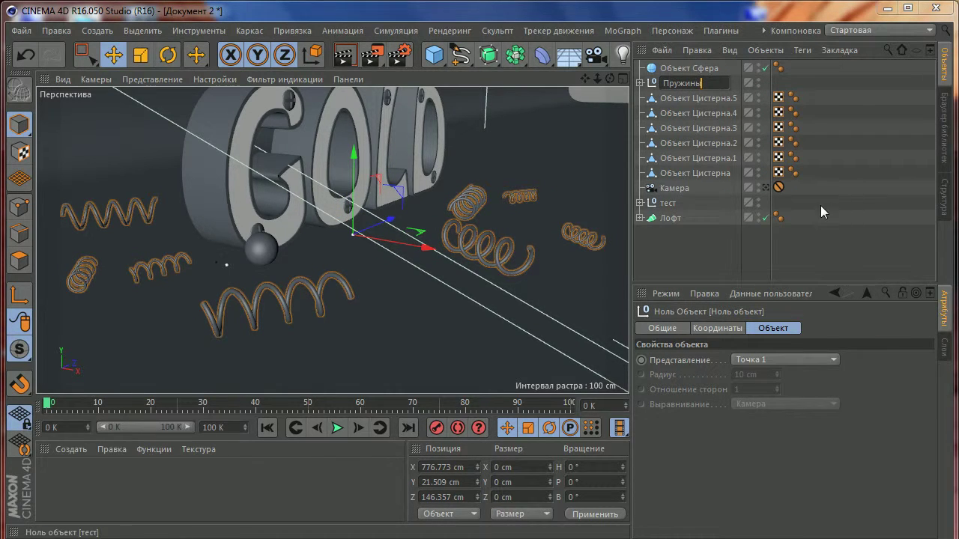
key(Return)
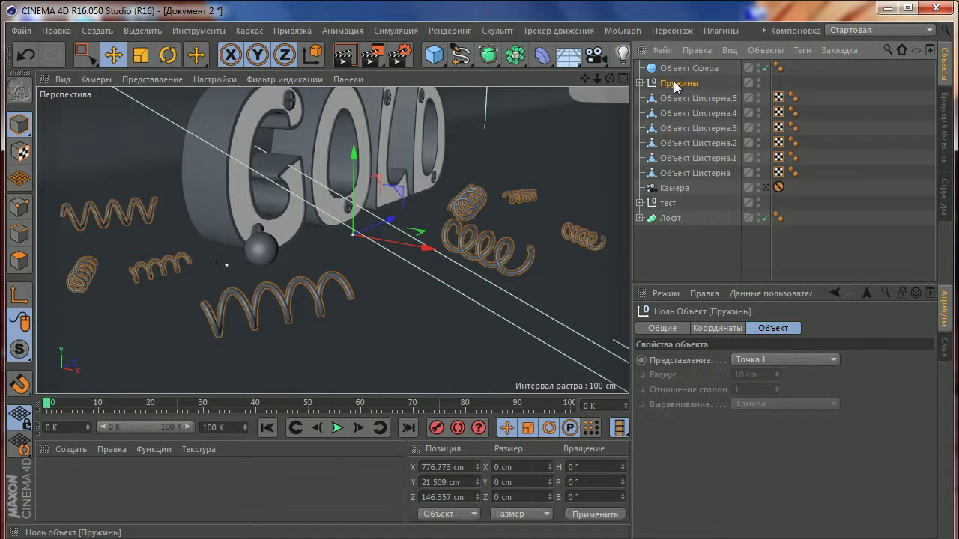
ctrl+drag(678, 78, 677, 75)
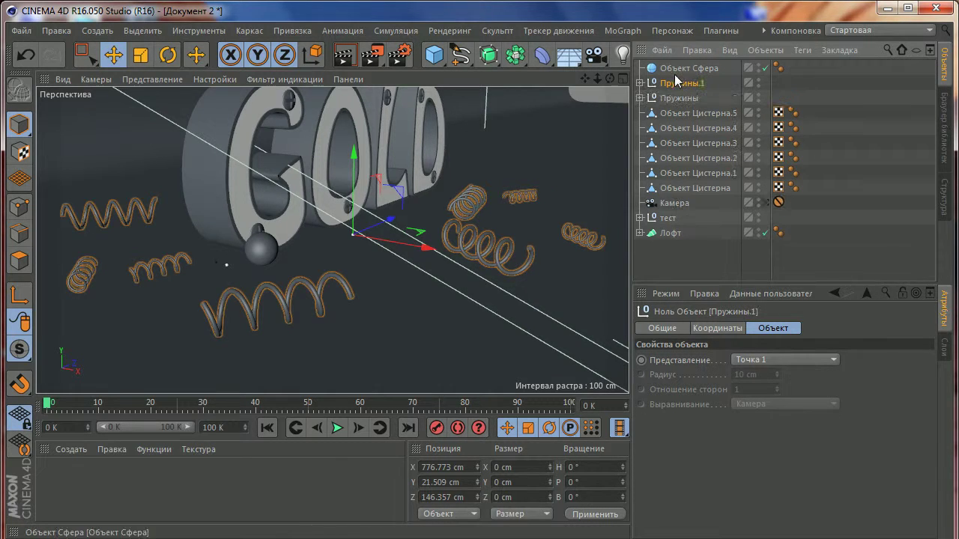
Rotate the first copied spring group to 90° heading and shift it left
click(168, 55)
drag(355, 249, 438, 245)
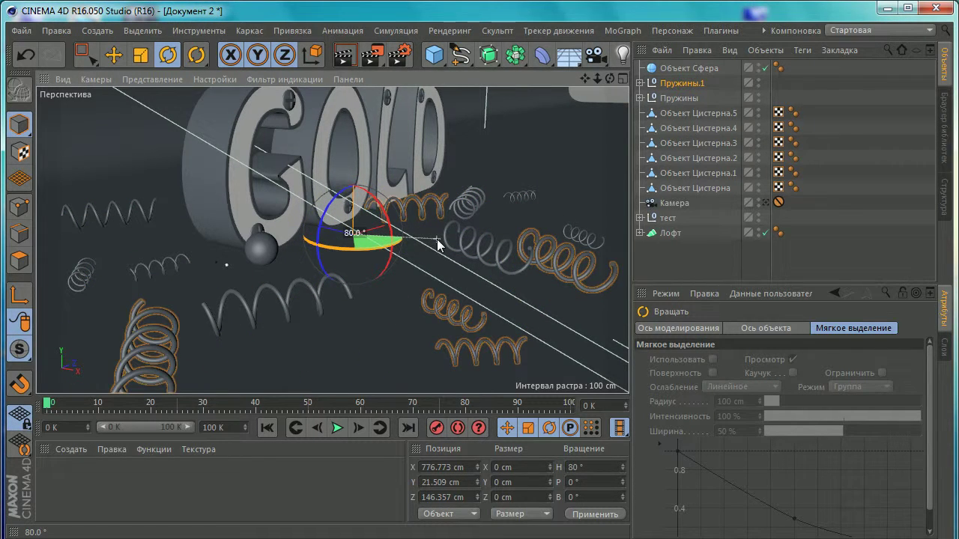
drag(436, 239, 448, 240)
key(e)
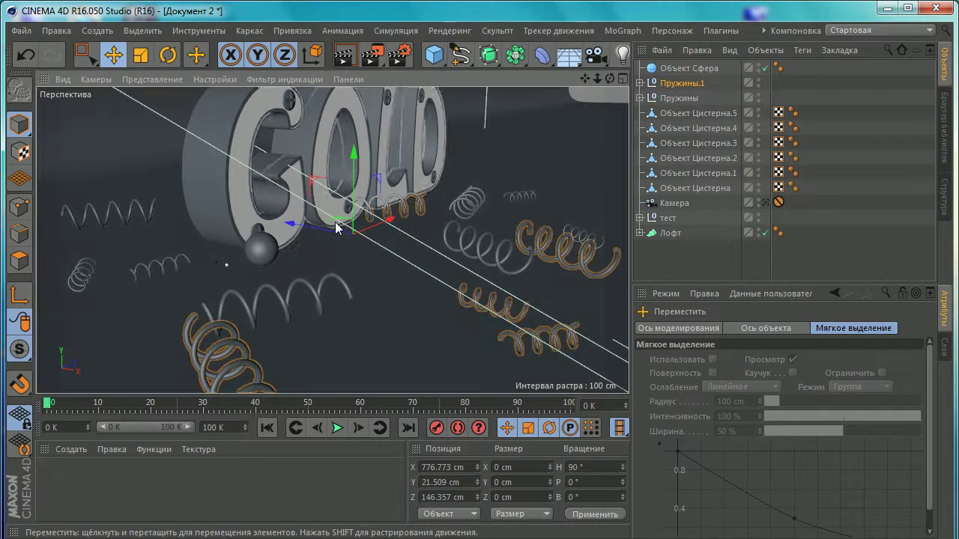
mouse_move(336, 229)
mouse_down()
mouse_move(316, 201)
mouse_move(323, 192)
mouse_up()
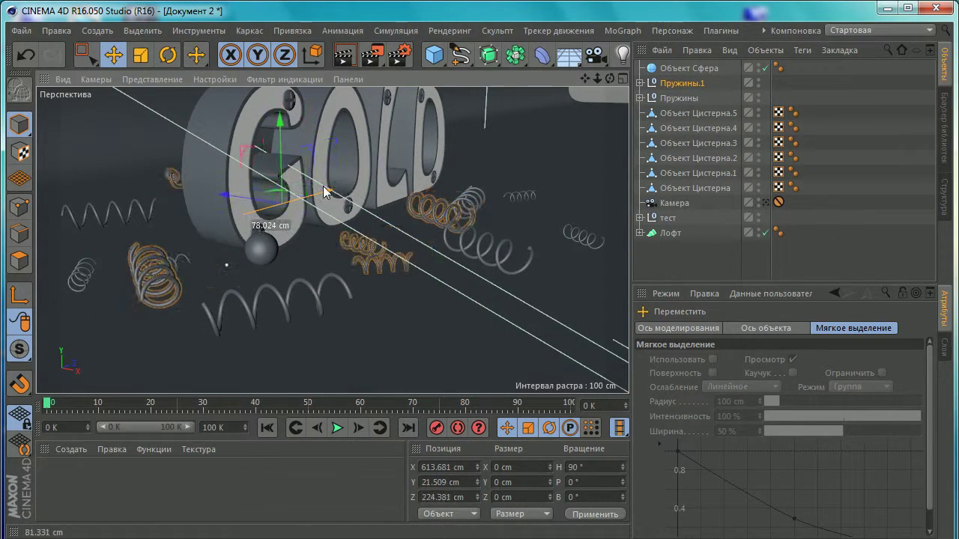
Delete the Пружины.1 test copy and inspect the springs inside Пружины
click(680, 83)
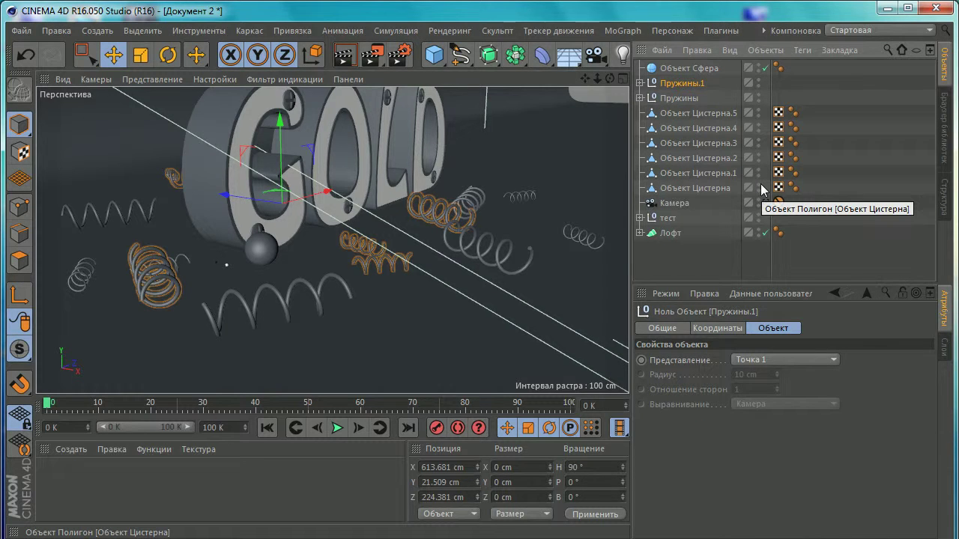
key(Delete)
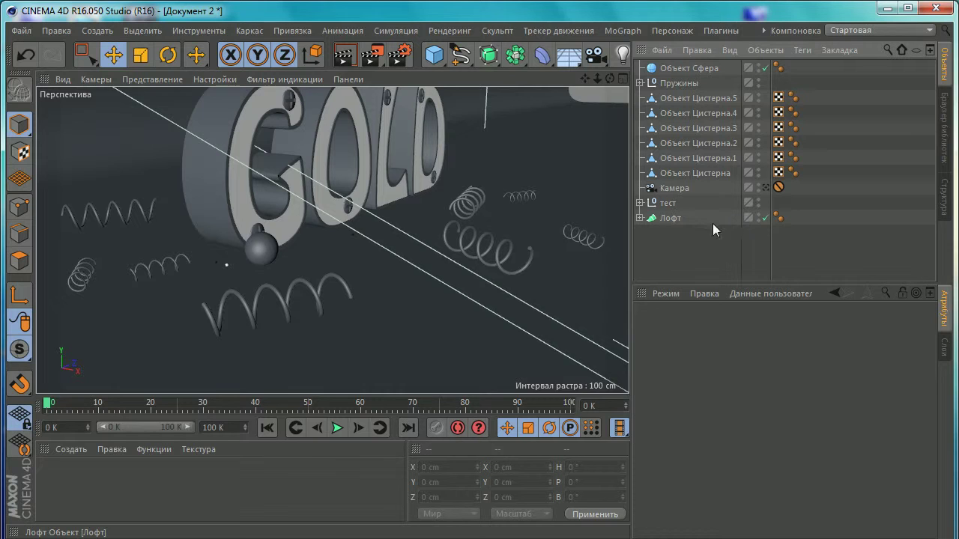
click(680, 83)
click(640, 82)
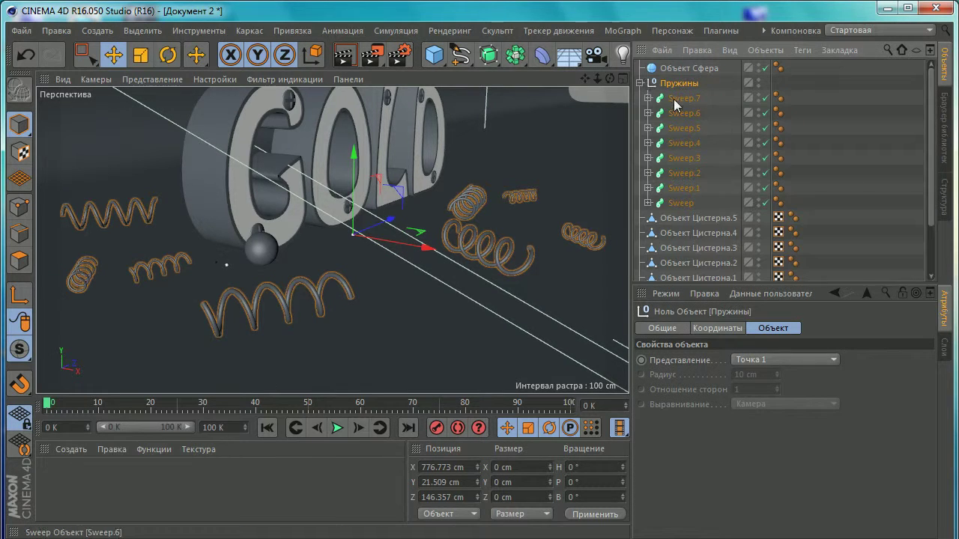
click(676, 98)
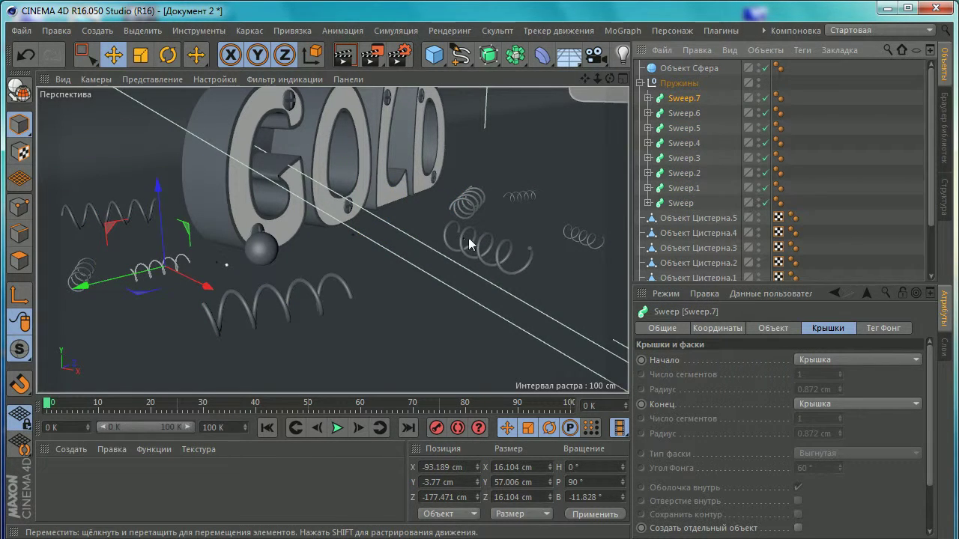
click(477, 203)
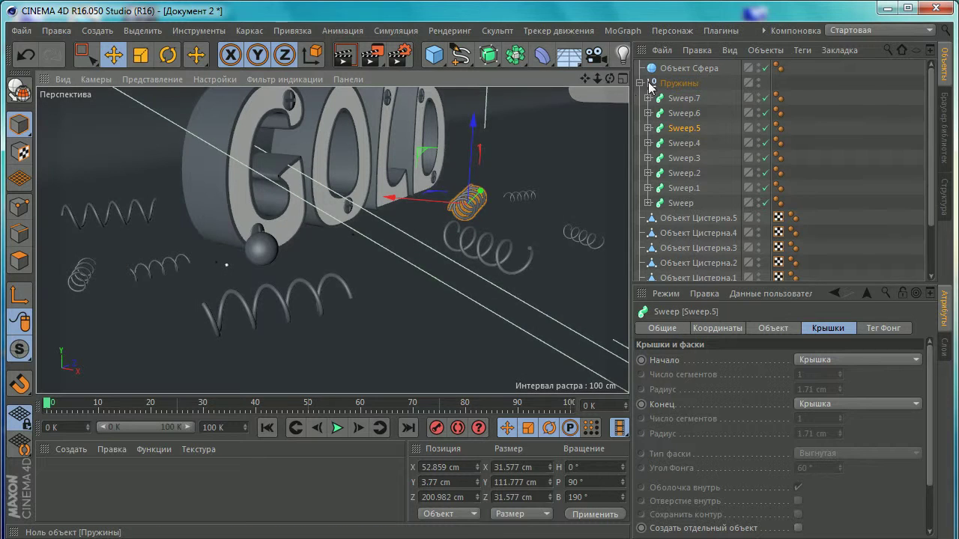
click(640, 83)
Duplicate Пружины again, turn the copy to 140° heading and move it
ctrl+drag(672, 77, 672, 75)
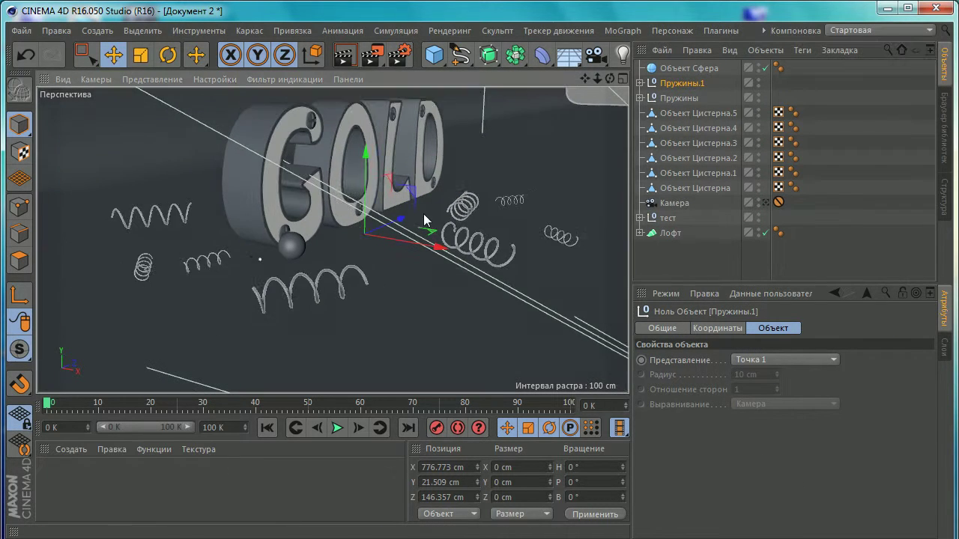
key(r)
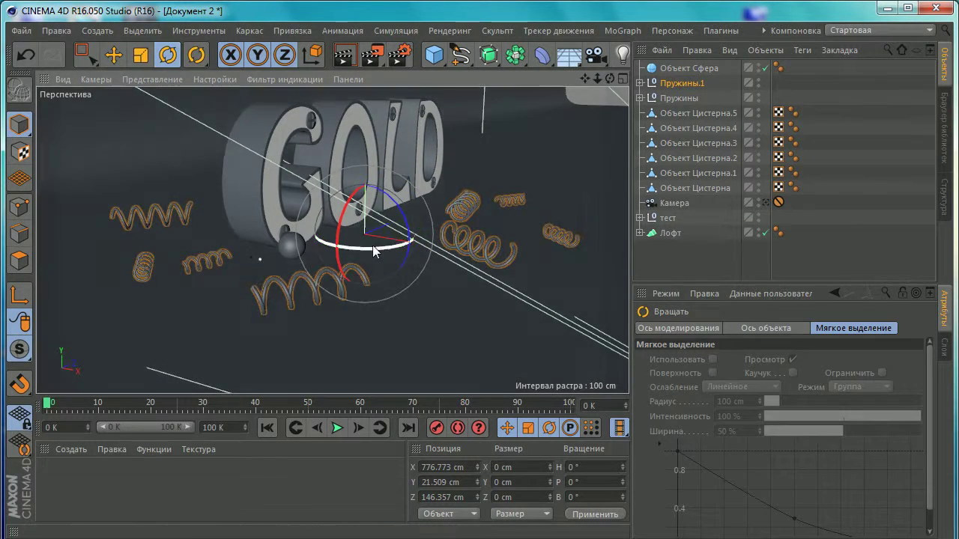
mouse_move(372, 245)
mouse_down()
mouse_move(460, 234)
mouse_move(534, 142)
mouse_move(524, 166)
mouse_up()
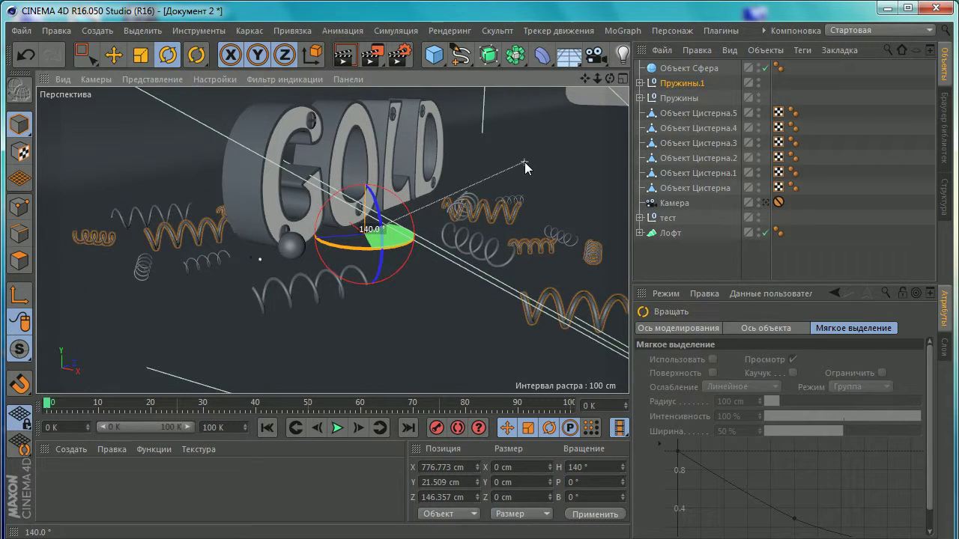
click(113, 54)
mouse_move(322, 240)
mouse_down()
mouse_move(317, 233)
mouse_move(417, 270)
mouse_up()
middle_click(501, 280)
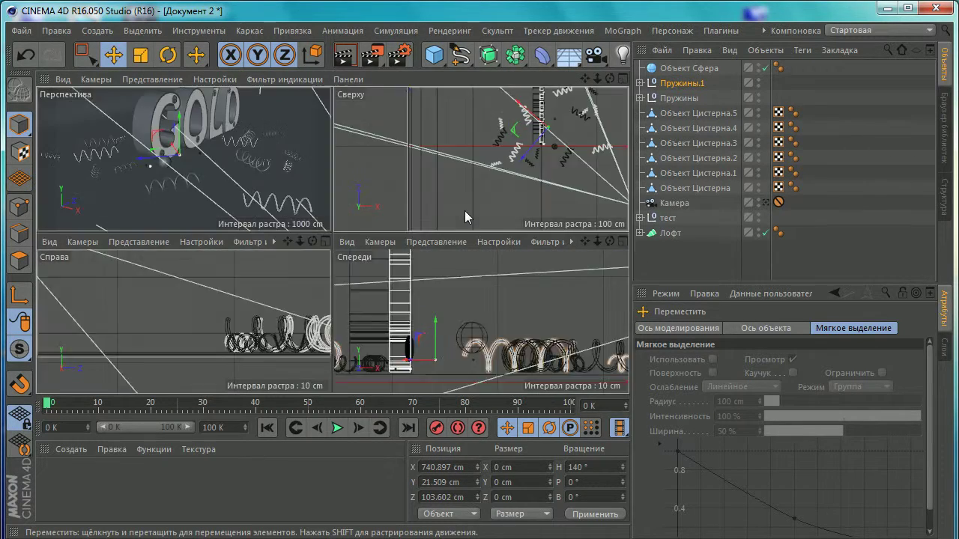
In the Top view with world axes, slide the copied springs into place around GOLD
middle_click(464, 211)
middle_drag(514, 207, 462, 263)
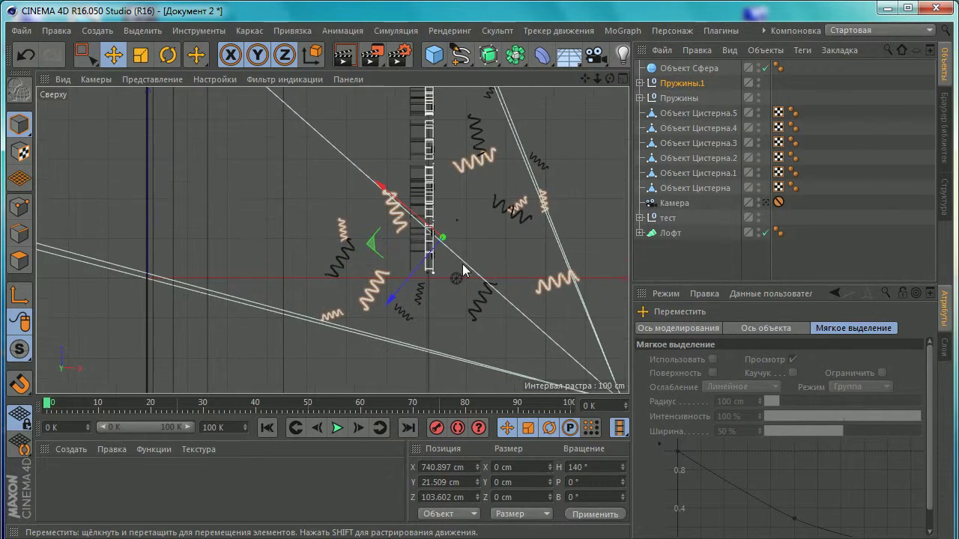
click(313, 55)
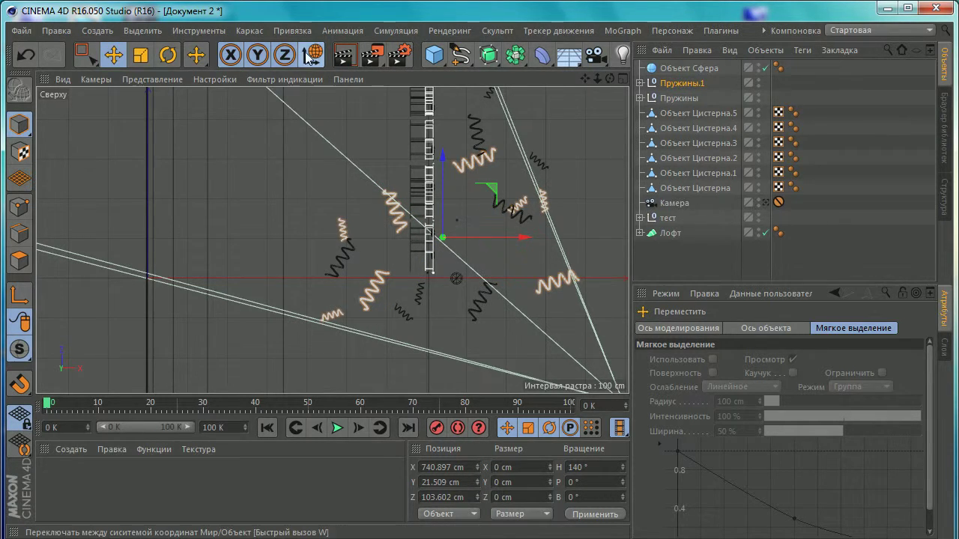
drag(444, 156, 445, 174)
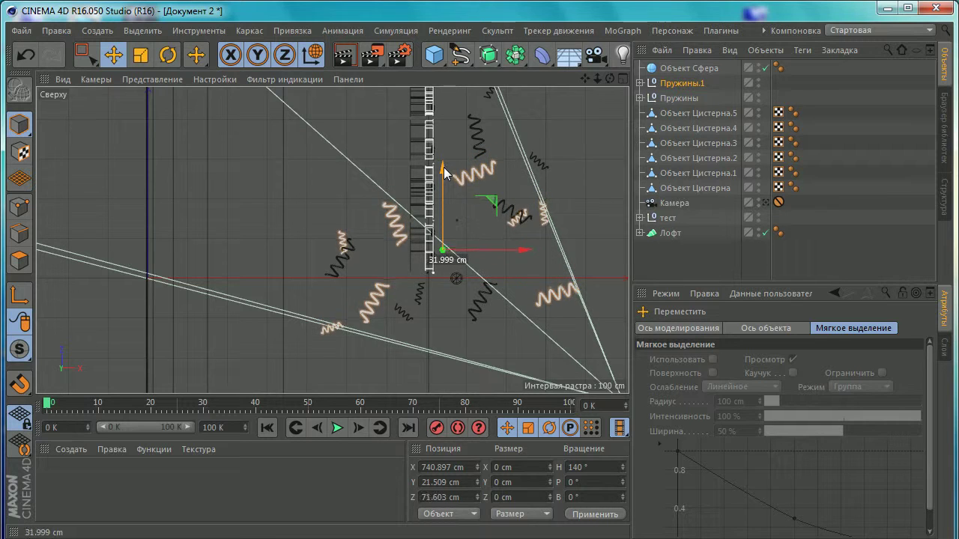
drag(518, 255, 497, 255)
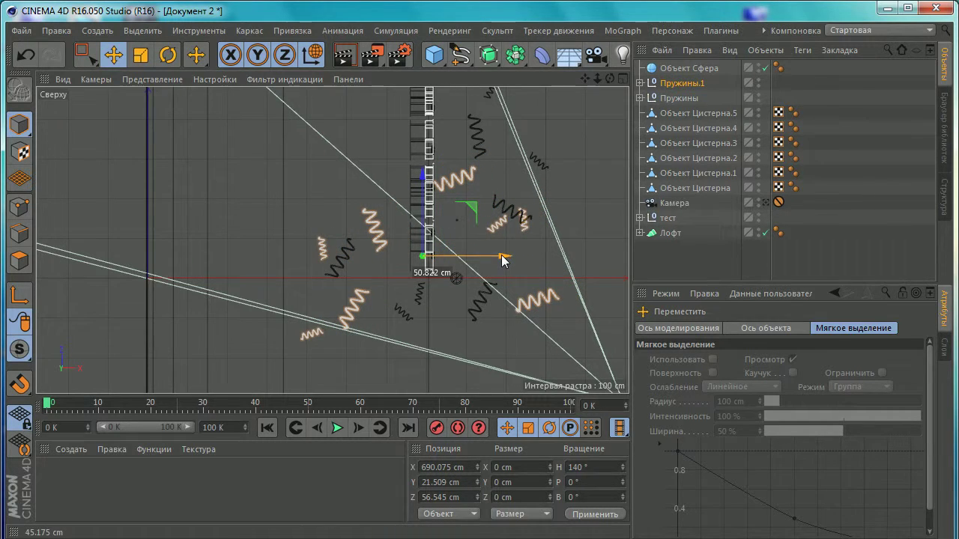
drag(424, 217, 431, 187)
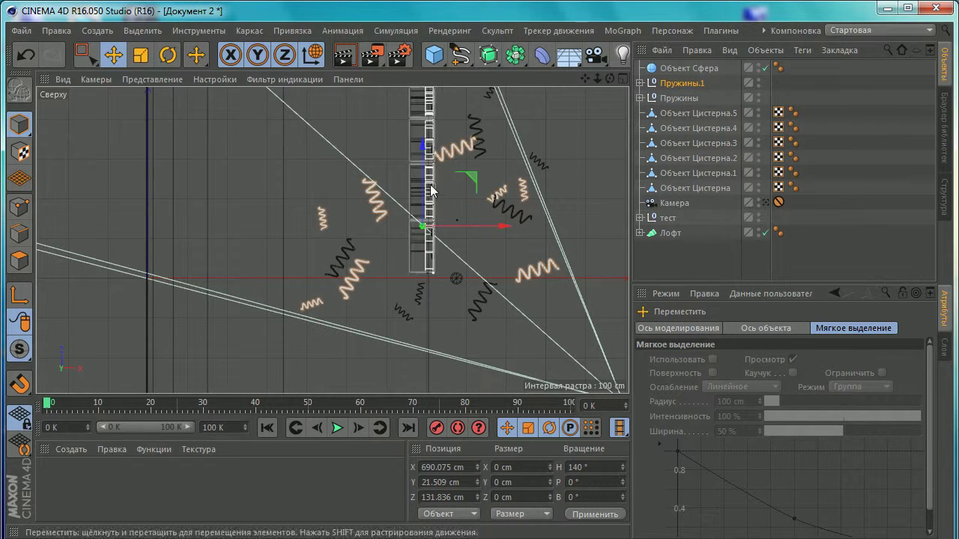
mouse_move(425, 205)
mouse_down()
mouse_move(450, 182)
mouse_move(418, 214)
mouse_up()
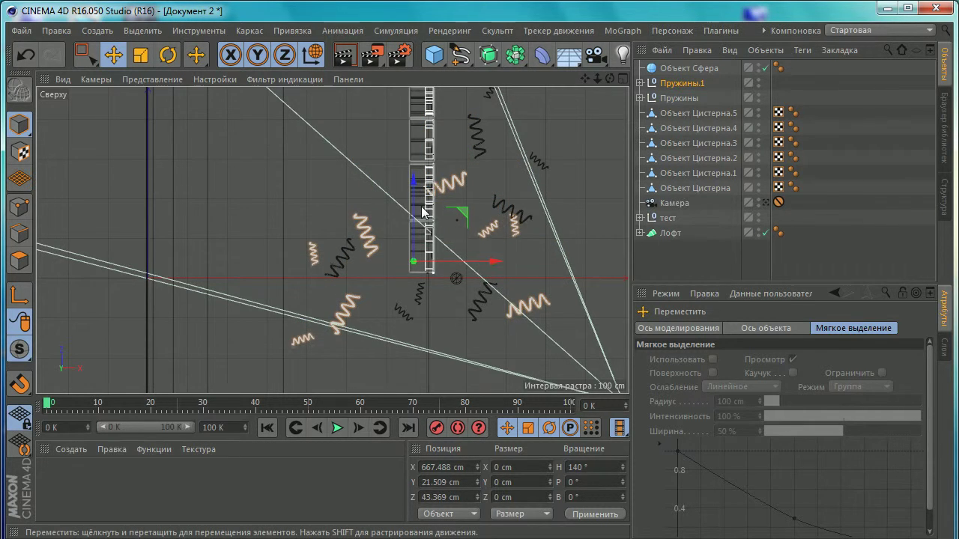
Nudge the Пружины.1 spring group and move one small spring upward
click(417, 214)
click(671, 83)
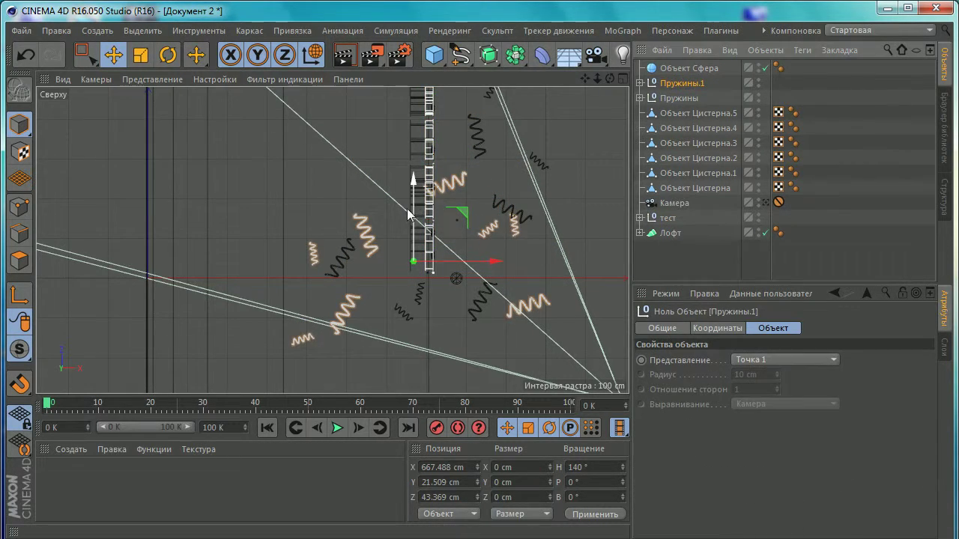
mouse_move(452, 274)
mouse_down()
mouse_move(452, 255)
mouse_move(469, 255)
mouse_up()
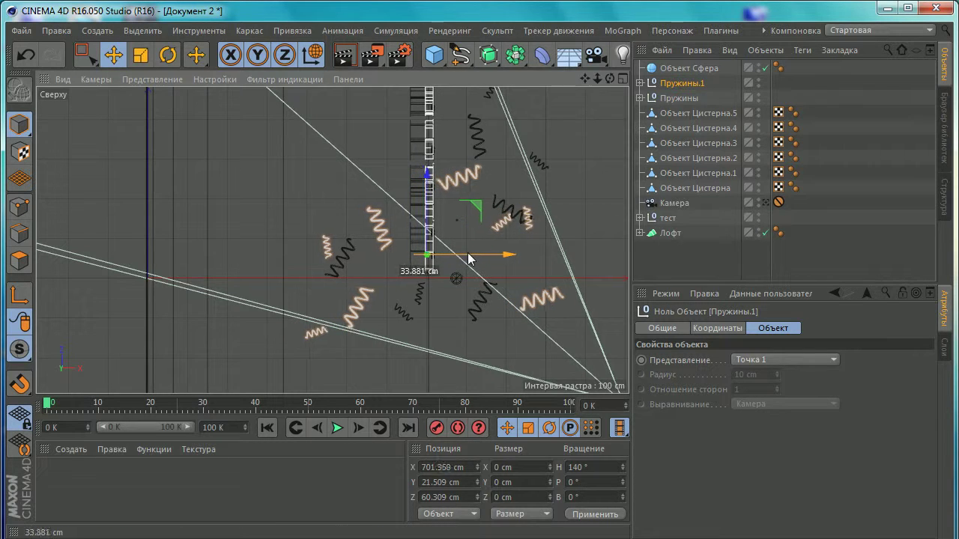
click(532, 225)
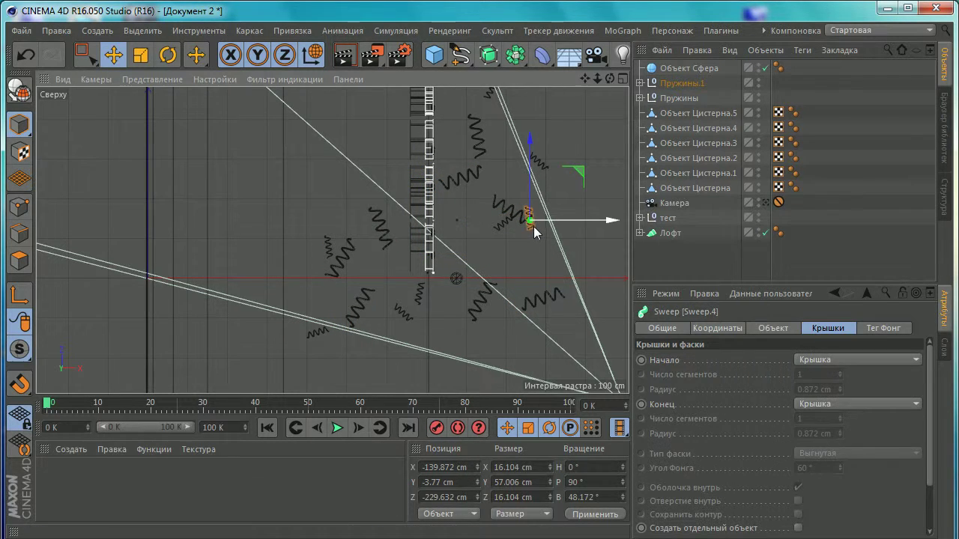
click(526, 238)
click(501, 226)
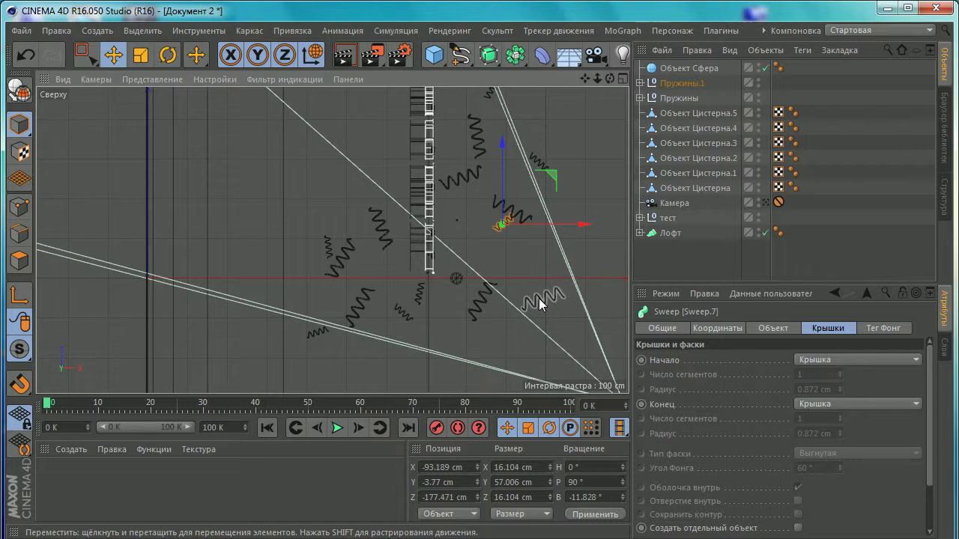
mouse_move(539, 303)
mouse_down()
mouse_move(549, 213)
mouse_move(494, 205)
mouse_up()
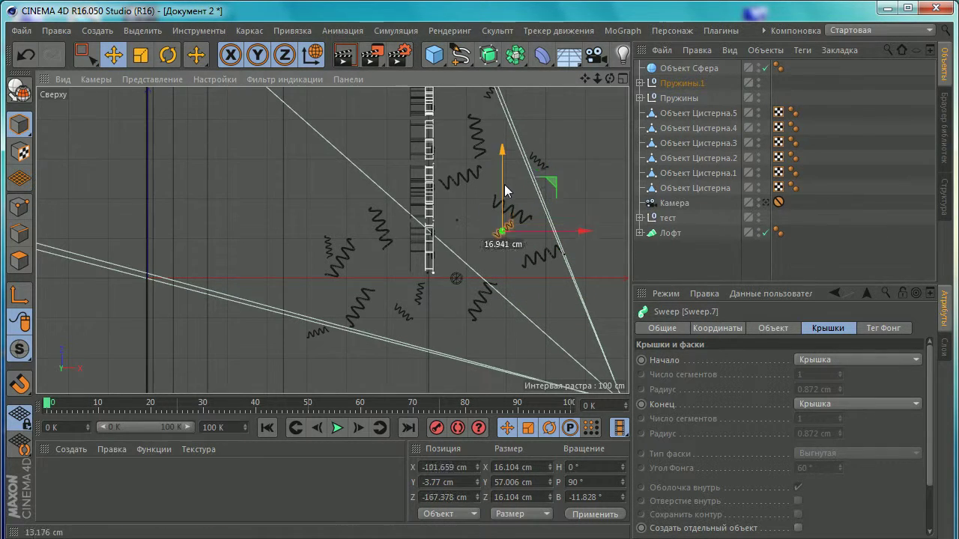
Delete the stray spring
click(531, 262)
key(Delete)
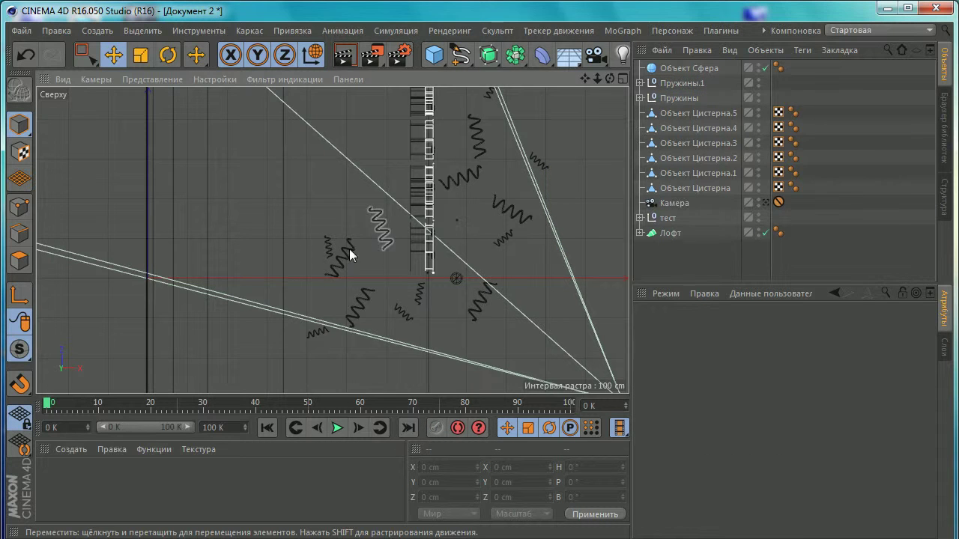
middle_click(509, 194)
Move spring Sweep.6 to X 272.136 cm, Z 64.718 cm beside GOLD's lower left edge
middle_click(296, 179)
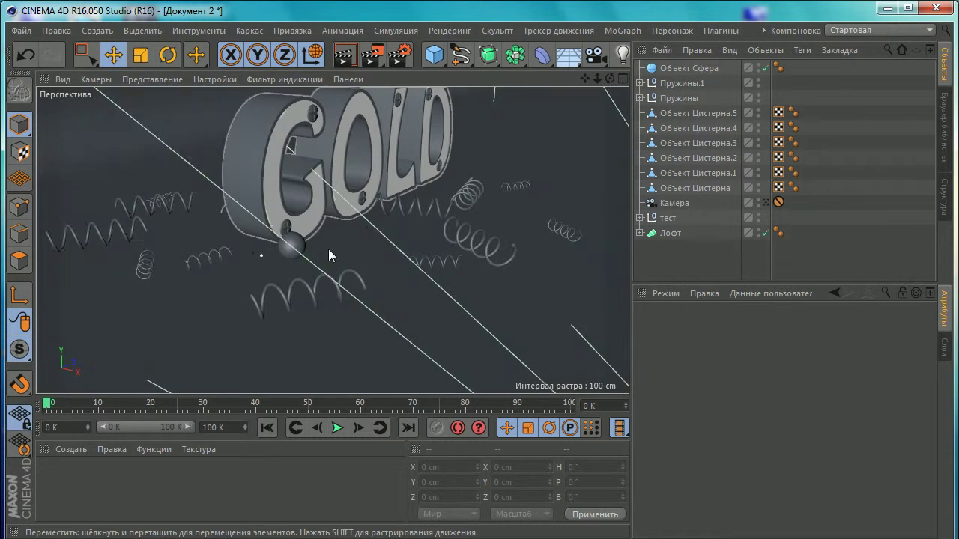
mouse_move(328, 249)
alt+mouse_down()
mouse_move(219, 198)
mouse_move(199, 250)
mouse_move(300, 190)
mouse_move(390, 225)
mouse_move(446, 198)
alt+mouse_up()
scroll(199, 250, up, 5)
click(213, 252)
scroll(322, 210, down, 4)
scroll(332, 205, down, 3)
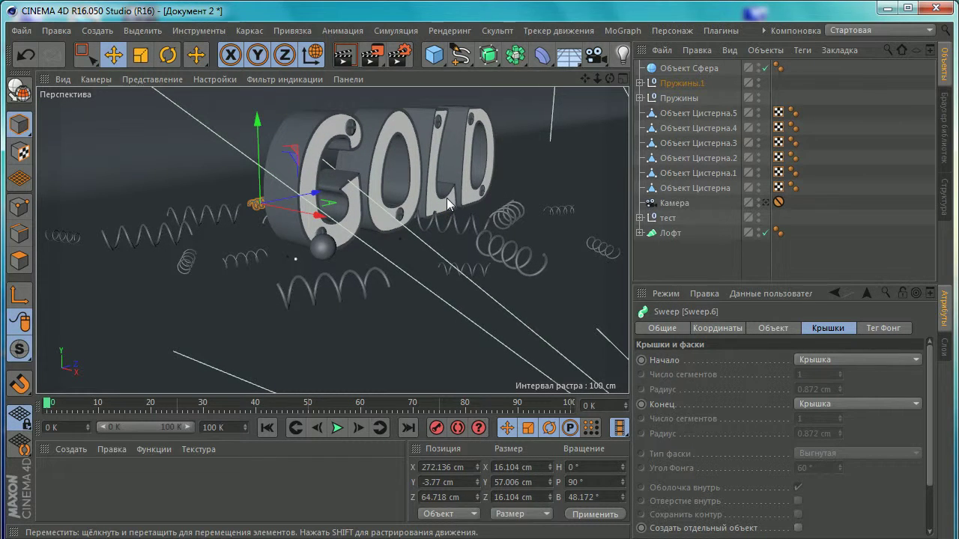
middle_click(375, 257)
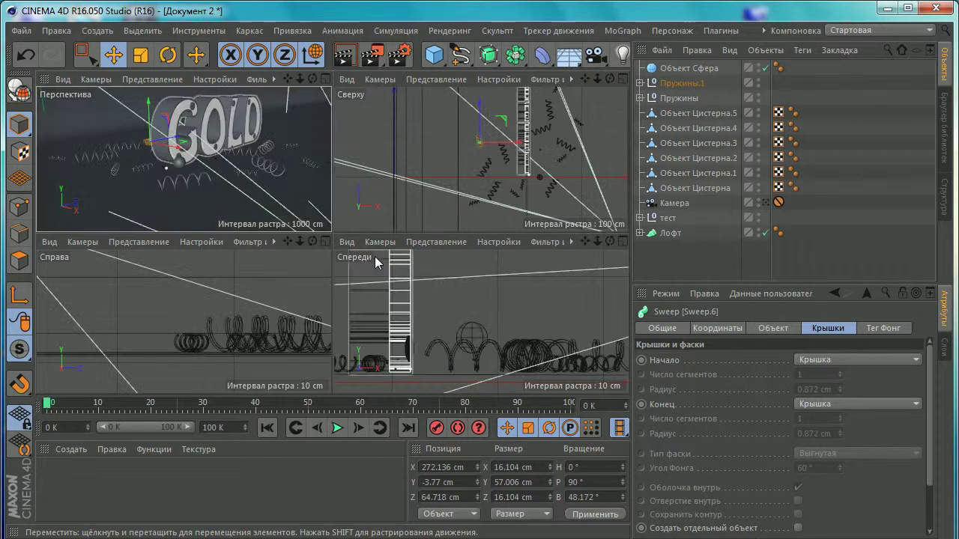
middle_click(384, 259)
Adjust the sphere's height and depth position near the GOLD letters
click(673, 71)
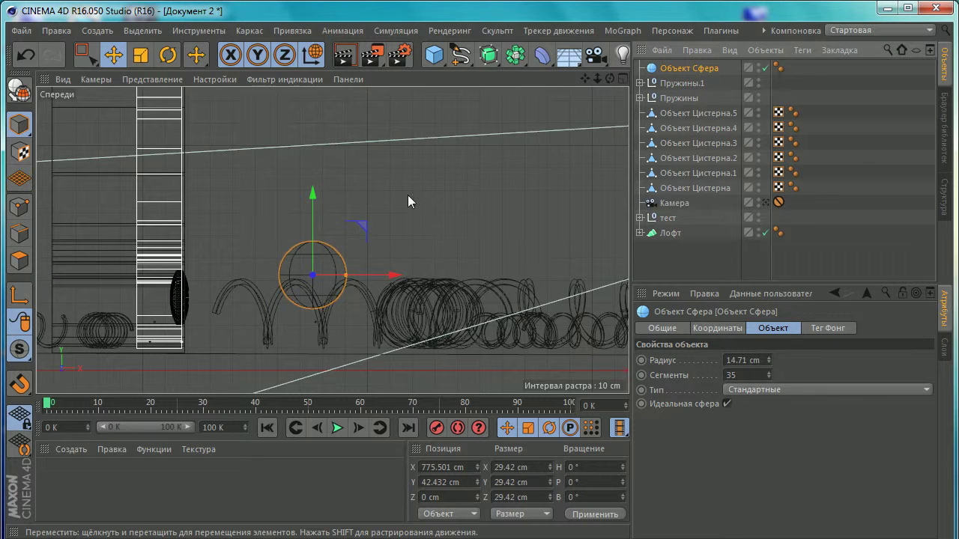
mouse_move(311, 198)
mouse_down()
mouse_move(307, 252)
mouse_move(307, 240)
mouse_up()
middle_click(307, 239)
key(F1)
scroll(370, 265, up, 3)
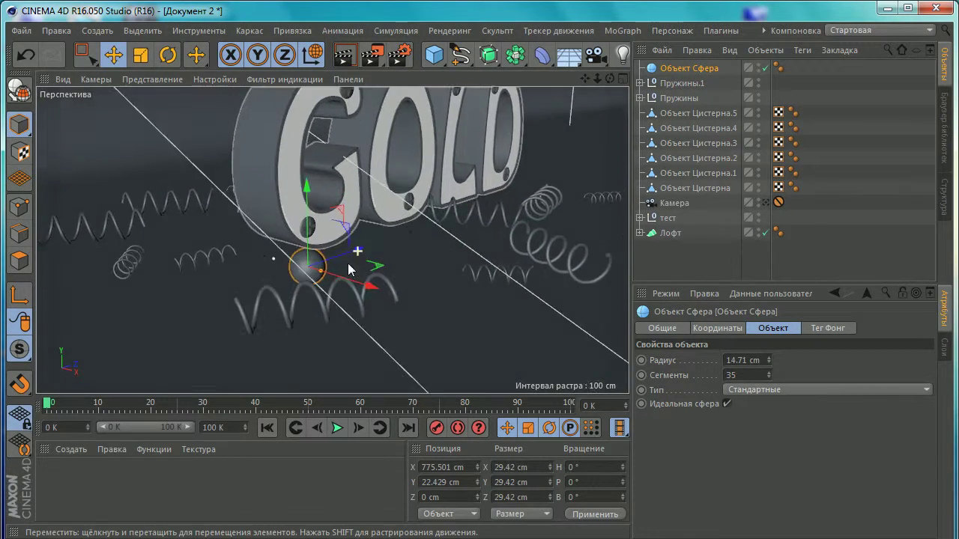
scroll(370, 265, up, 3)
mouse_move(337, 273)
mouse_down()
mouse_move(361, 287)
mouse_move(313, 251)
mouse_up()
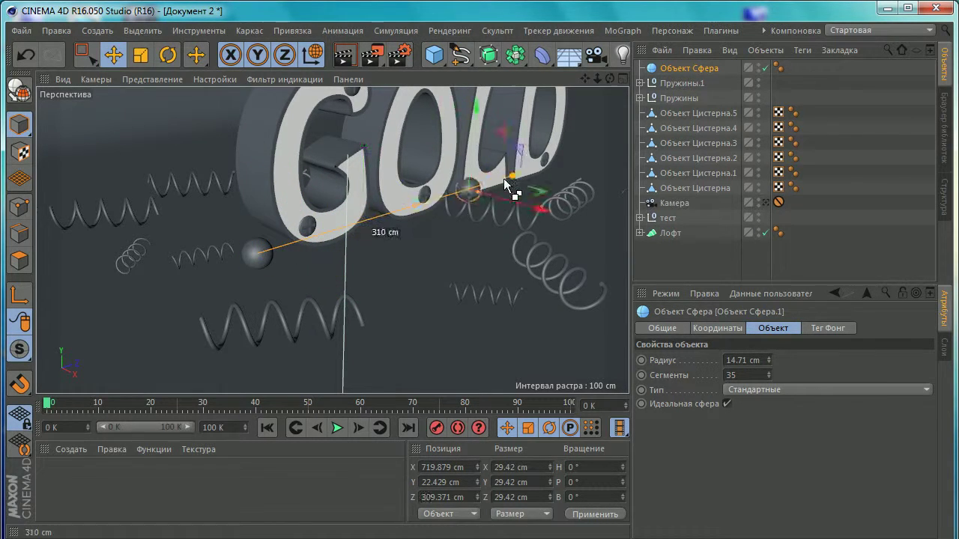
Make a sphere copy with radius 9.073 cm and place it slightly lower-left
ctrl+drag(303, 247, 520, 250)
middle_click(408, 247)
middle_click(397, 299)
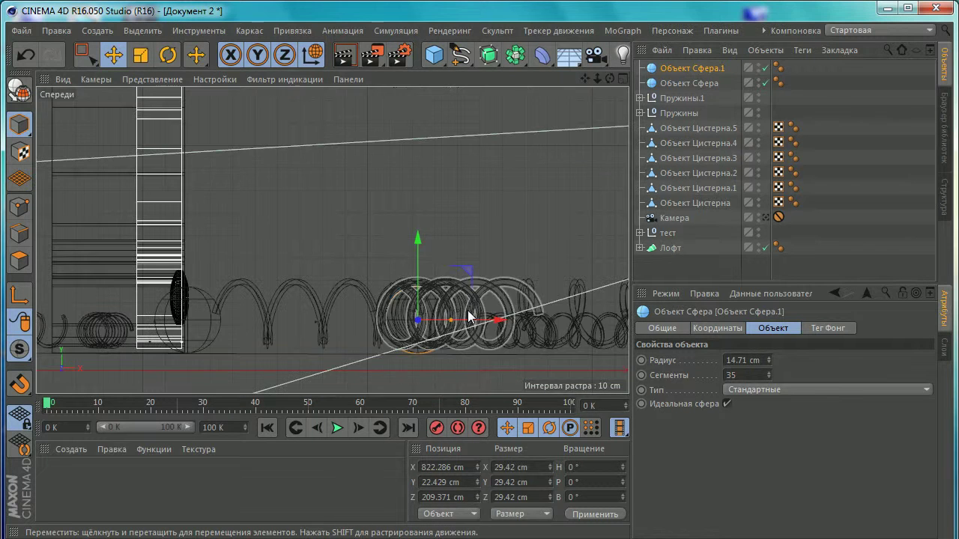
drag(453, 321, 440, 323)
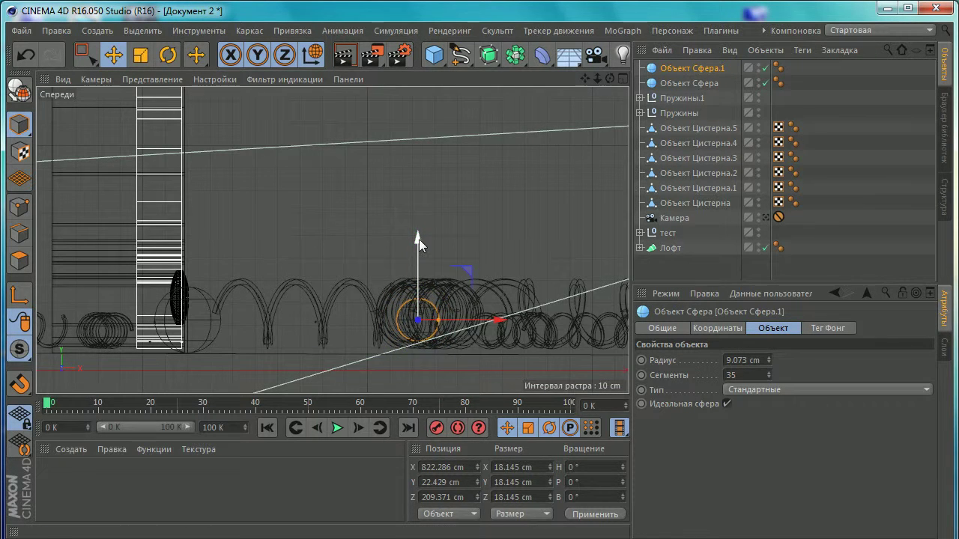
drag(419, 239, 418, 252)
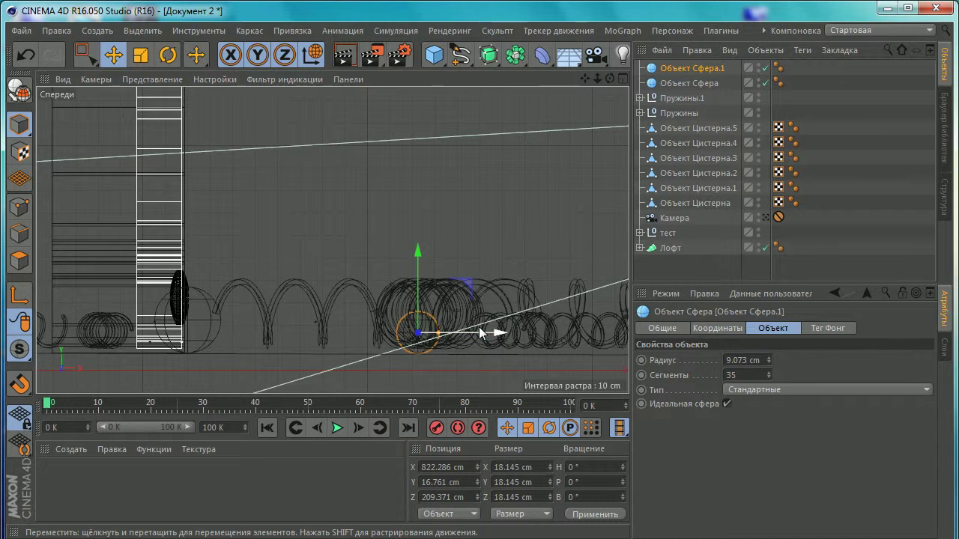
drag(480, 333, 433, 333)
Scatter three more sphere copies among the springs and look through the Камера camera
middle_click(433, 333)
middle_click(285, 171)
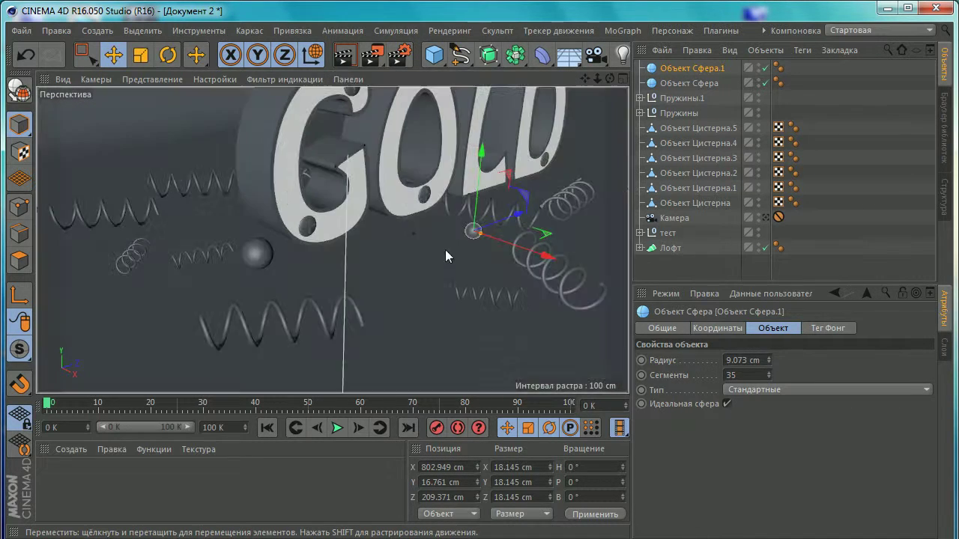
alt+drag(445, 256, 462, 236)
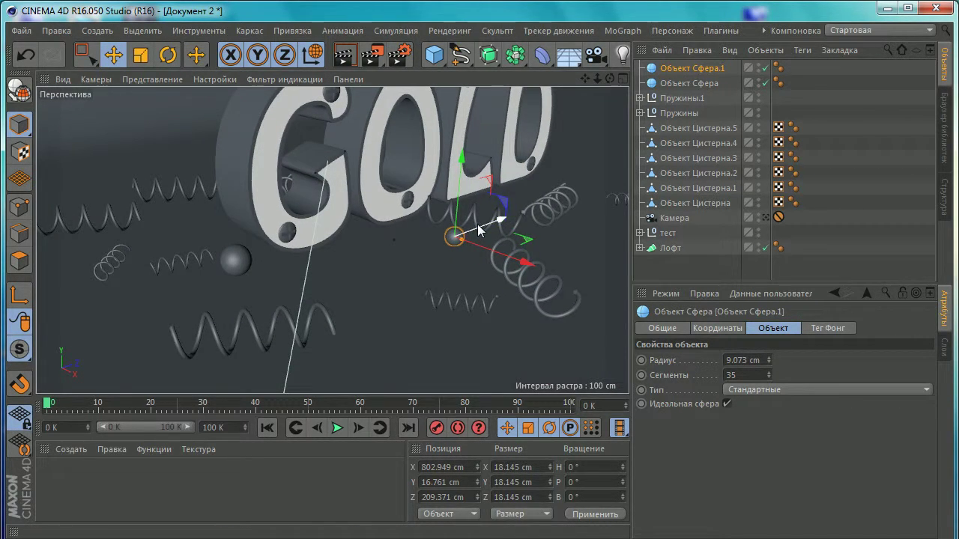
ctrl+drag(481, 230, 189, 179)
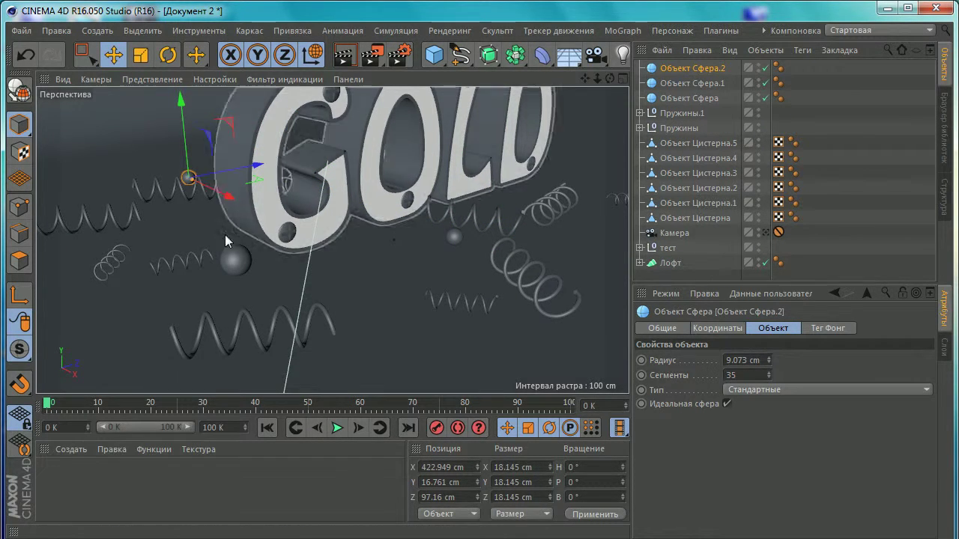
click(236, 259)
mouse_move(274, 240)
ctrl+mouse_down()
mouse_move(581, 161)
mouse_move(618, 173)
ctrl+mouse_up()
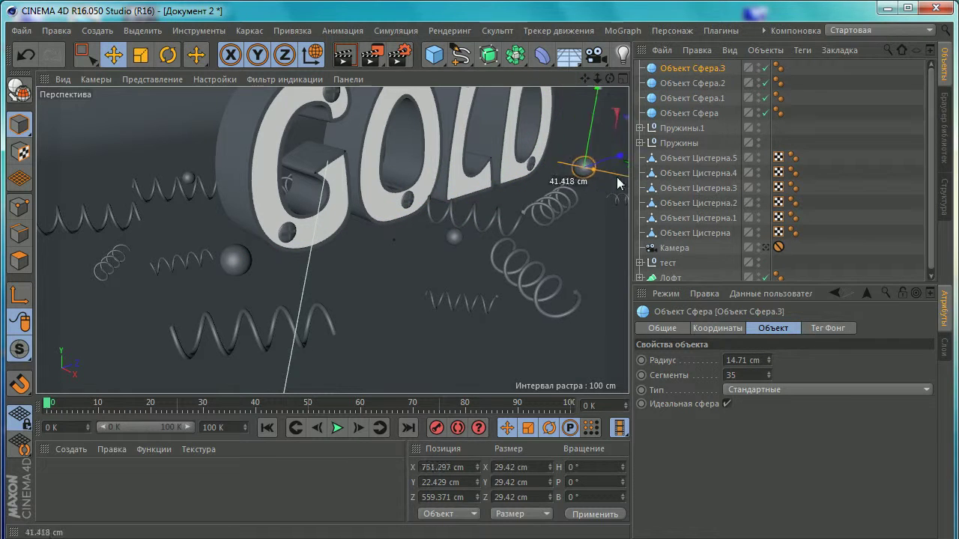
click(454, 244)
mouse_move(480, 245)
ctrl+mouse_down()
mouse_move(537, 273)
mouse_move(393, 320)
ctrl+mouse_up()
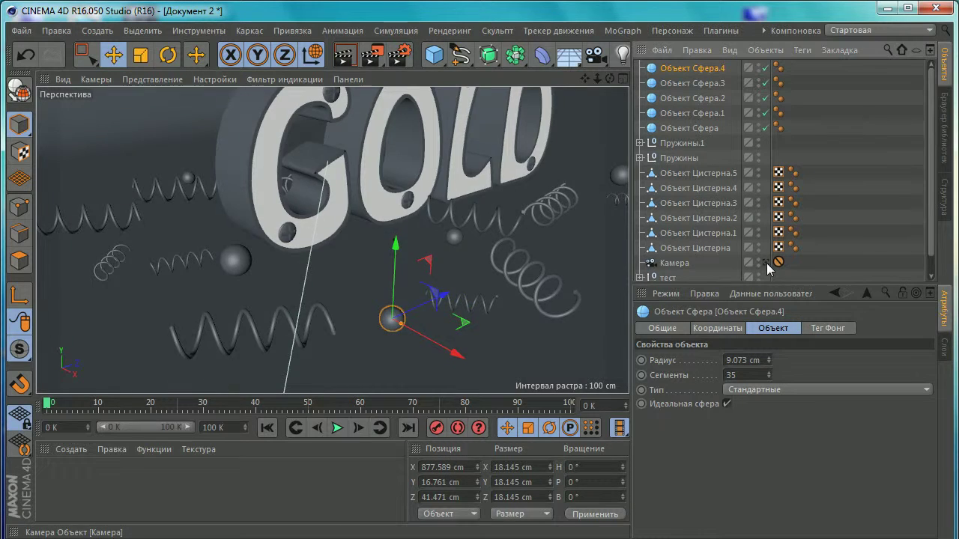
click(765, 262)
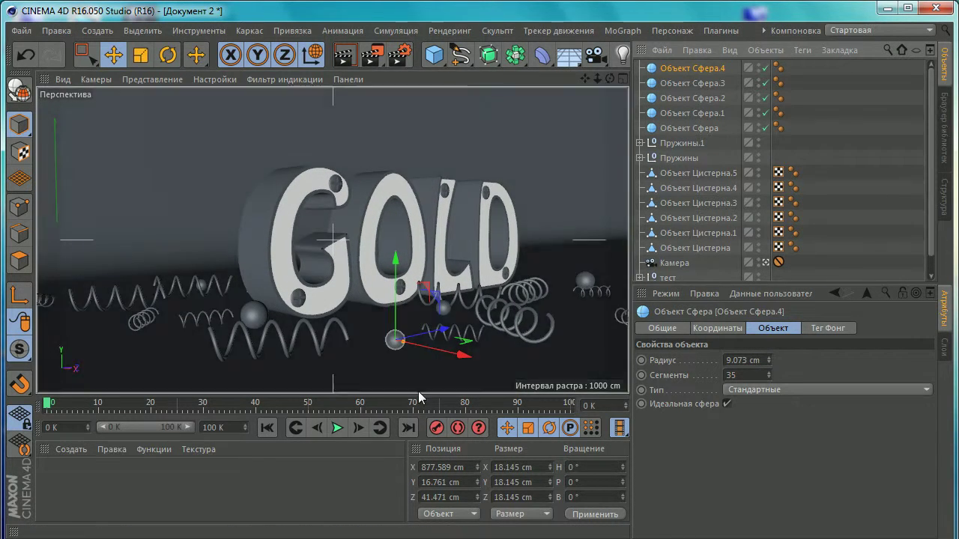
Unlock Камера, raise it to Y 153.516 cm with pitch -4.886°, then relock it
click(288, 348)
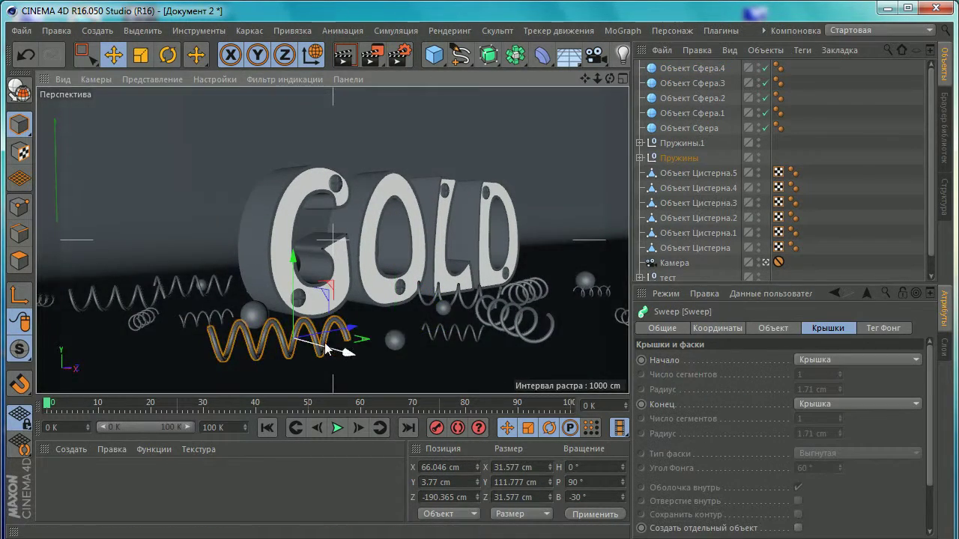
drag(777, 262, 779, 276)
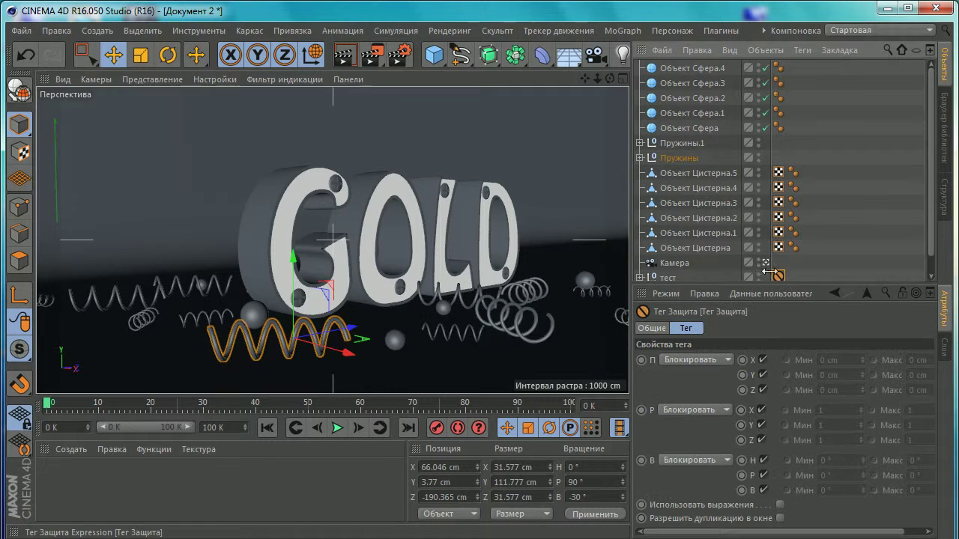
click(674, 263)
alt+drag(384, 289, 384, 287)
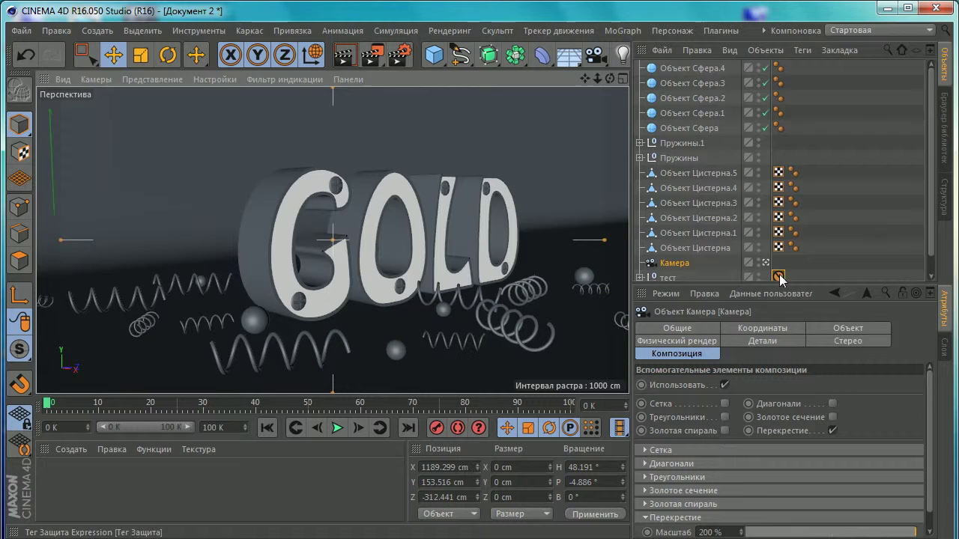
drag(779, 277, 778, 262)
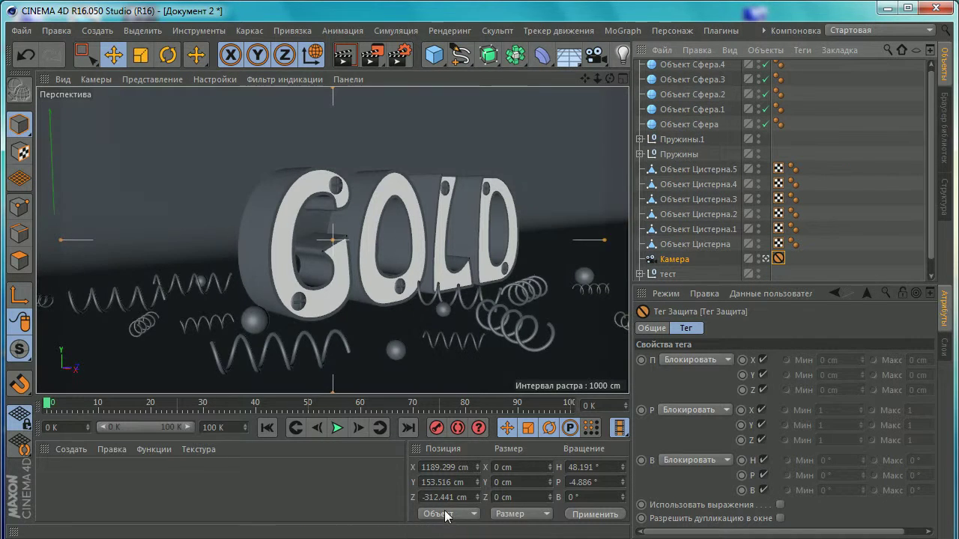